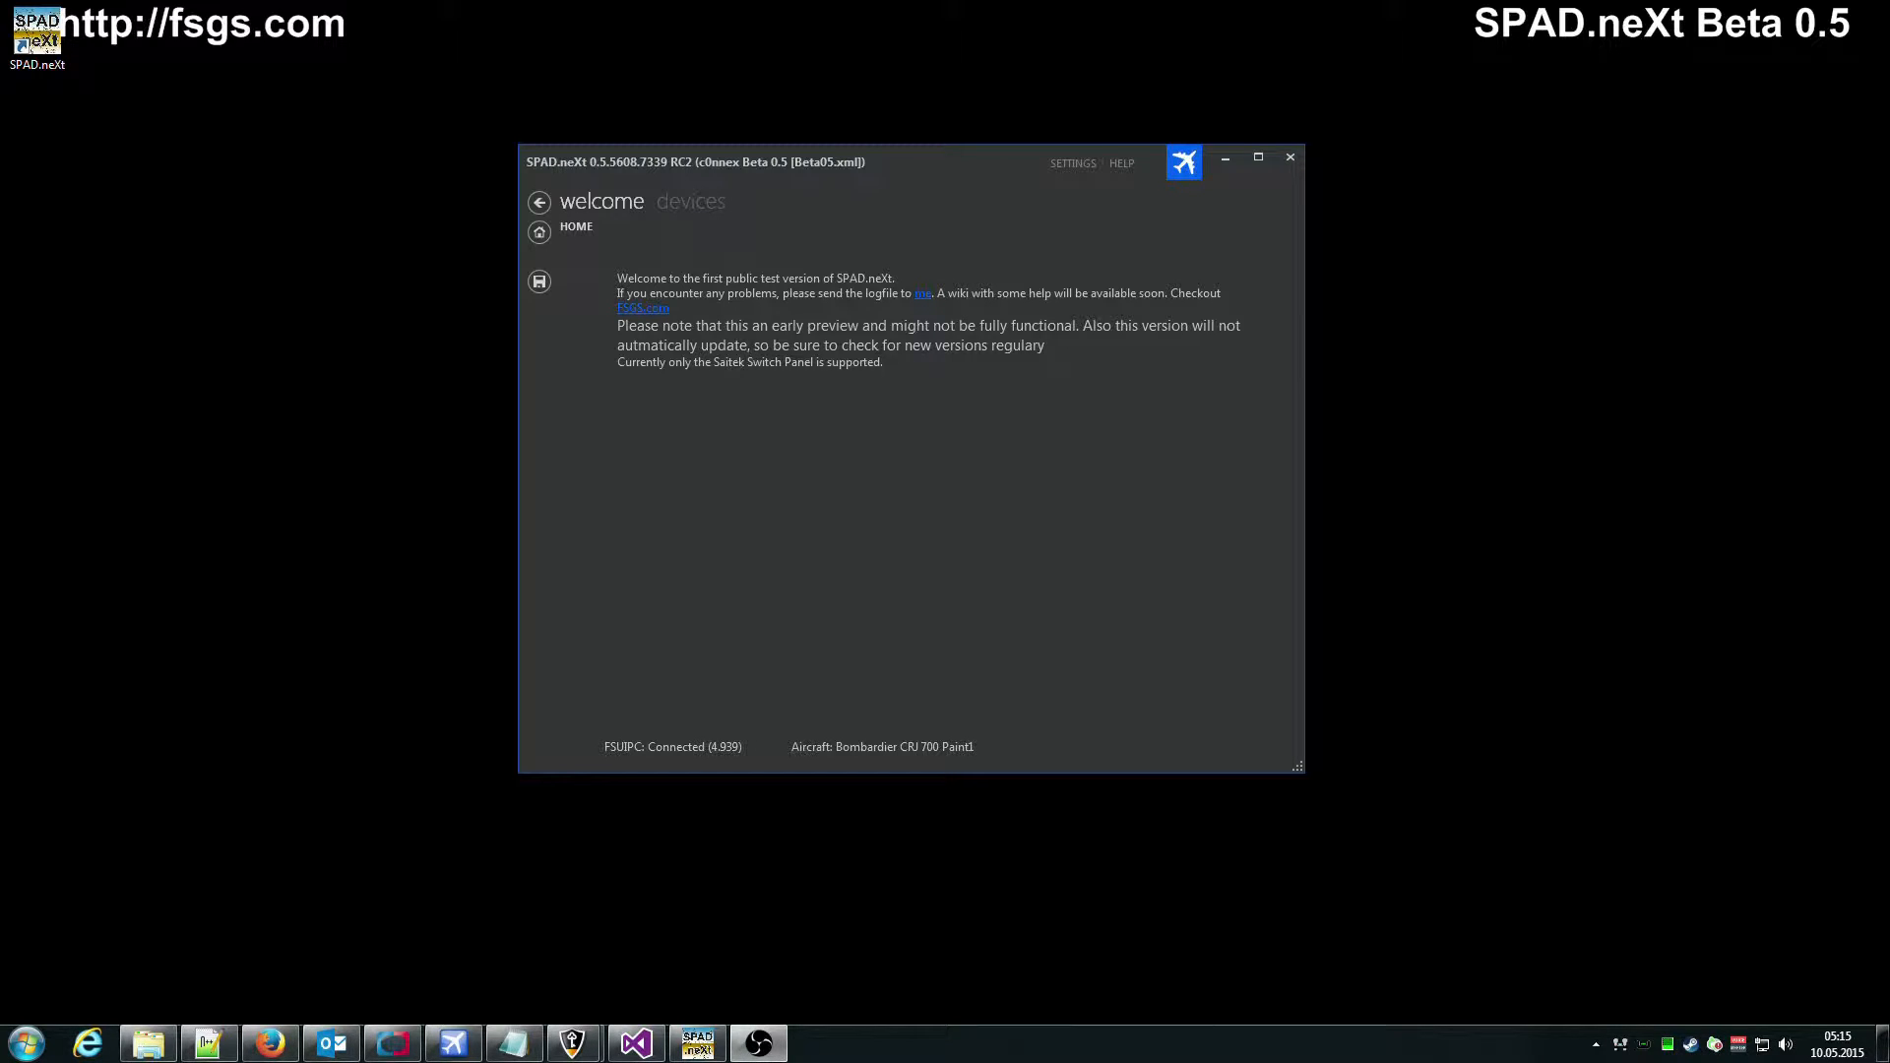
Open the Pro Switch Panel's Master Battery switch configuration and the settings of its Value (ON) entry
{"action": "left_click", "coordinate": [692, 202]}
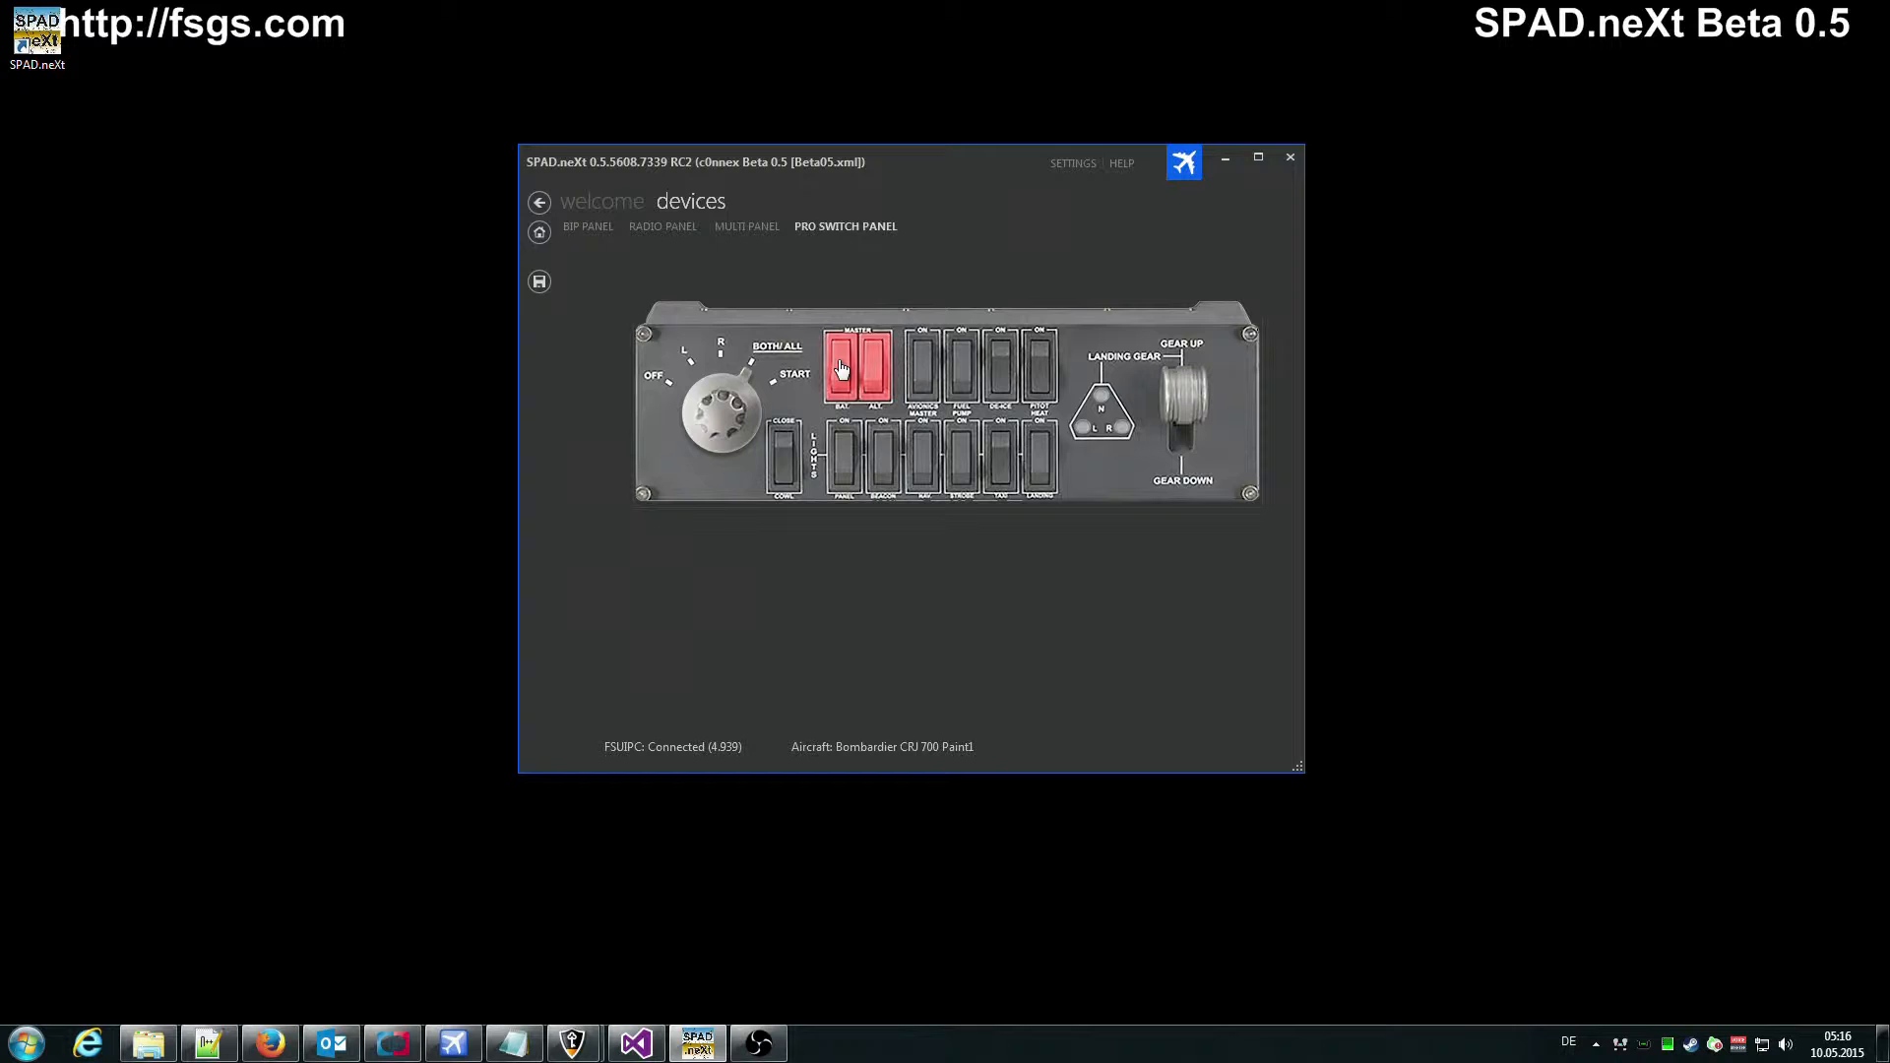
{"action": "right_click", "coordinate": [841, 369]}
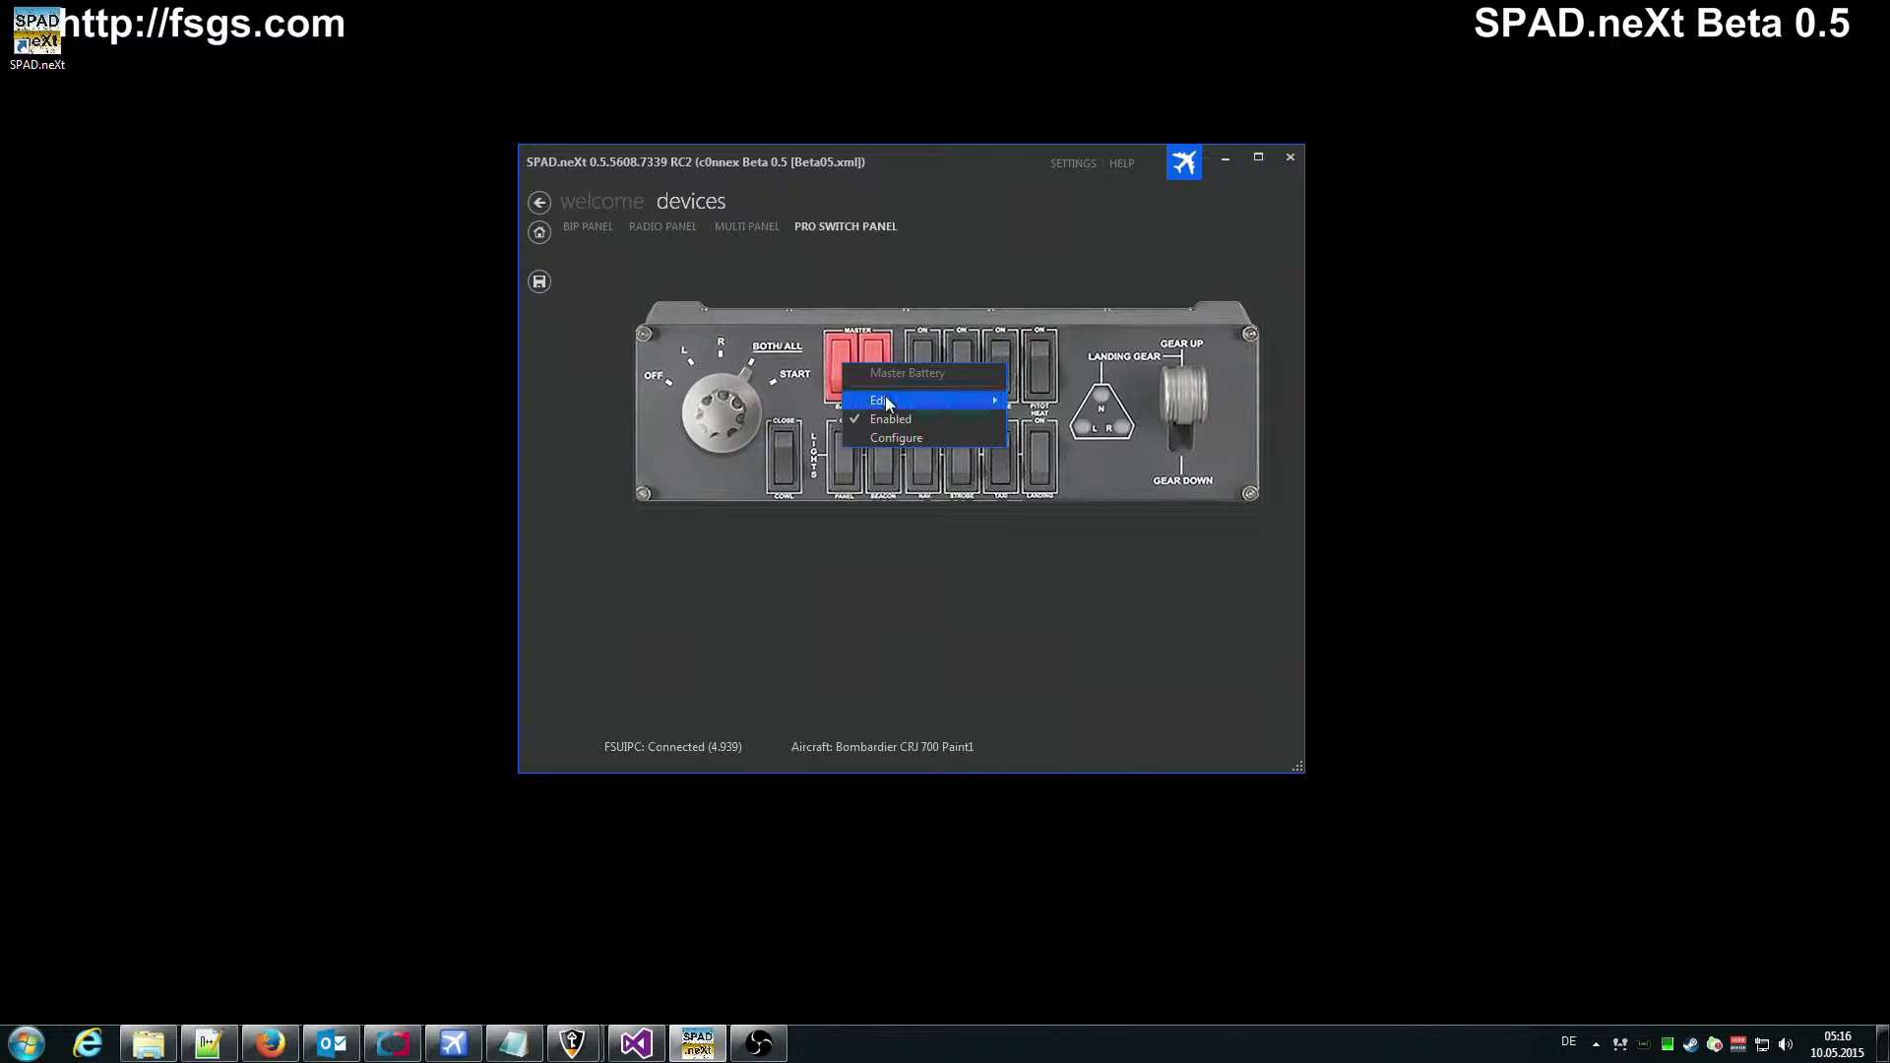
{"action": "mouse_move", "coordinate": [887, 402]}
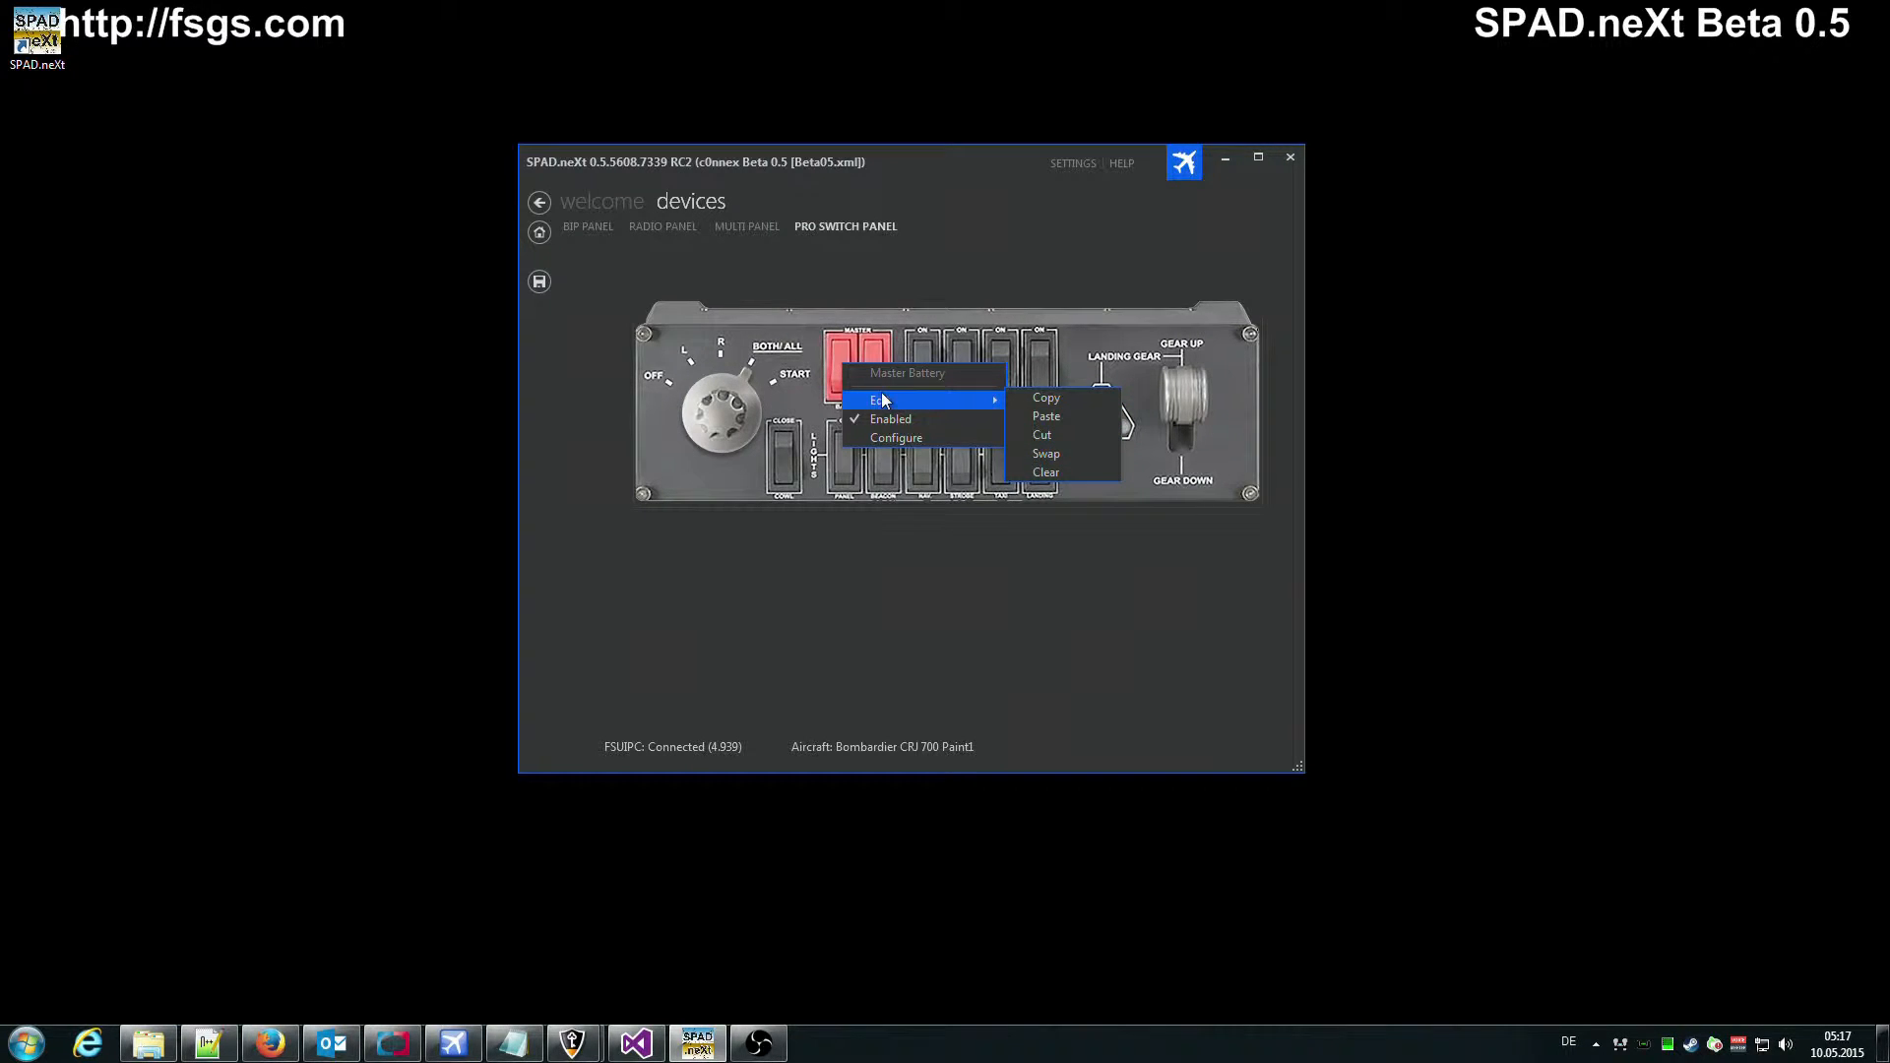
{"action": "left_click", "coordinate": [923, 439]}
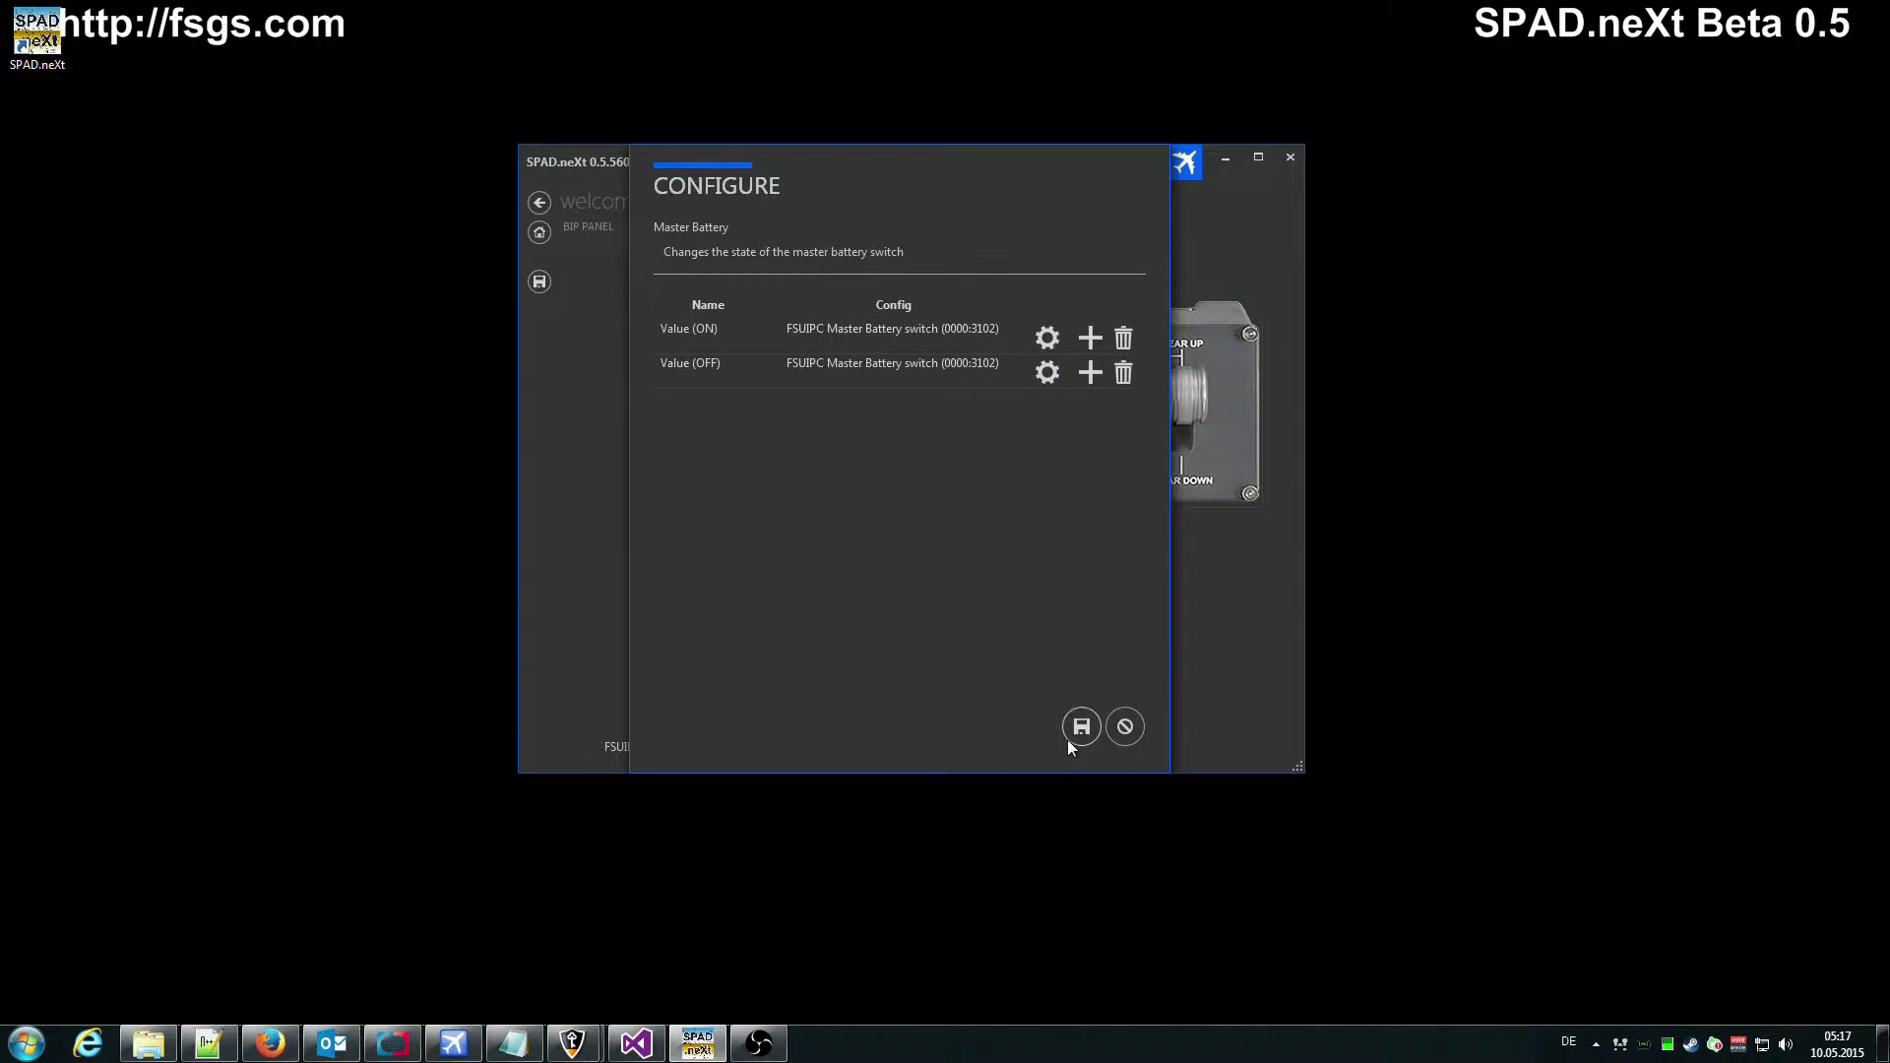
{"action": "left_click", "coordinate": [1048, 339]}
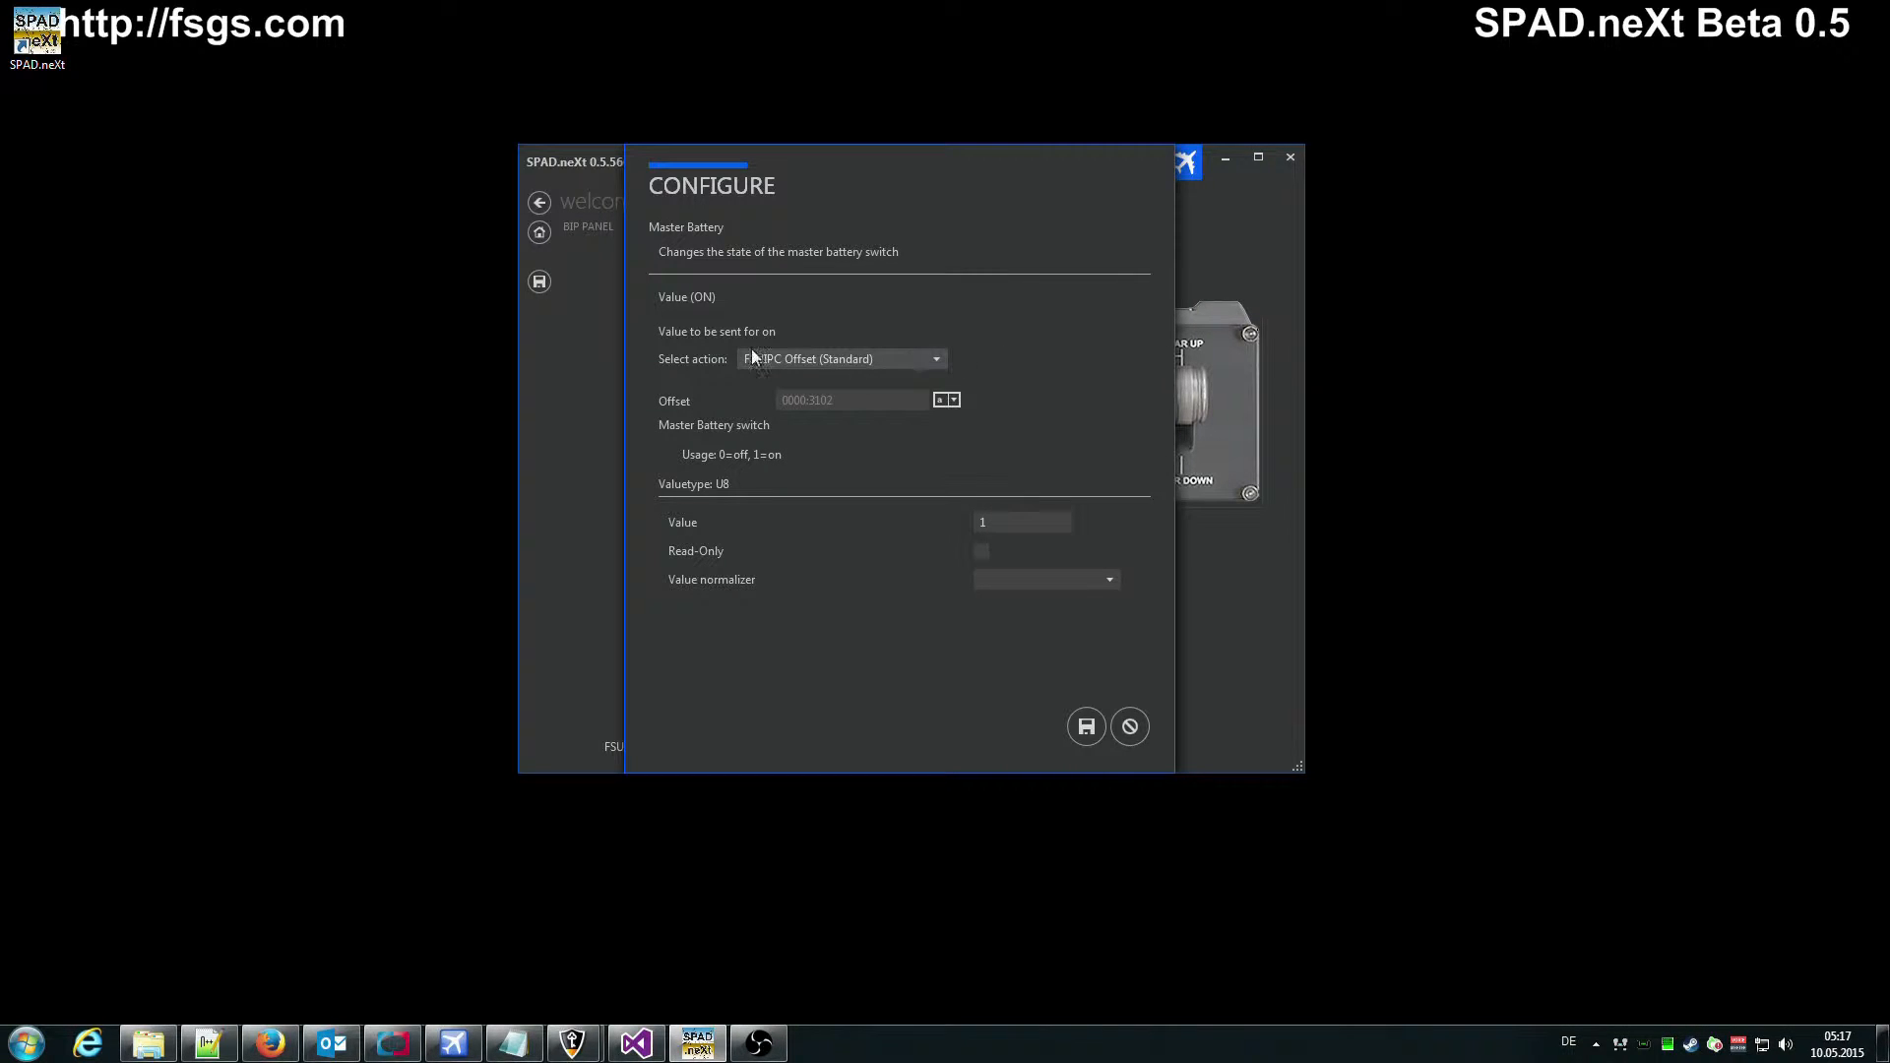
Examine the available actions, the value field and the value normalizers for the Master Battery's Value (ON) entry
{"action": "left_click", "coordinate": [882, 358]}
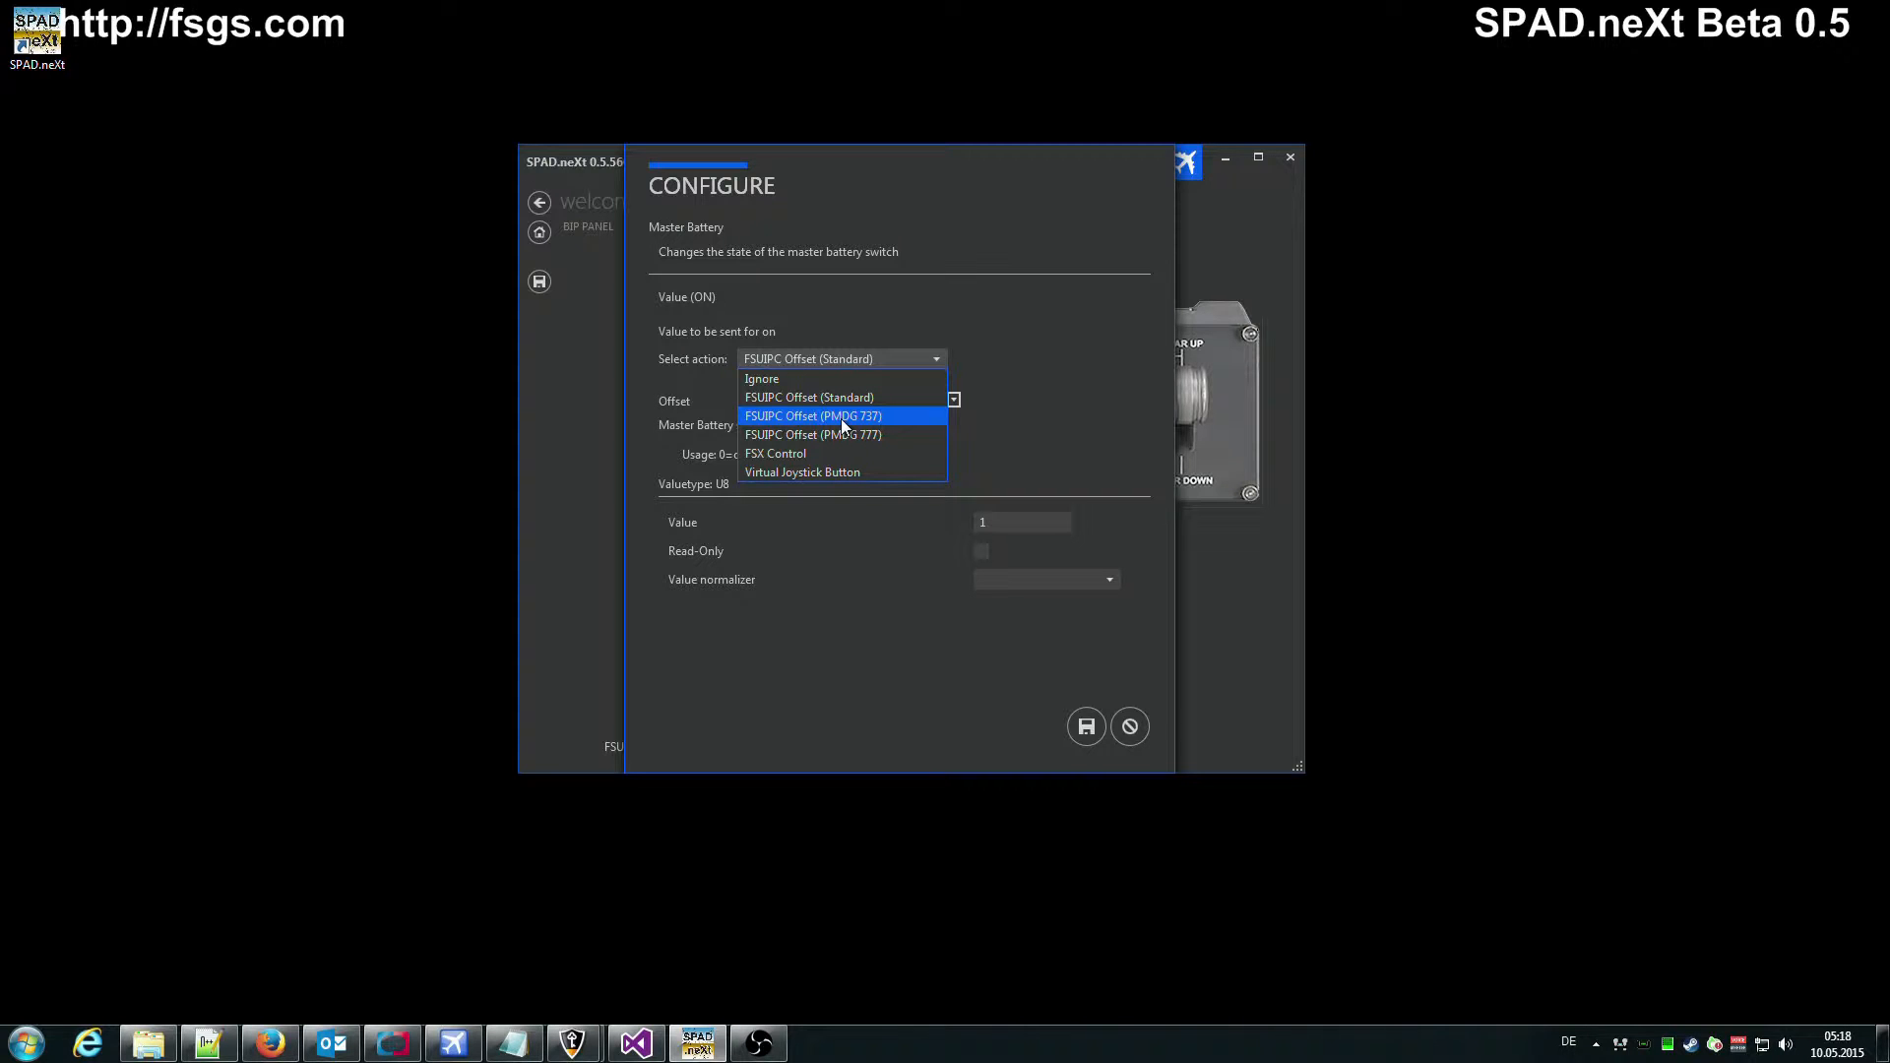
{"action": "left_click", "coordinate": [873, 160]}
{"action": "mouse_move", "coordinate": [993, 155]}
{"action": "left_mouse_down"}
{"action": "mouse_move", "coordinate": [1177, 114]}
{"action": "mouse_move", "coordinate": [997, 162]}
{"action": "left_mouse_up"}
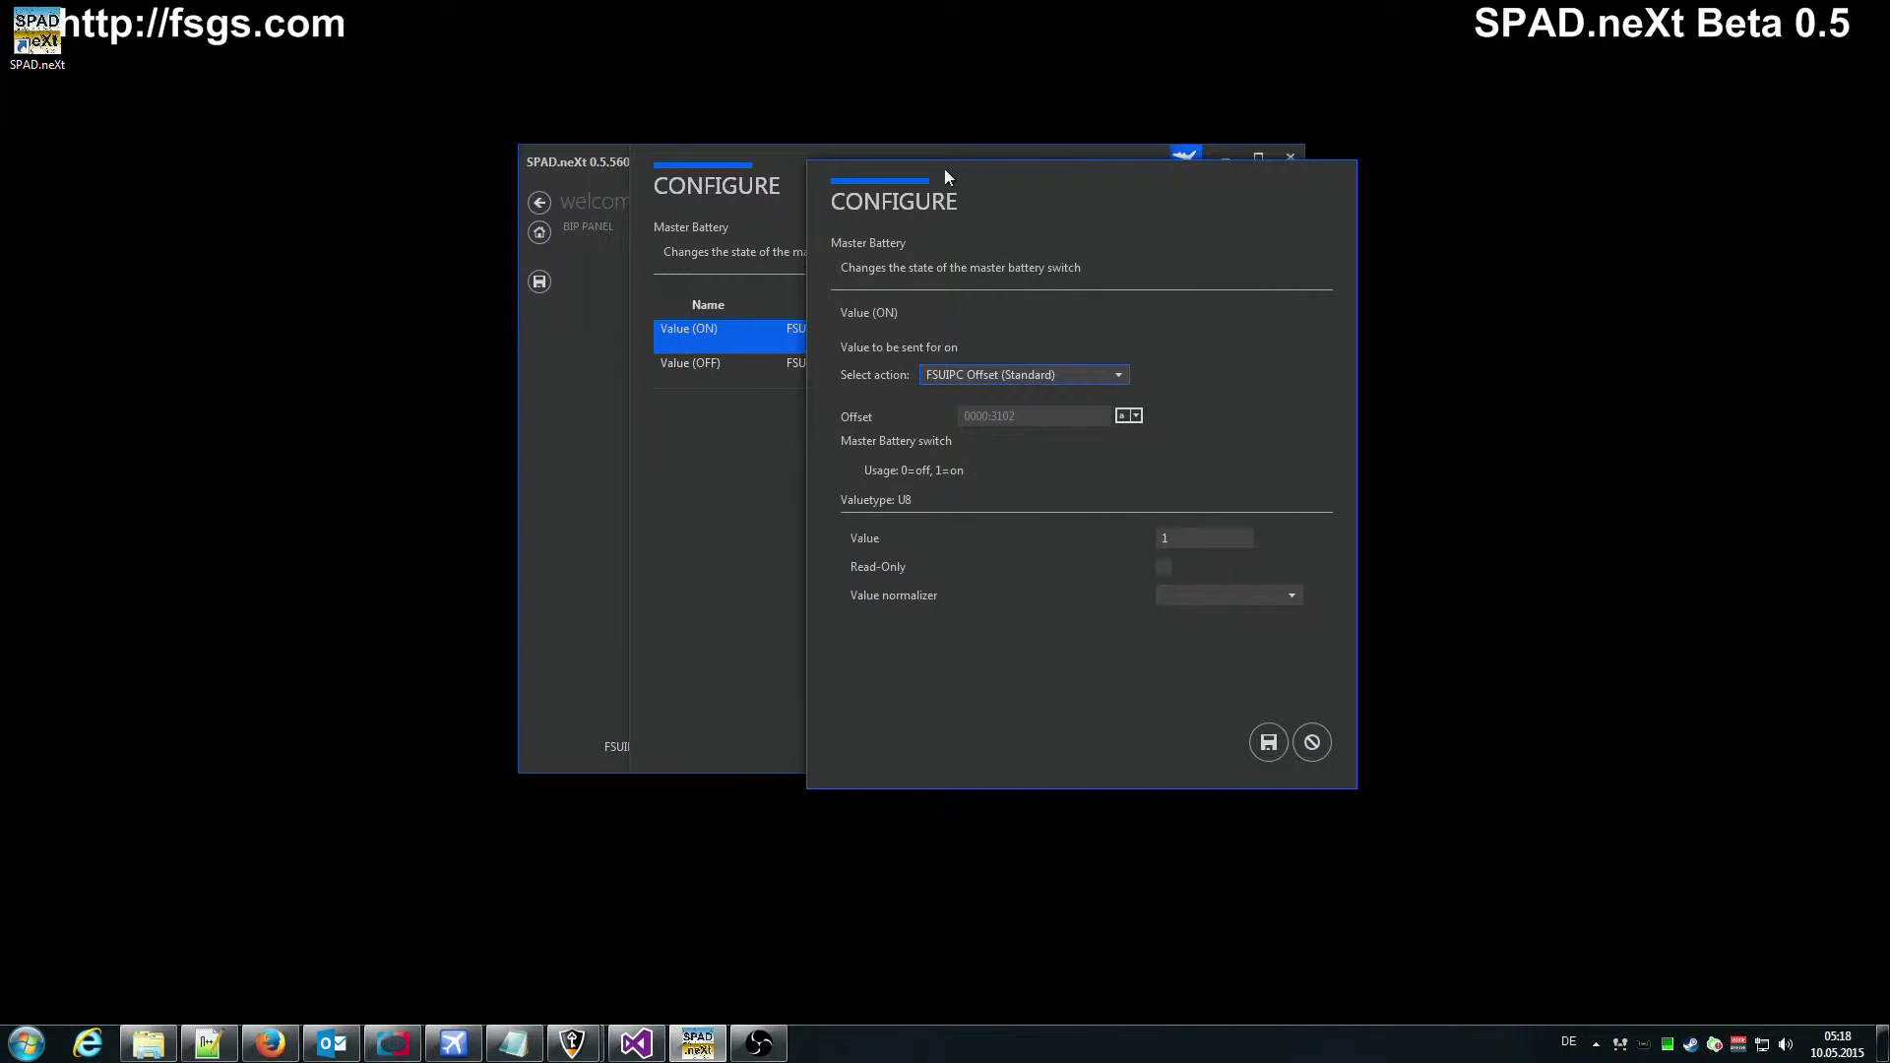
{"action": "left_click_drag", "start_coordinate": [1113, 190], "coordinate": [920, 183]}
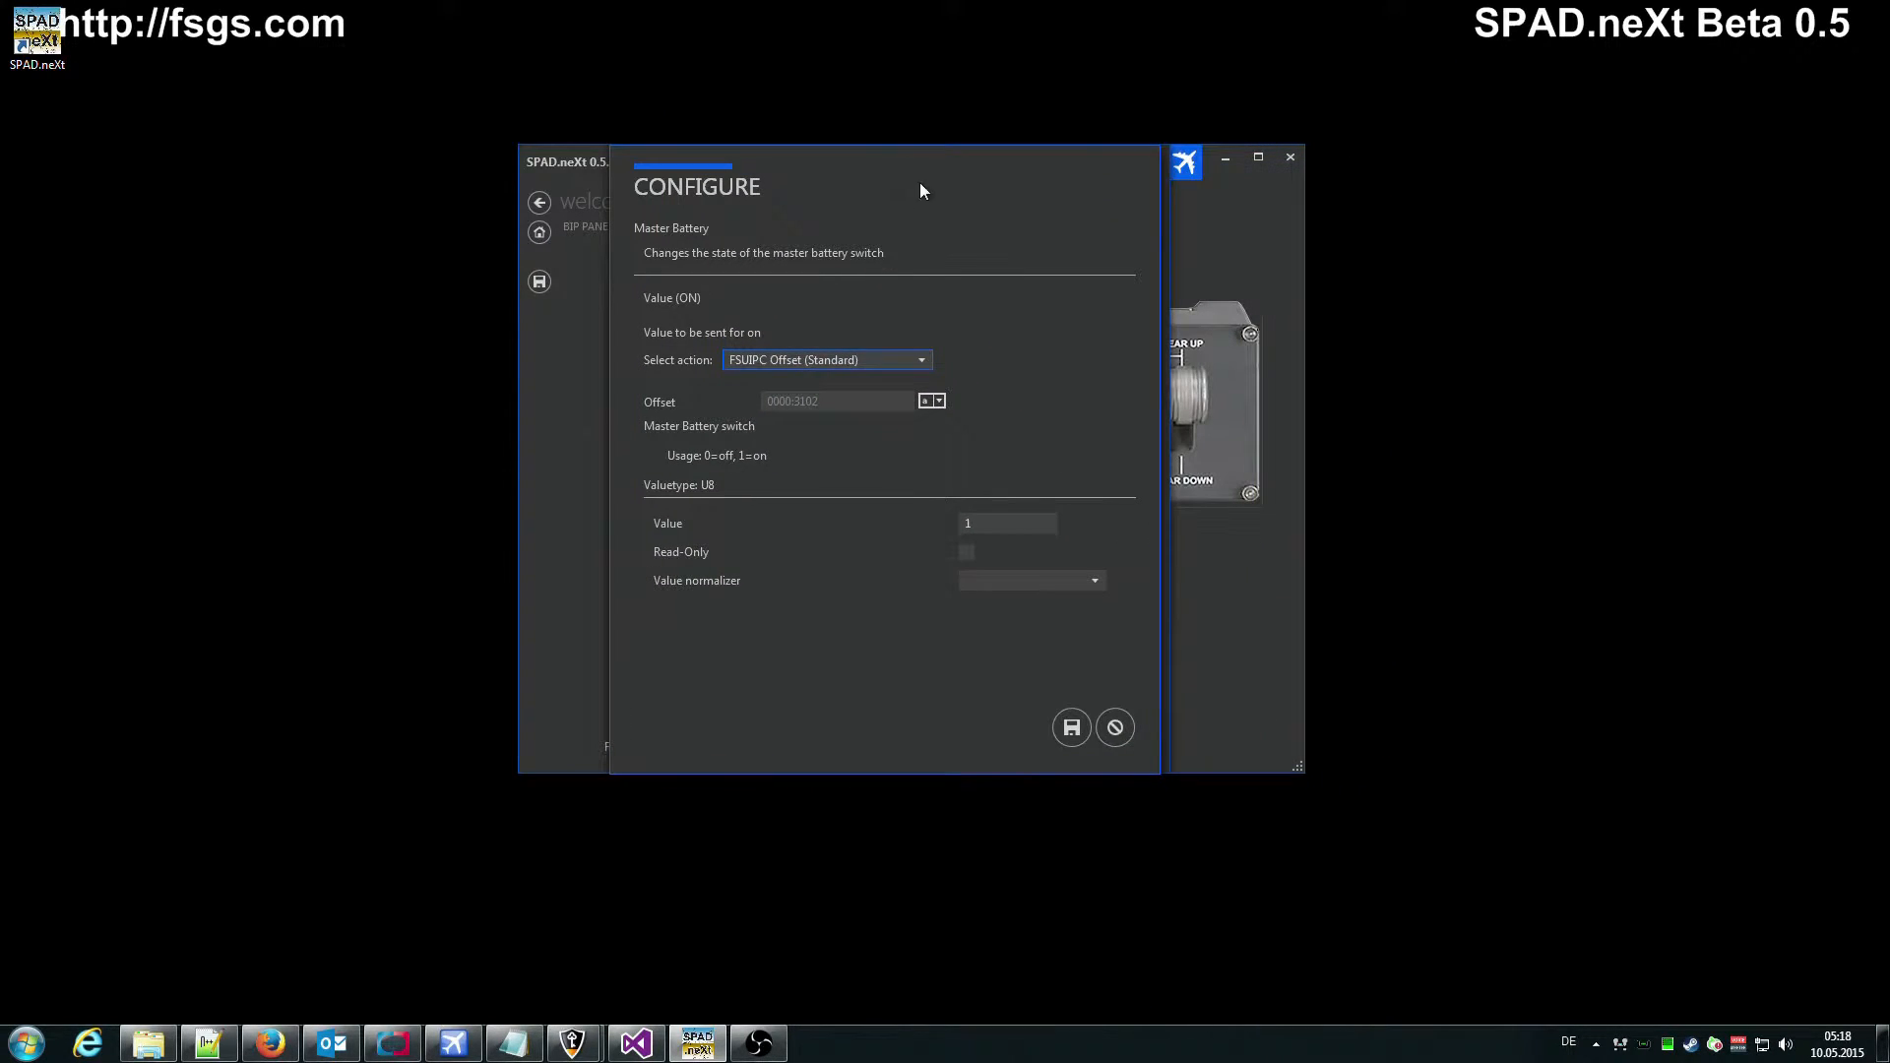
{"action": "left_click", "coordinate": [844, 359]}
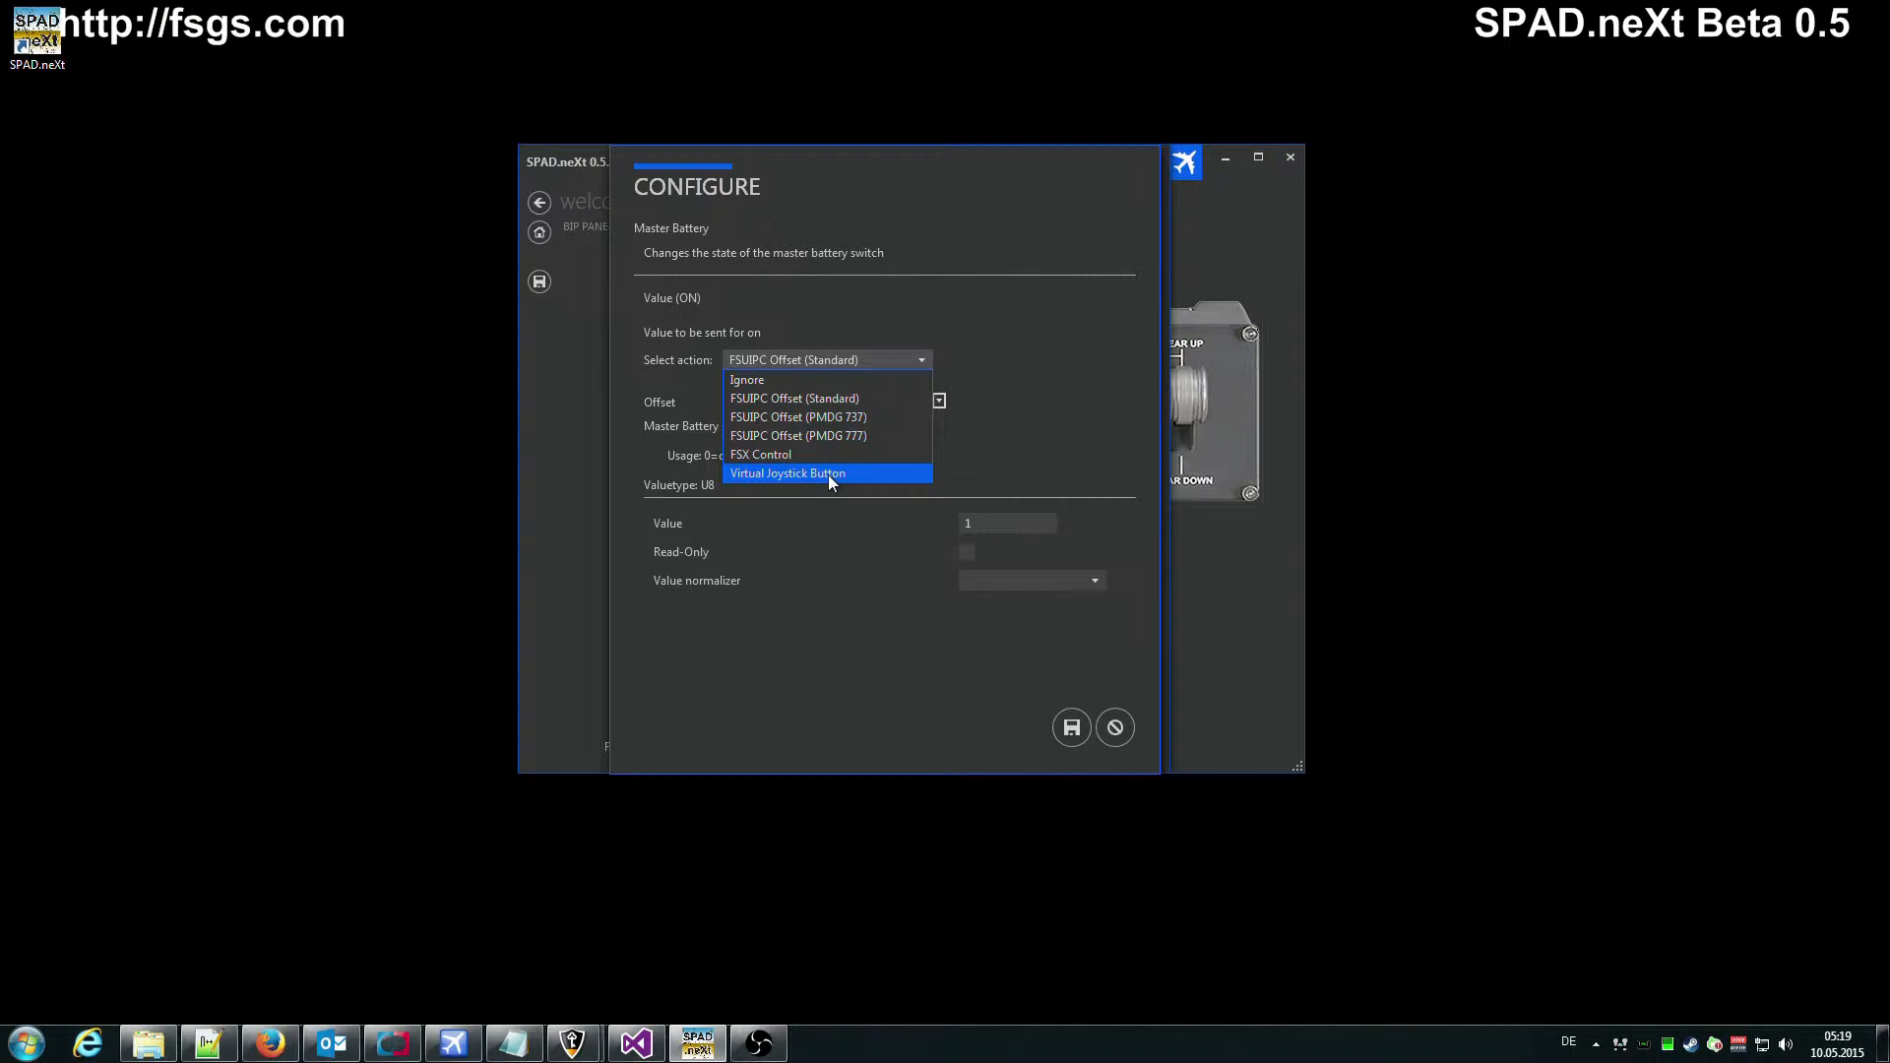
{"action": "left_click", "coordinate": [883, 697]}
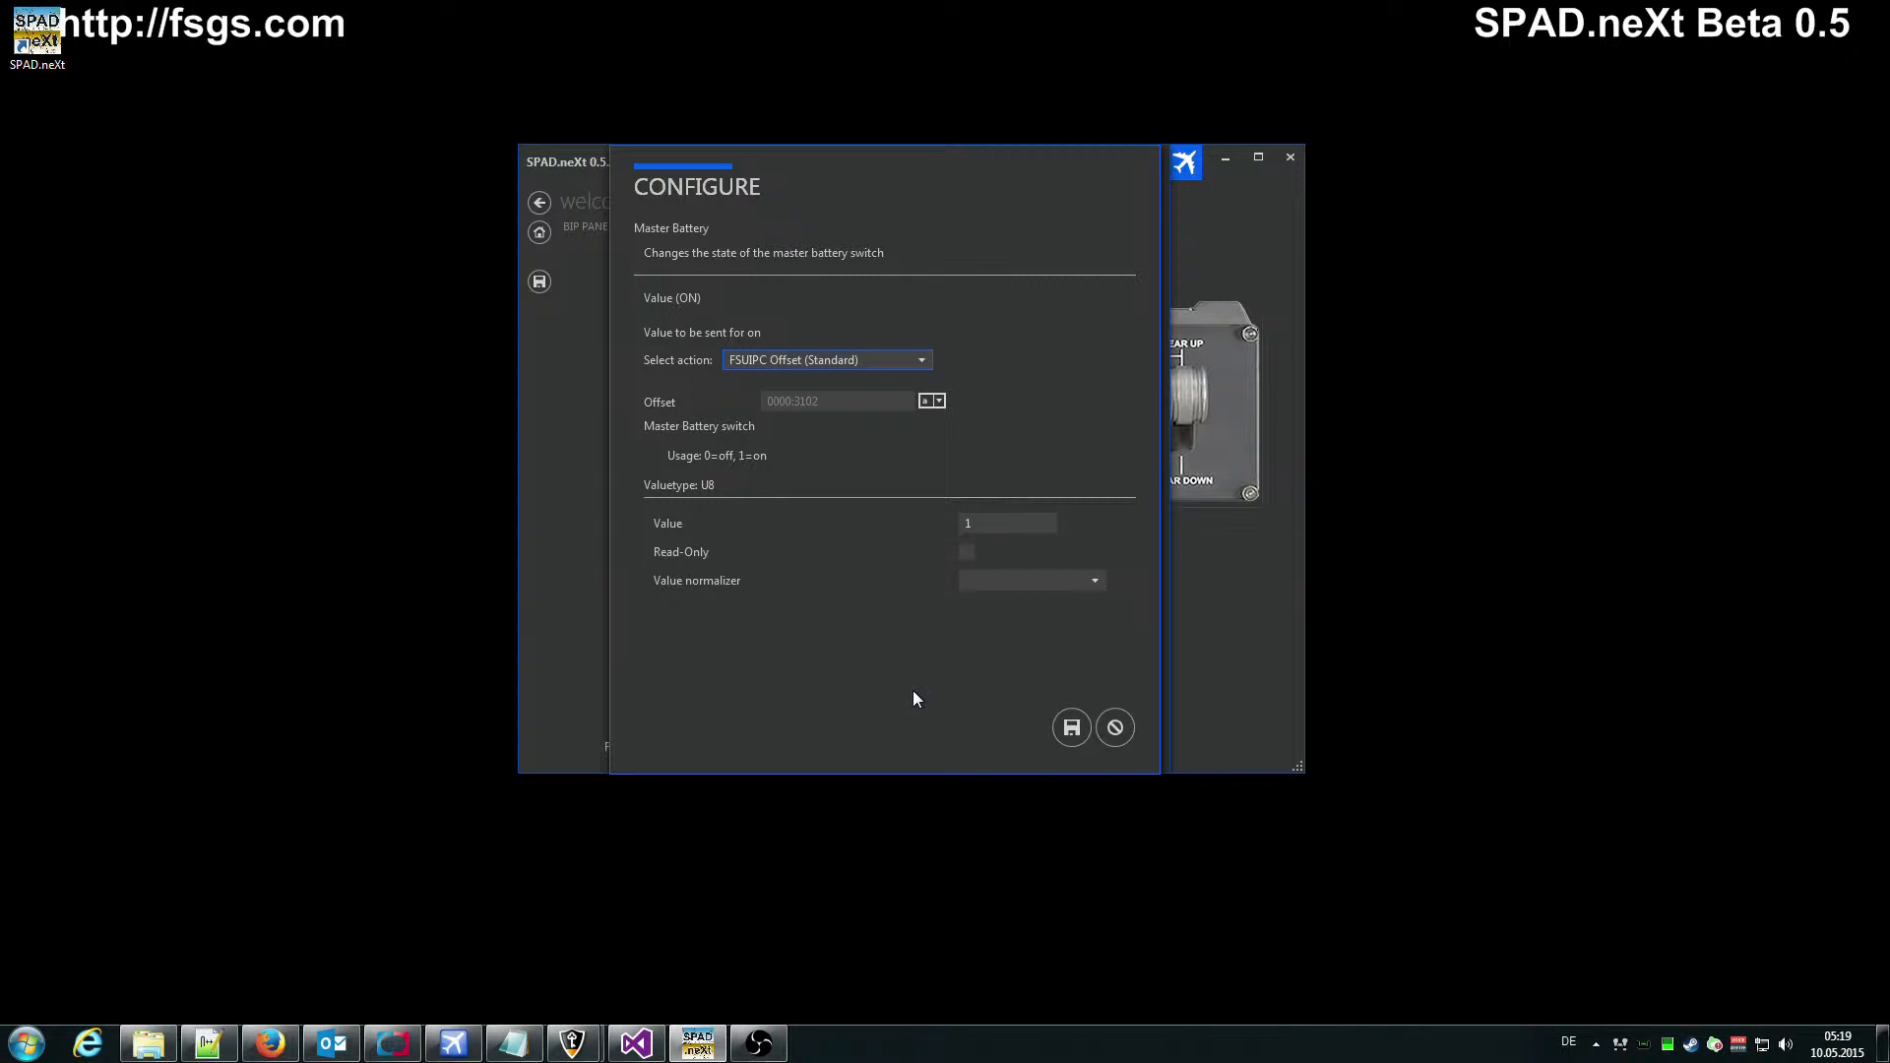
{"action": "left_click", "coordinate": [1050, 523]}
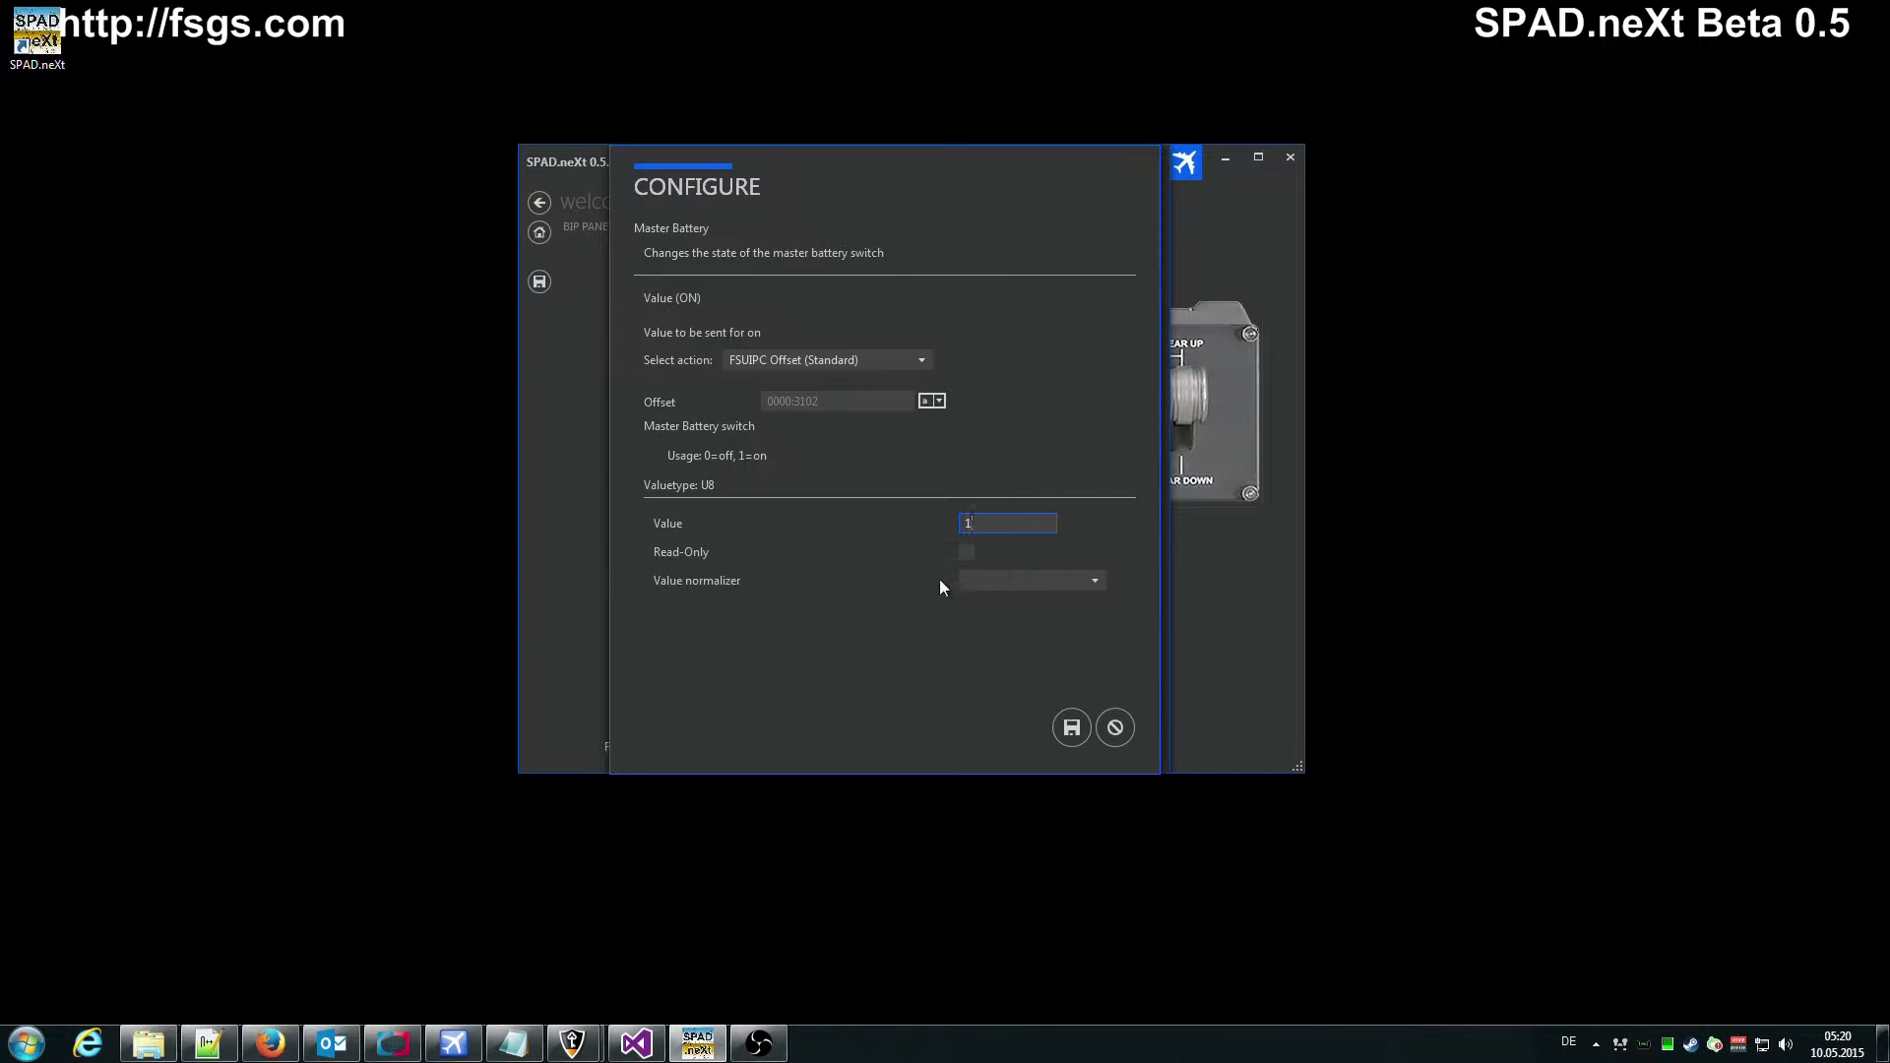
{"action": "left_click", "coordinate": [1095, 582]}
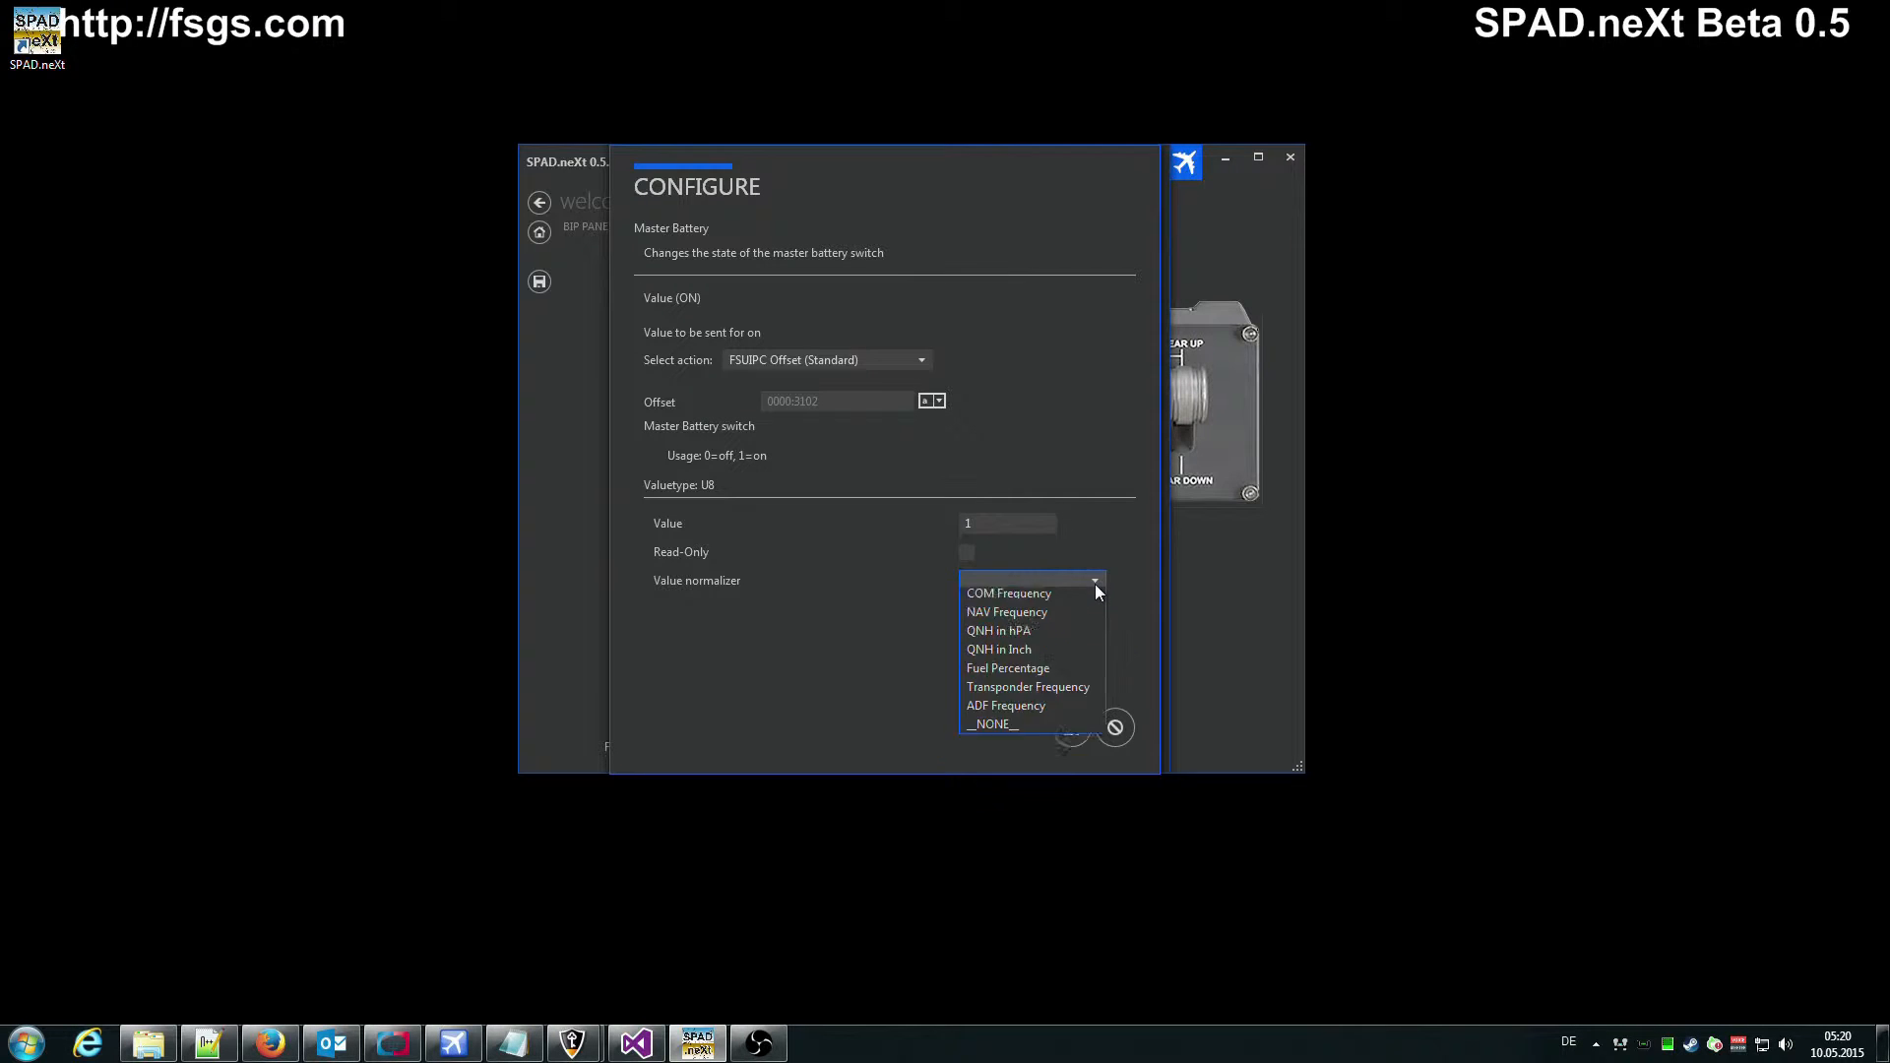
{"action": "left_click", "coordinate": [843, 685]}
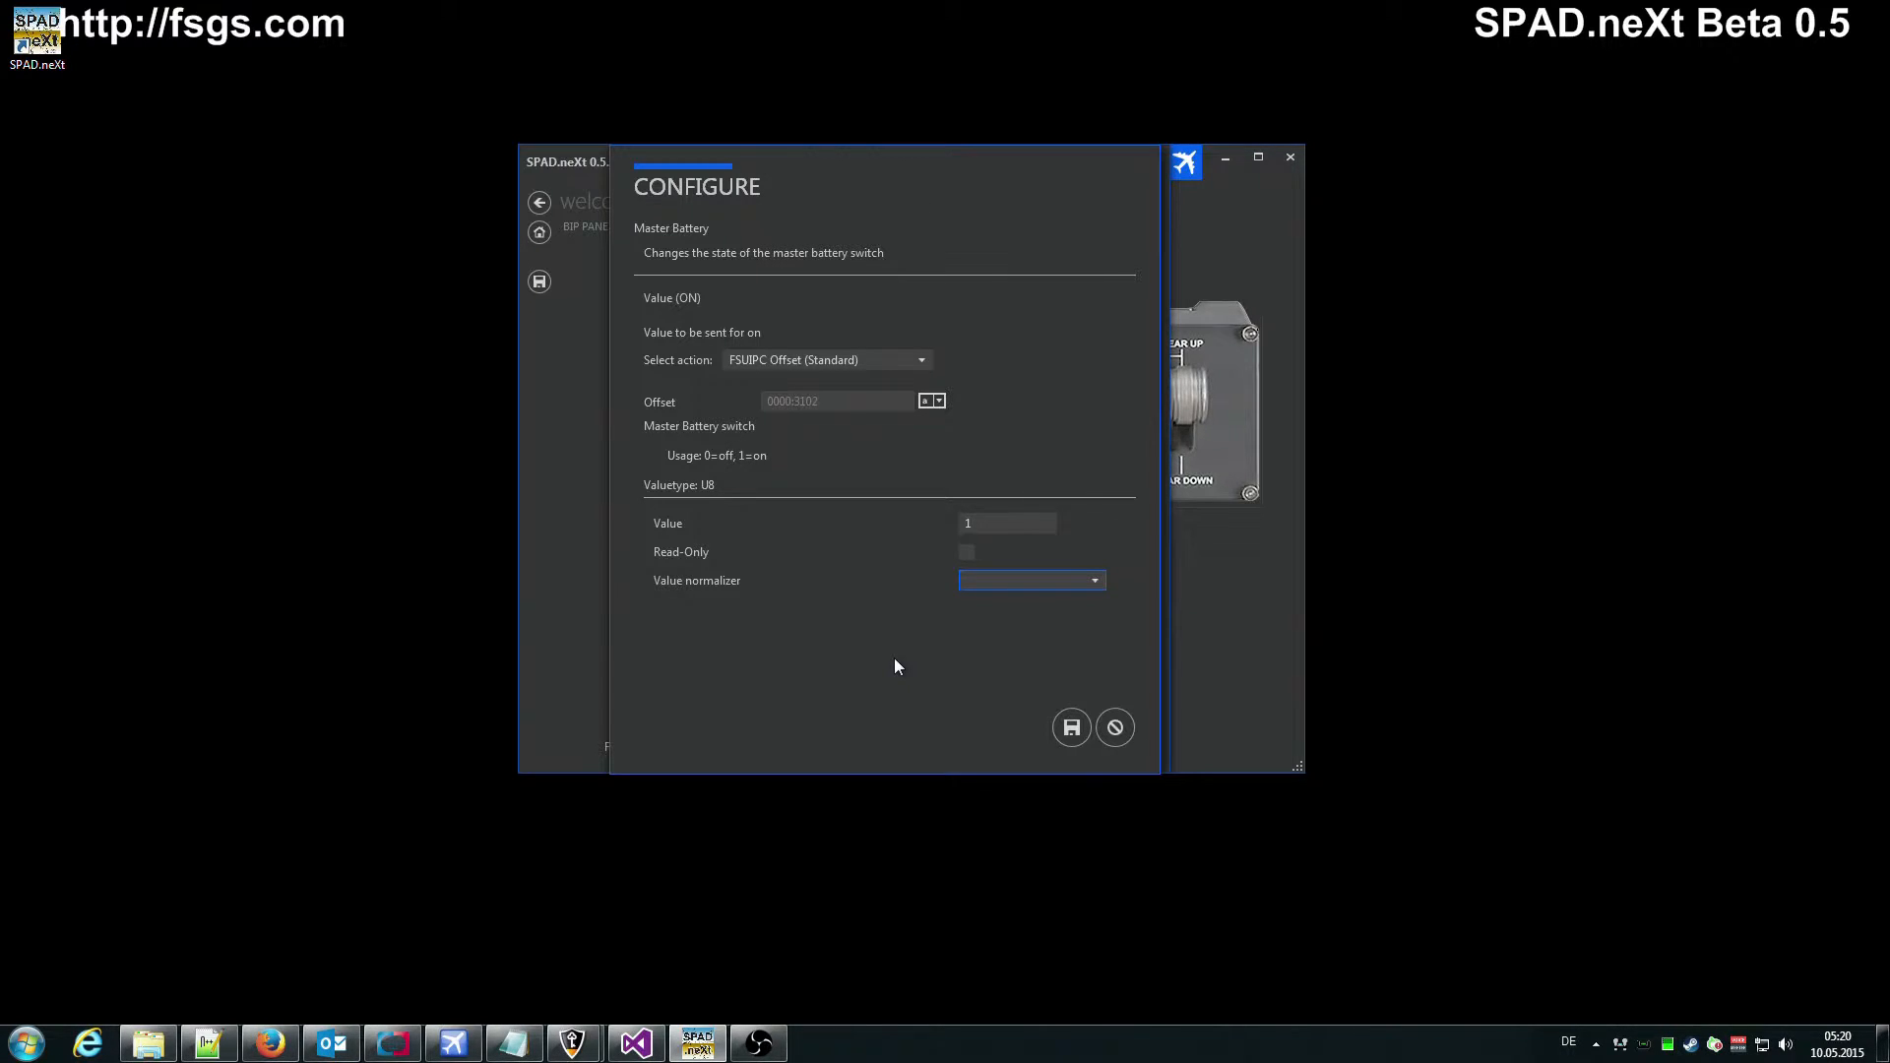
Set the Value (ON) action to FSX Control with the ATC_MENU_CLOSE control, and look through the other controls
{"action": "left_click", "coordinate": [902, 362]}
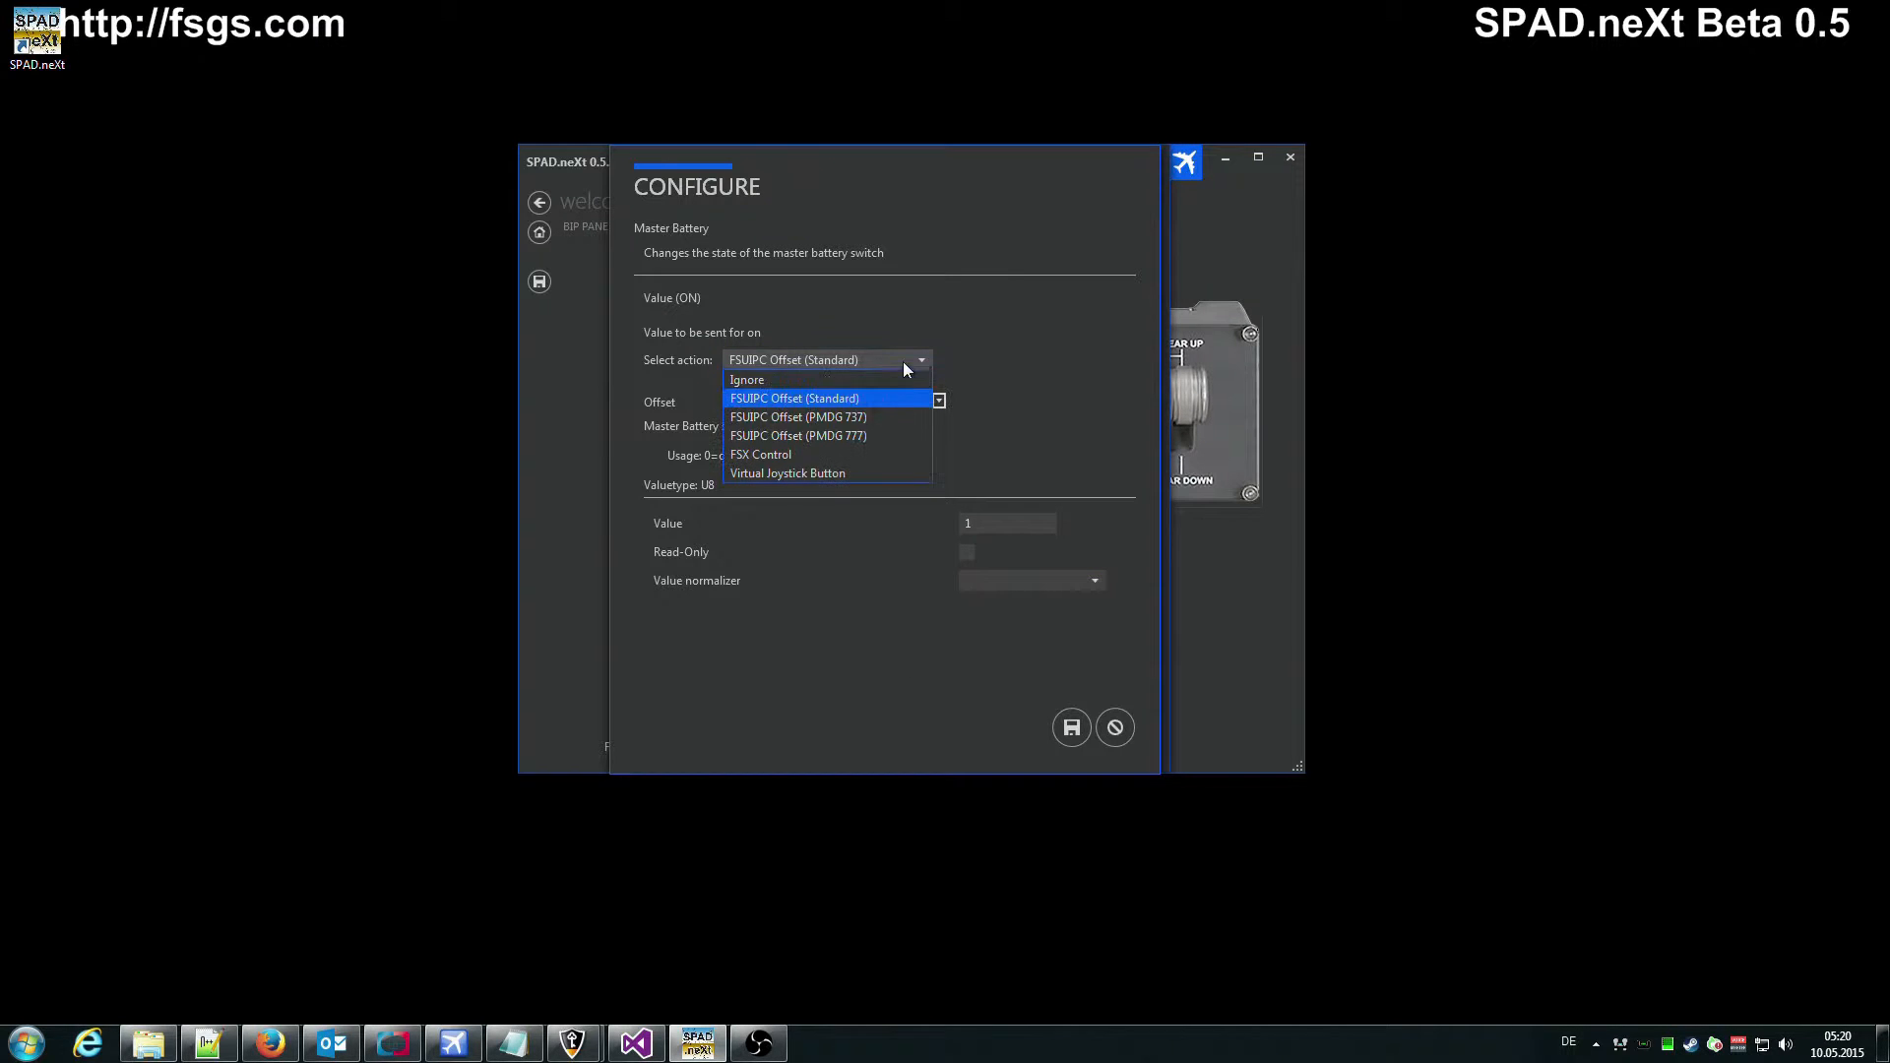
{"action": "left_click", "coordinate": [815, 455]}
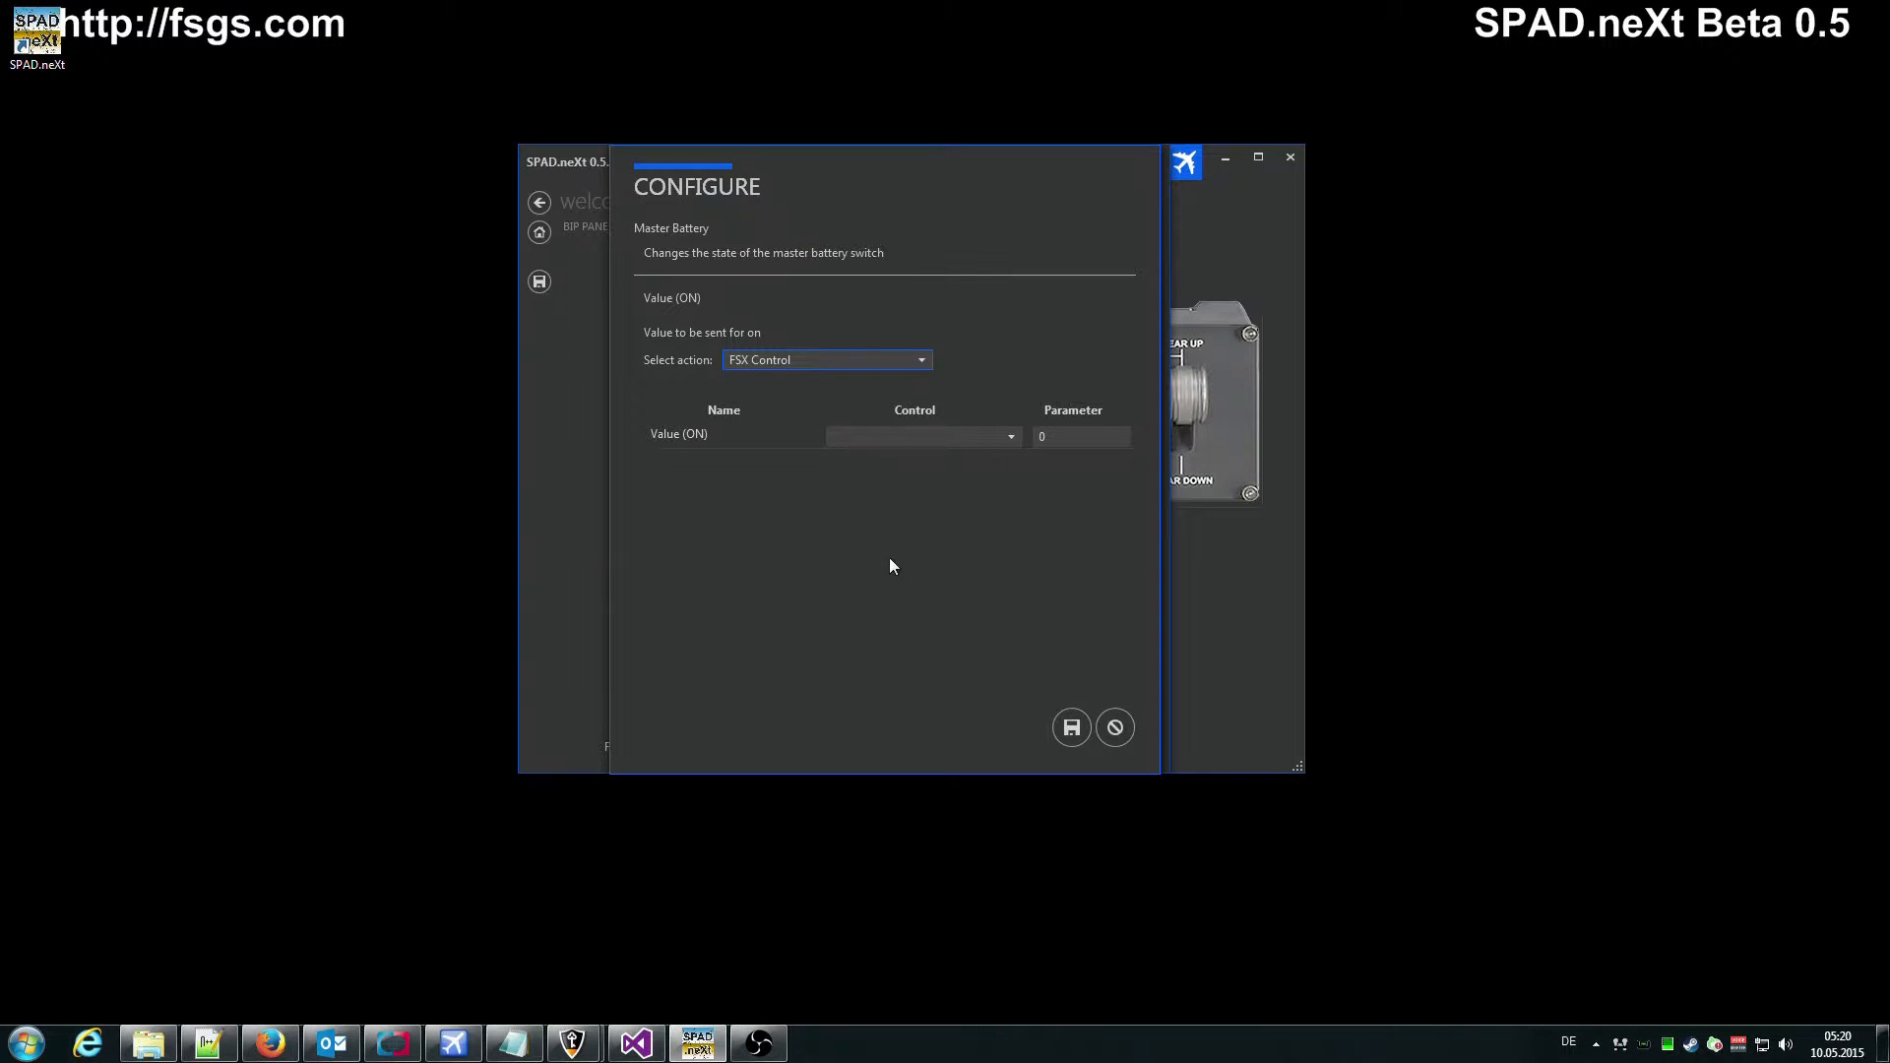
{"action": "left_click", "coordinate": [1007, 445]}
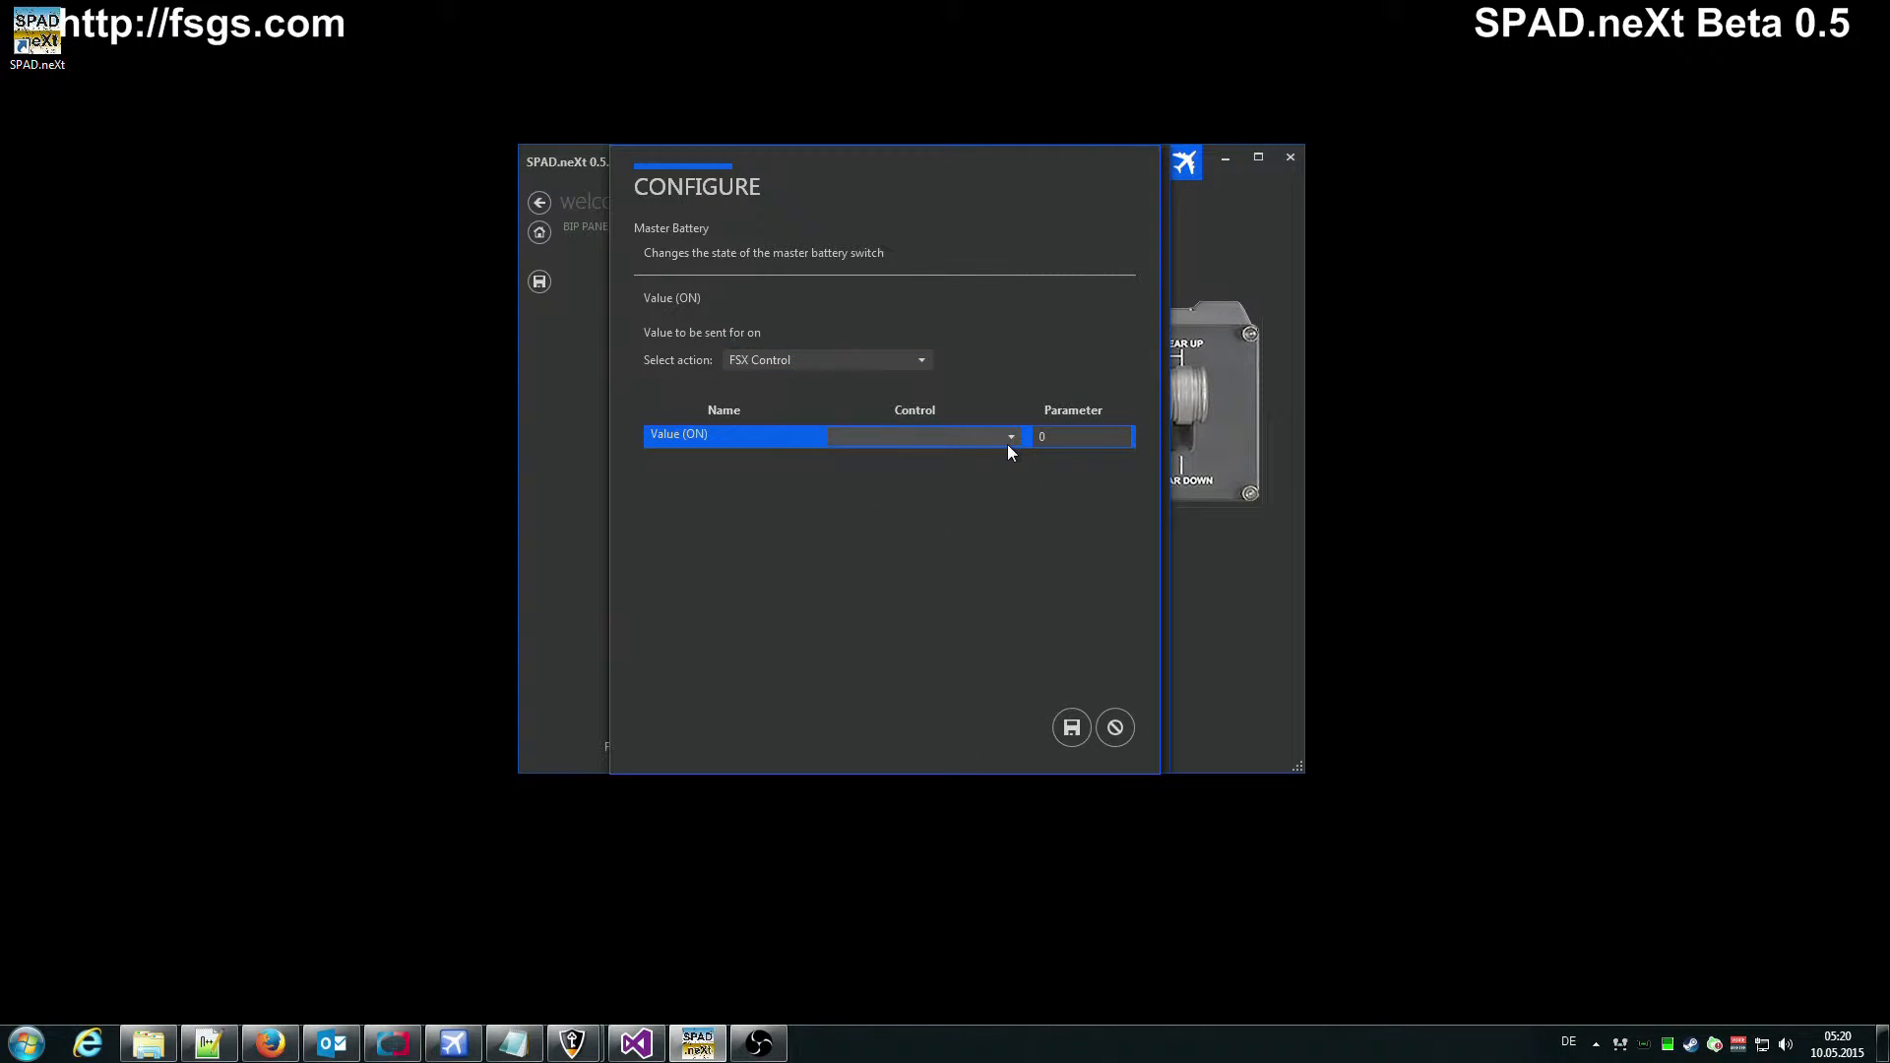
{"action": "left_click", "coordinate": [1007, 445]}
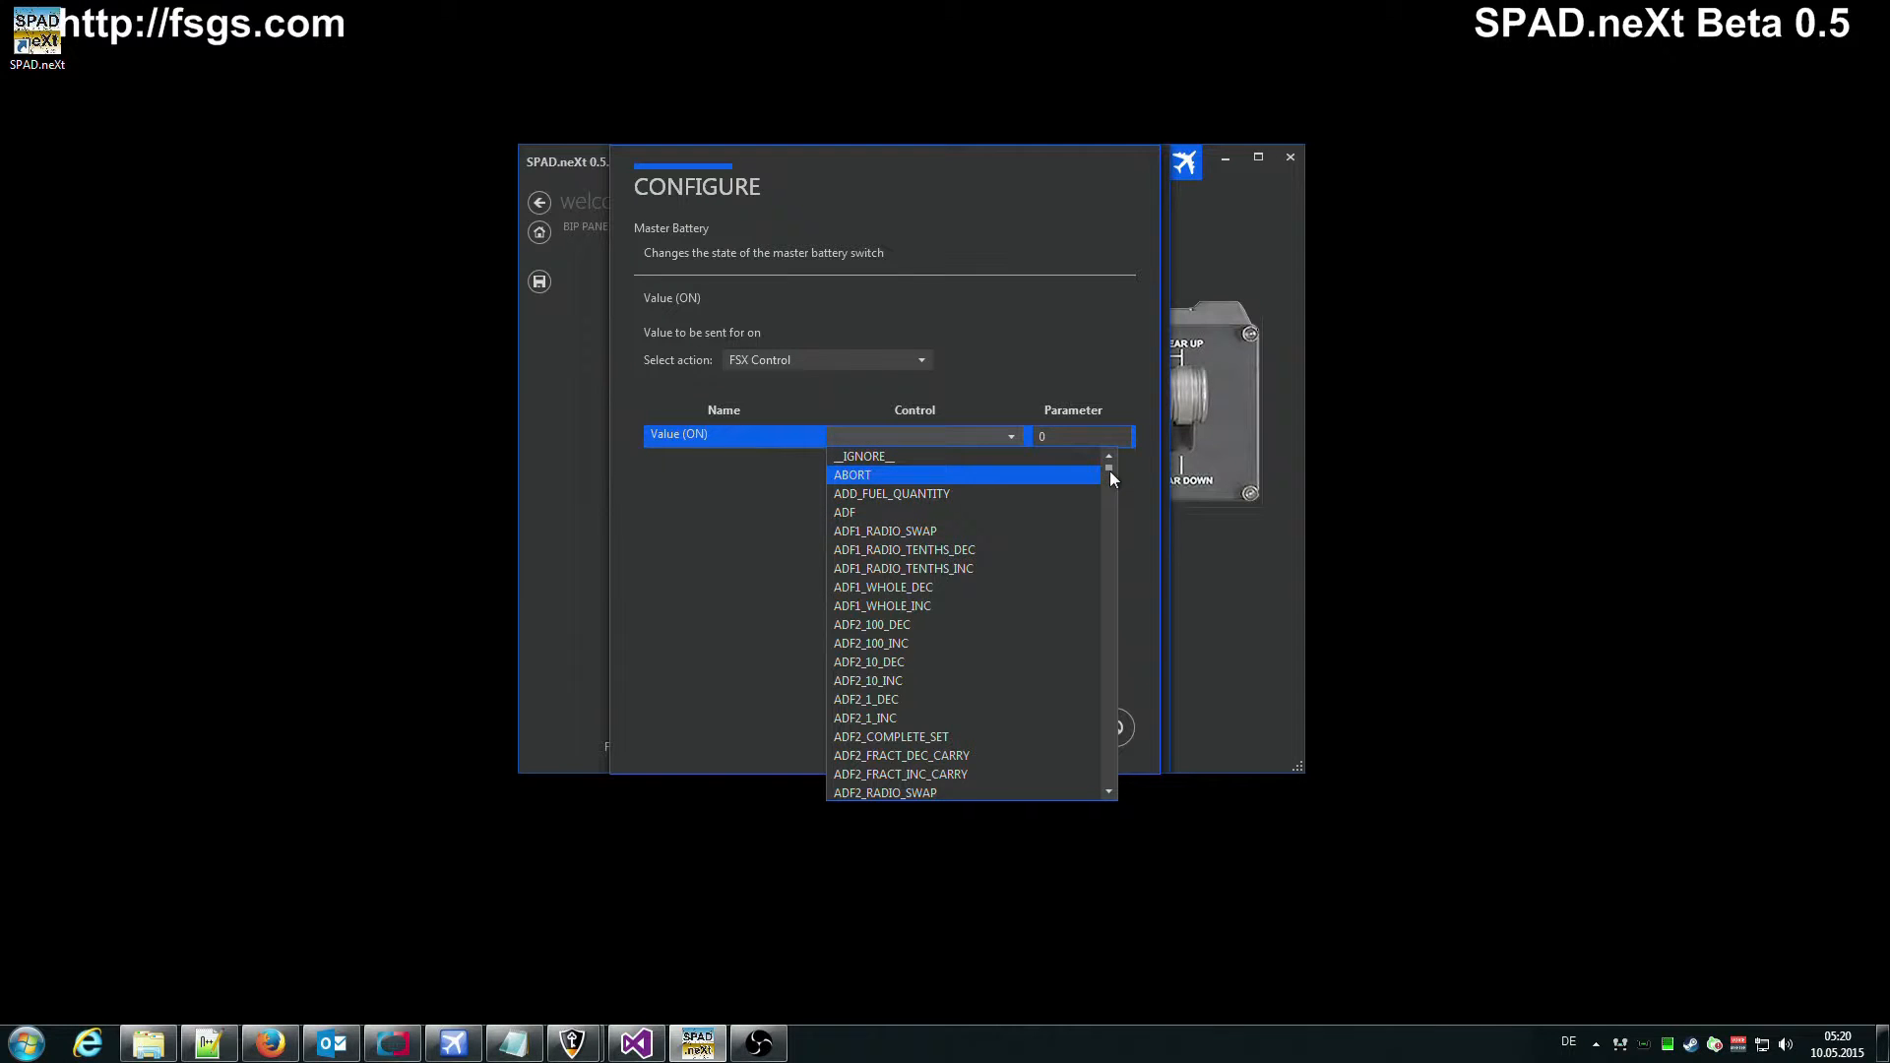
{"action": "left_click_drag", "start_coordinate": [1108, 470], "coordinate": [1115, 514]}
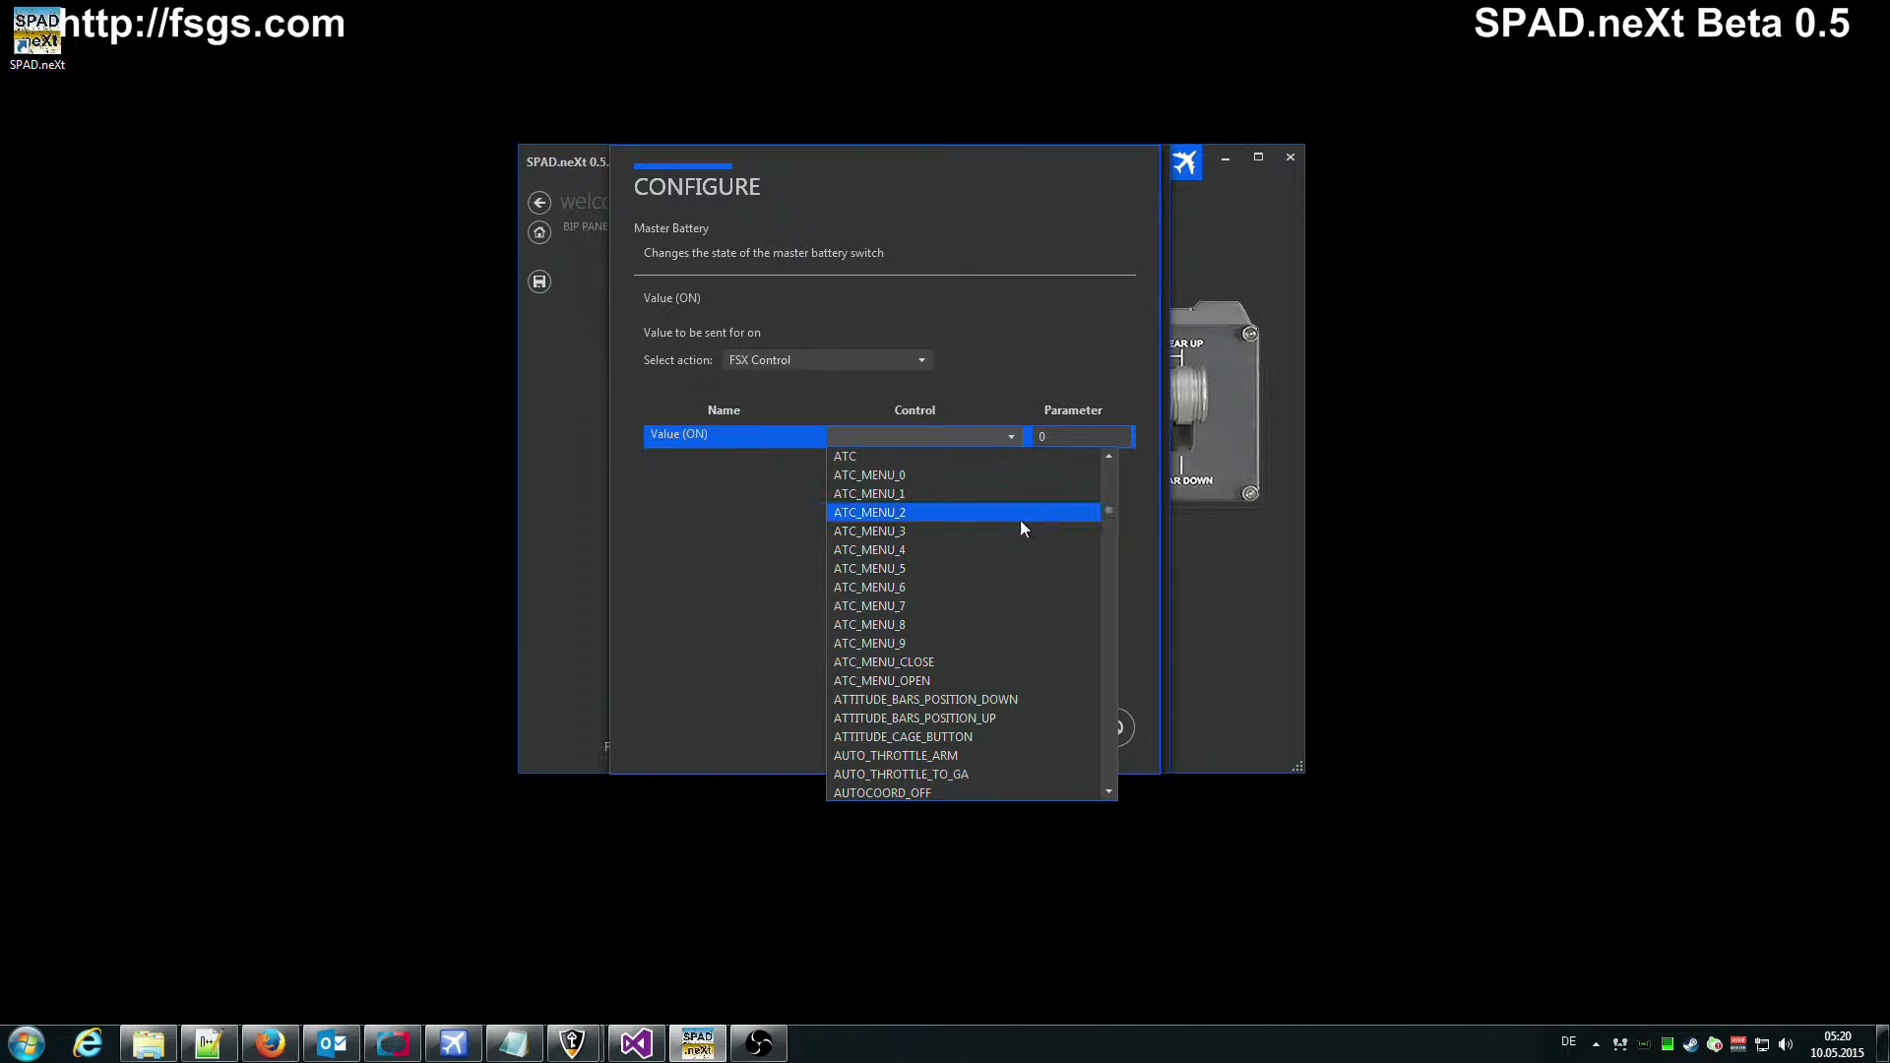
{"action": "left_click", "coordinate": [908, 662]}
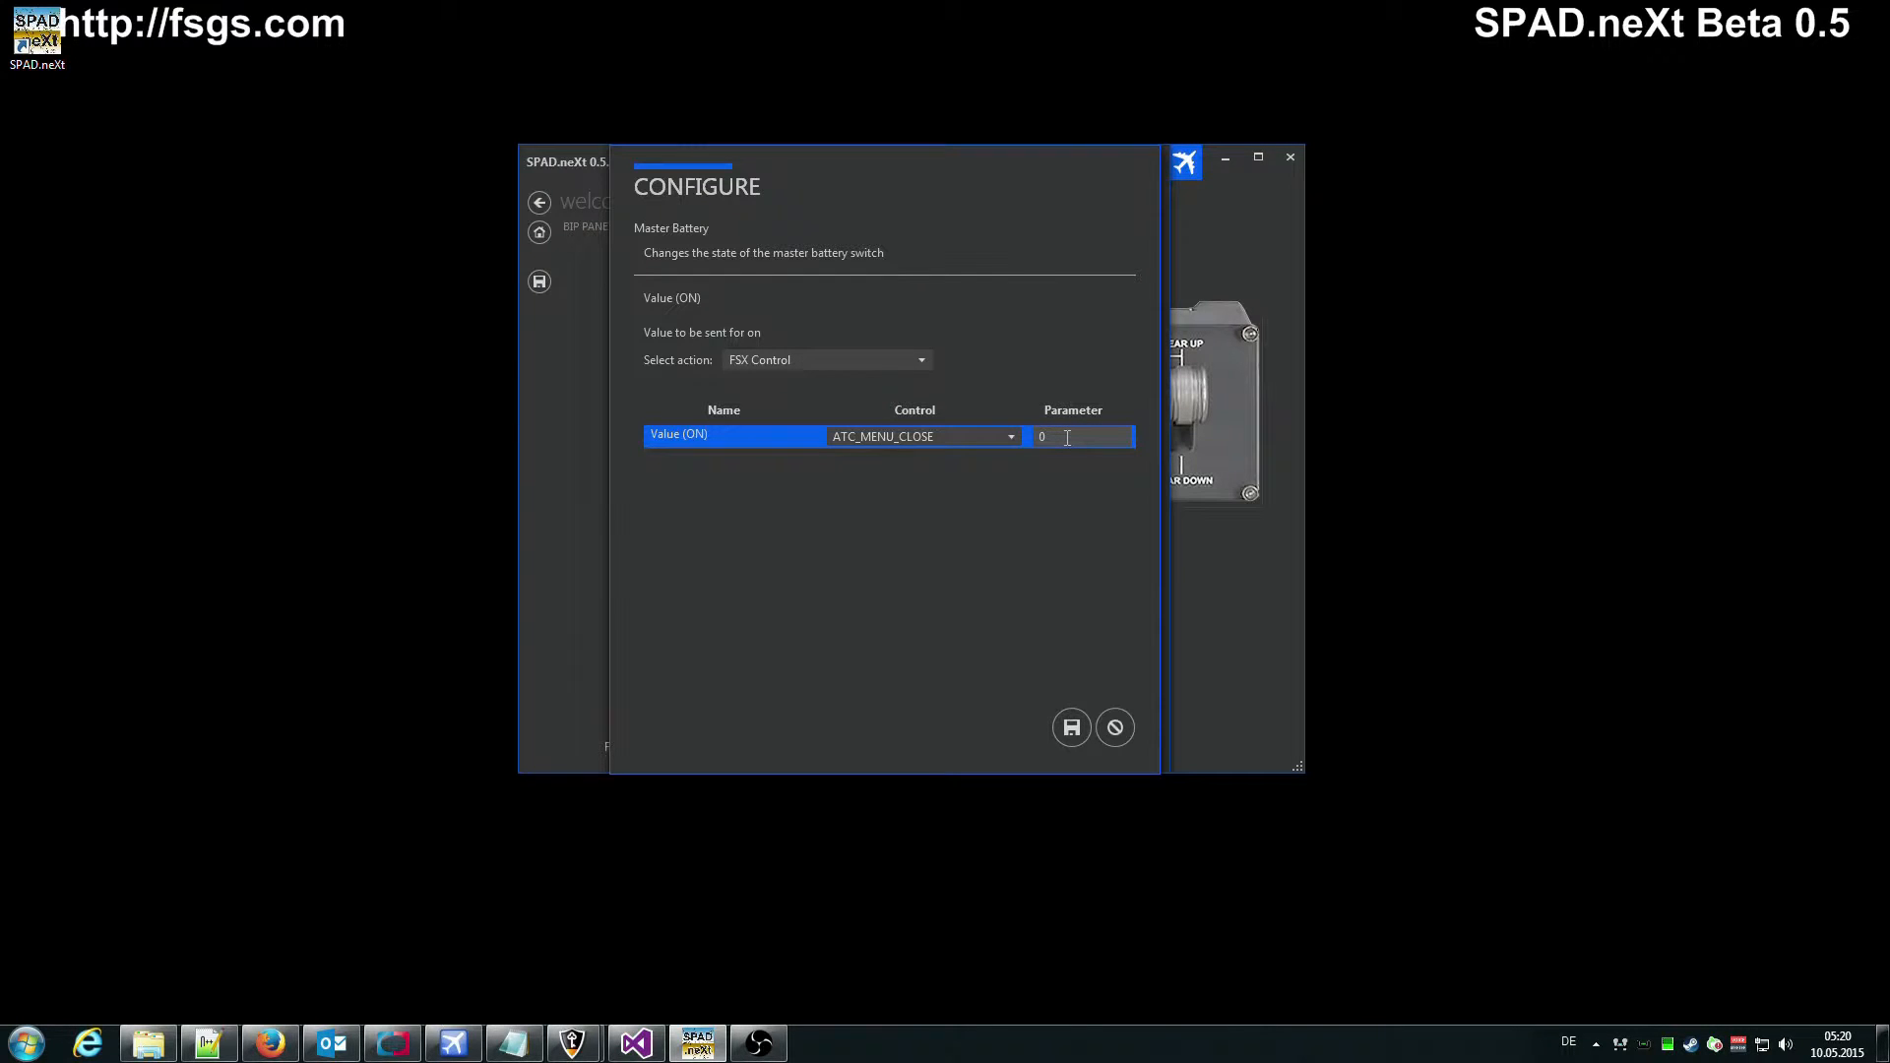
{"action": "left_click", "coordinate": [1012, 439]}
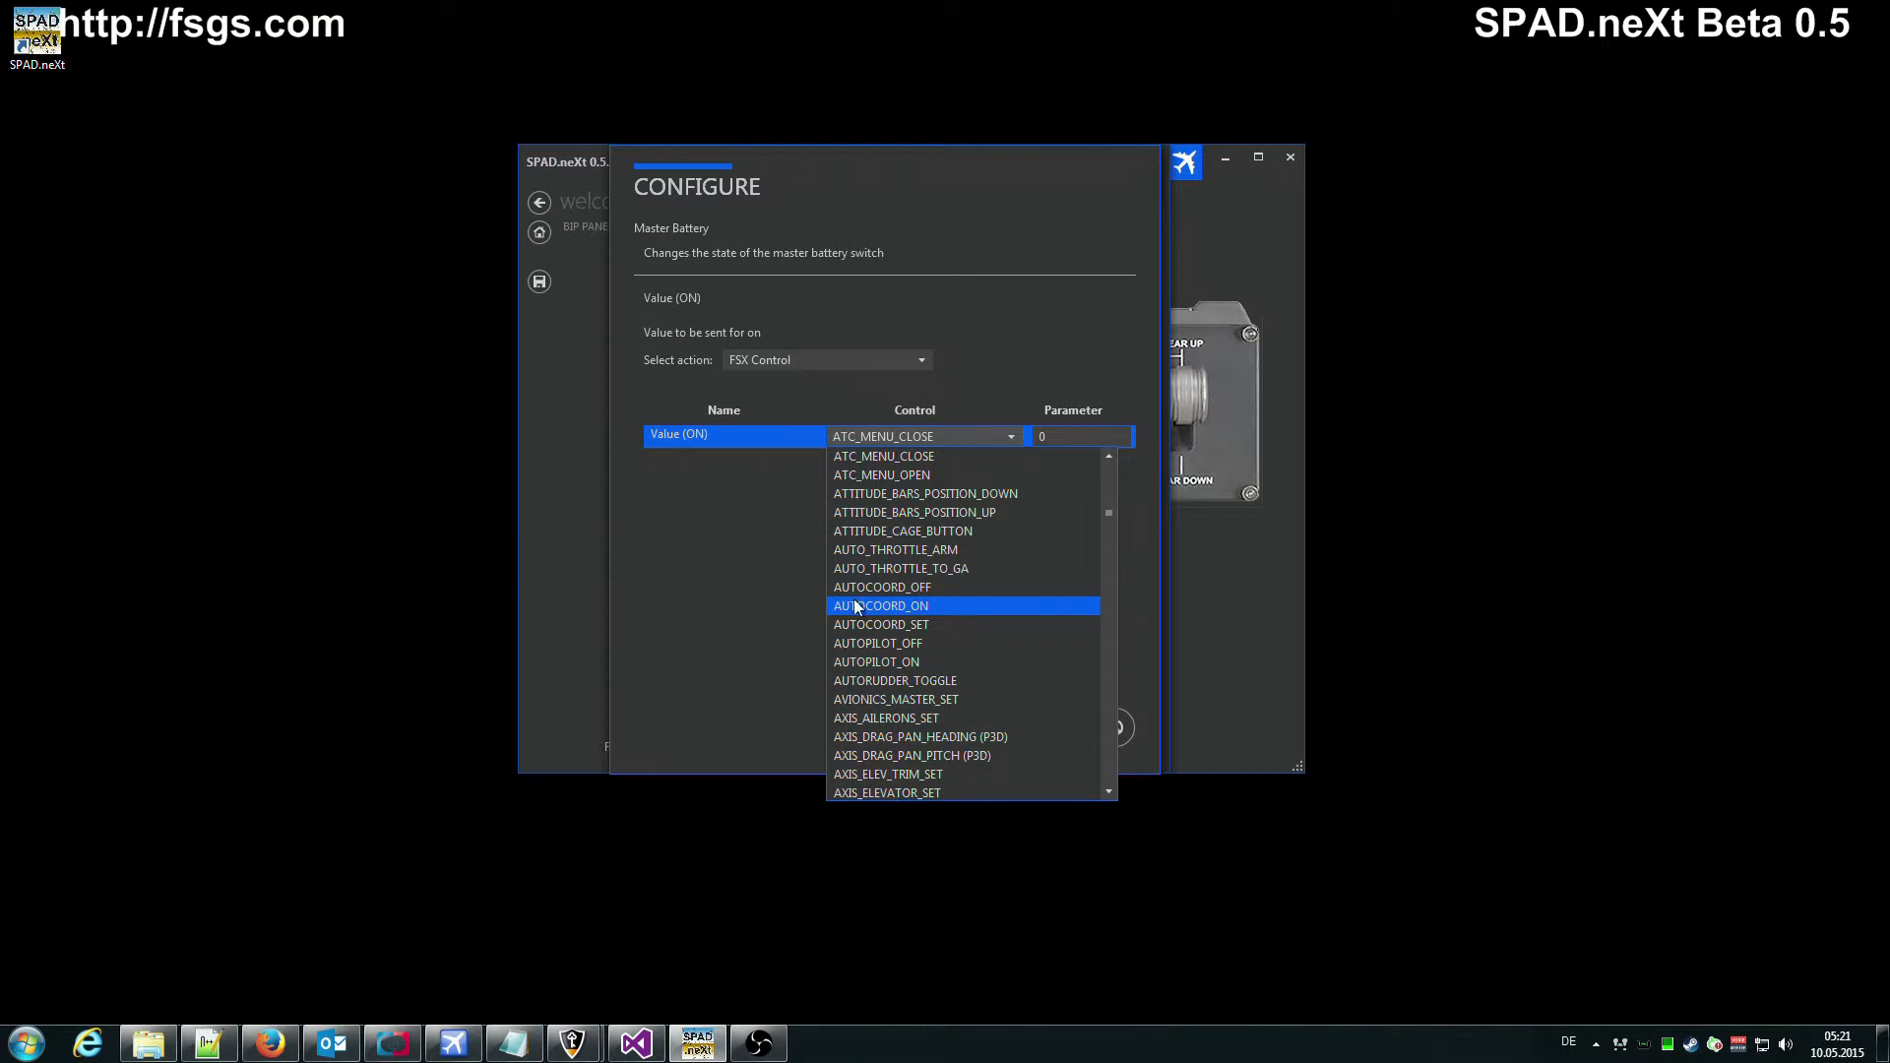
{"action": "left_click", "coordinate": [752, 621]}
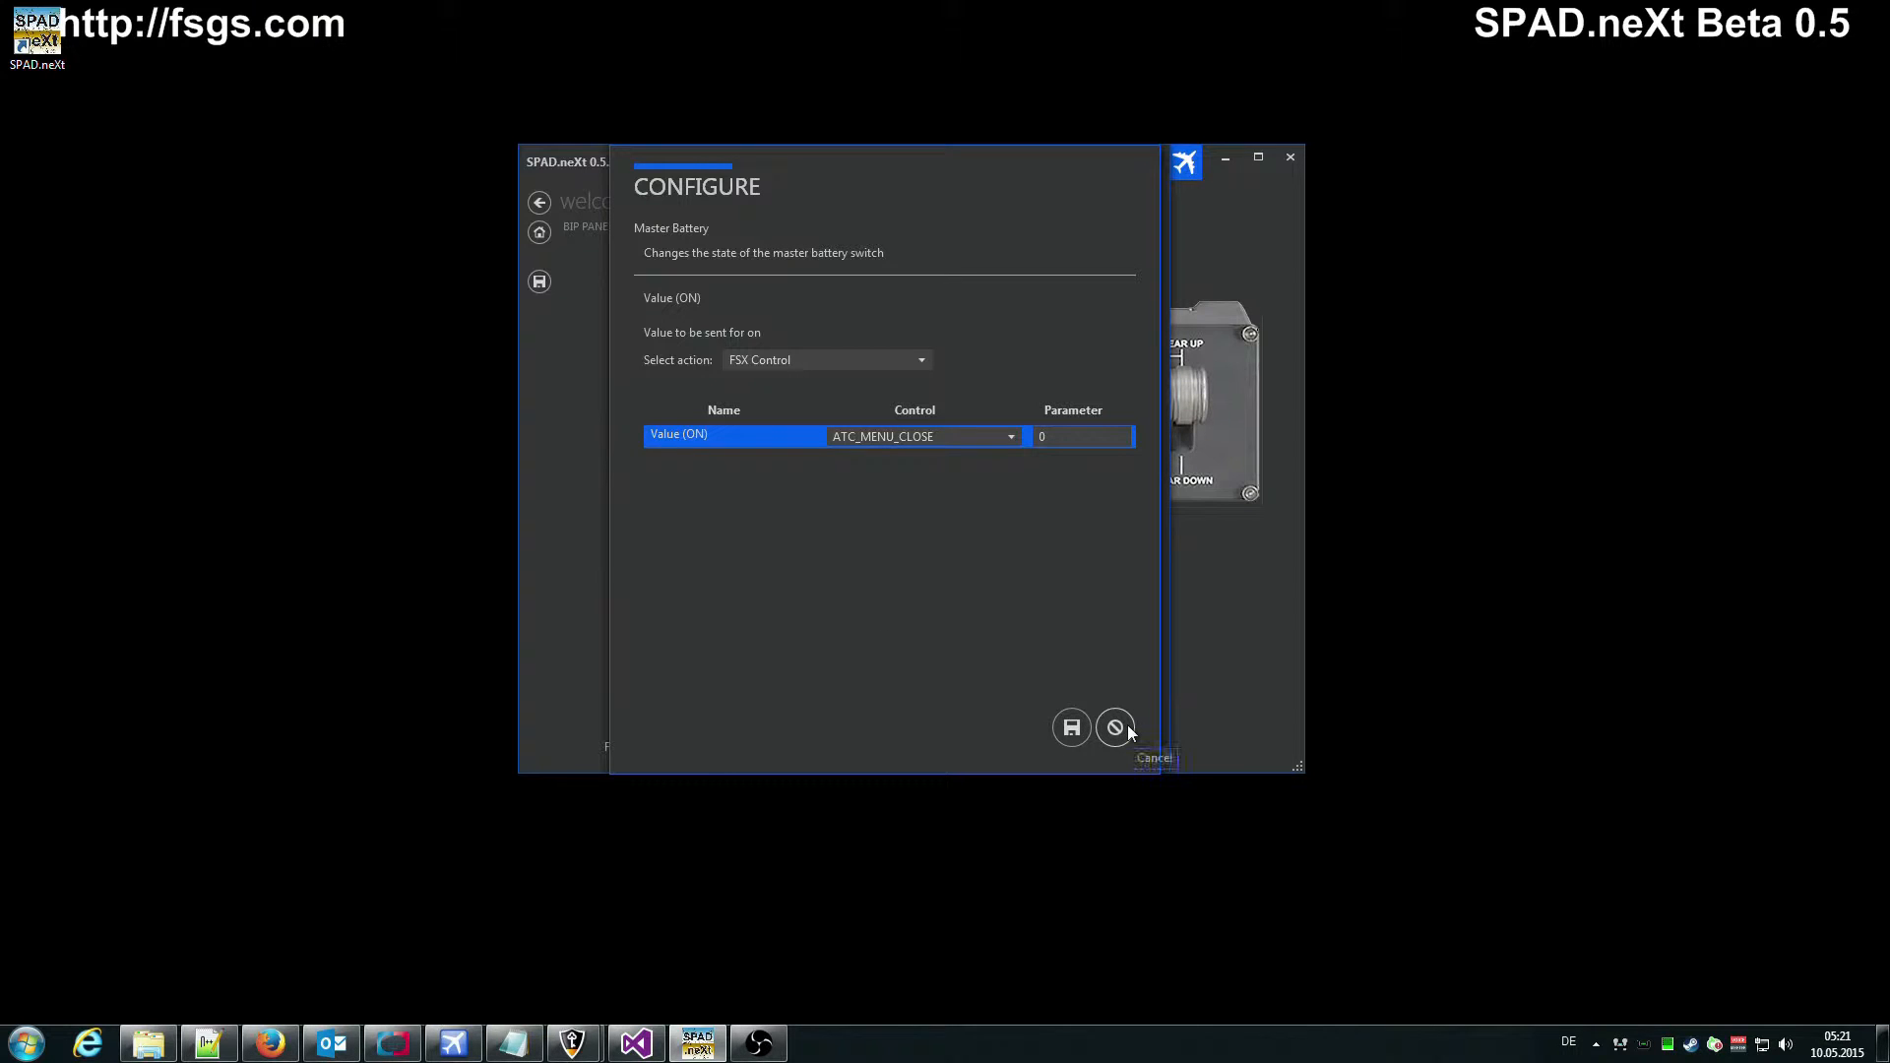
Try the Virtual Joystick Button action for Value (ON) with Joystick 64 and Button 7, and discard the changes
{"action": "left_click", "coordinate": [853, 358]}
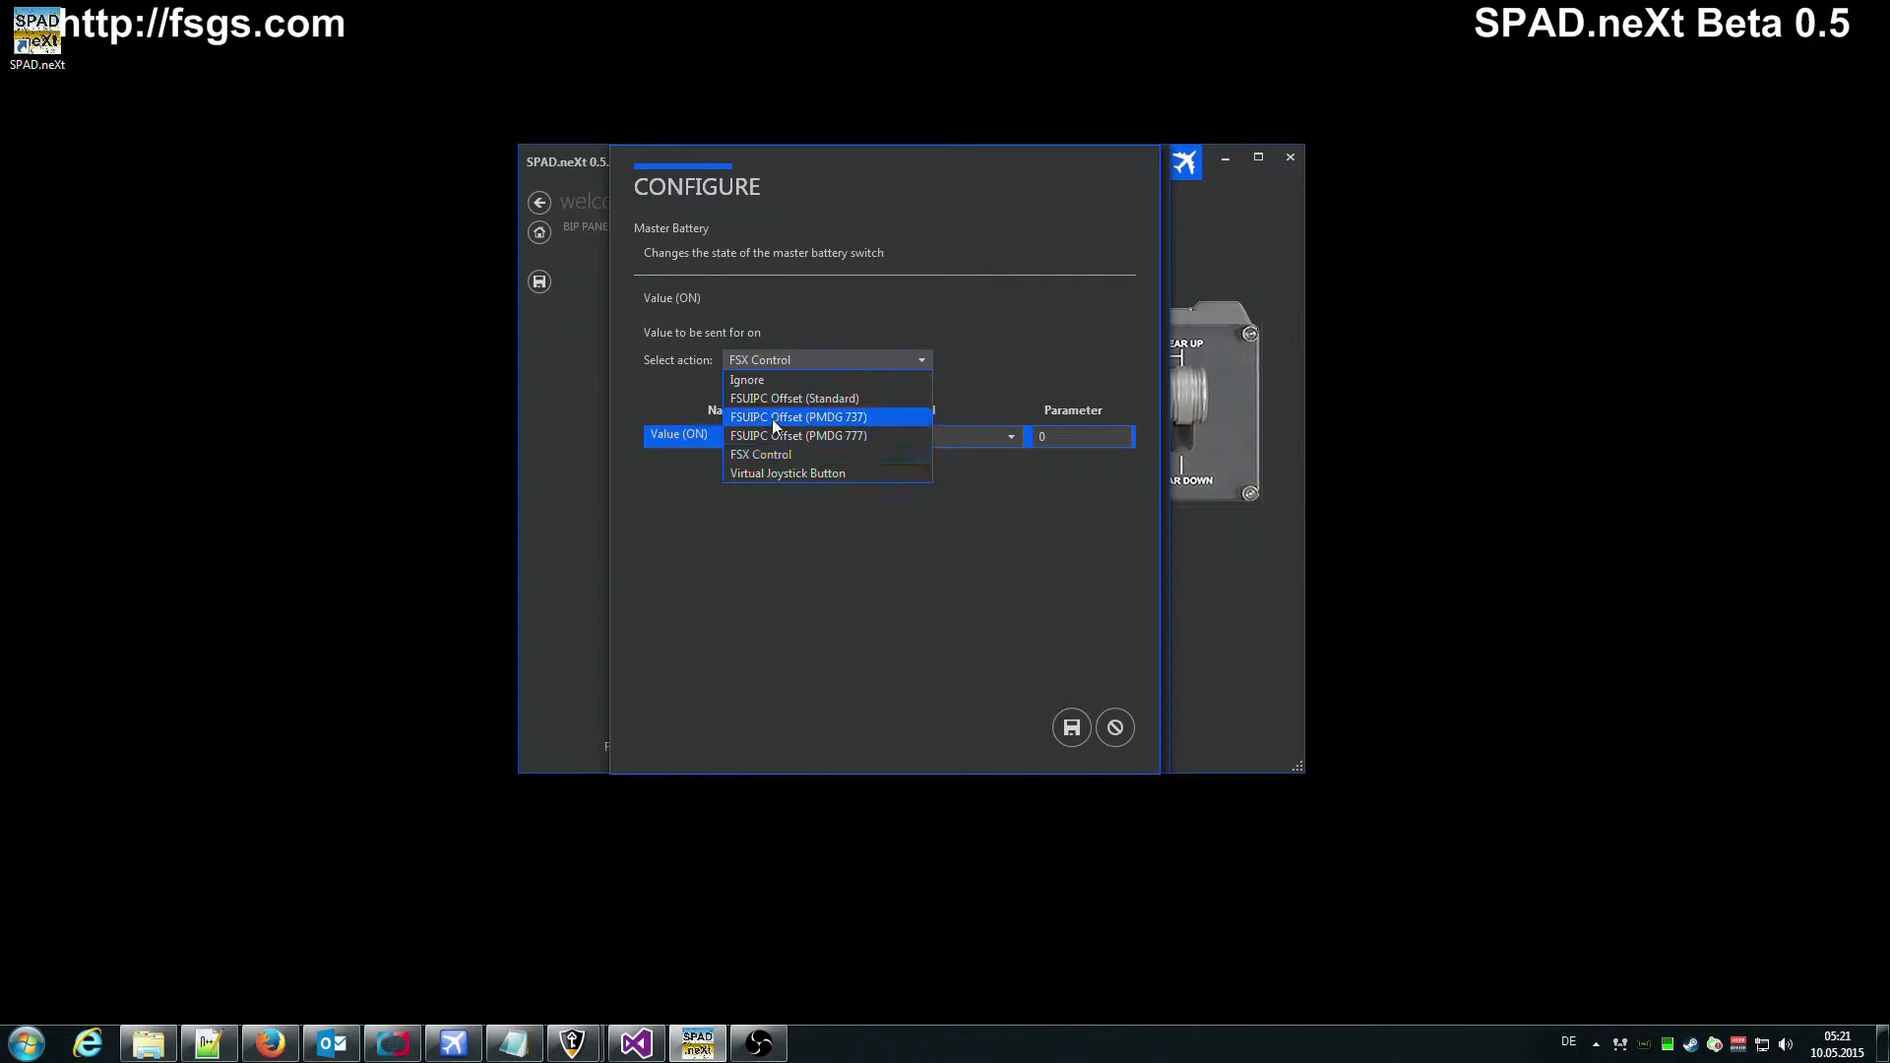
{"action": "left_click", "coordinate": [764, 475]}
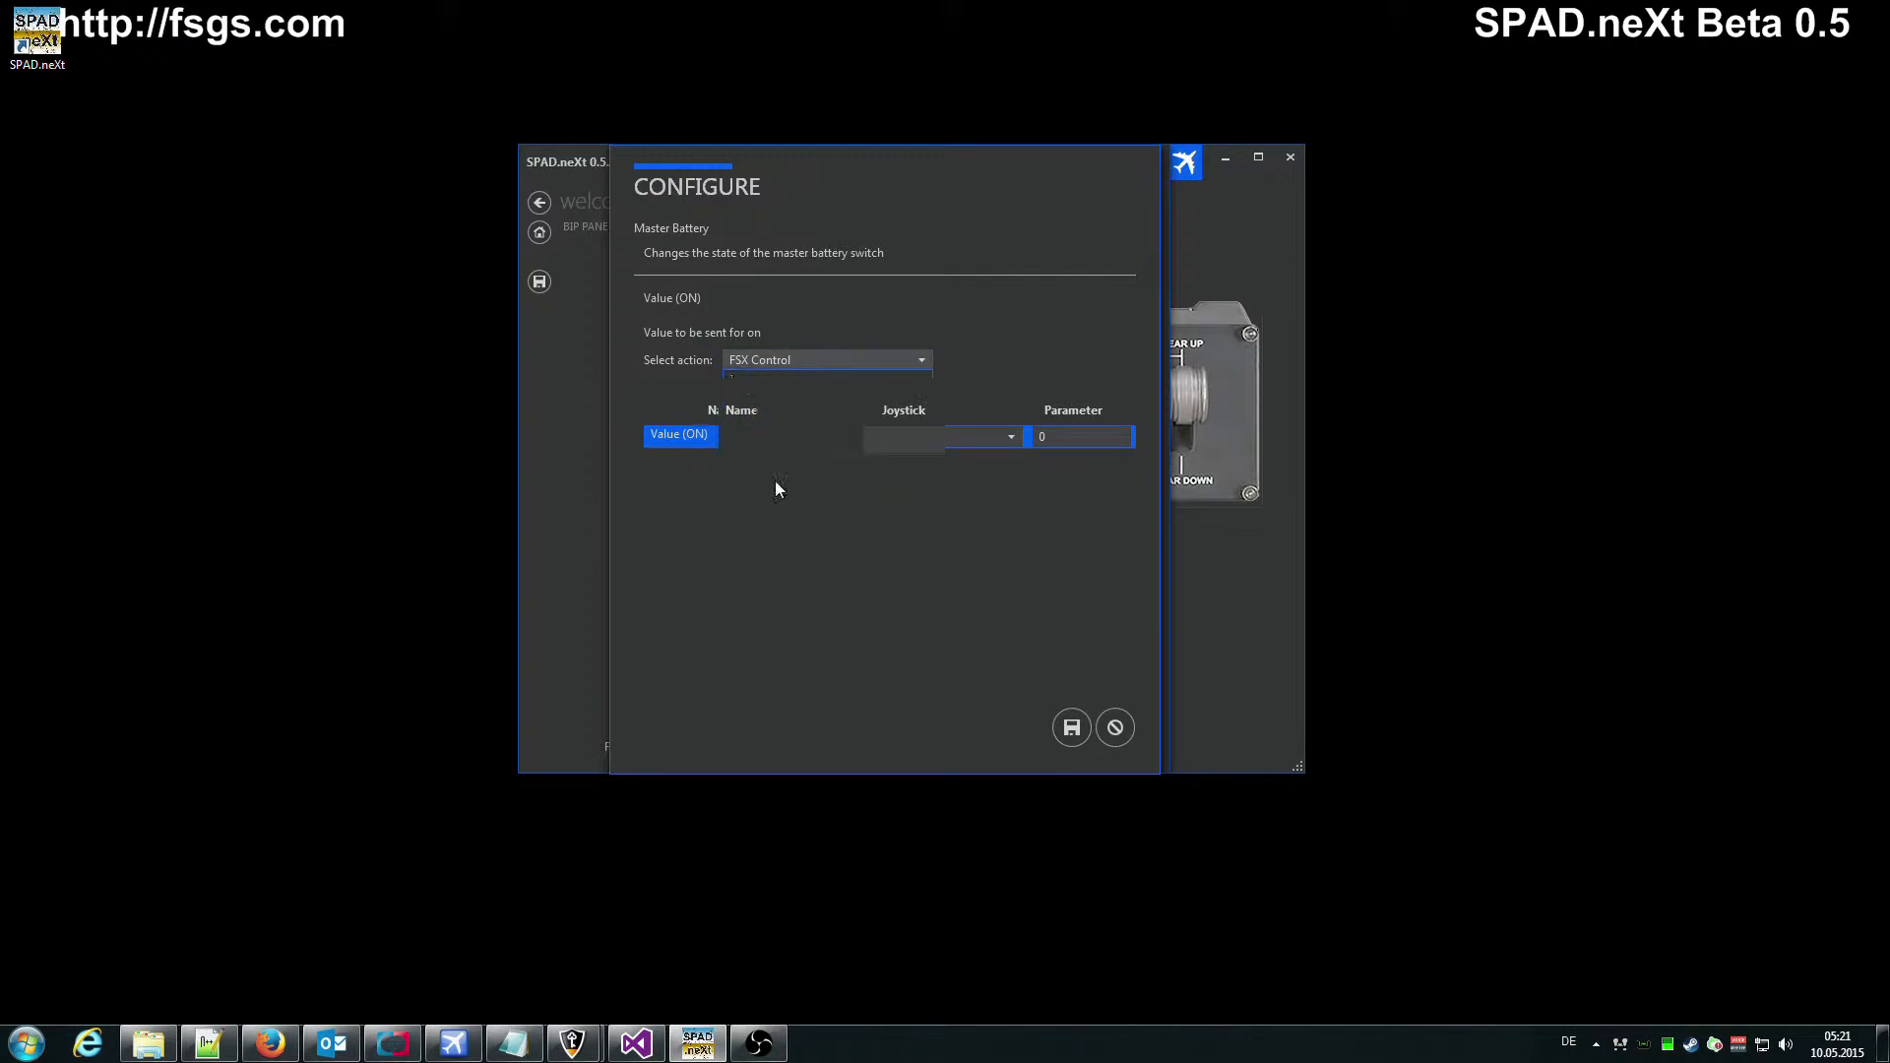
{"action": "left_click", "coordinate": [930, 440]}
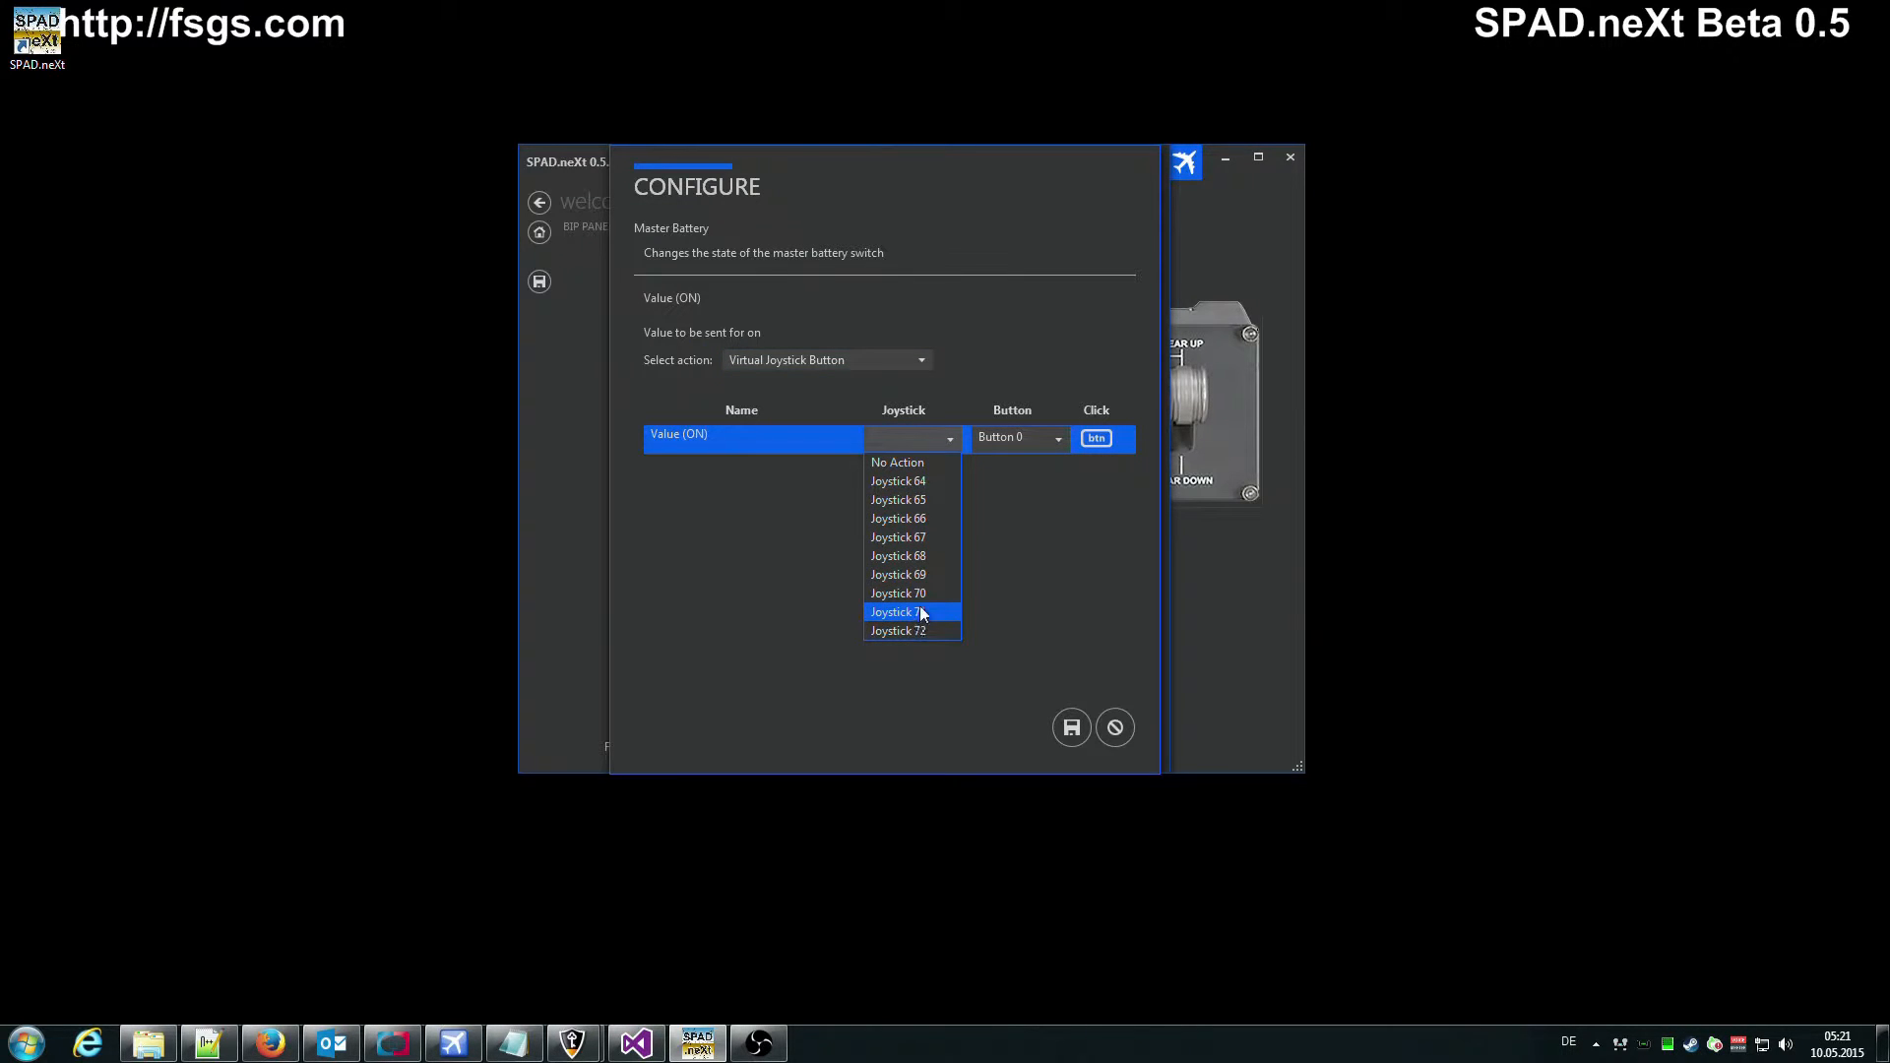
{"action": "left_click", "coordinate": [1067, 599]}
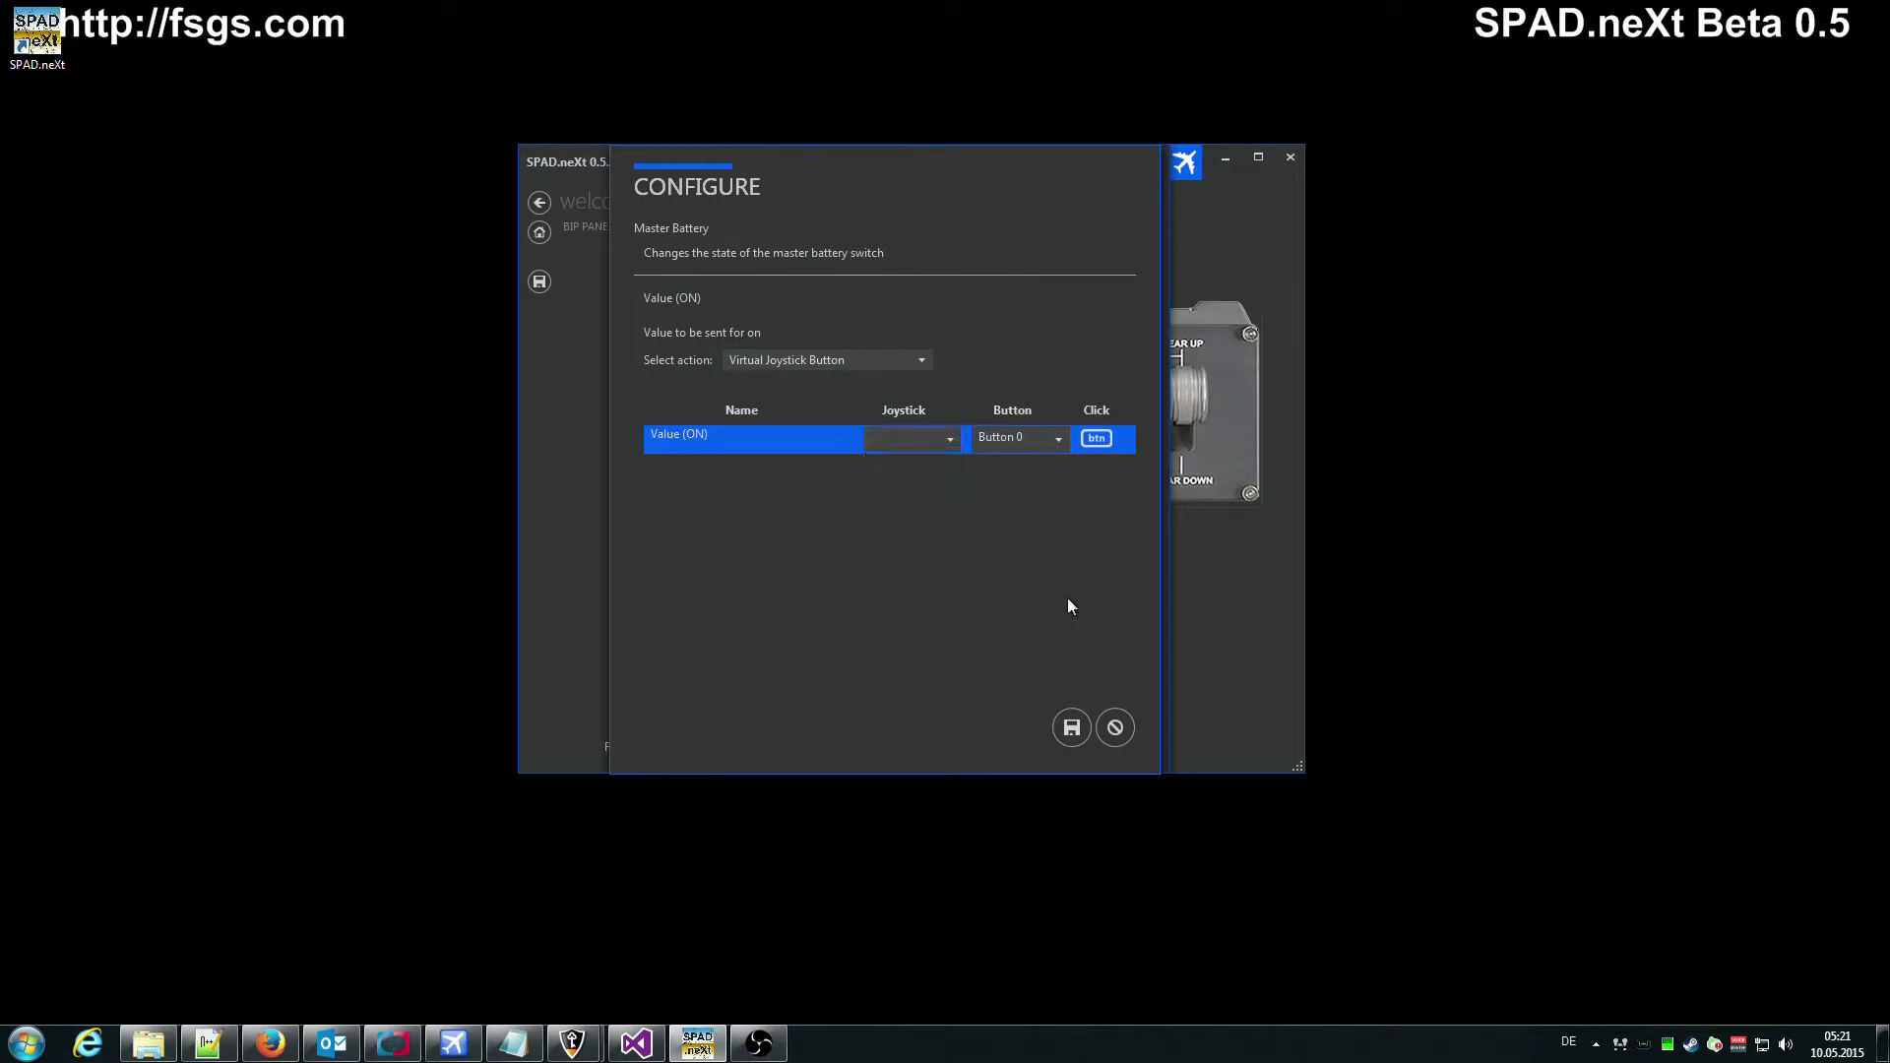
{"action": "left_click", "coordinate": [1050, 445]}
{"action": "left_click", "coordinate": [902, 622]}
{"action": "left_click", "coordinate": [942, 434]}
{"action": "left_click", "coordinate": [912, 480]}
{"action": "left_click", "coordinate": [988, 441]}
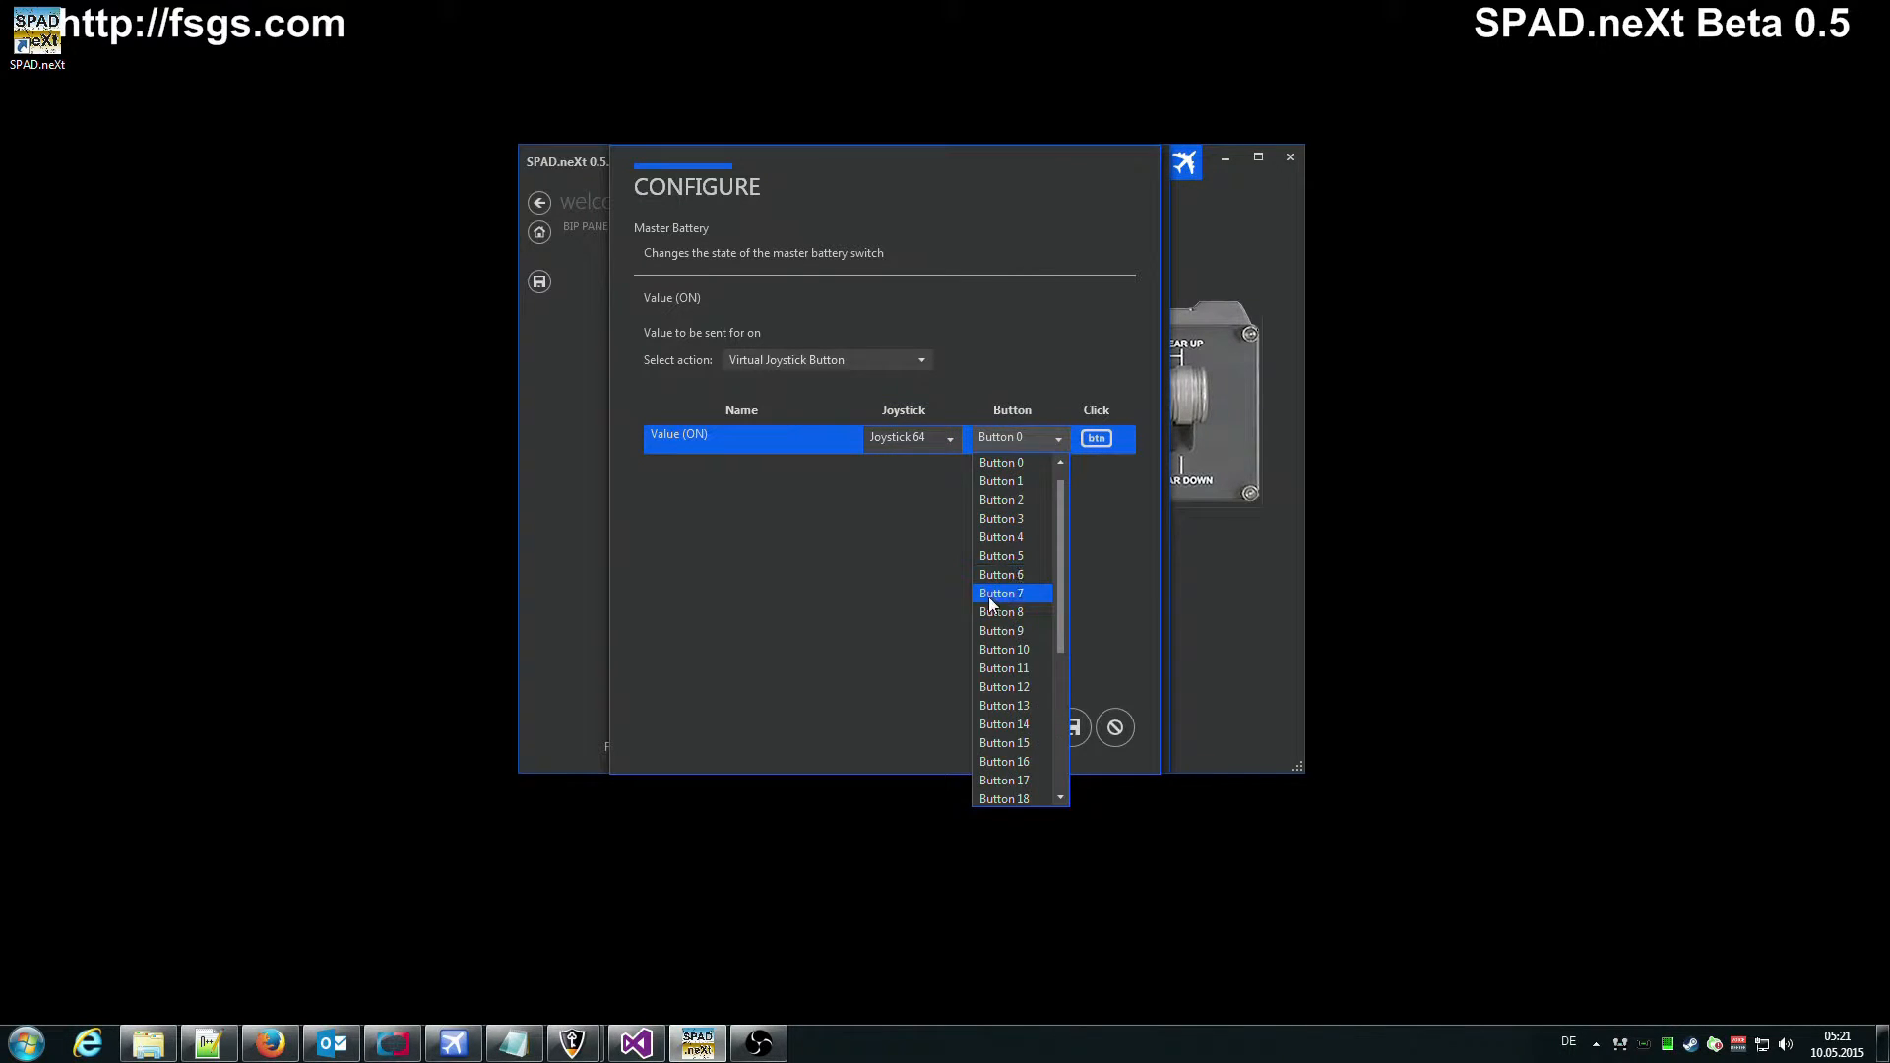
{"action": "left_click", "coordinate": [988, 597]}
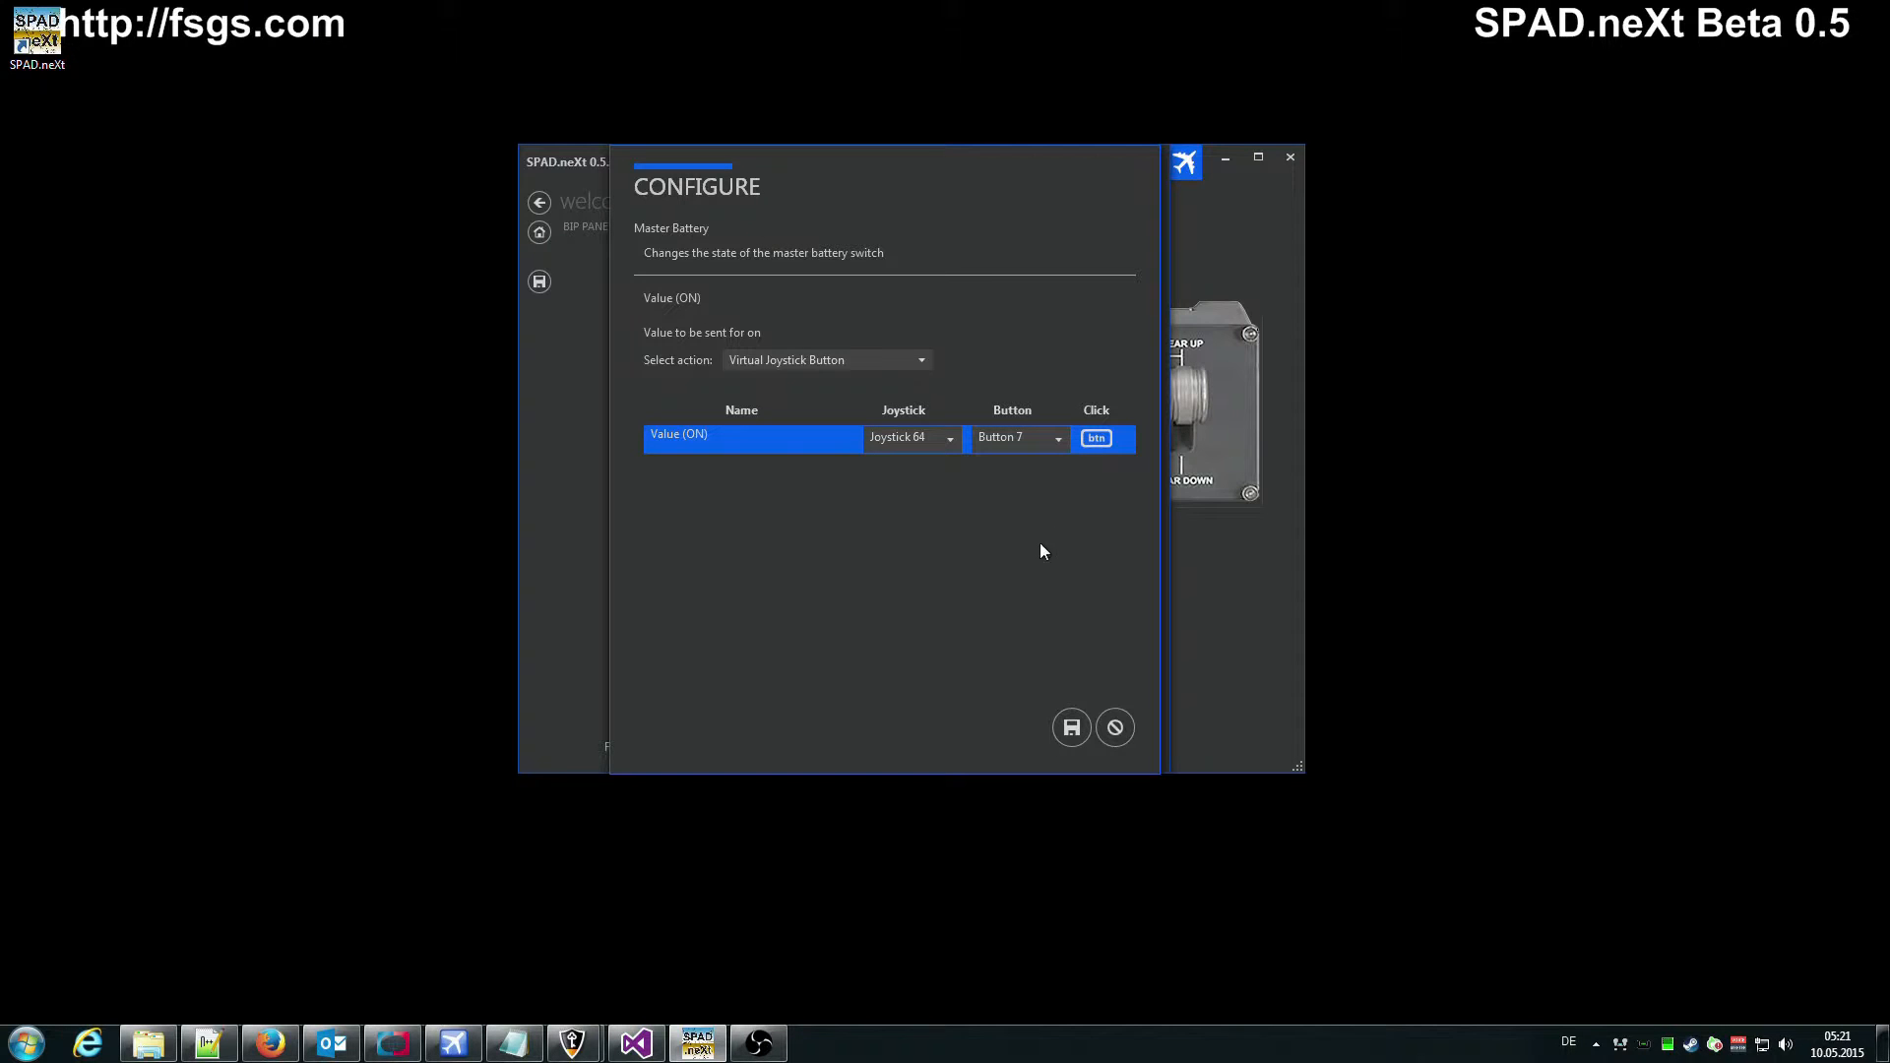
{"action": "left_click", "coordinate": [1116, 729]}
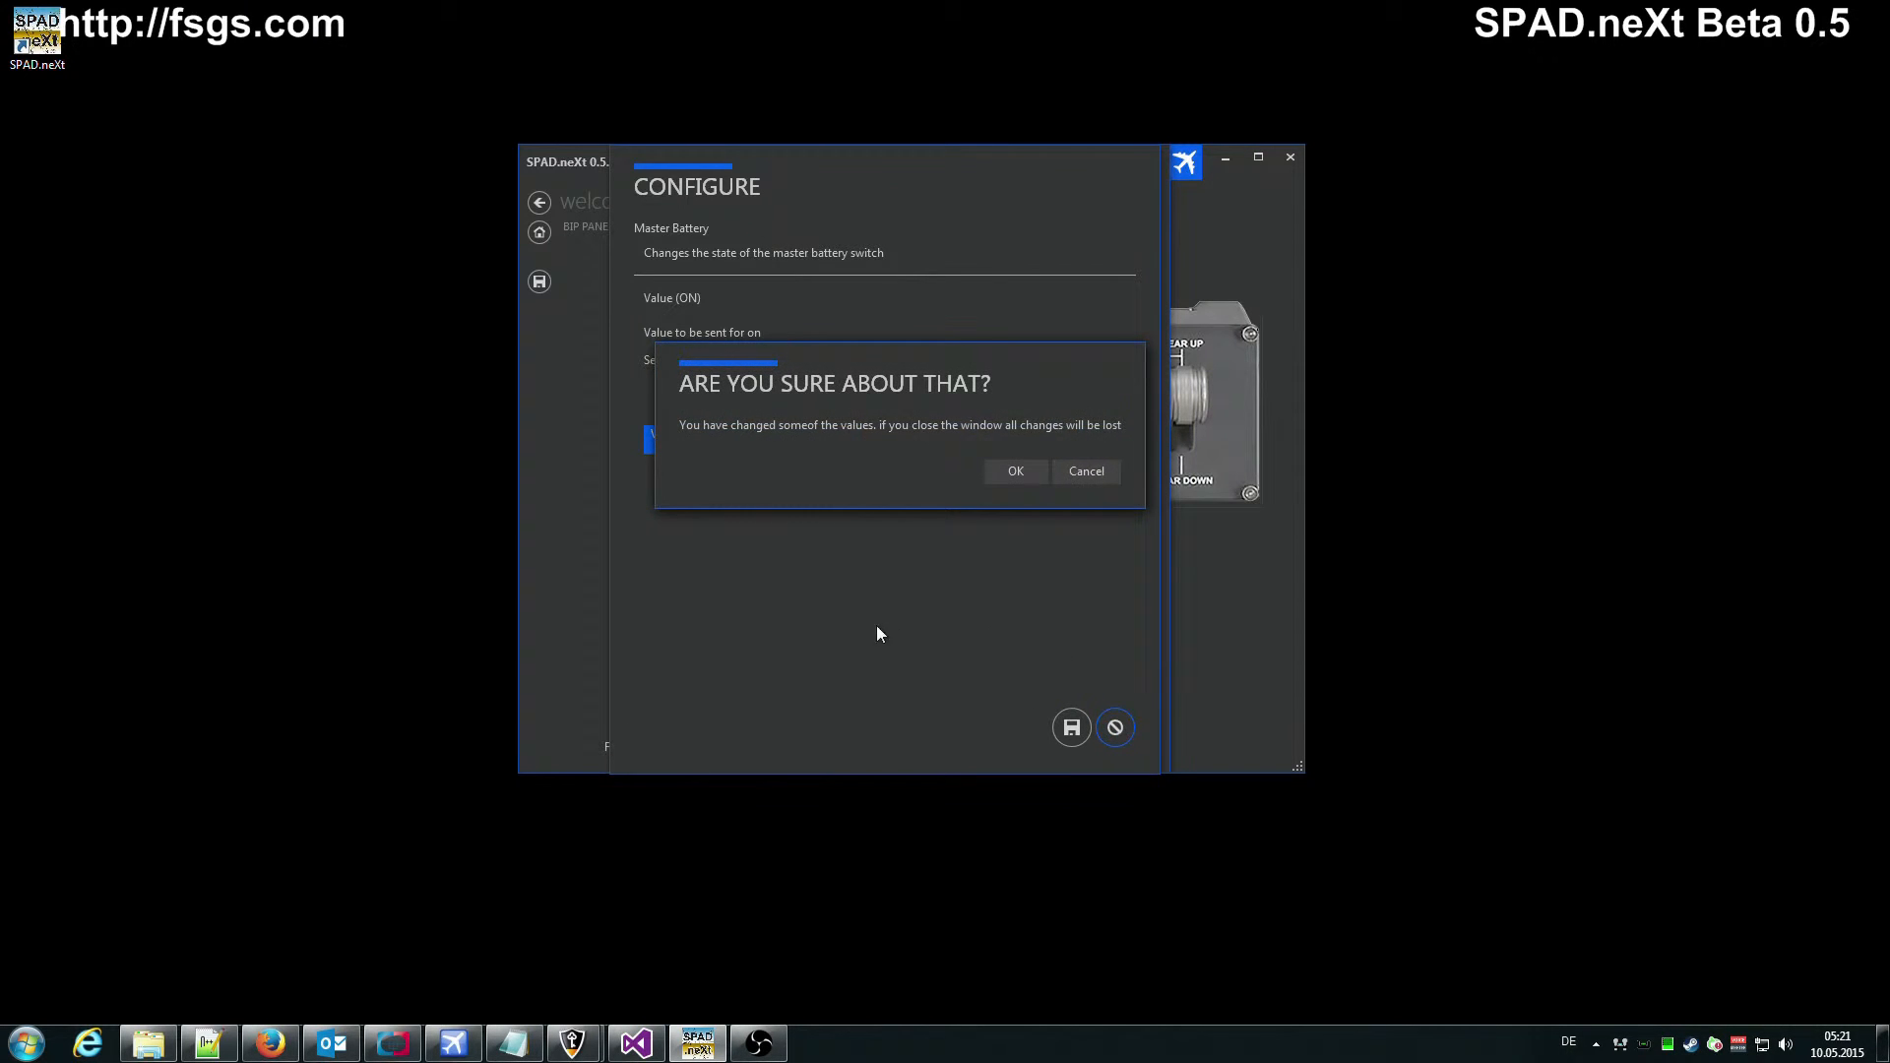
{"action": "left_click", "coordinate": [1010, 473]}
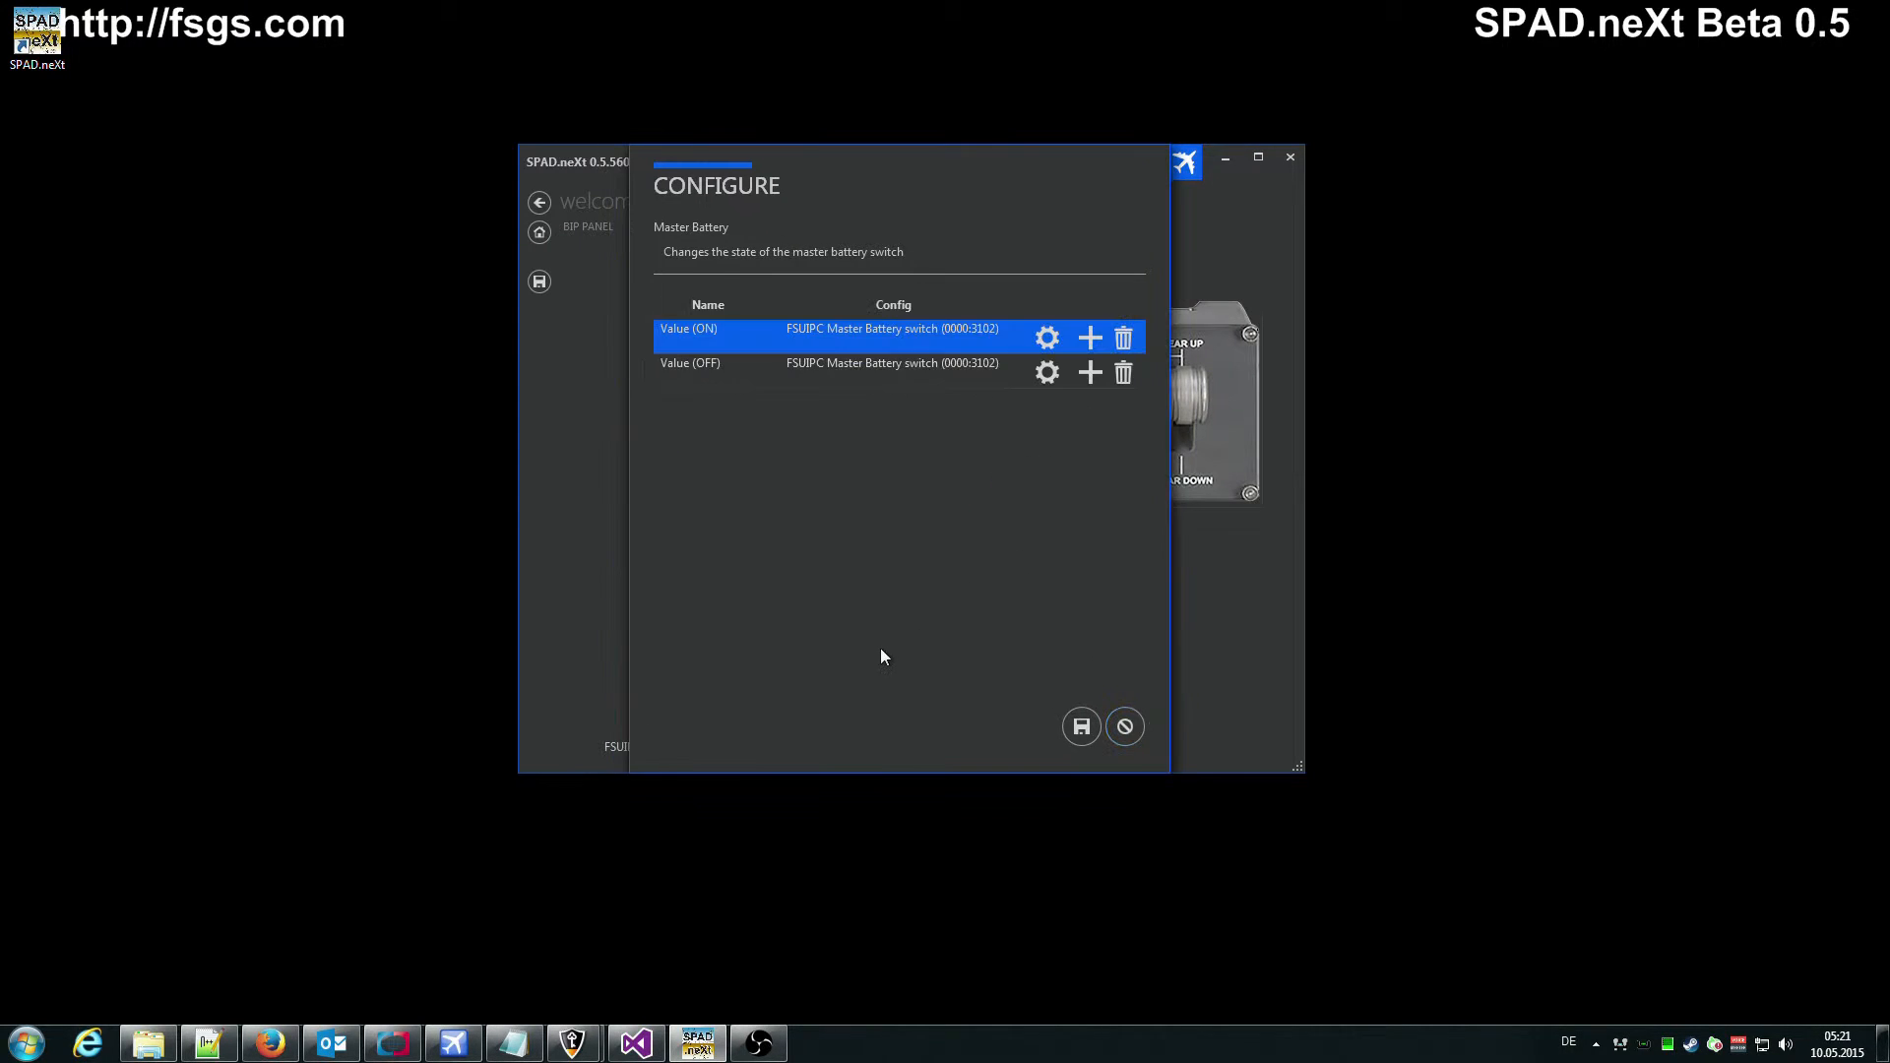
Add a second Value (ON) entry to the Master Battery switch and save it as Virtual Joystick Button, Joystick 64, Button 1
{"action": "left_click", "coordinate": [1091, 339]}
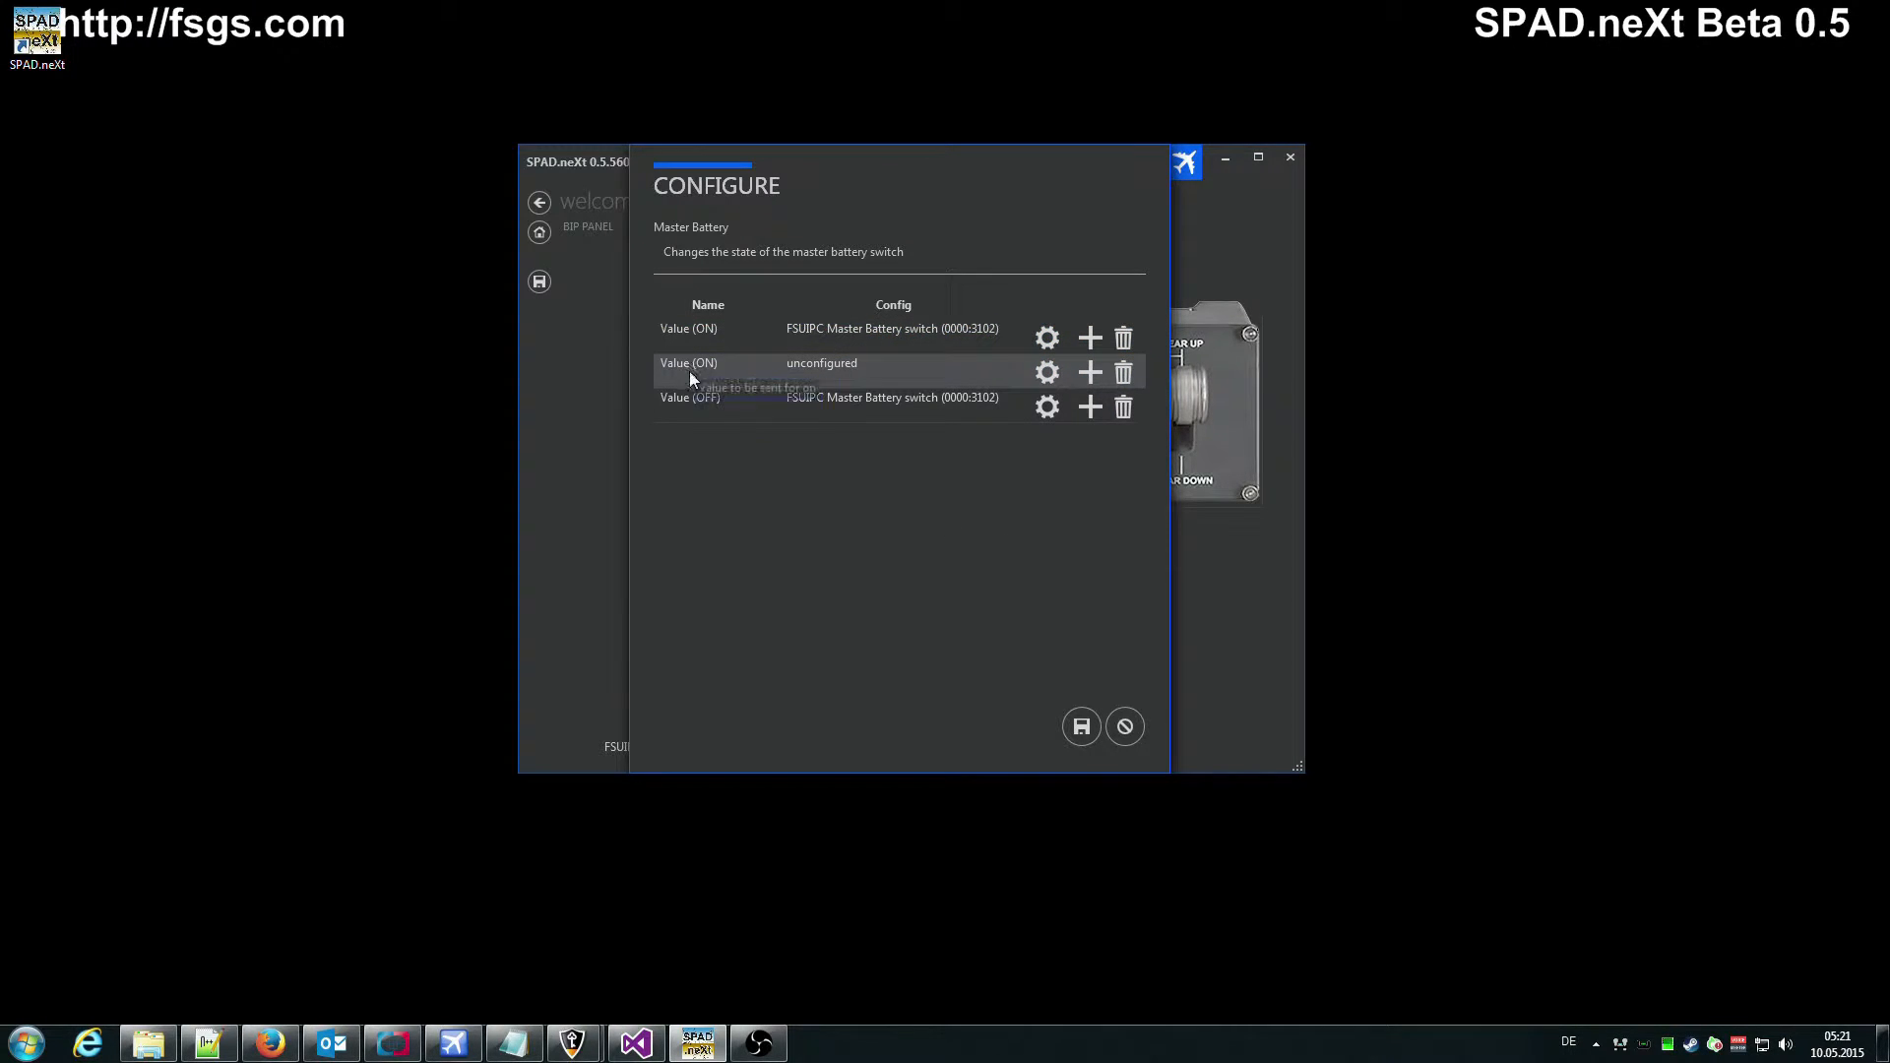
{"action": "left_click", "coordinate": [1044, 372]}
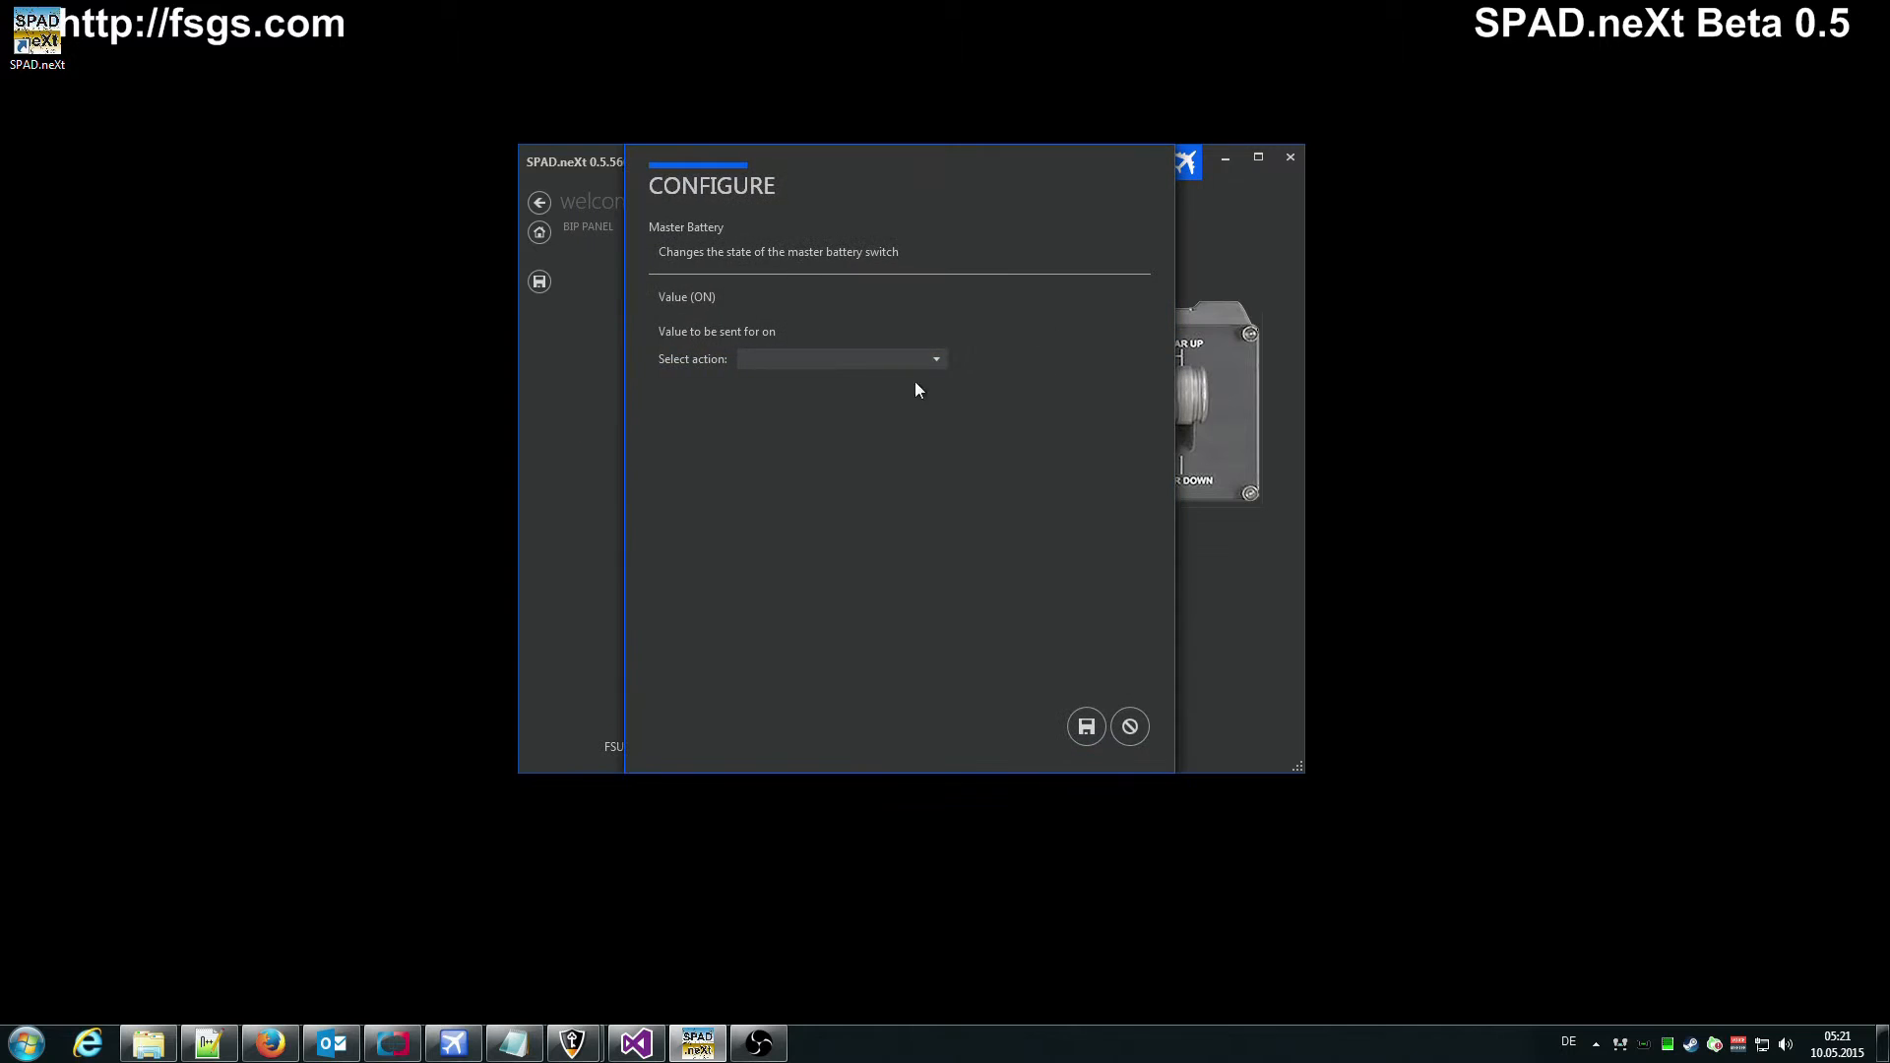
{"action": "left_click", "coordinate": [830, 358]}
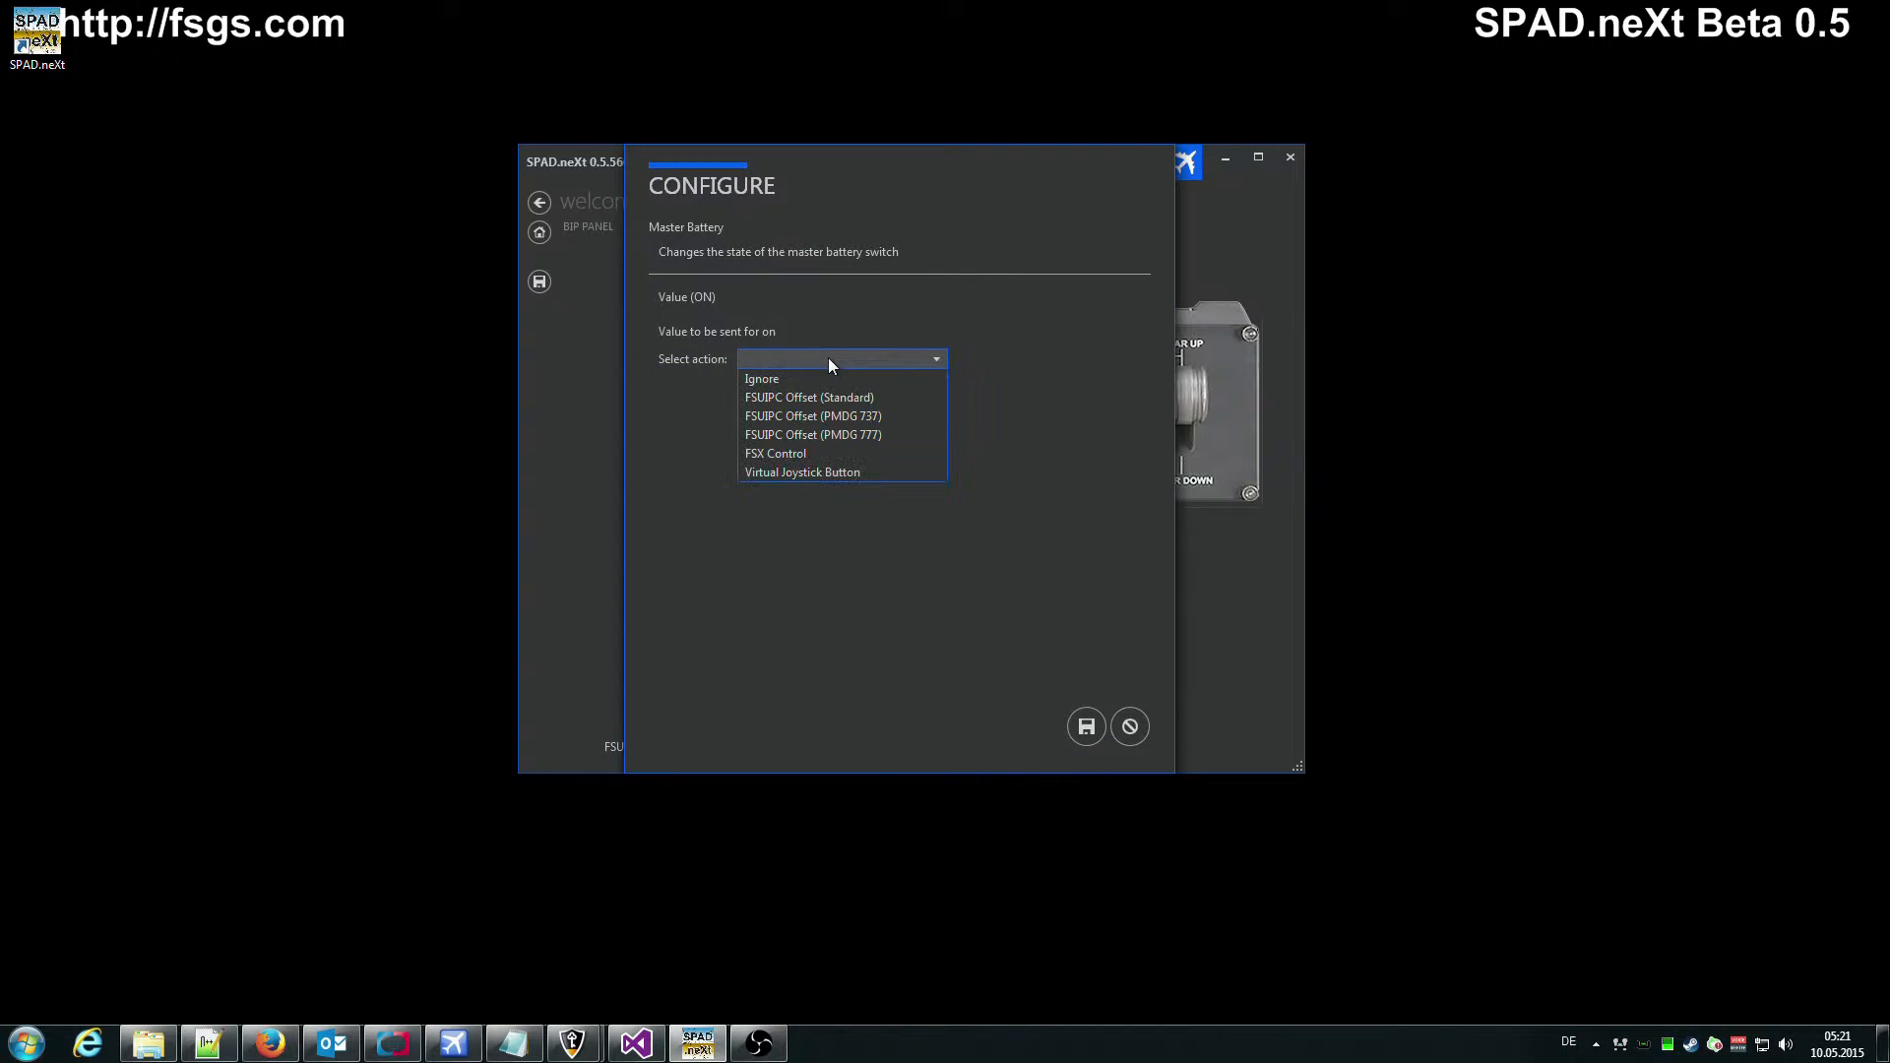
{"action": "left_click", "coordinate": [817, 471]}
{"action": "left_click", "coordinate": [919, 442]}
{"action": "left_click", "coordinate": [926, 483]}
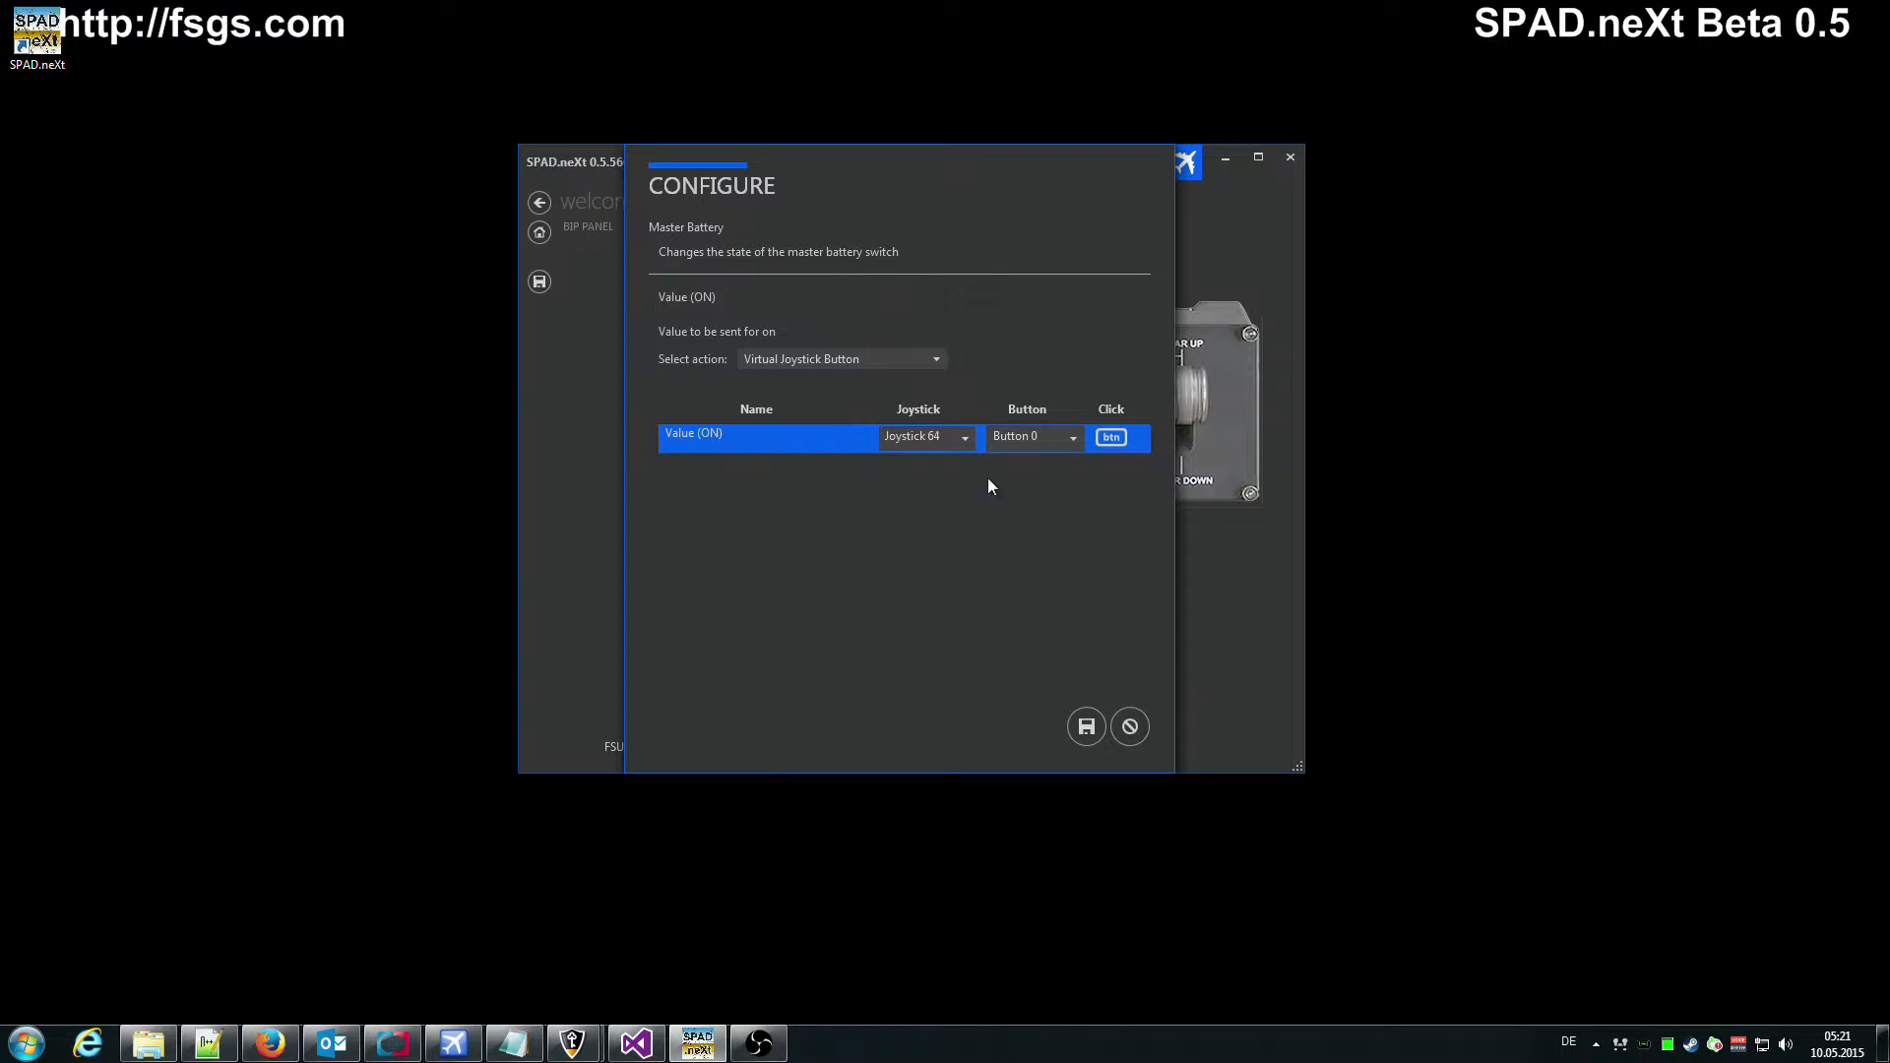
{"action": "left_click", "coordinate": [1053, 436]}
{"action": "left_click", "coordinate": [1041, 483]}
{"action": "left_click", "coordinate": [1086, 726]}
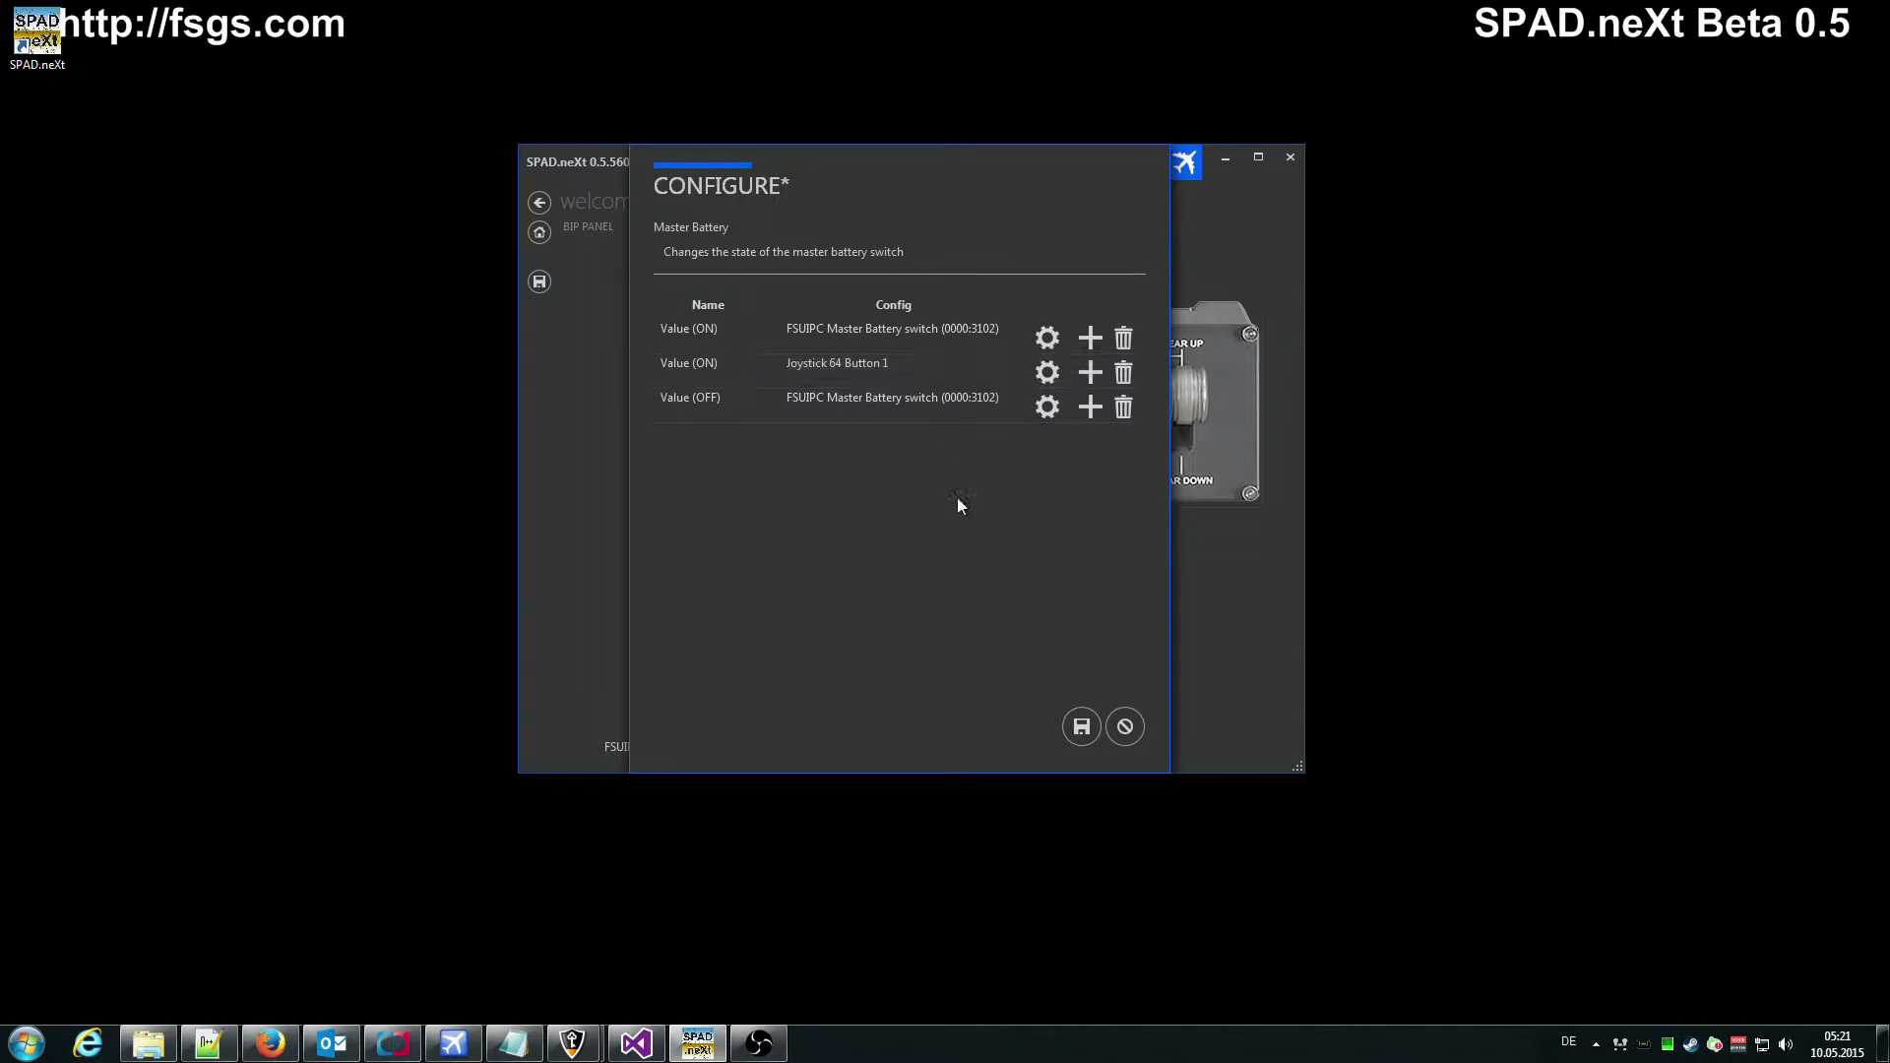
Delete the additional Value (ON) entry assigned to Joystick 64 Button 1
{"action": "left_click", "coordinate": [1123, 372]}
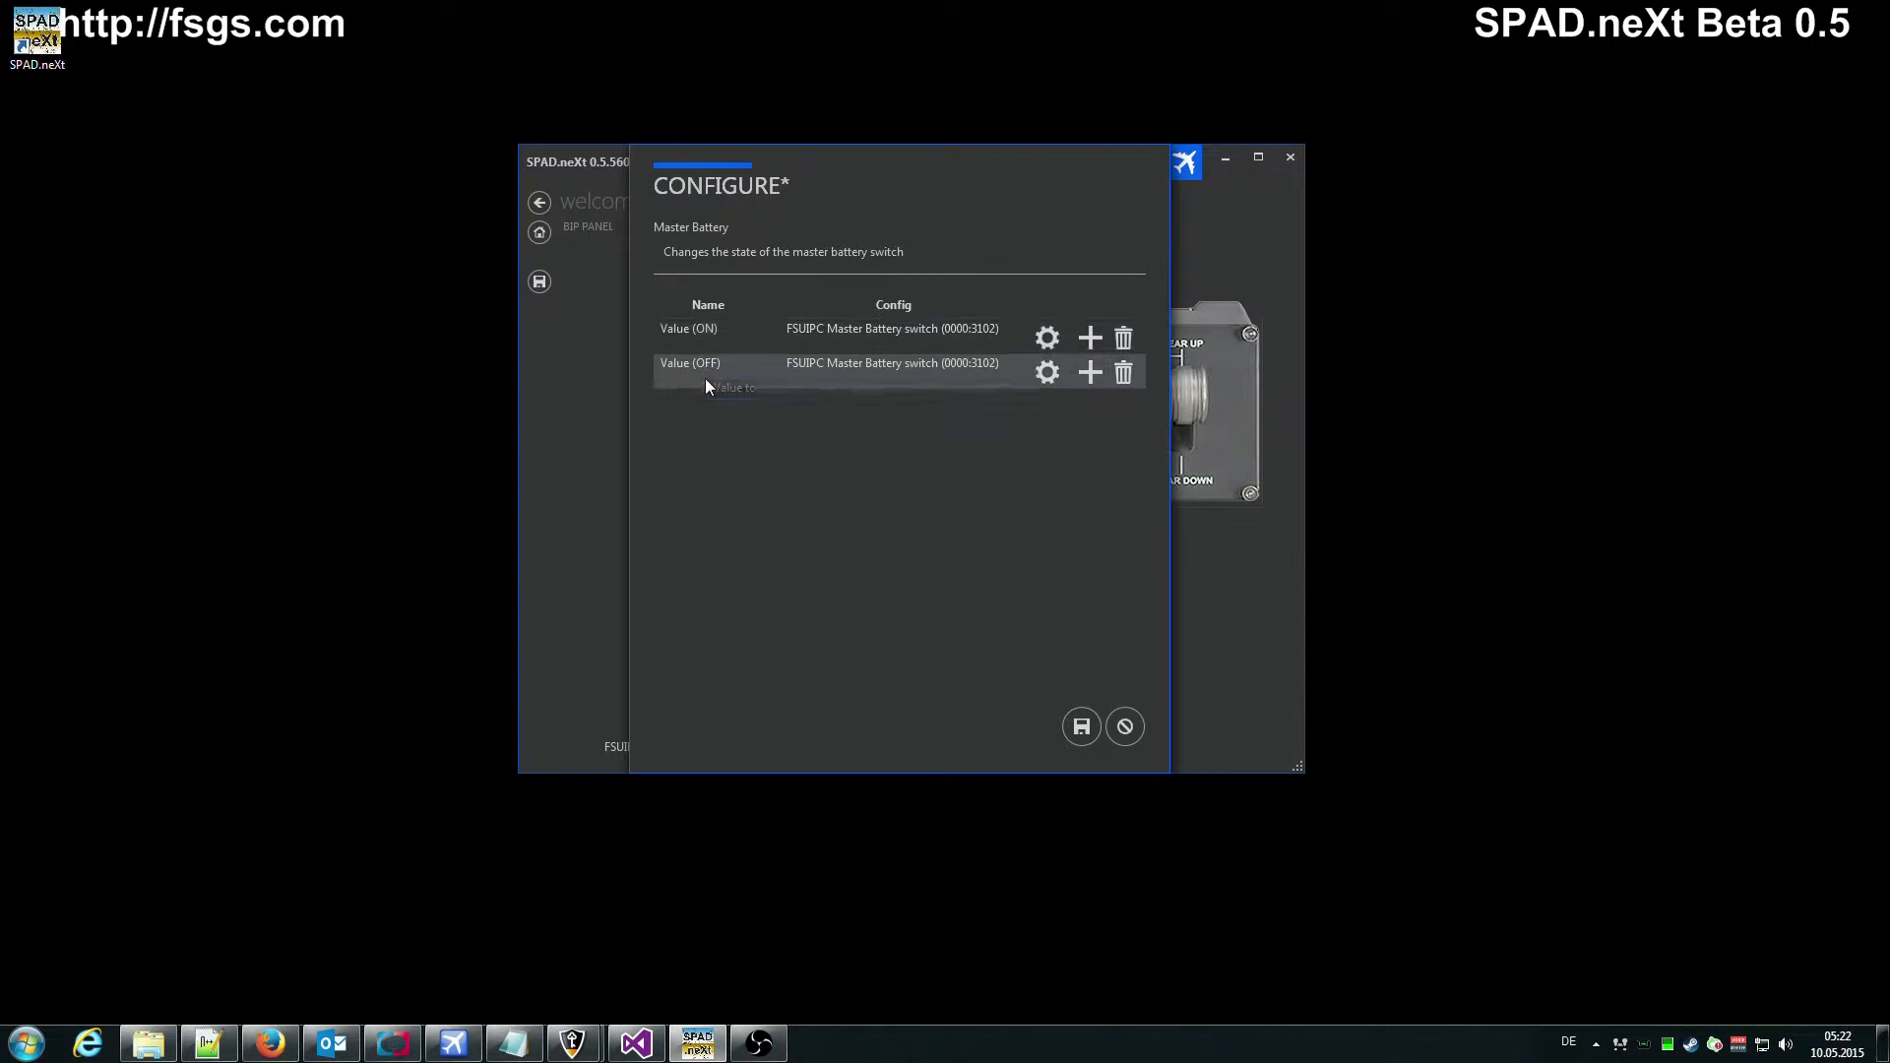
Save the Master Battery switch configuration and open the configuration of the REV button on the Multi Panel
{"action": "left_click", "coordinate": [1083, 727]}
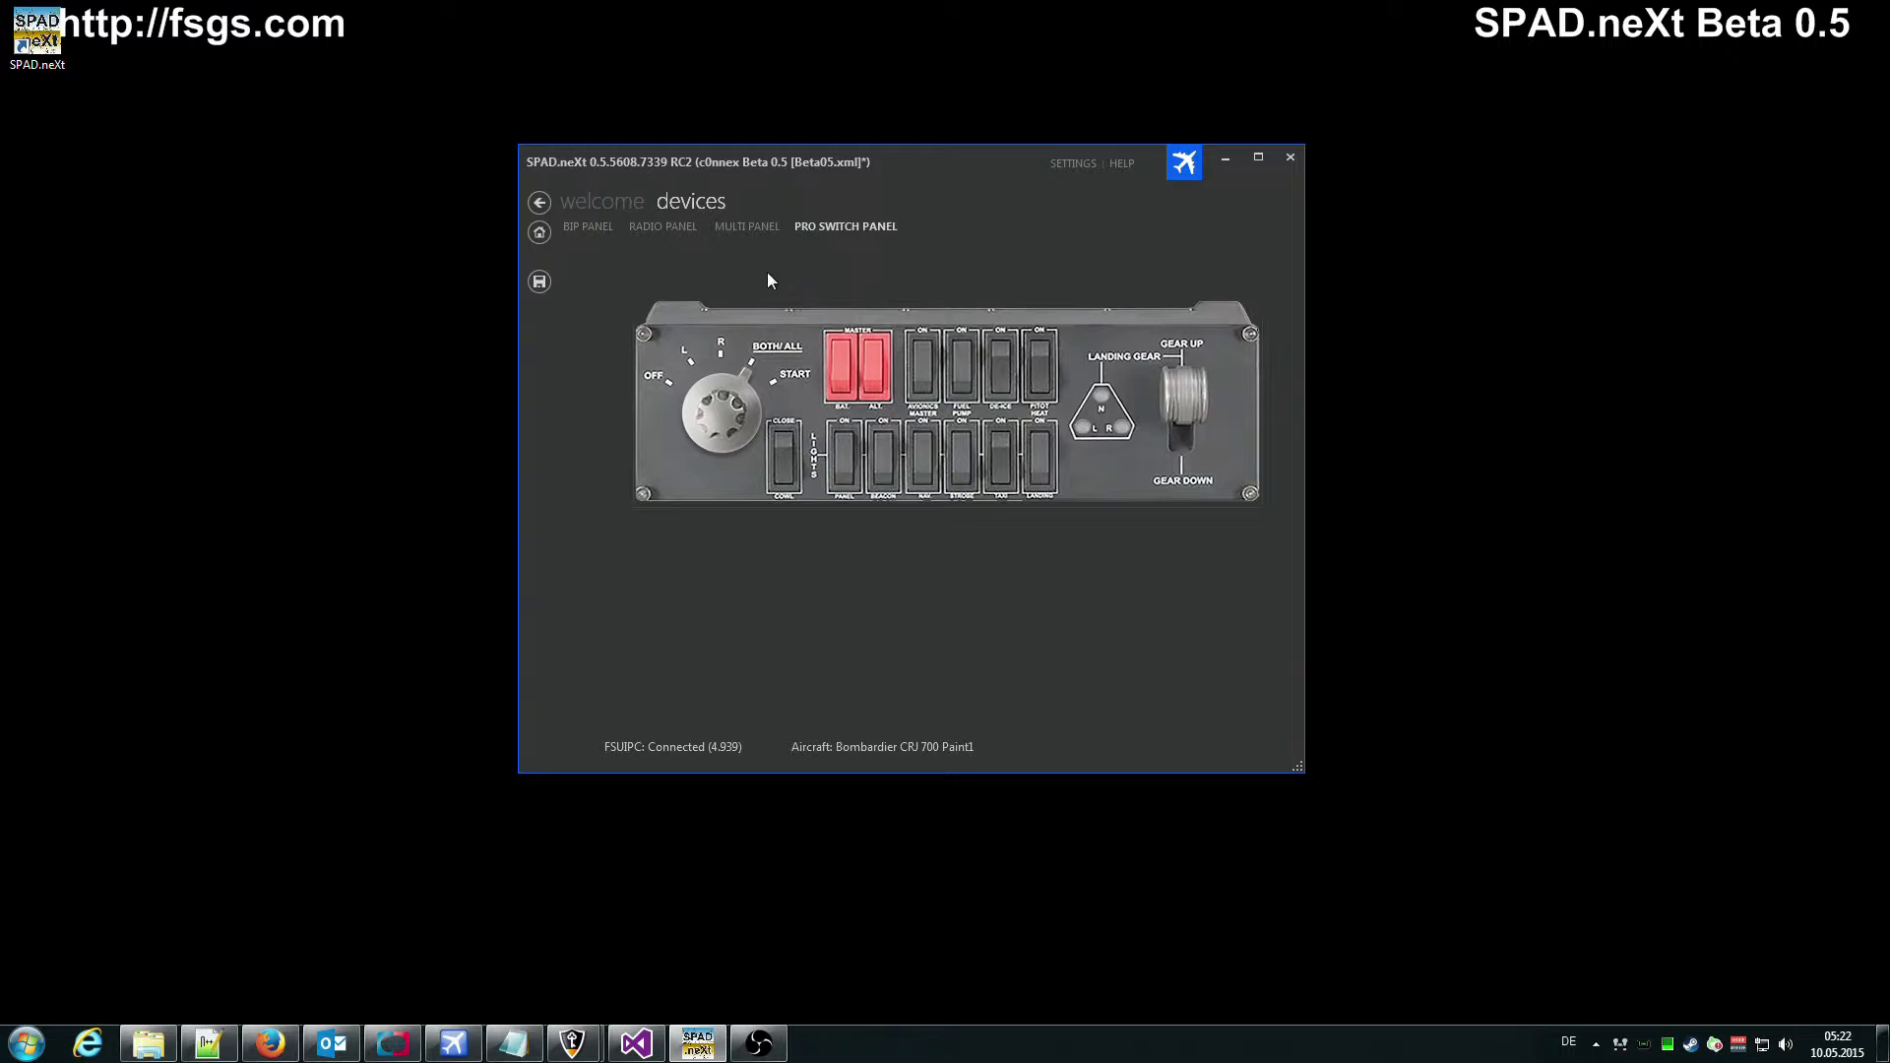
{"action": "left_click", "coordinate": [748, 226]}
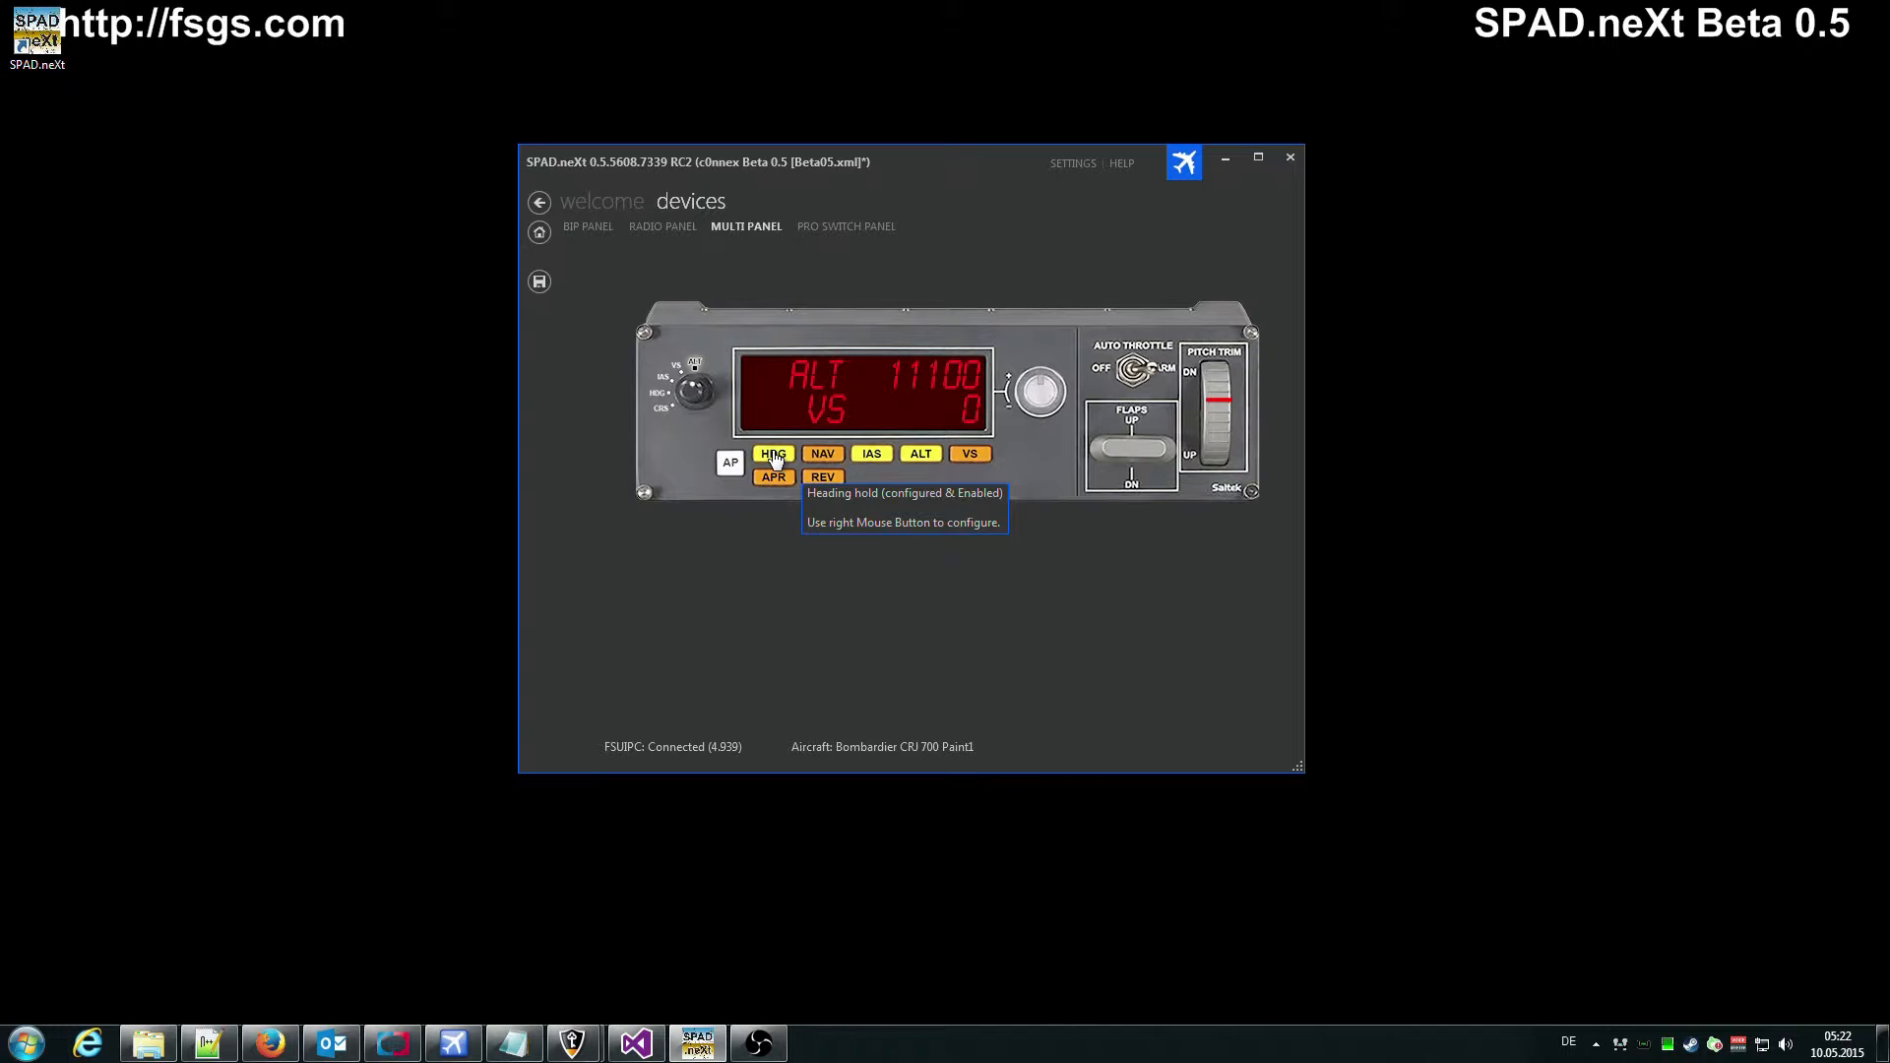
{"action": "right_click", "coordinate": [823, 480]}
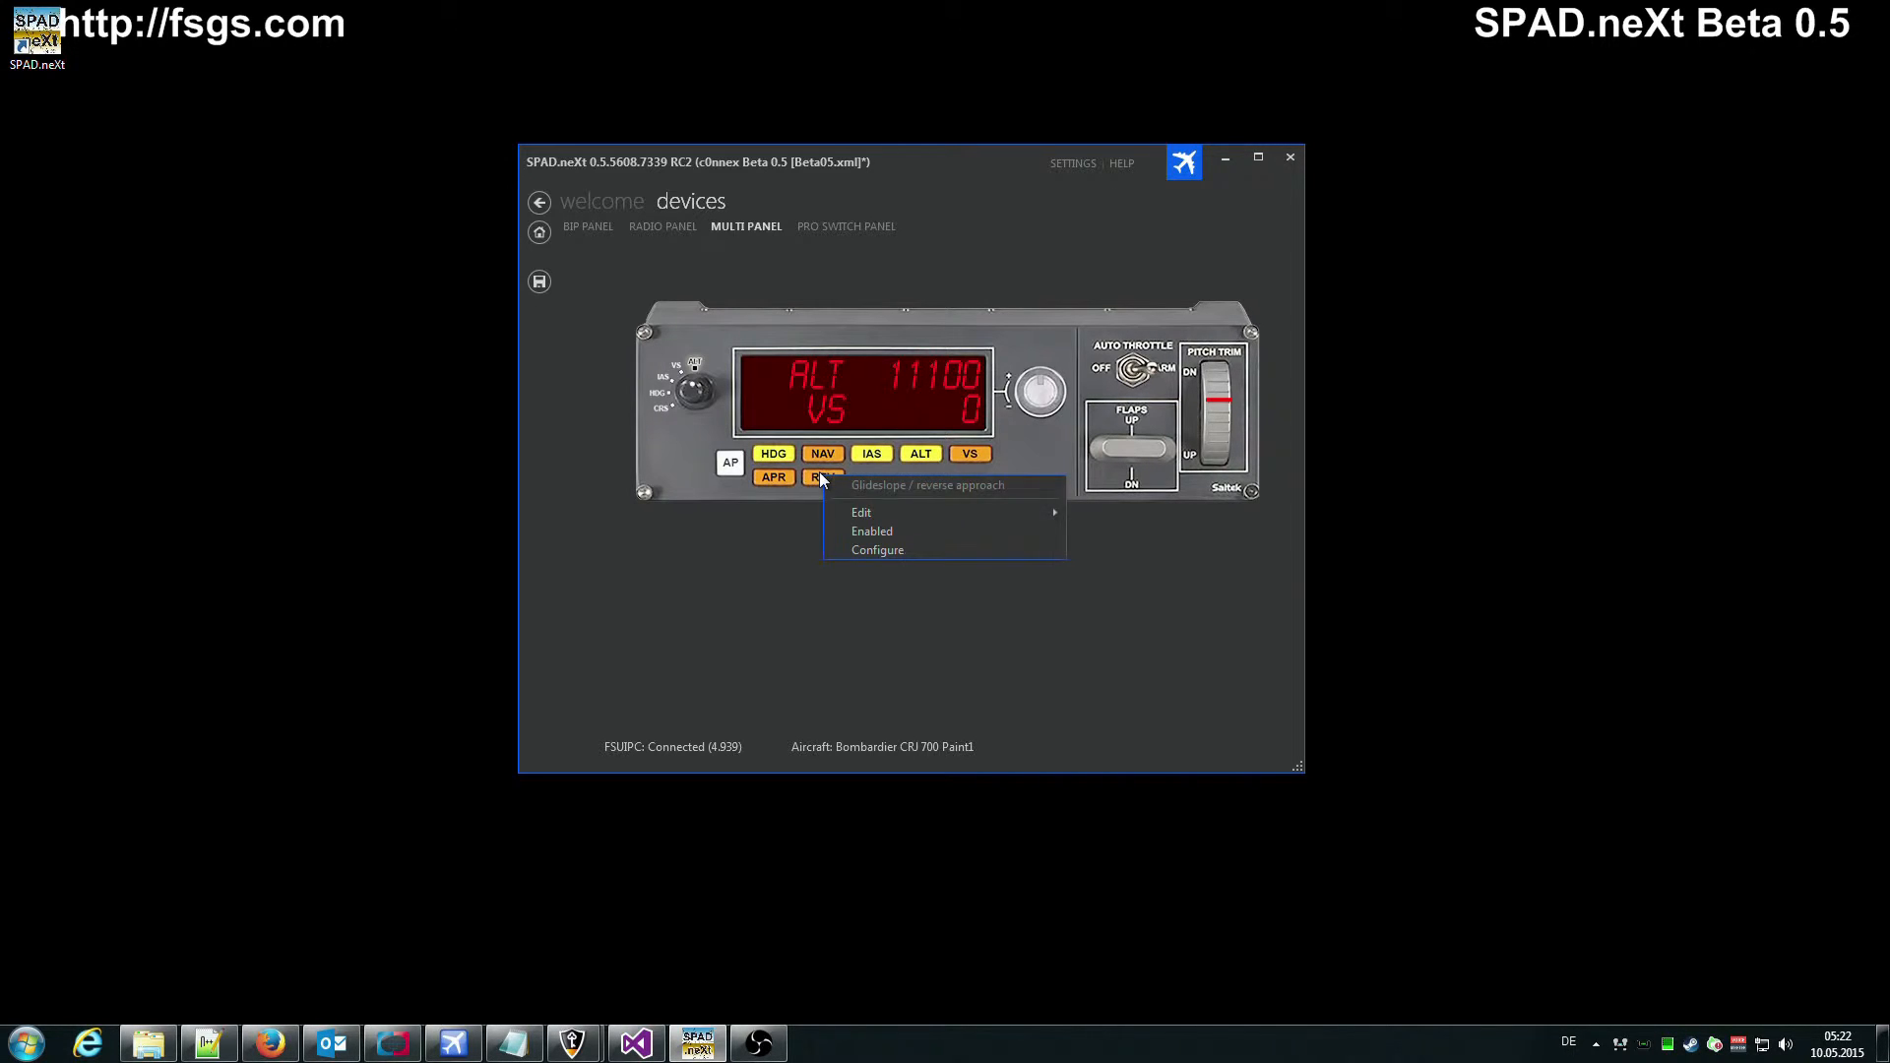
{"action": "left_click", "coordinate": [937, 552]}
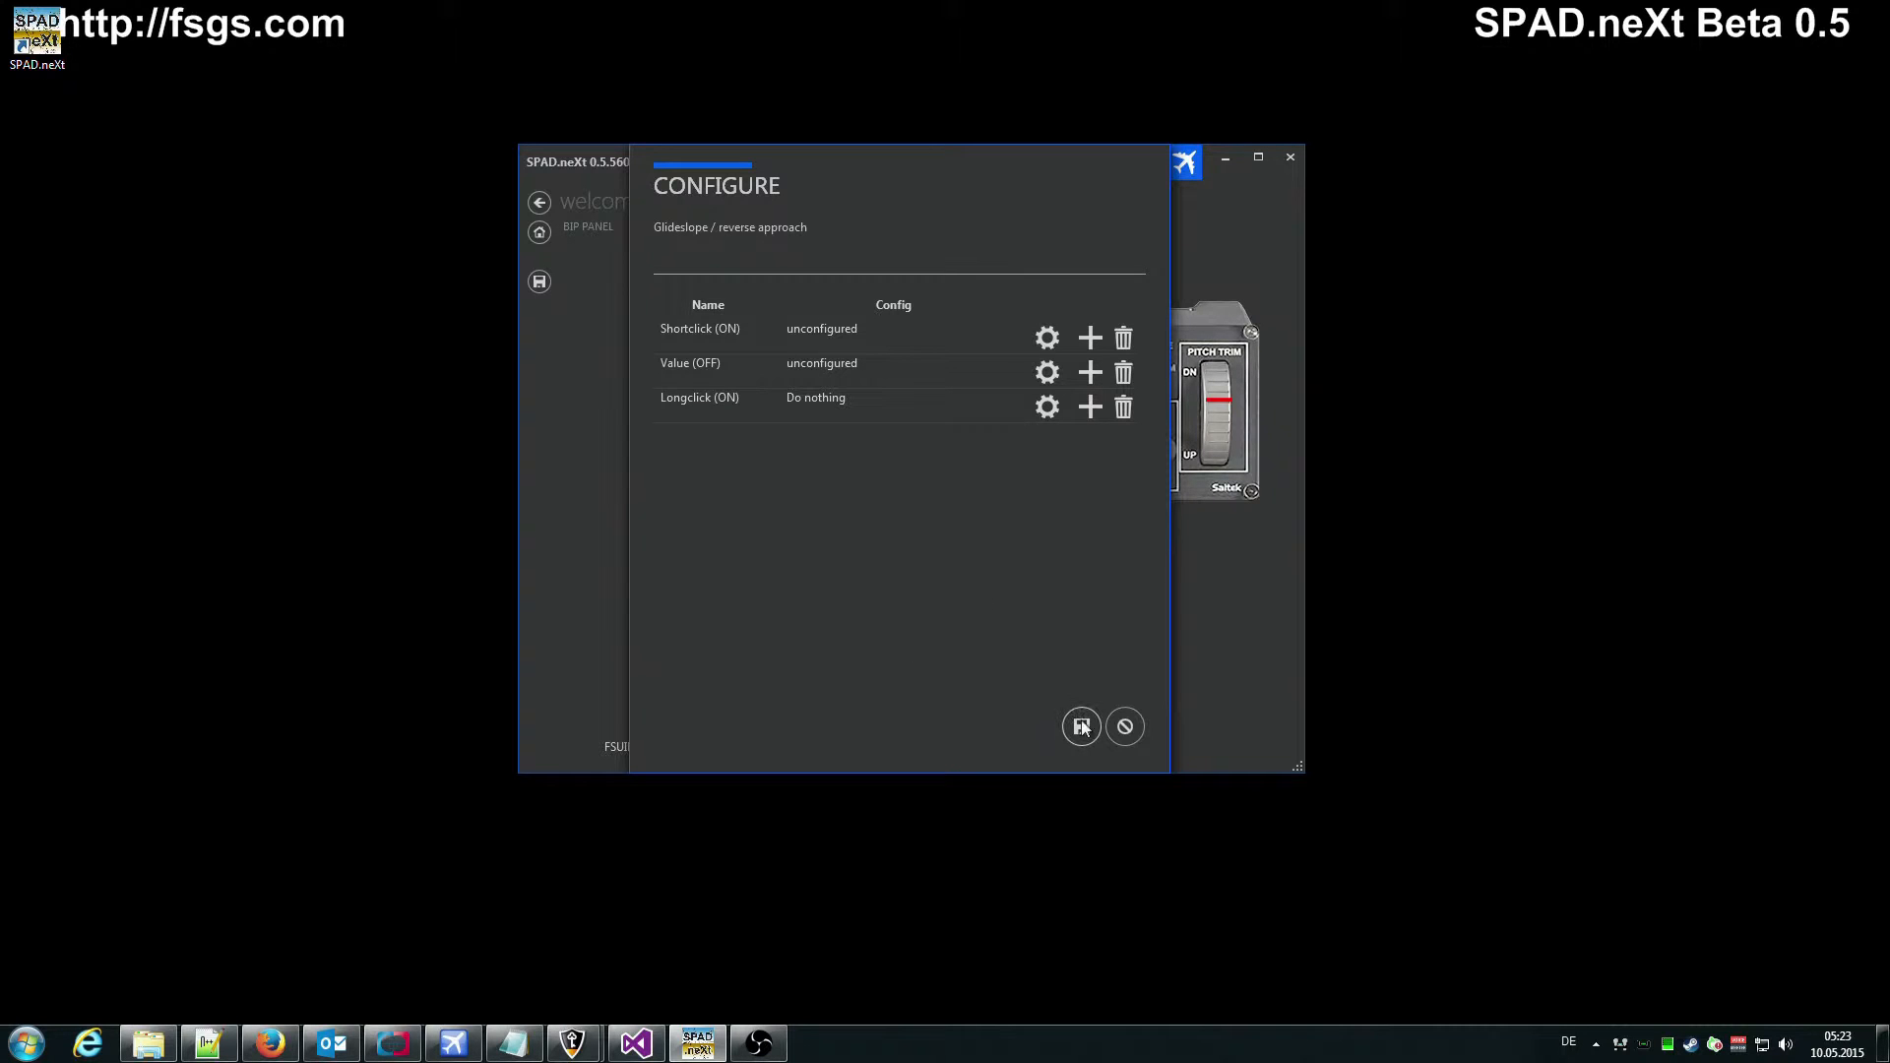
Set the REV button's Longclick (ON) to Virtual Joystick Button, Joystick 68, Button 4, save the configuration and enable the button
{"action": "left_click", "coordinate": [1043, 414]}
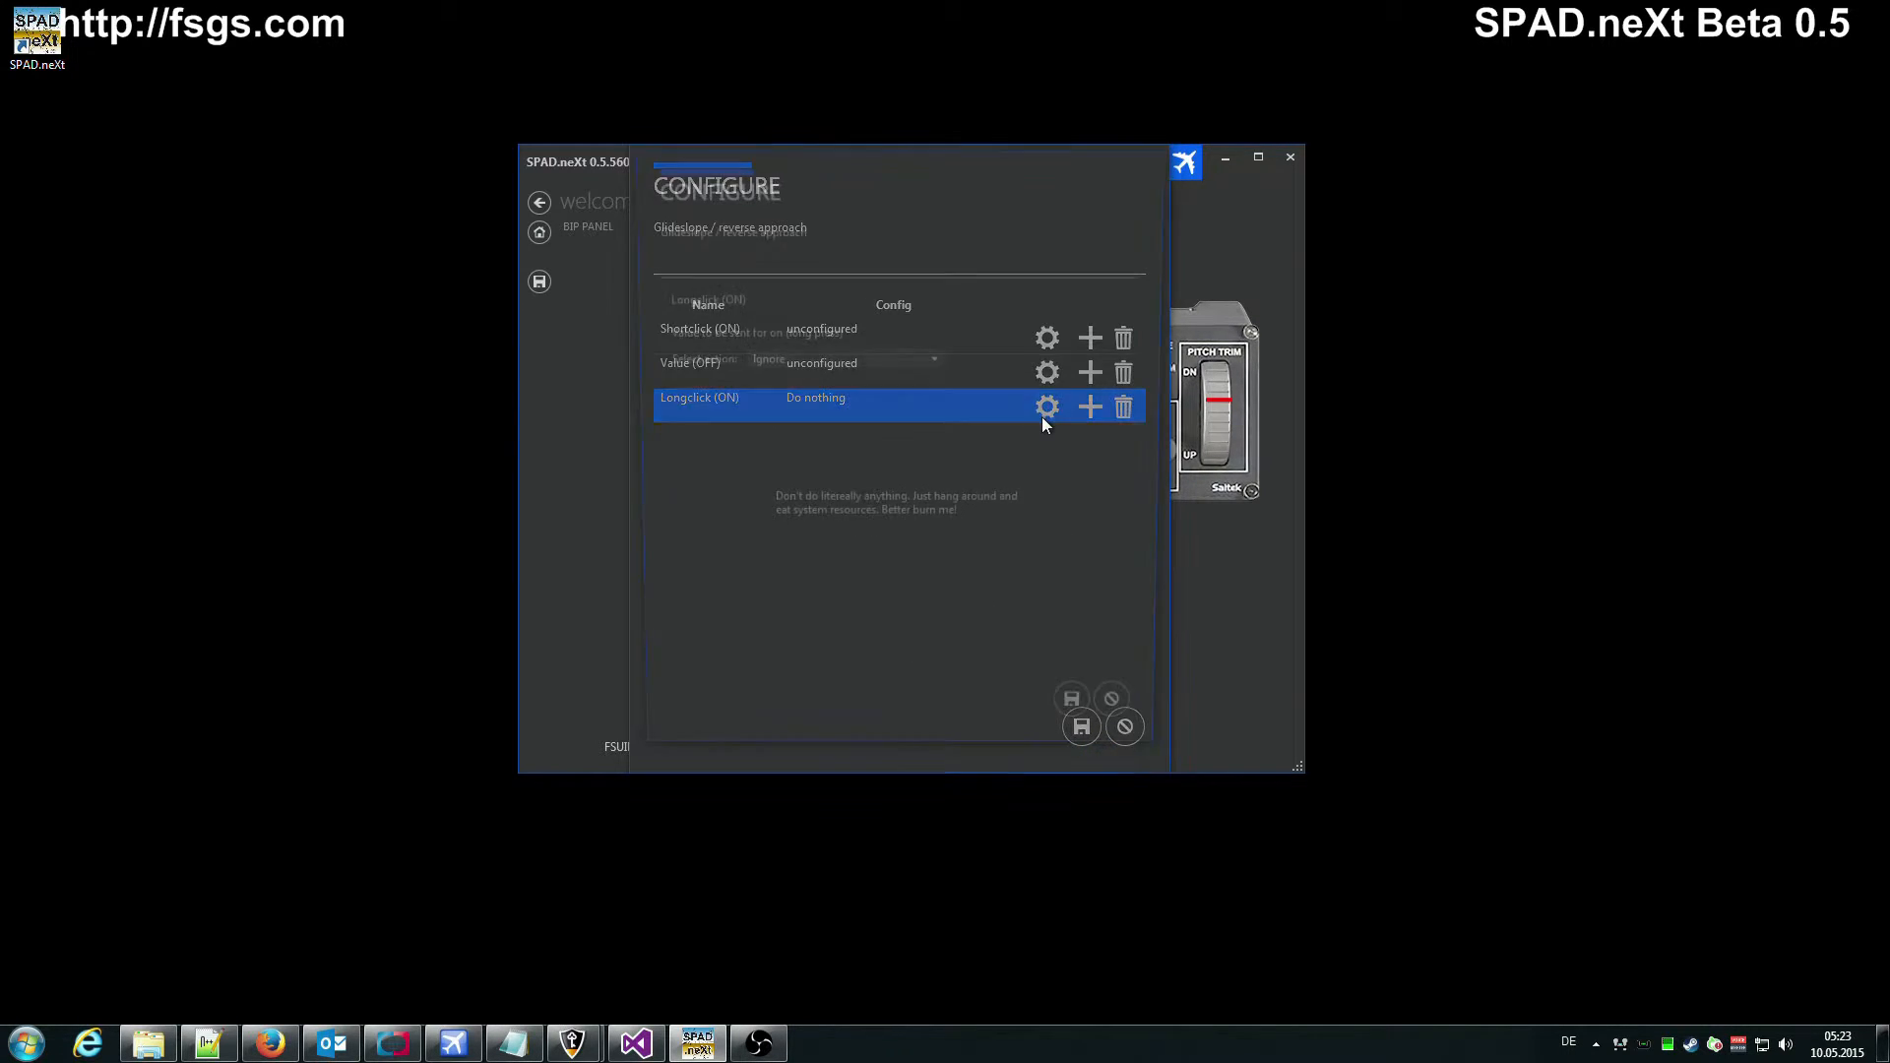
{"action": "left_click", "coordinate": [840, 362]}
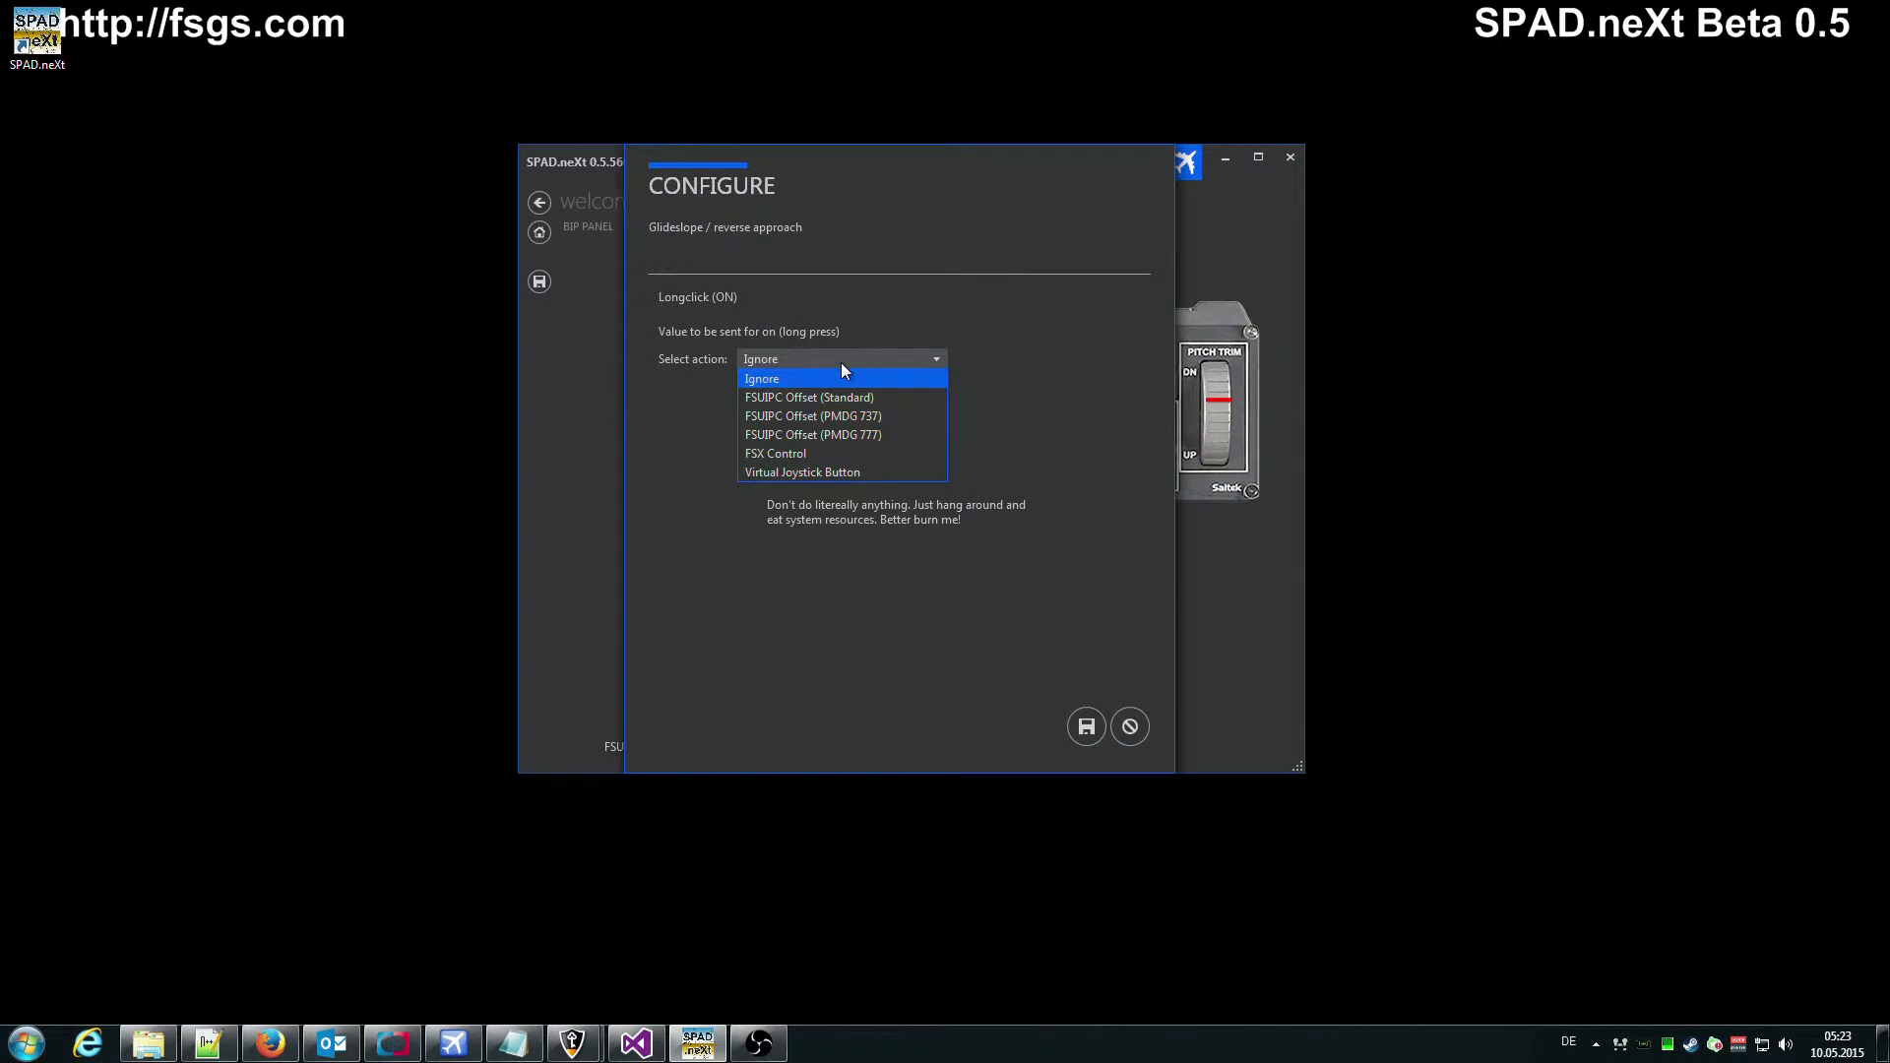
{"action": "left_click", "coordinate": [841, 362]}
{"action": "left_click", "coordinate": [841, 362]}
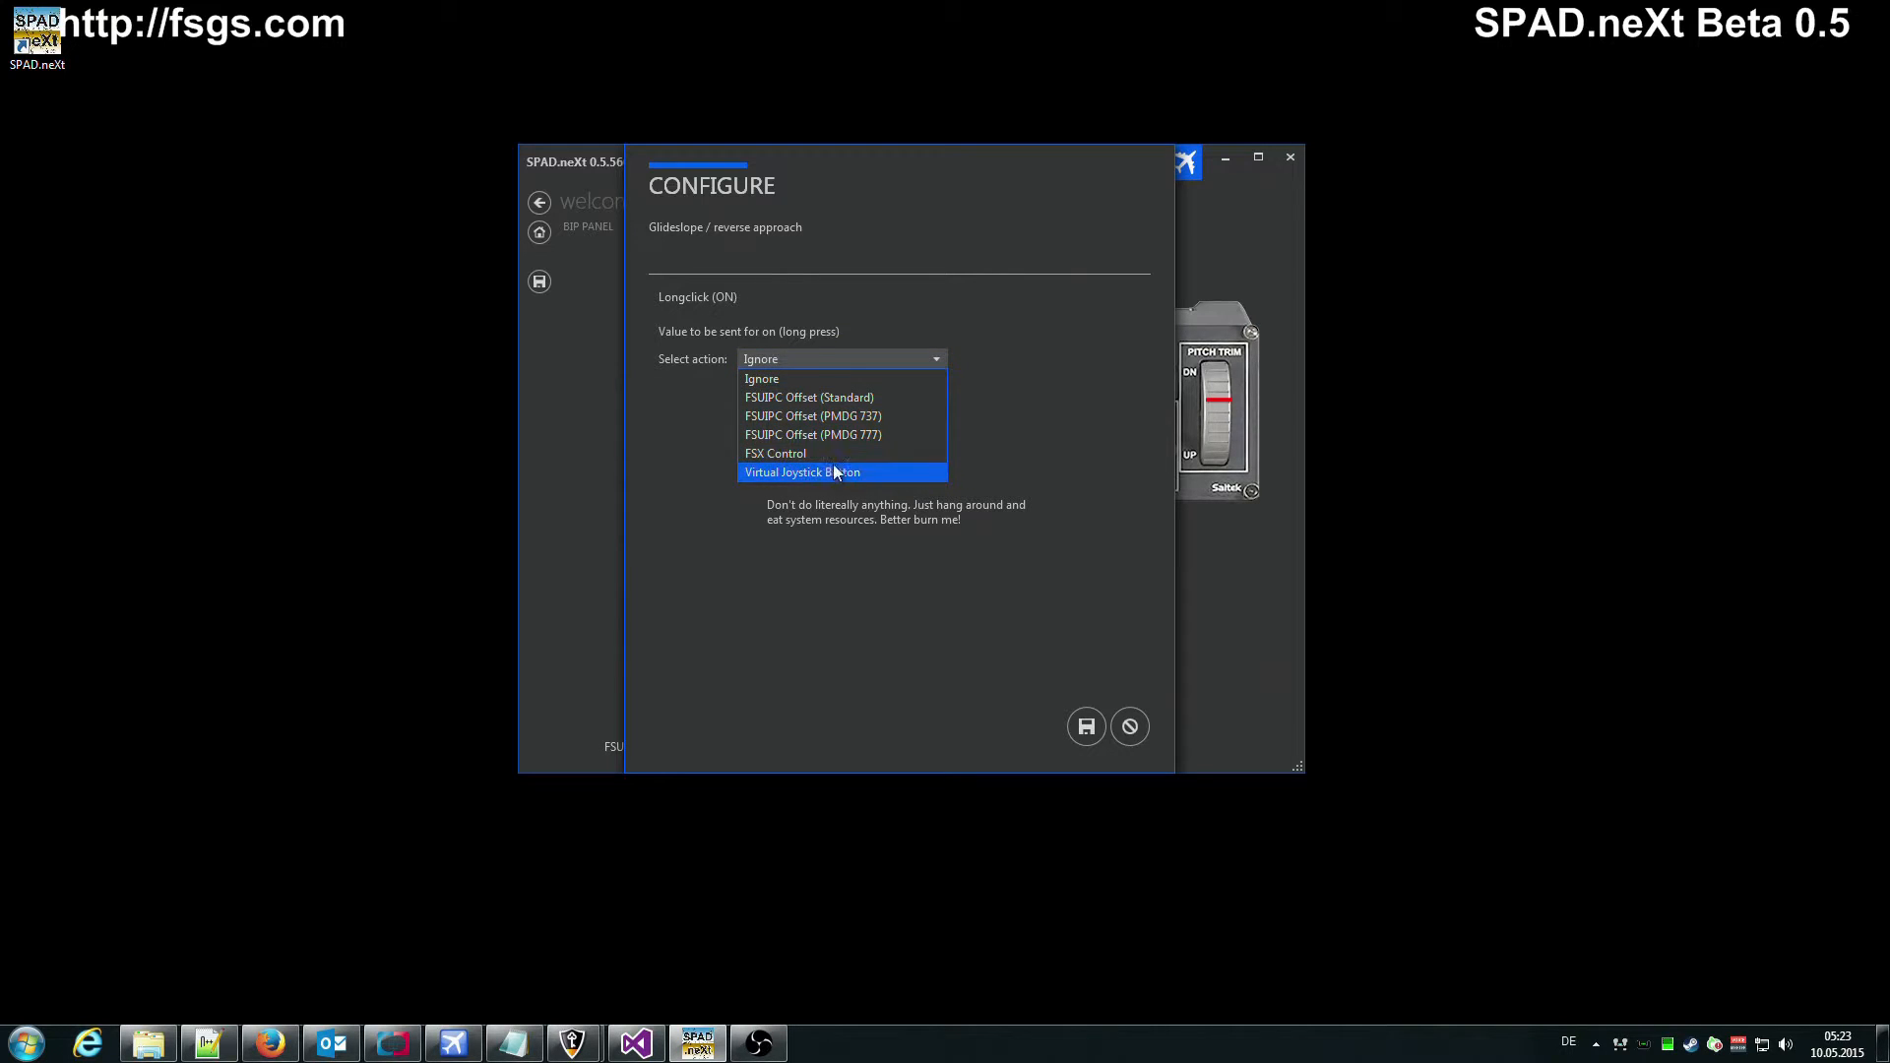
{"action": "left_click", "coordinate": [832, 472]}
{"action": "left_click", "coordinate": [889, 446]}
{"action": "left_click", "coordinate": [953, 564]}
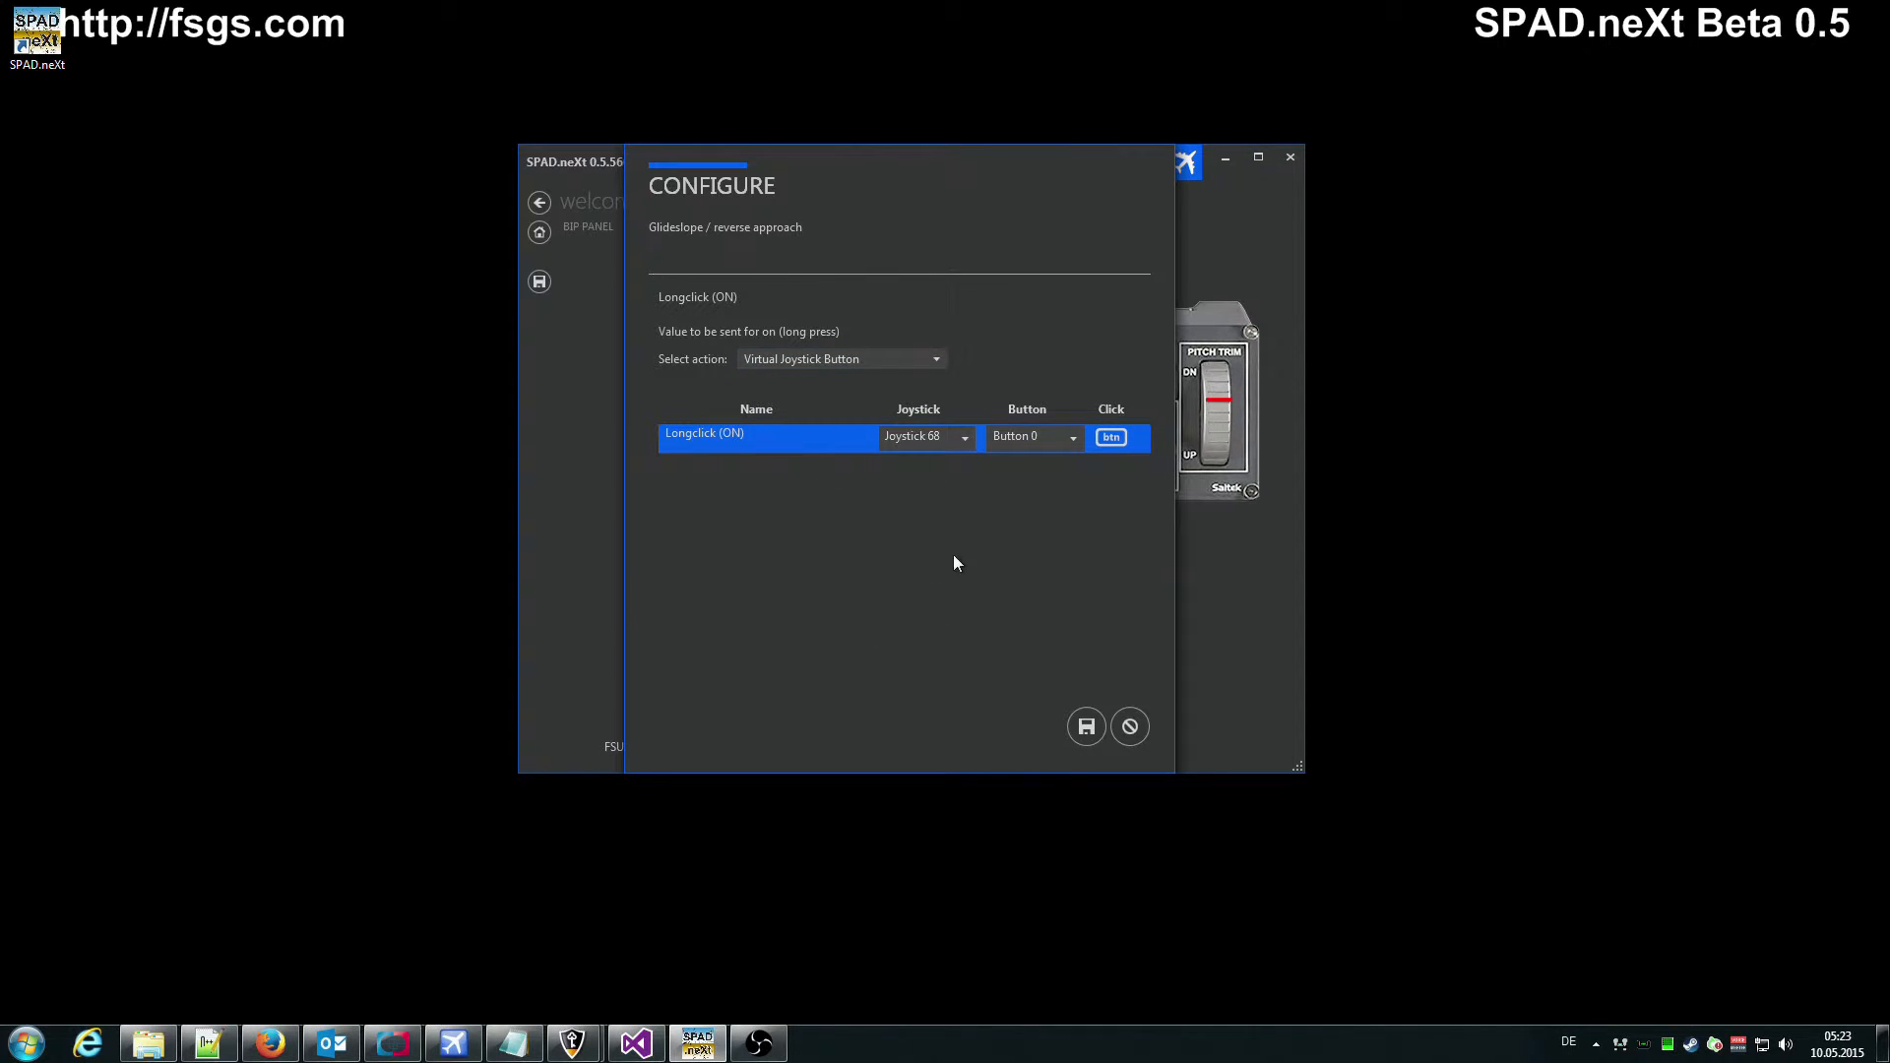
{"action": "left_click", "coordinate": [1031, 445]}
{"action": "left_click", "coordinate": [1028, 544]}
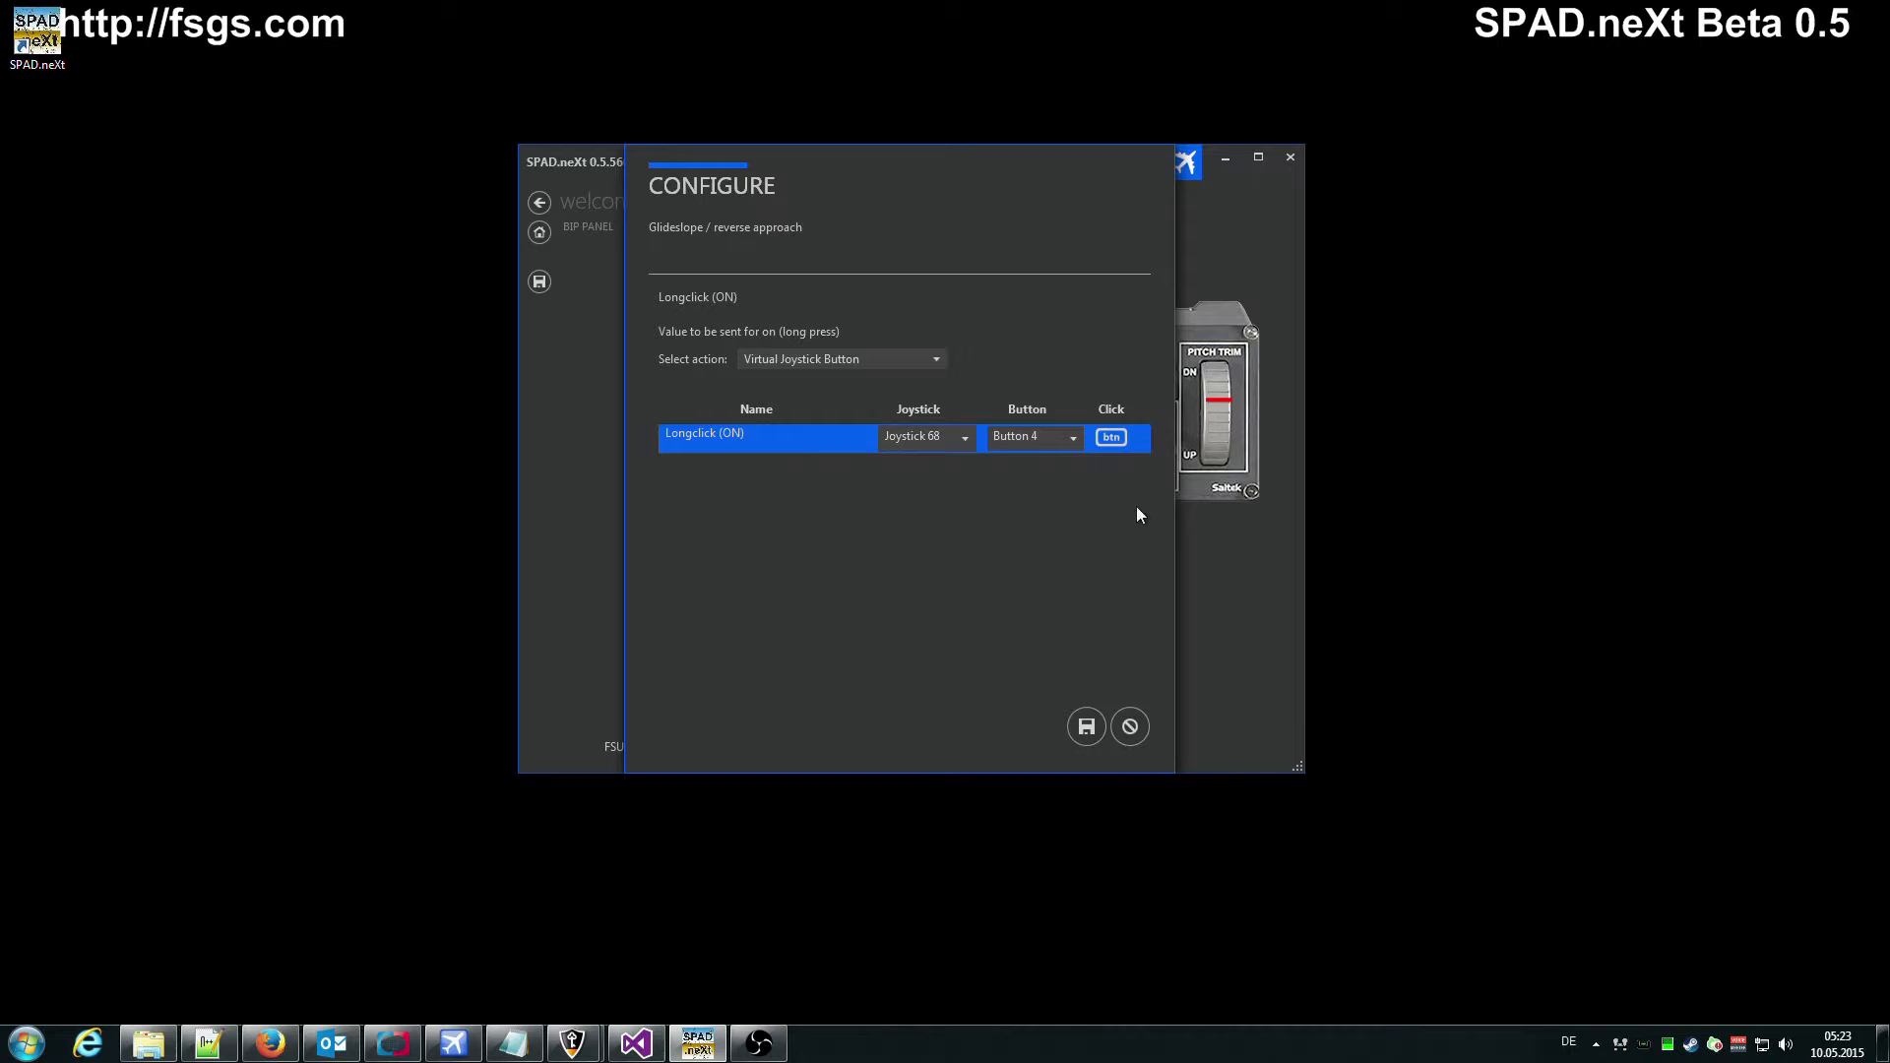
{"action": "left_click", "coordinate": [1086, 727]}
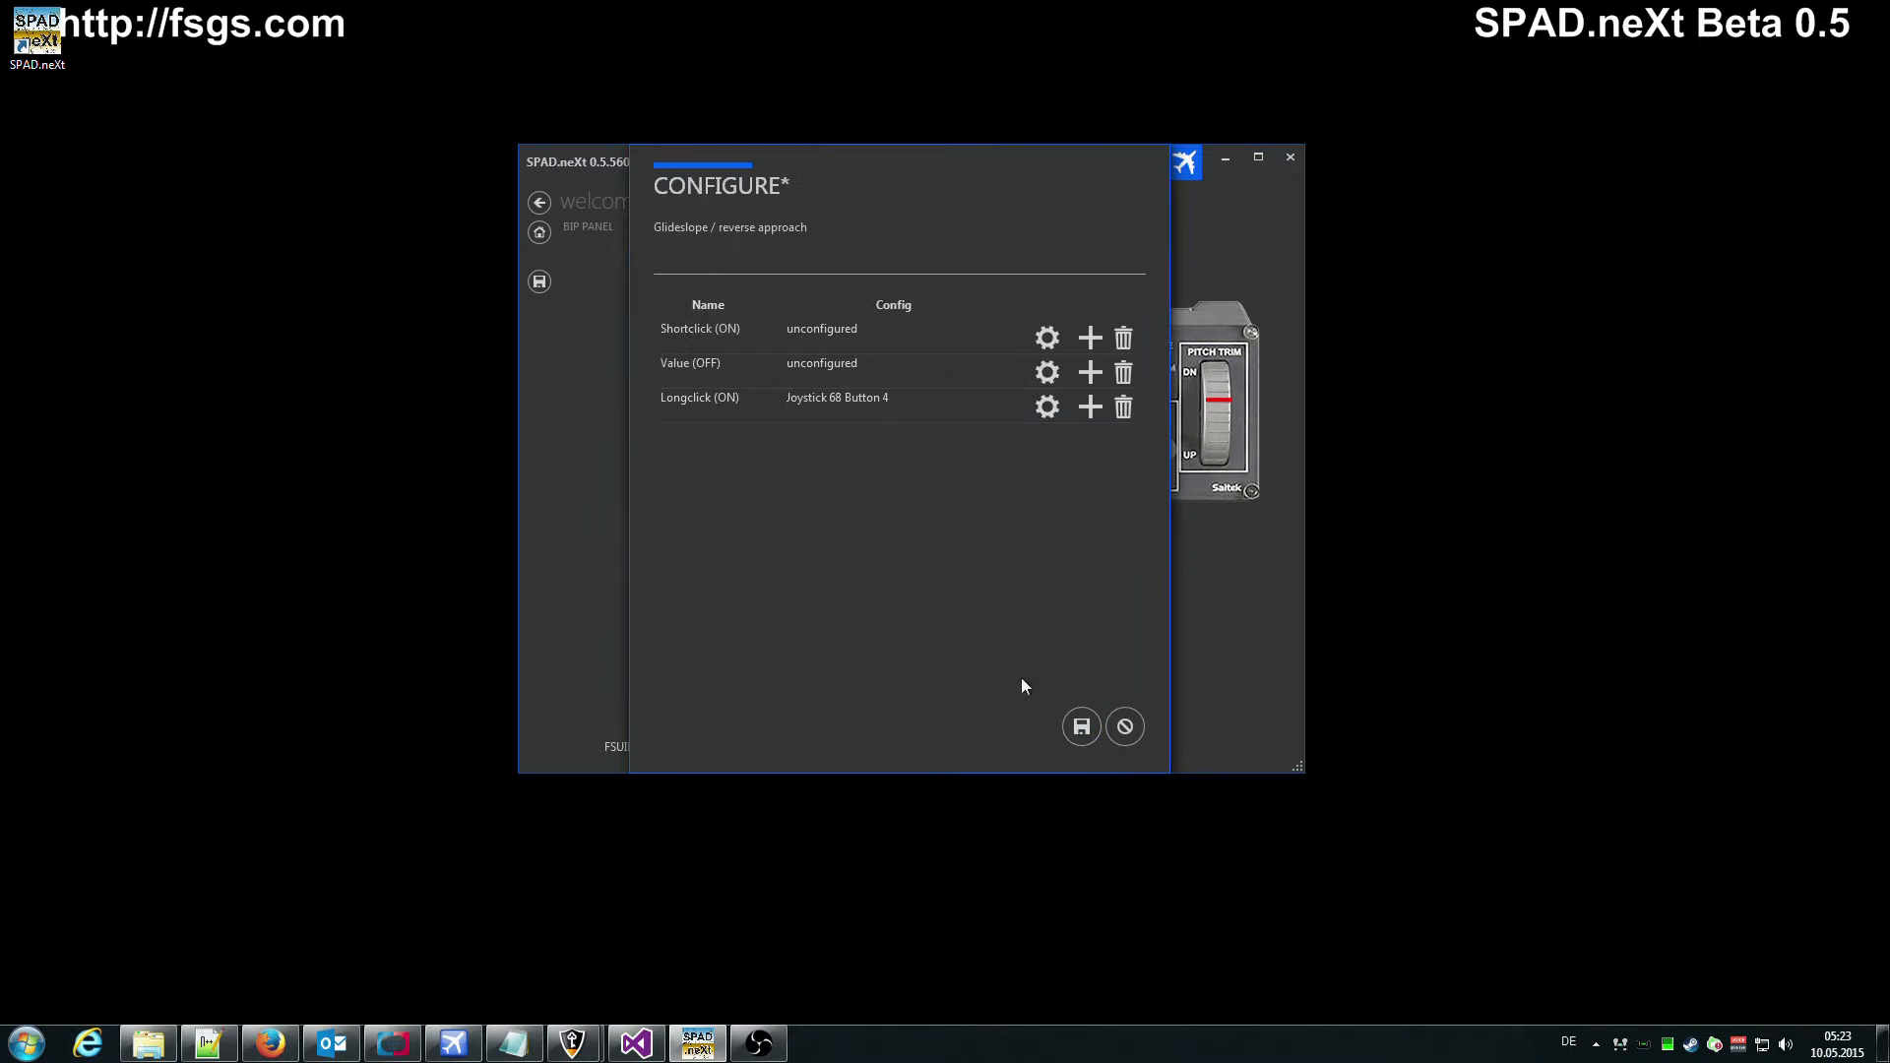
{"action": "left_click", "coordinate": [1069, 726]}
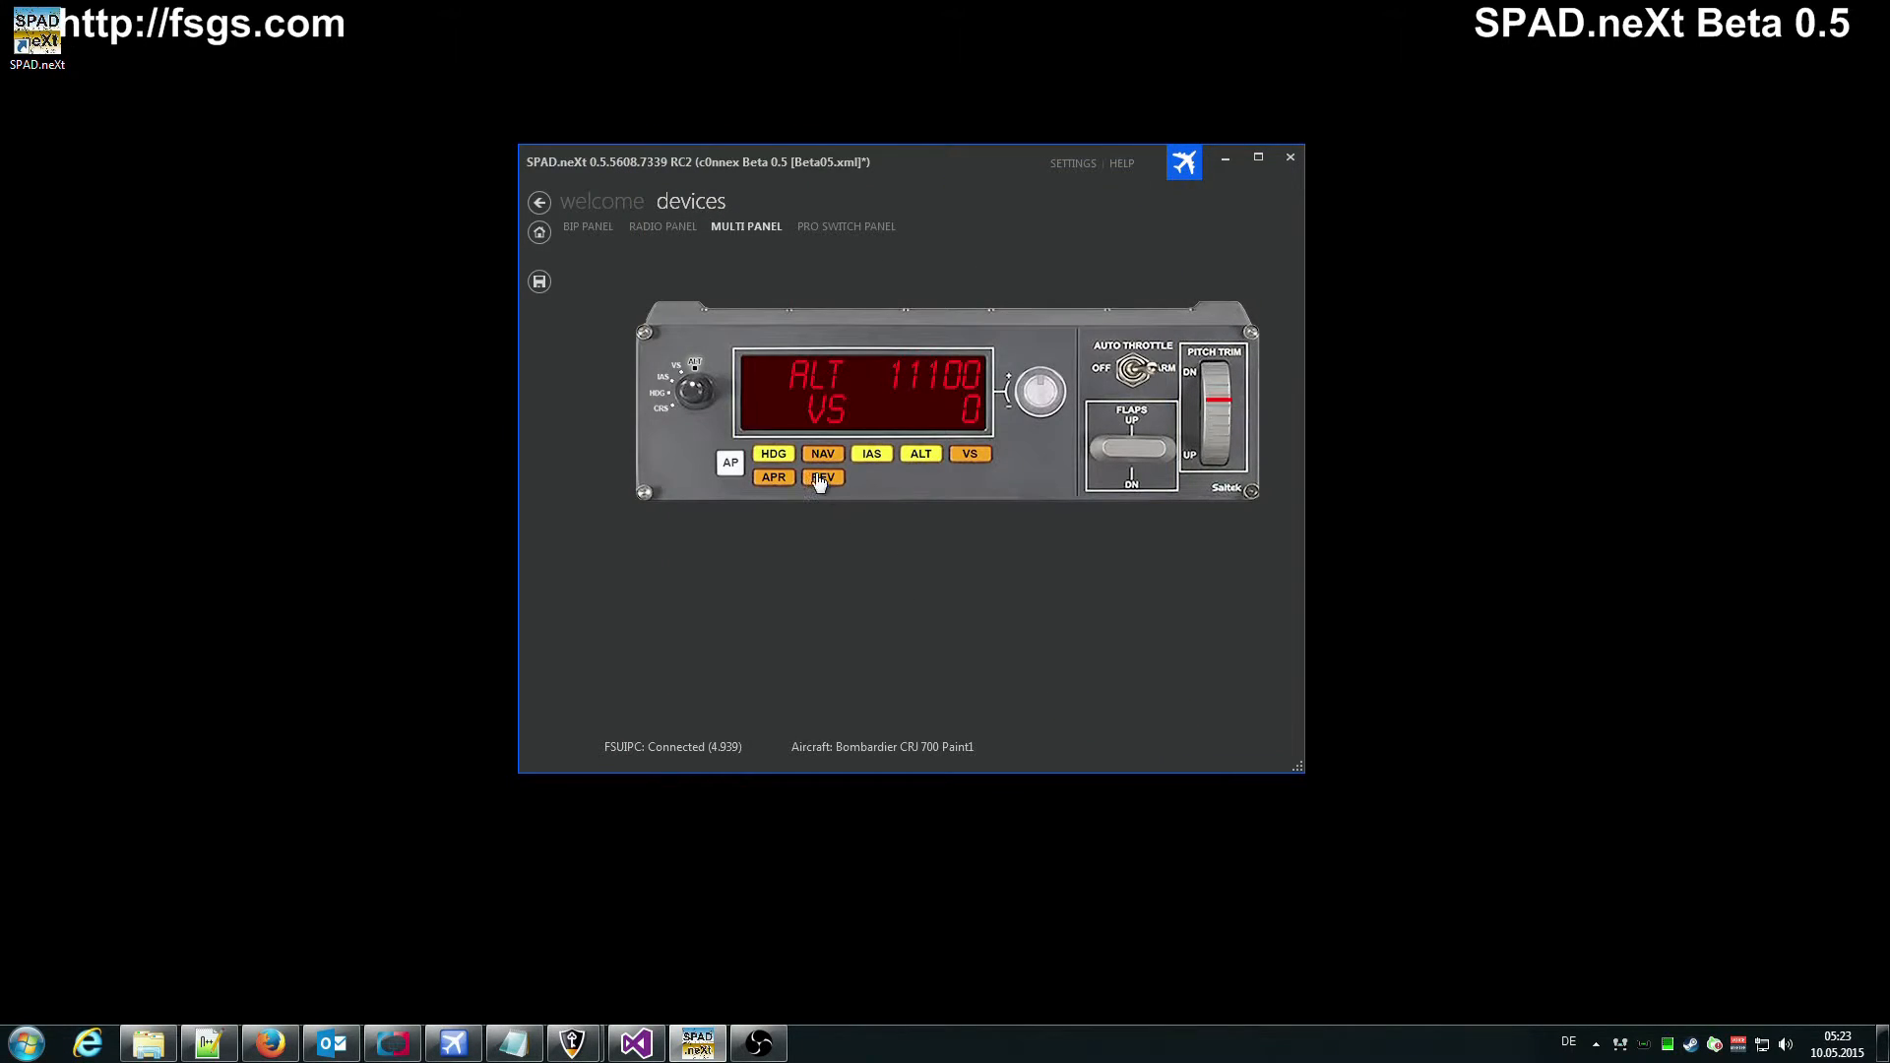
{"action": "right_click", "coordinate": [818, 476]}
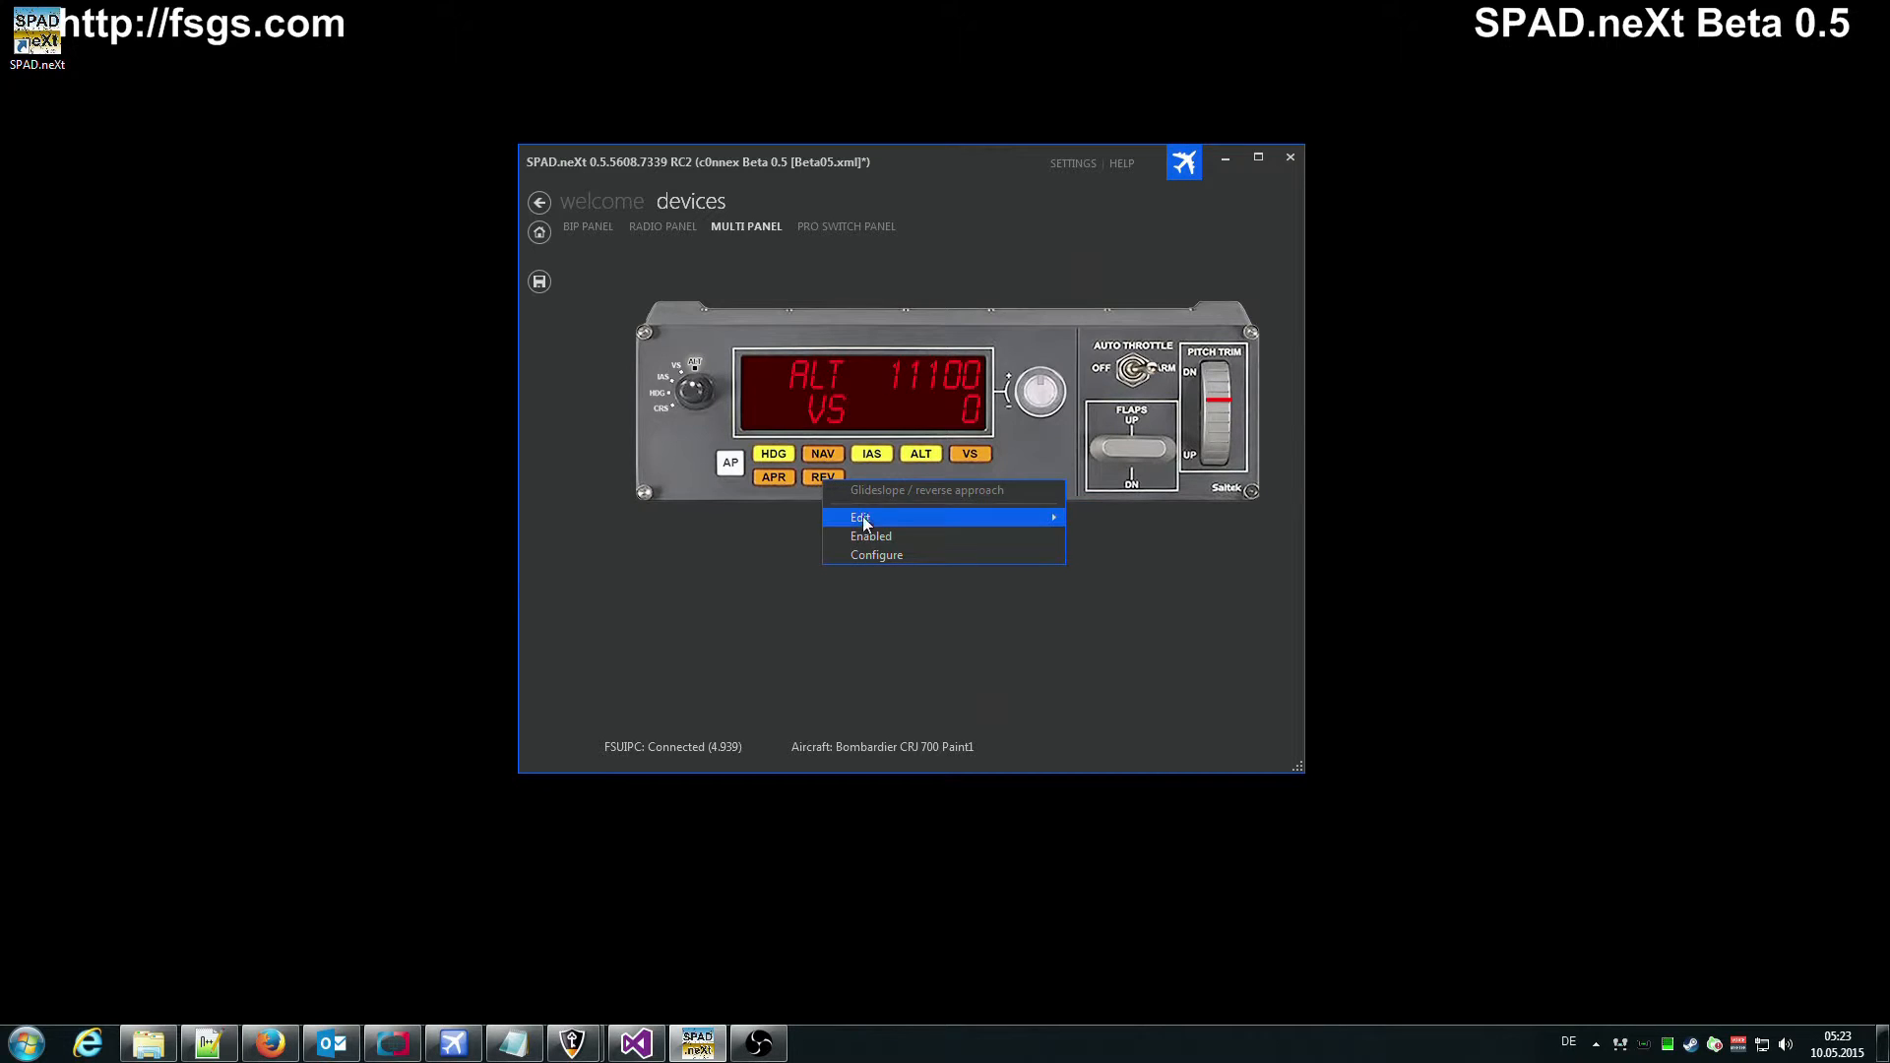
{"action": "left_click", "coordinate": [852, 556]}
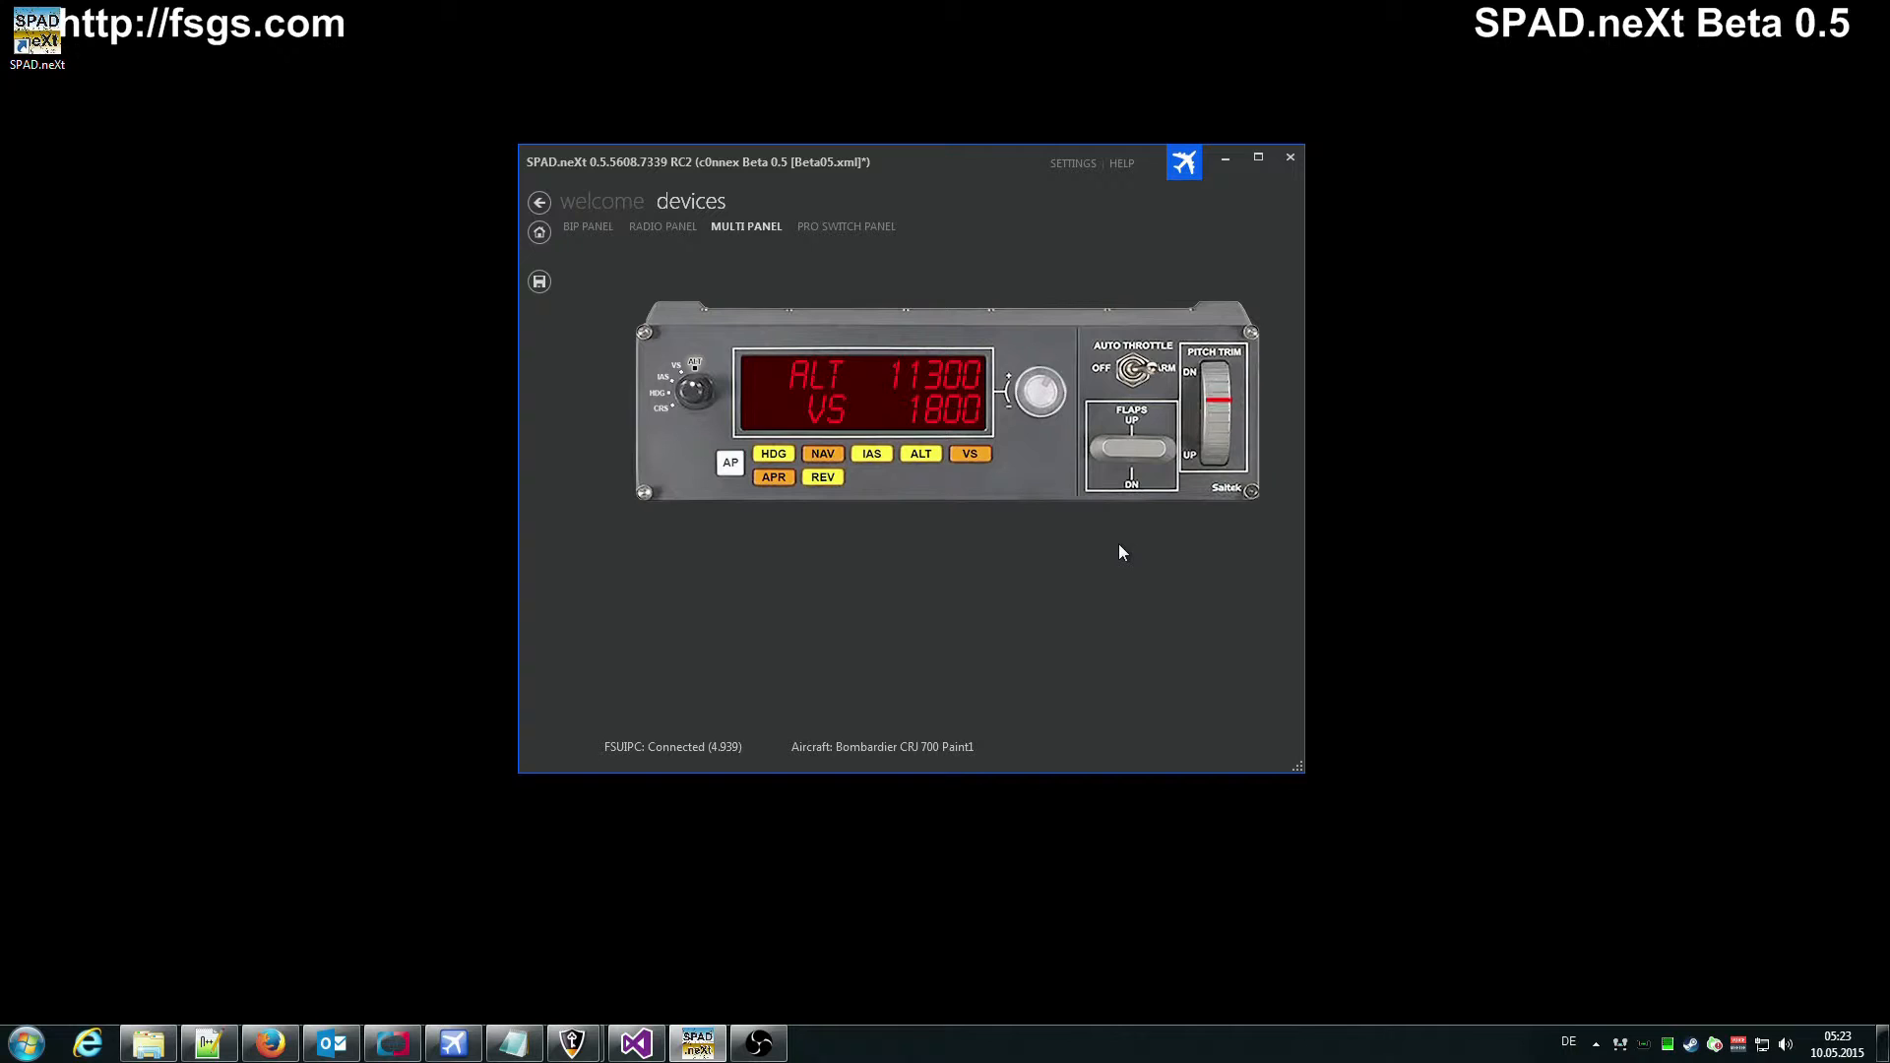
Show the BIP Panel and test its plates by toggling all of them on and off
{"action": "left_click", "coordinate": [583, 227]}
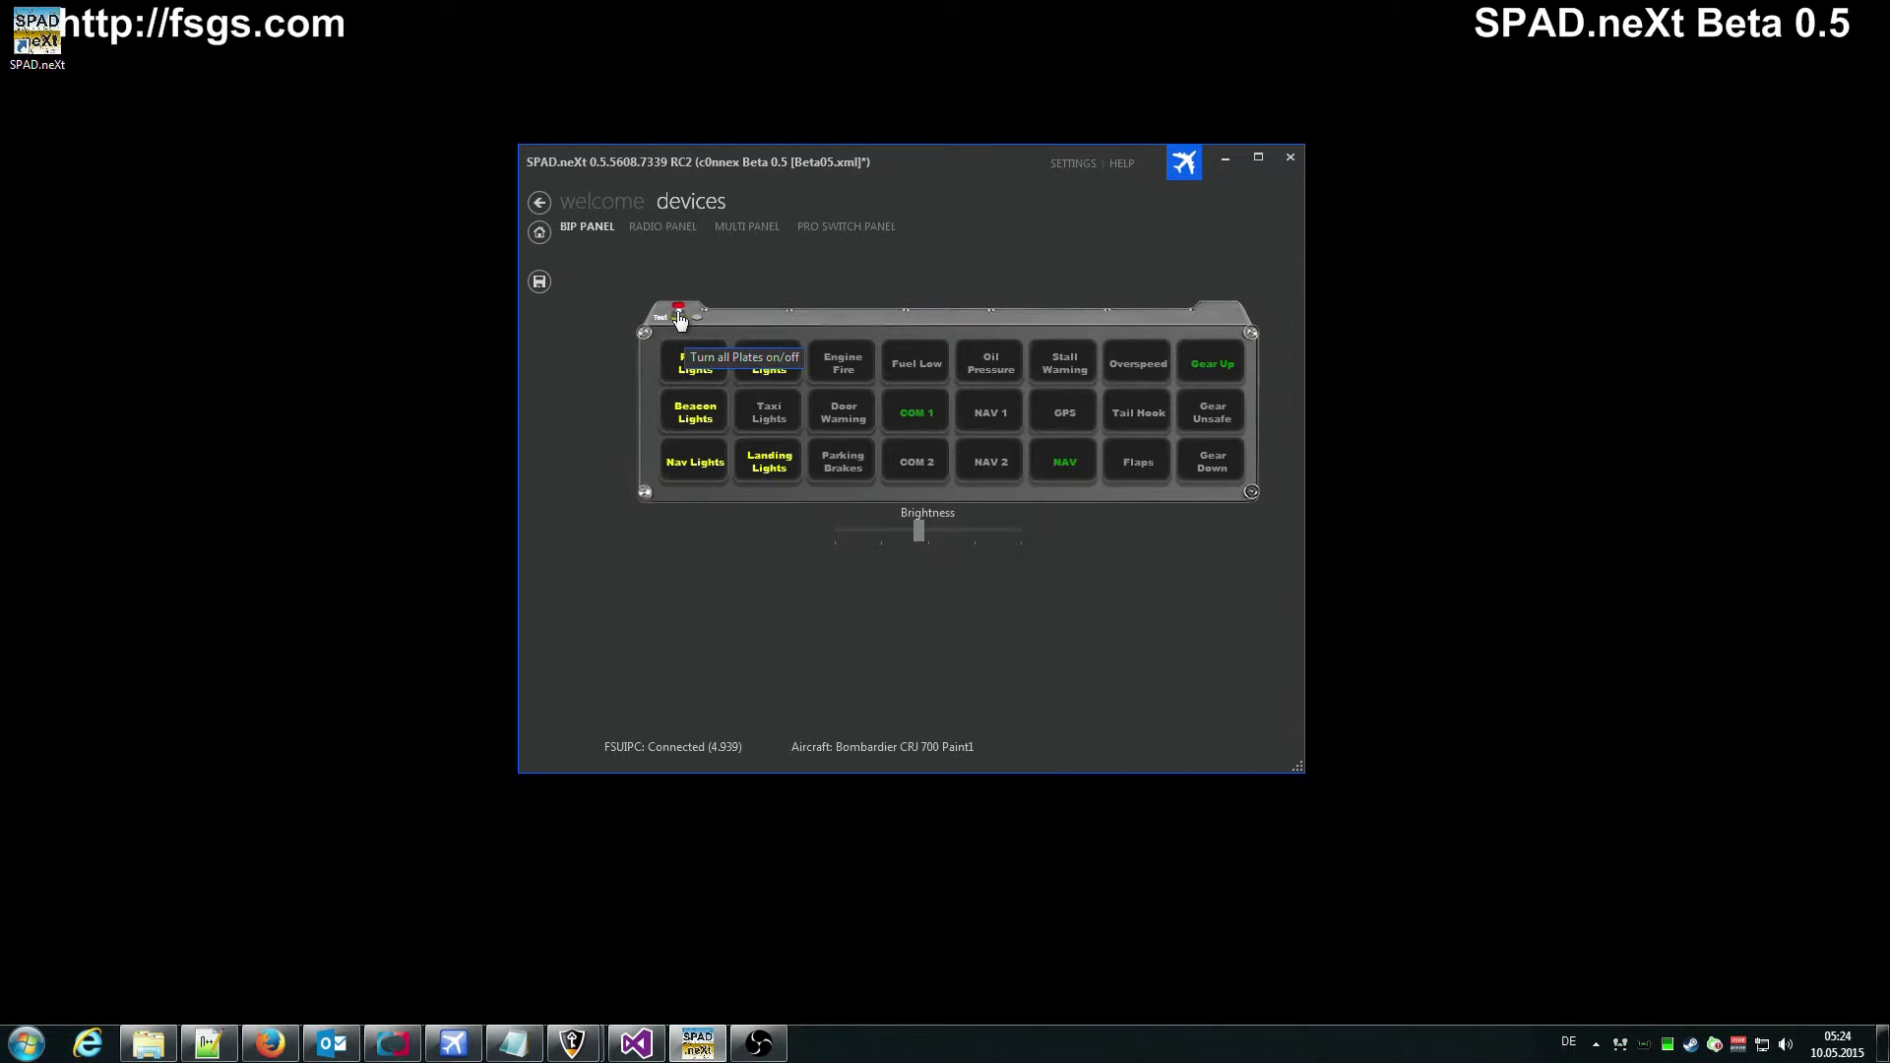
{"action": "left_click", "coordinate": [681, 321]}
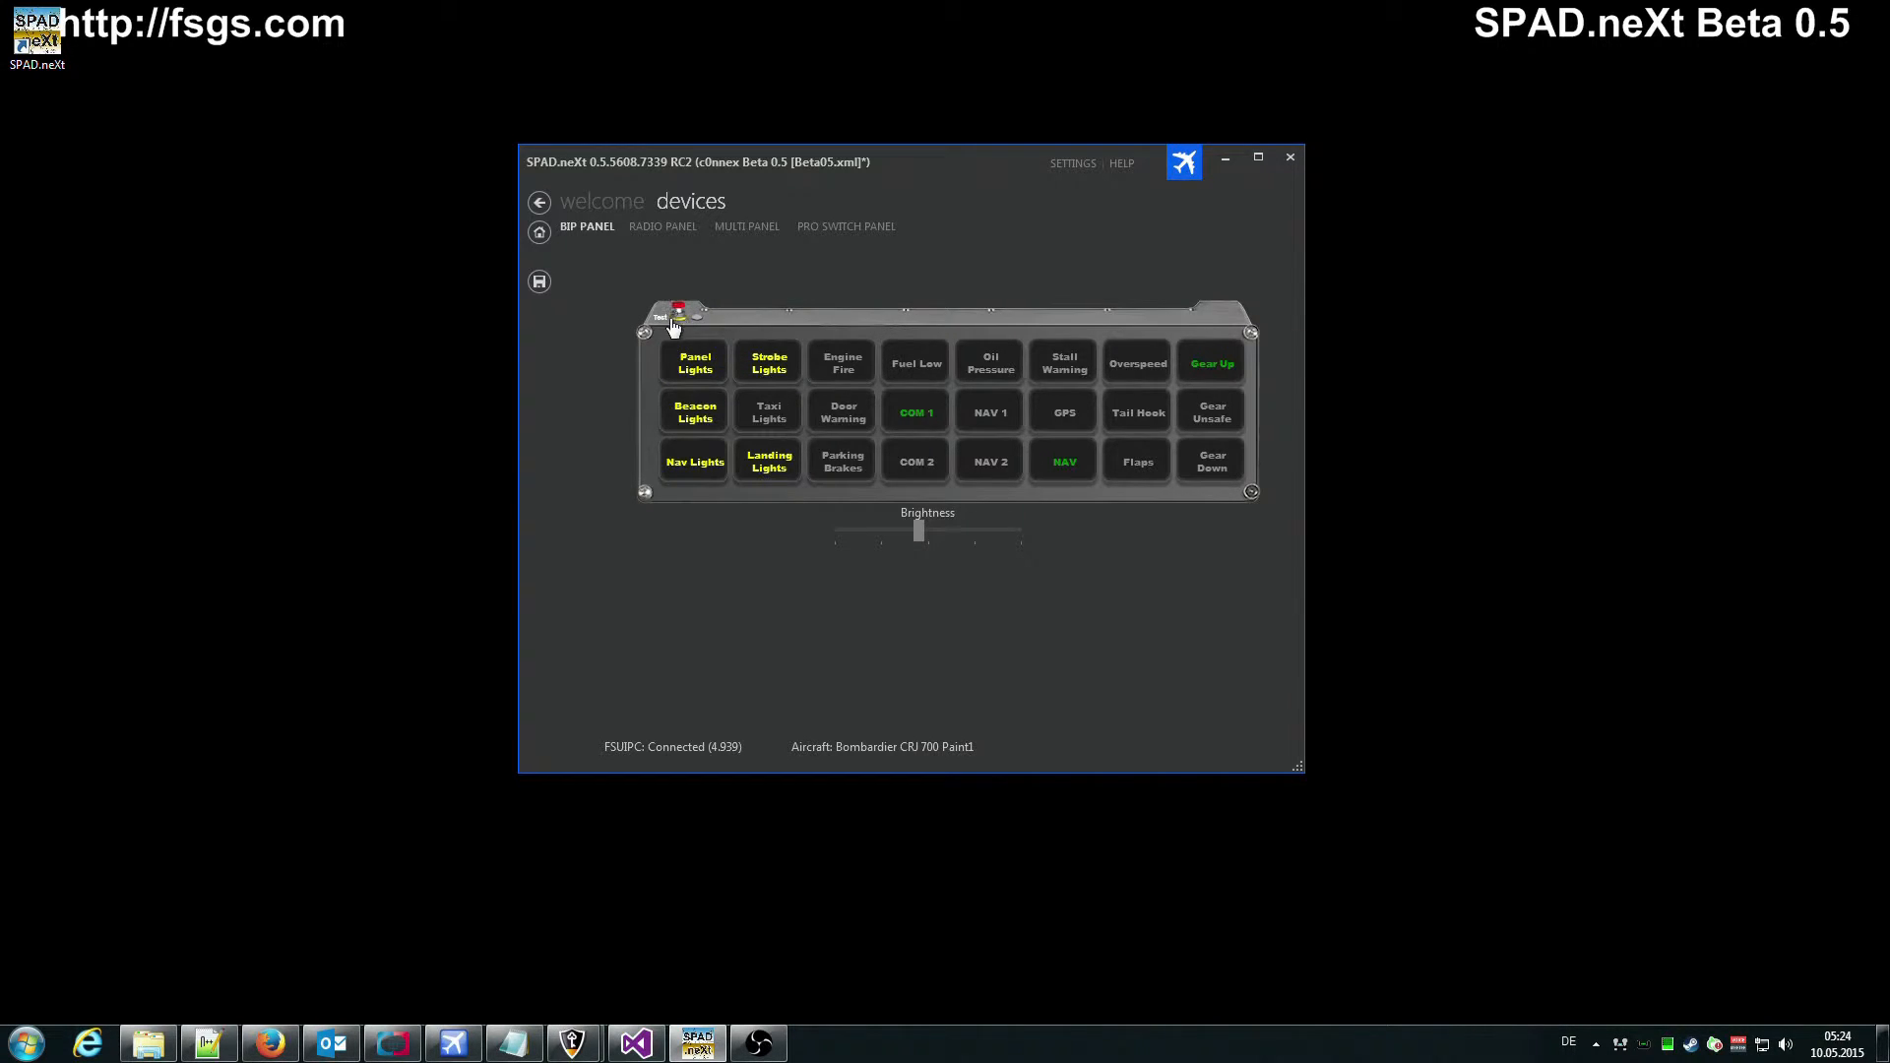
{"action": "left_click", "coordinate": [675, 323]}
Examine the configuration of the Strobe Lights plate on the BIP Panel and close it without saving
{"action": "right_click", "coordinate": [784, 371]}
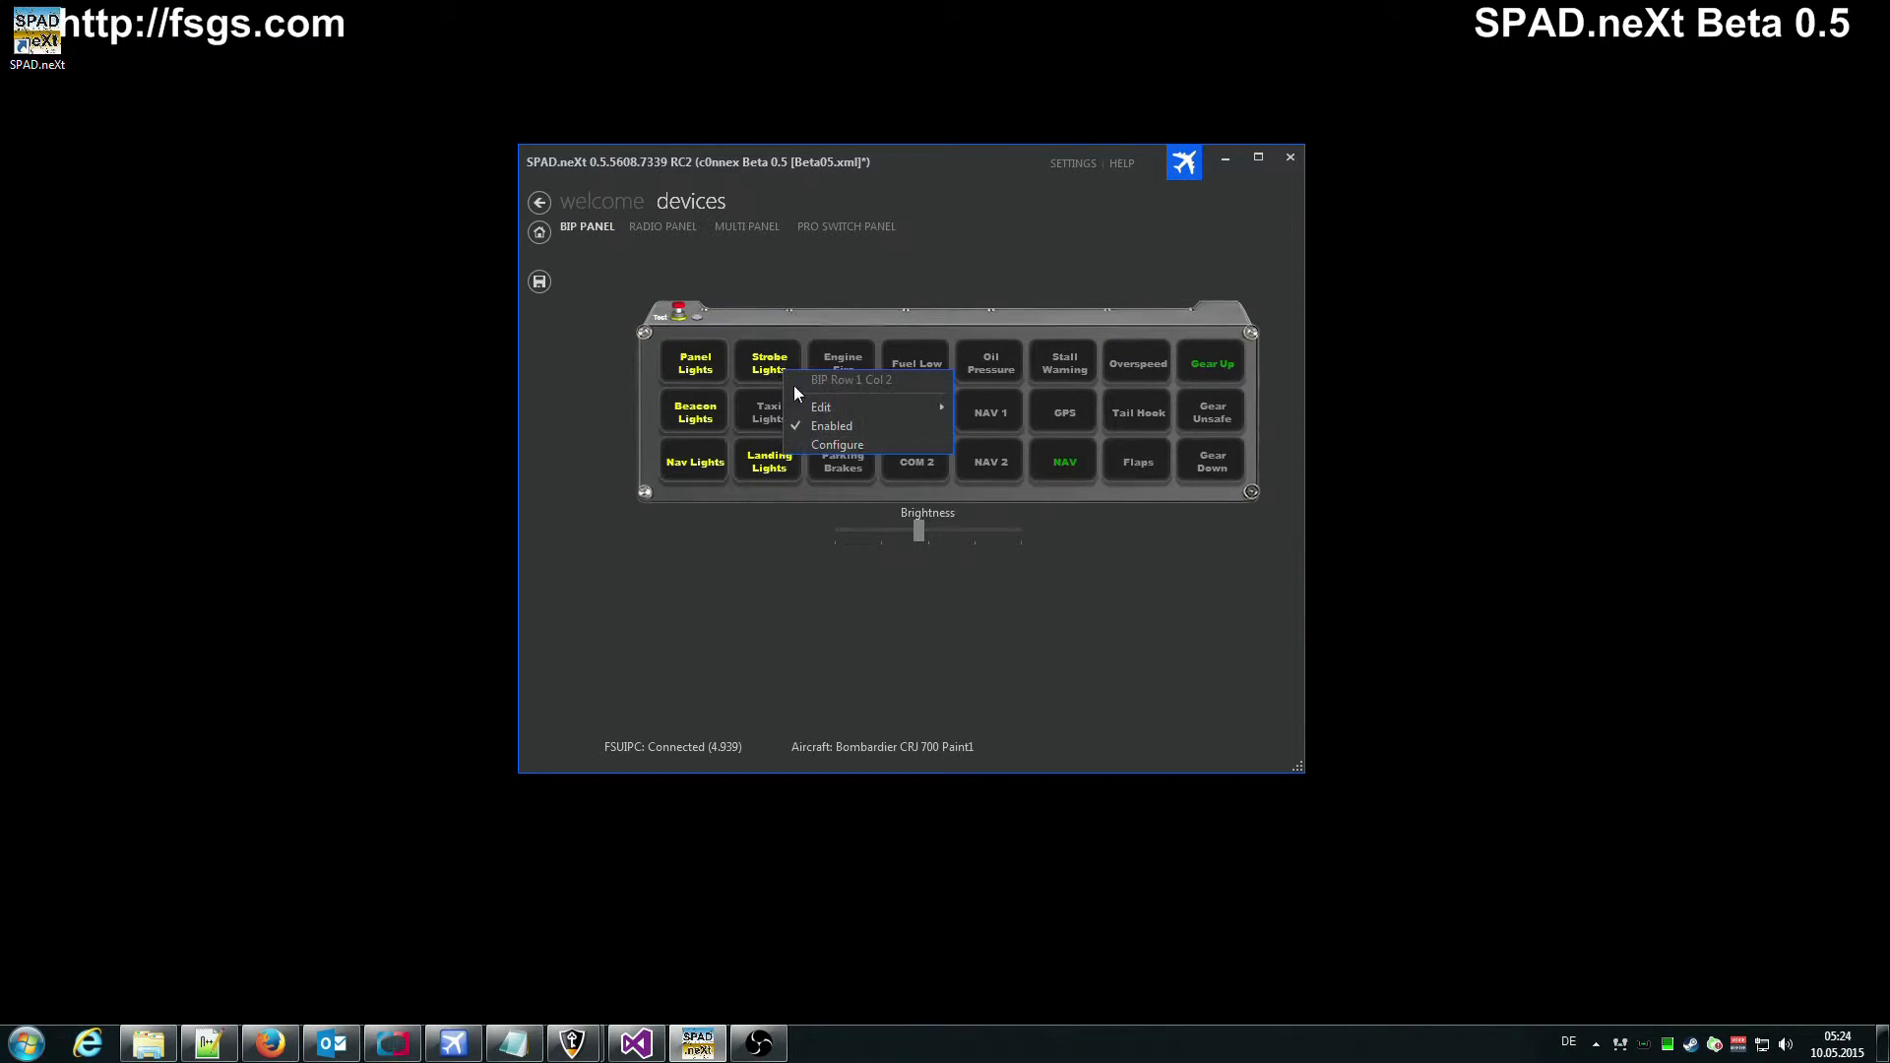
{"action": "left_click", "coordinate": [856, 447]}
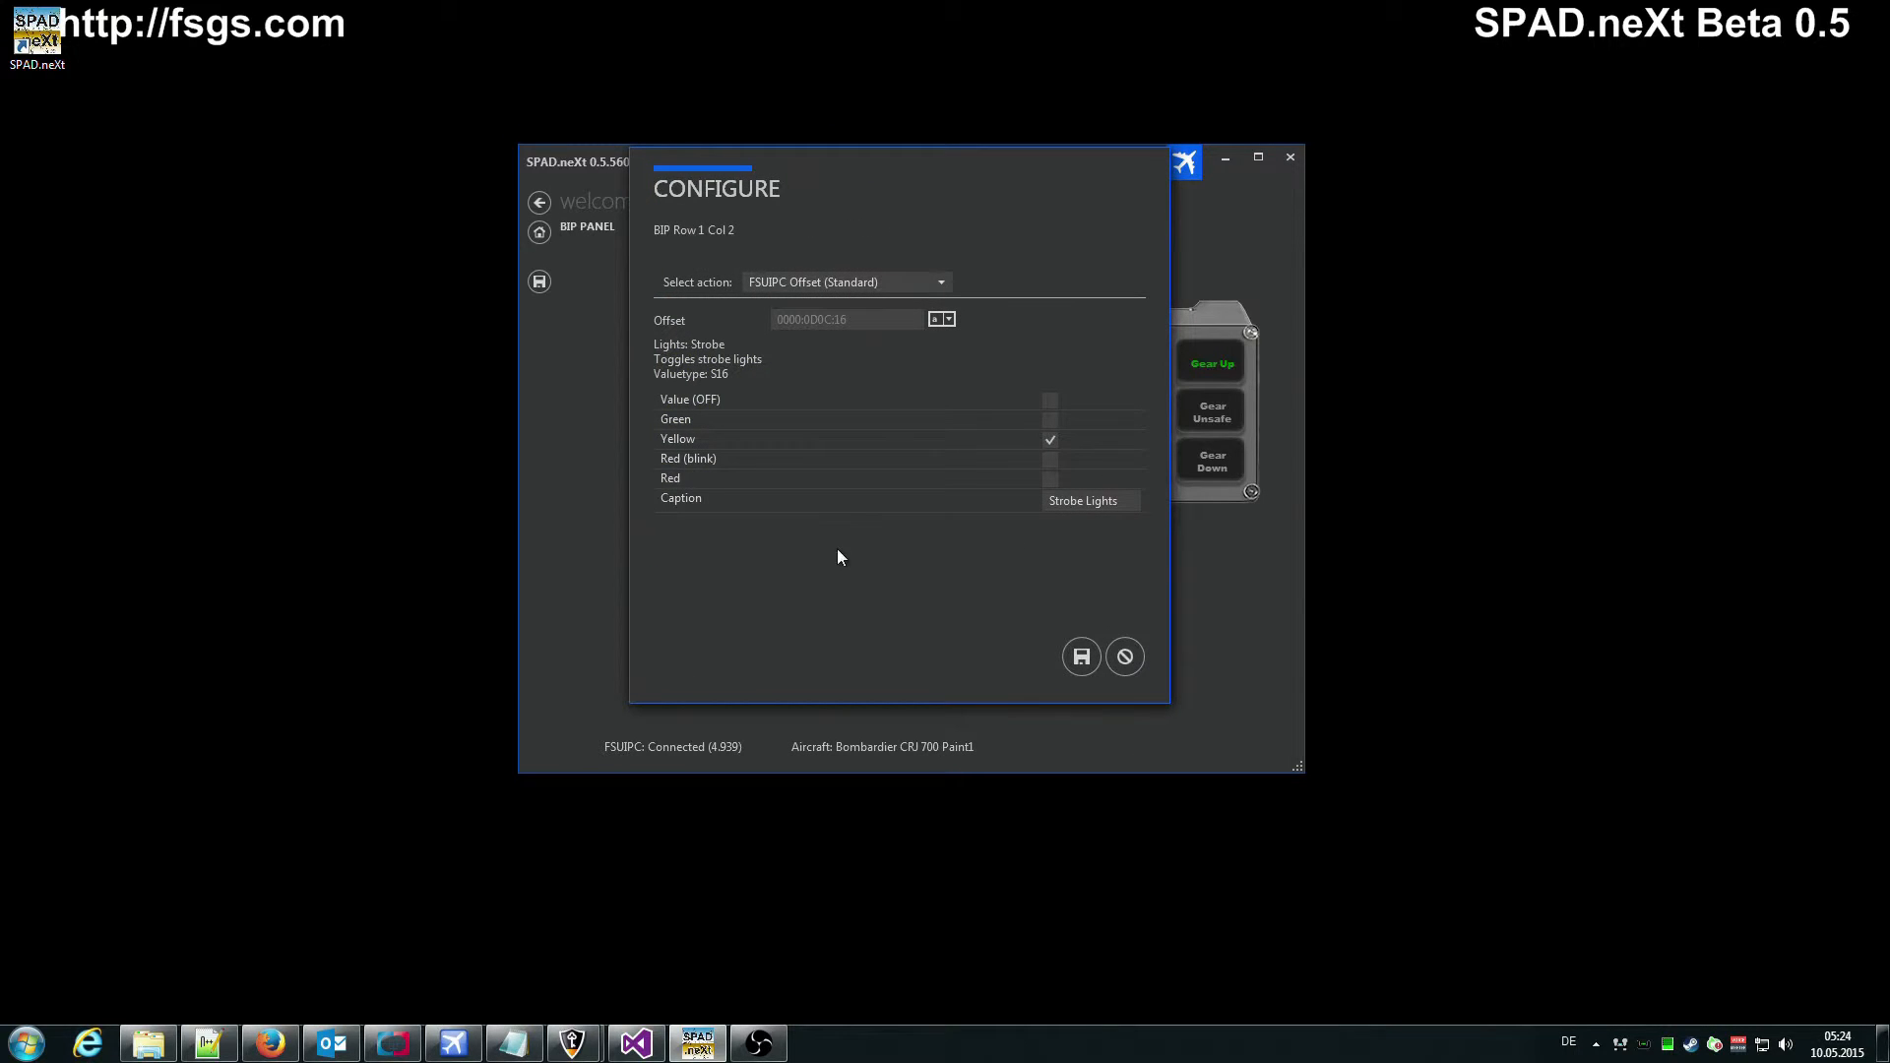
{"action": "left_click", "coordinate": [1123, 660]}
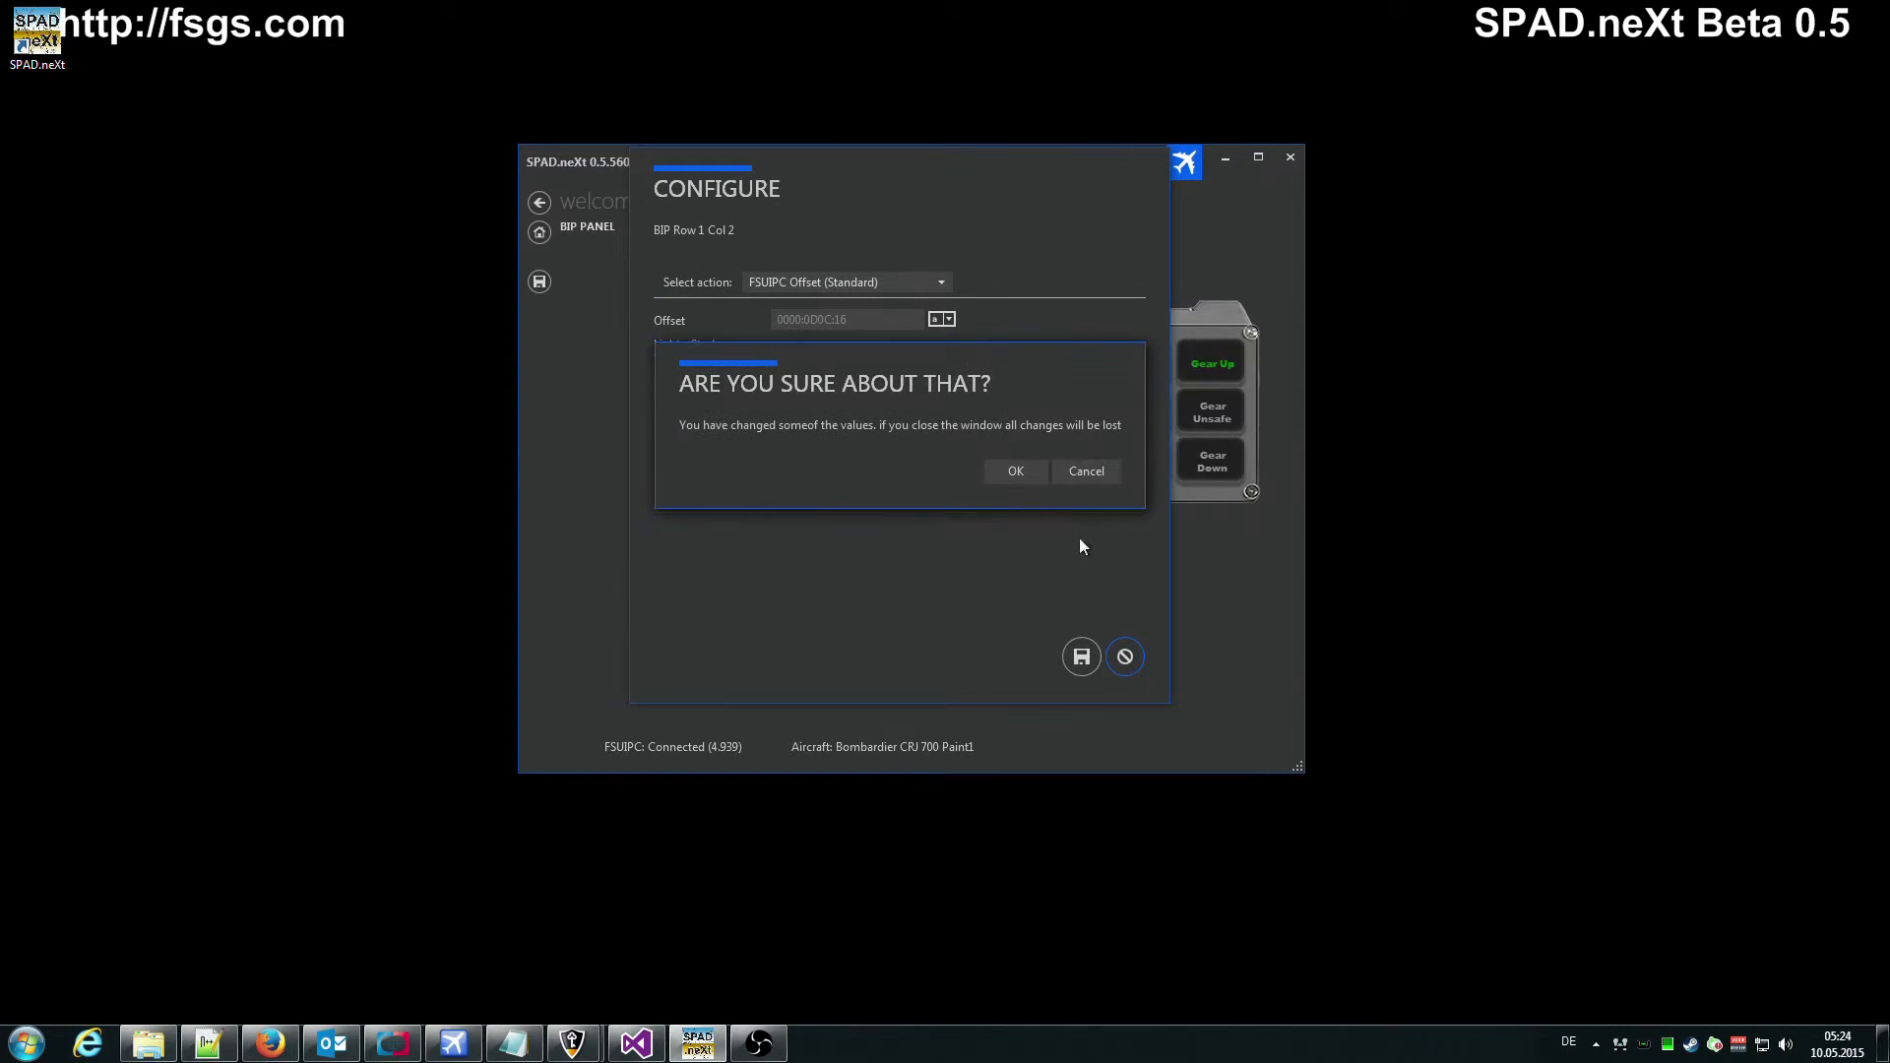
{"action": "left_click", "coordinate": [1030, 476]}
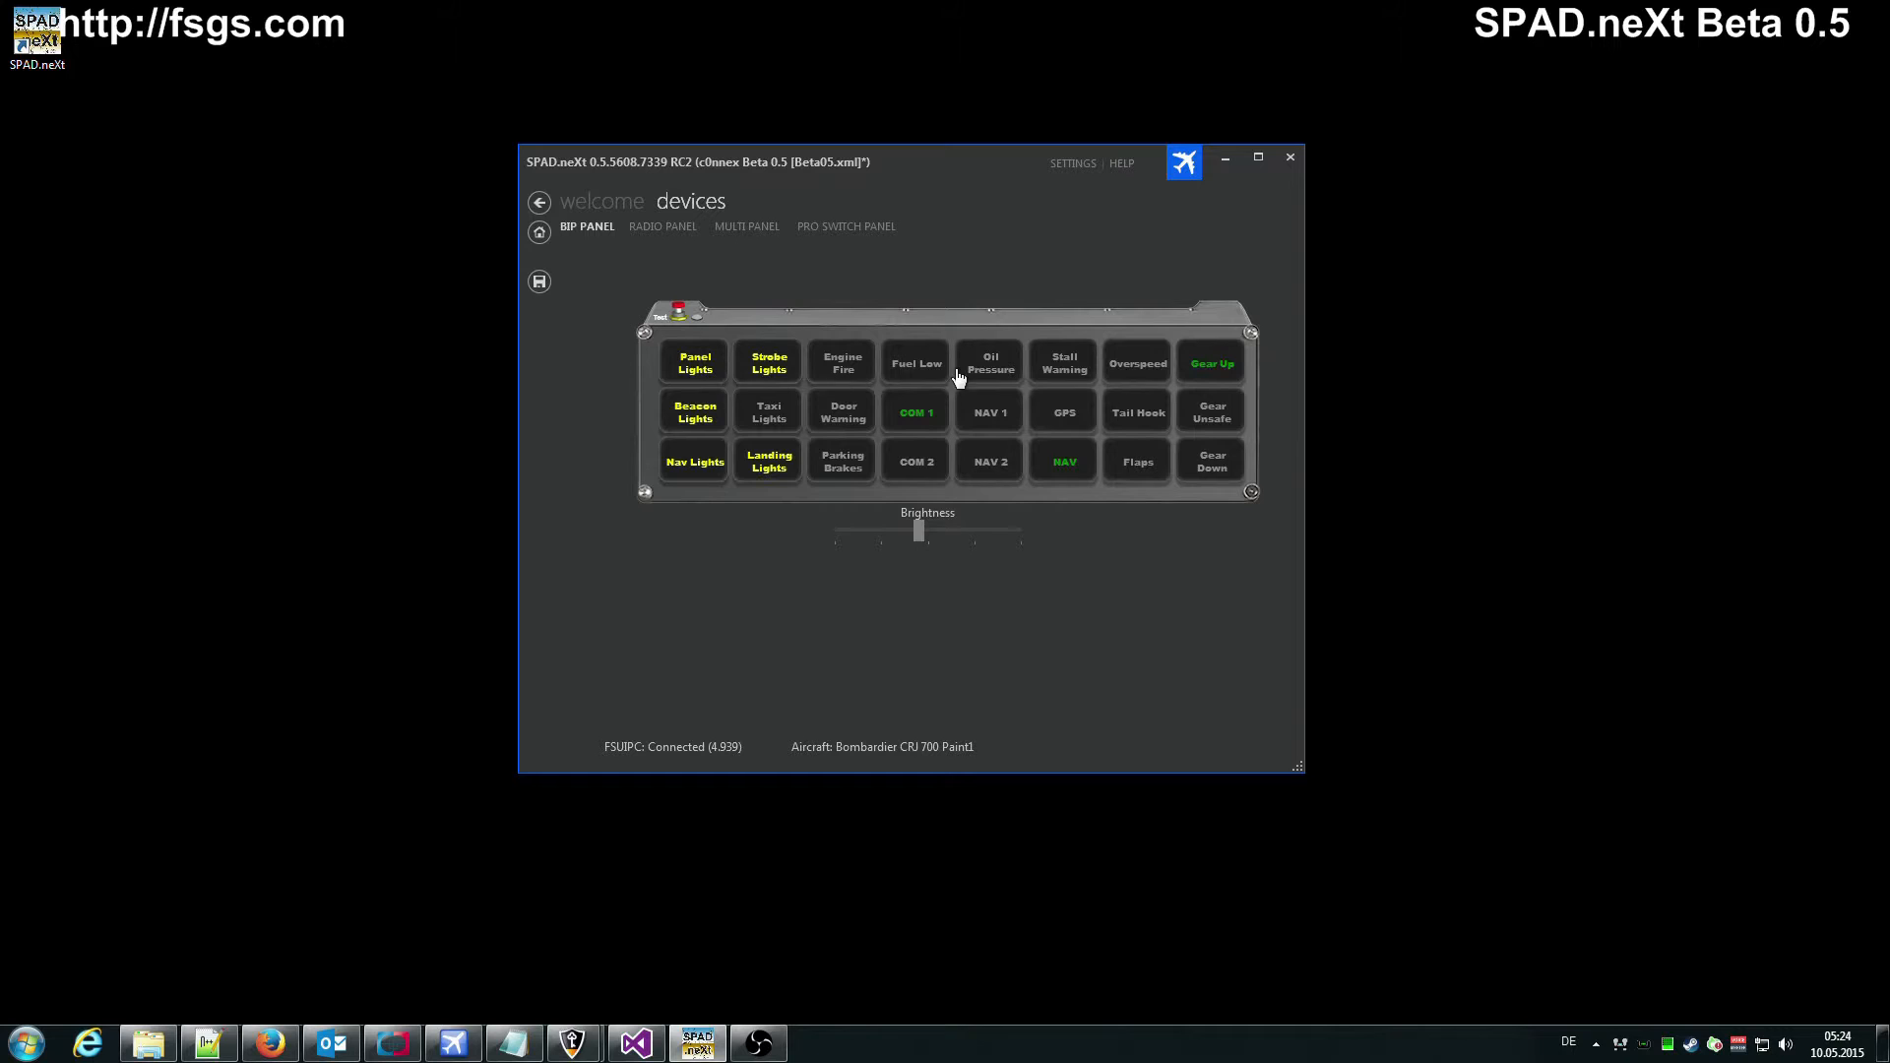
Examine the threshold settings of the Fuel Low plate on the BIP Panel and close them without saving
{"action": "right_click", "coordinate": [913, 360]}
{"action": "left_click", "coordinate": [980, 439]}
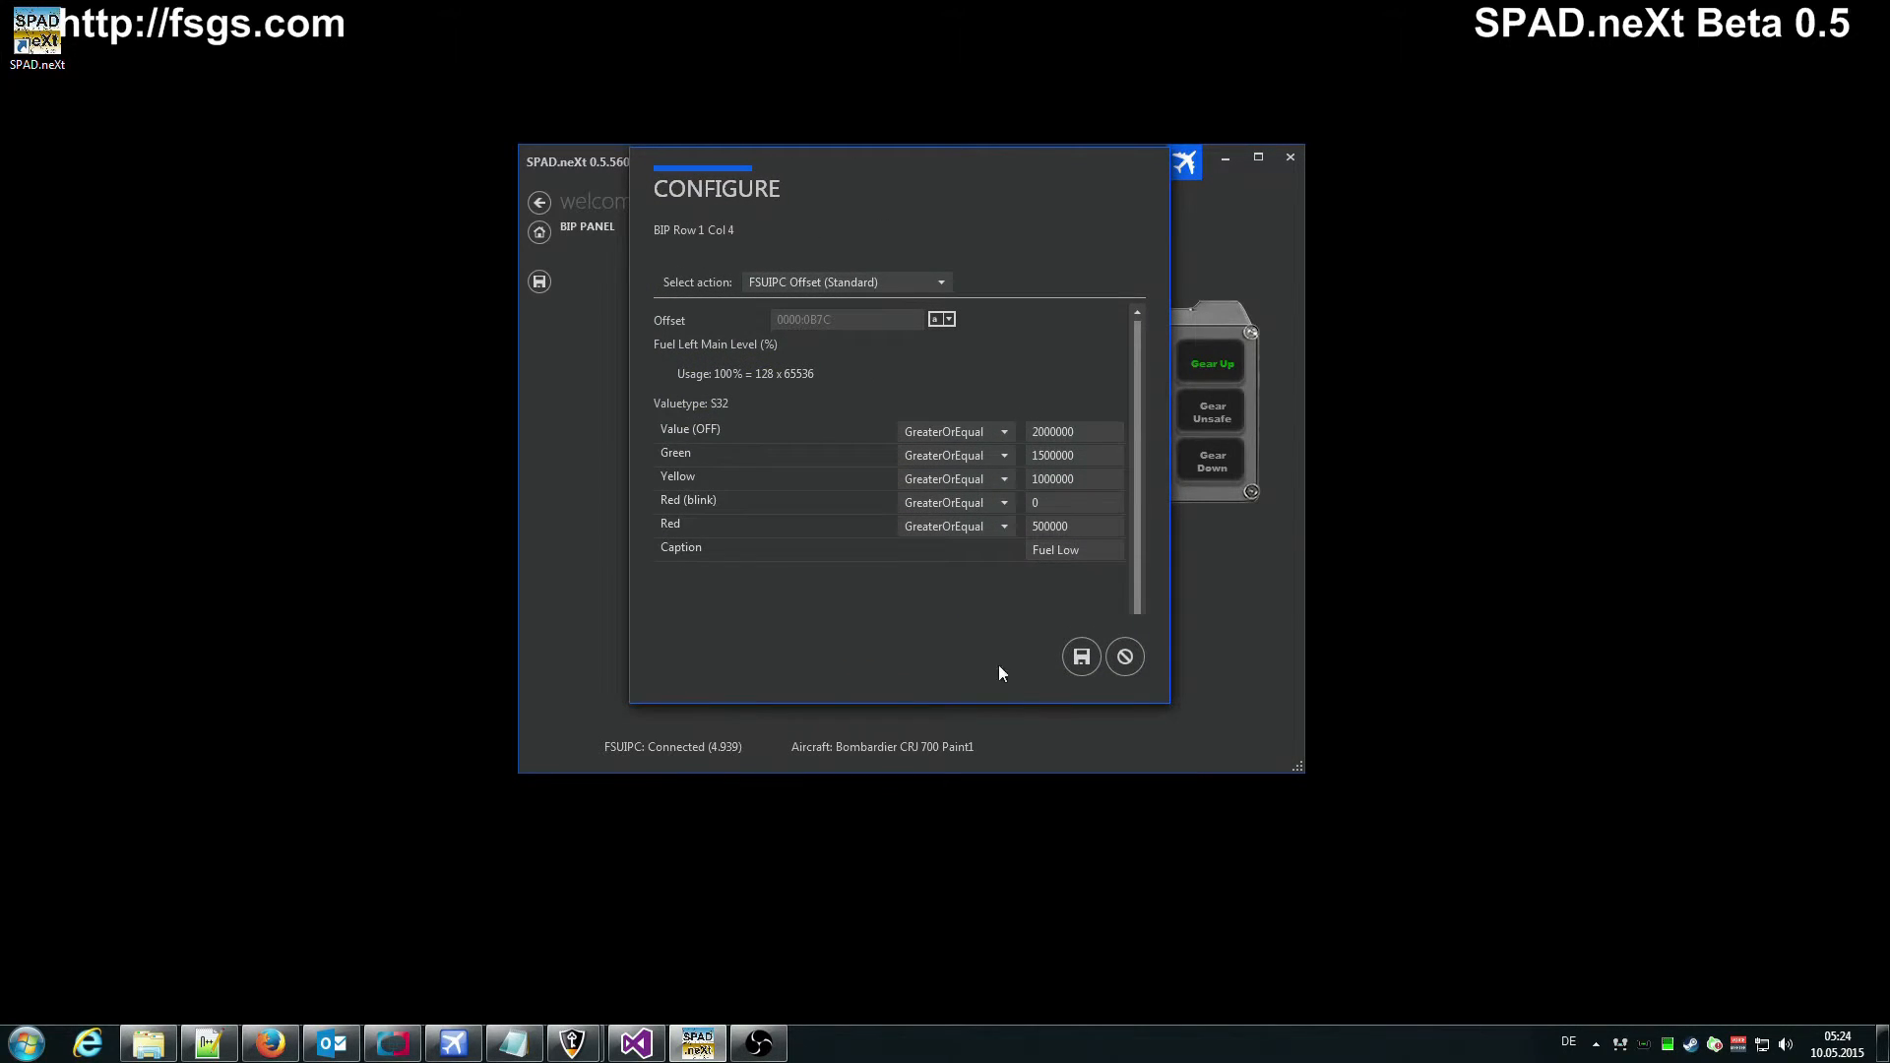
{"action": "left_click", "coordinate": [1126, 657]}
{"action": "left_click", "coordinate": [1012, 474]}
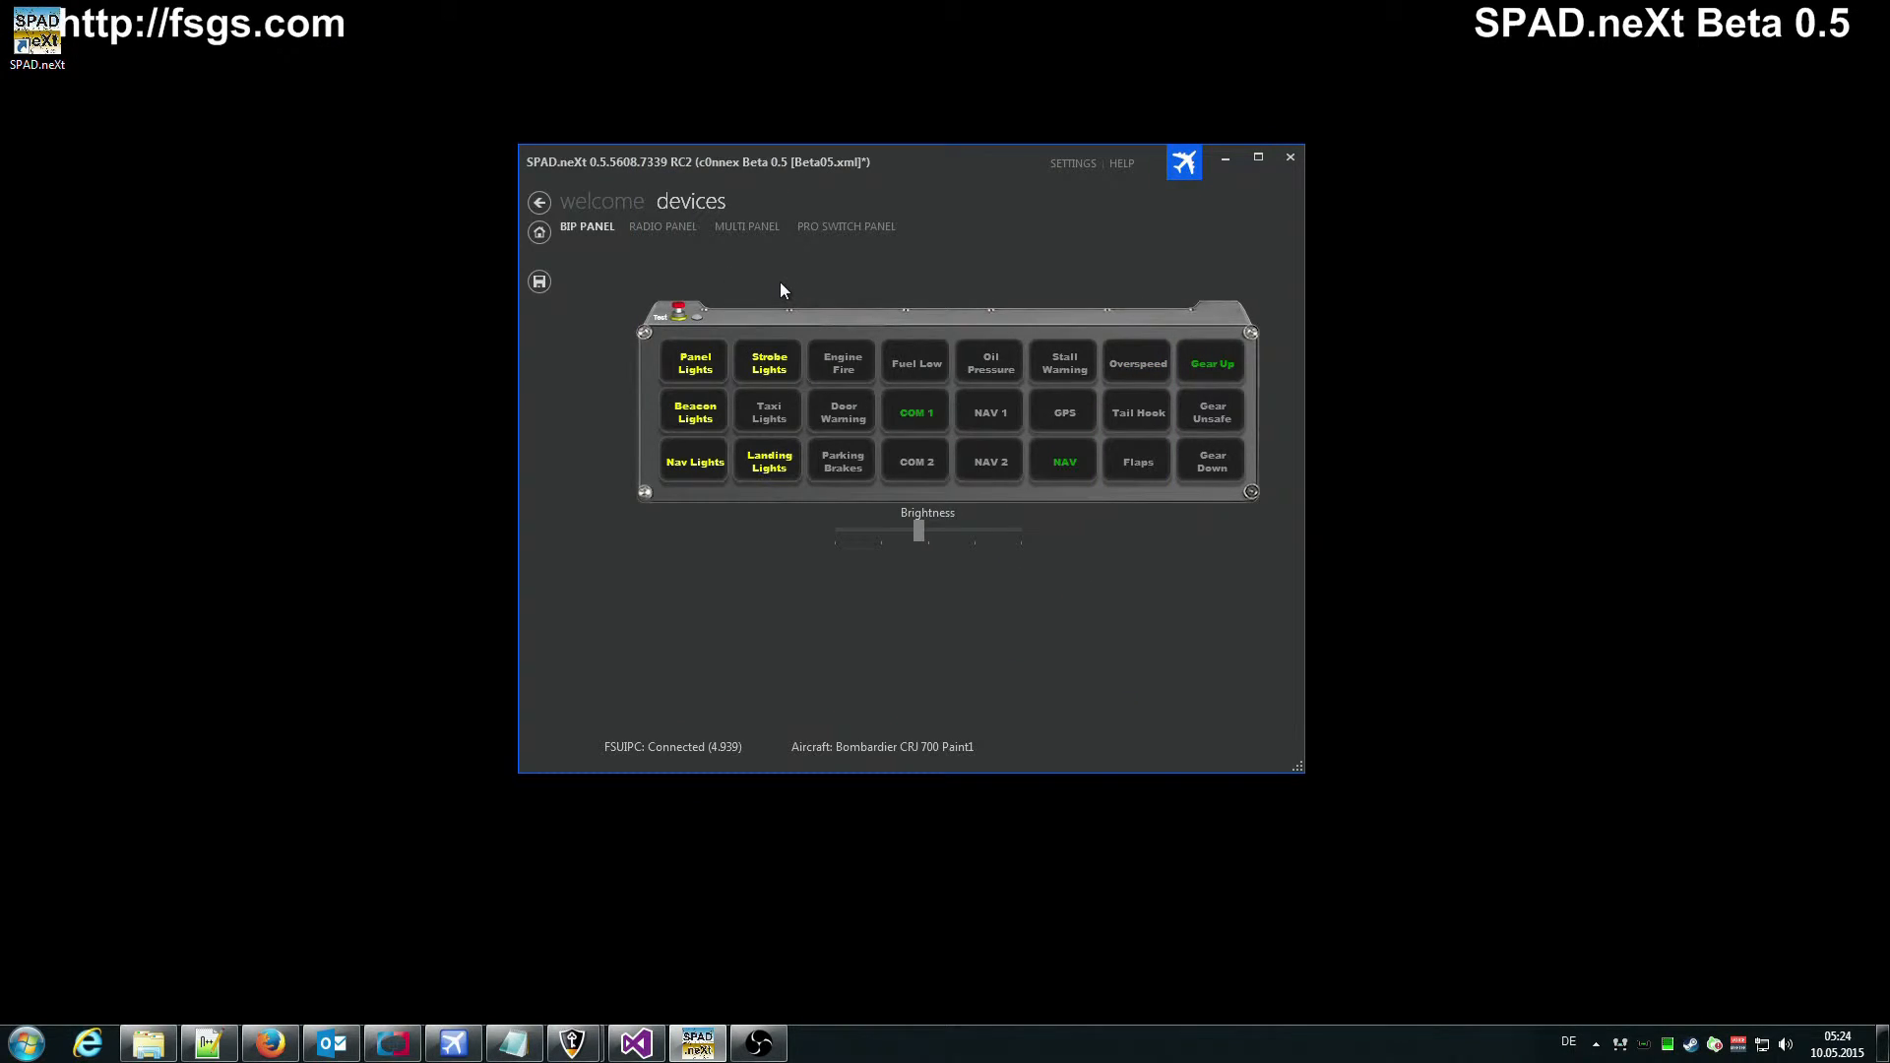
Show the Radio Panel and check the options offered on its upper selector, swap button and displays
{"action": "left_click", "coordinate": [662, 228]}
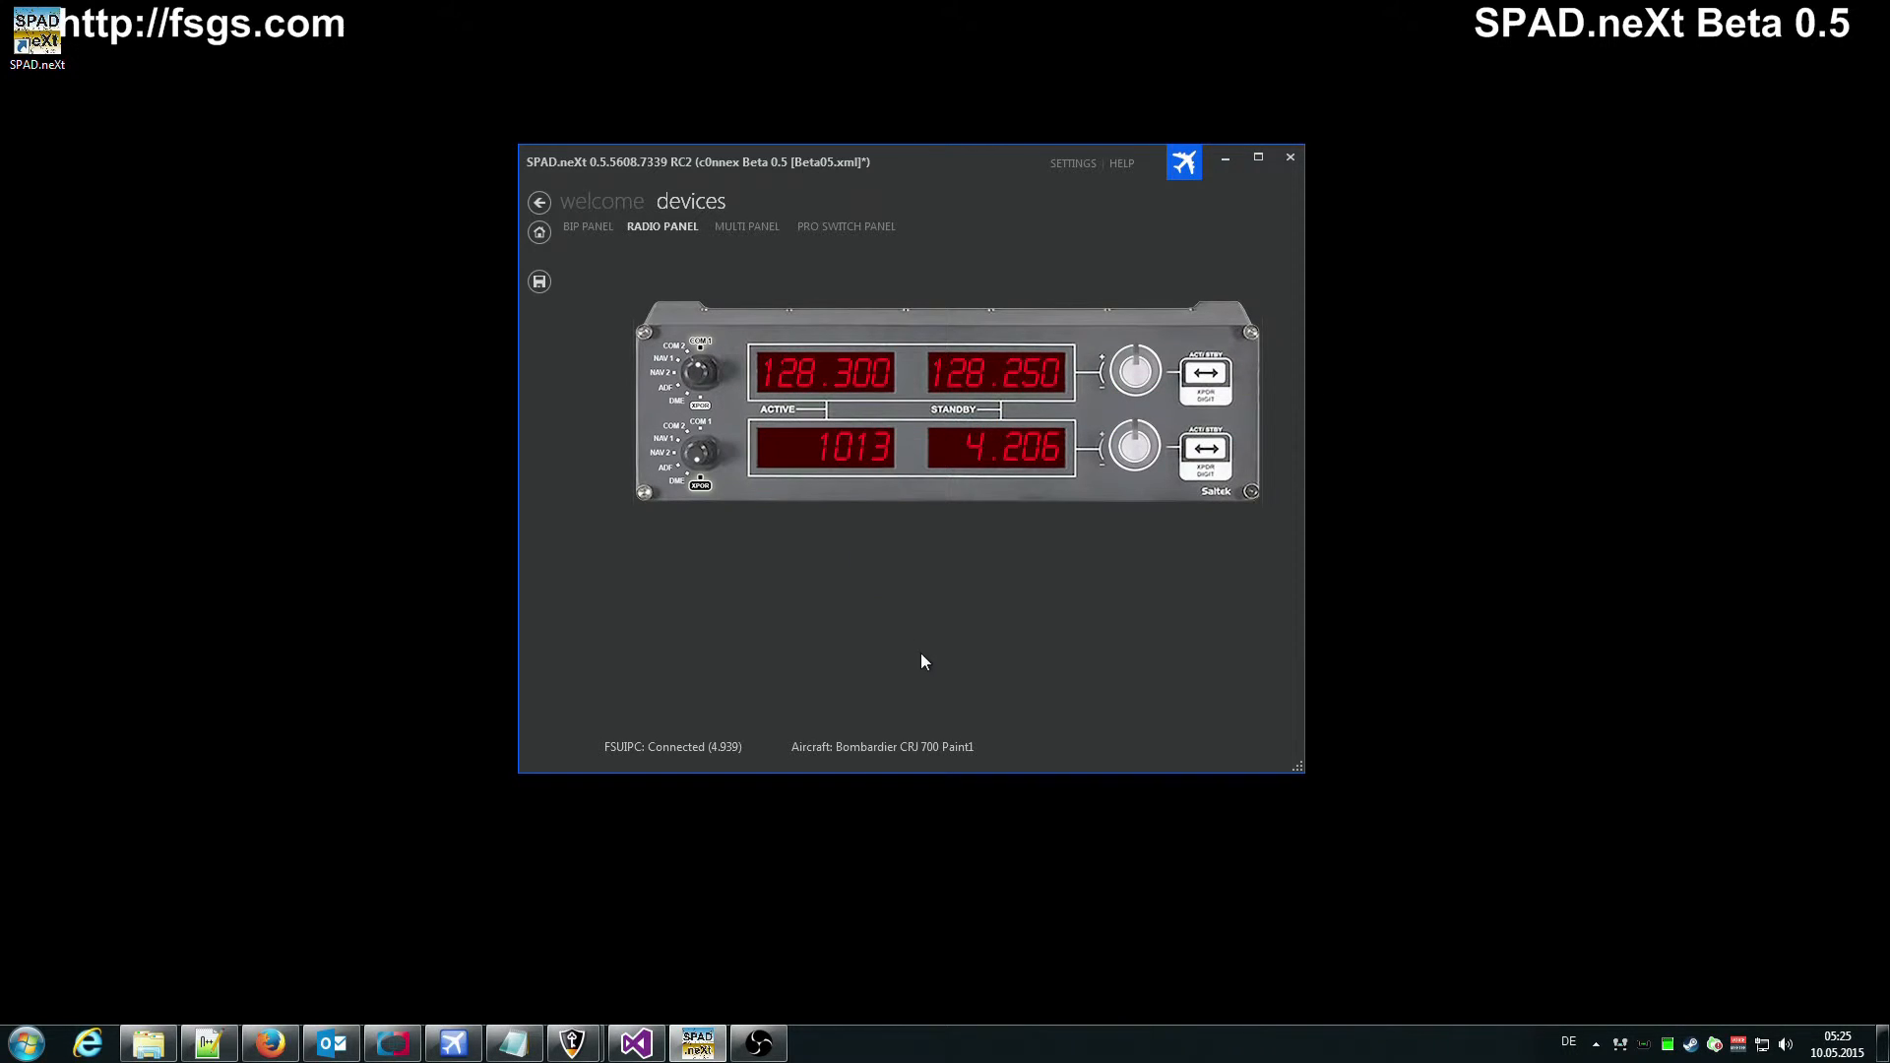
{"action": "right_click", "coordinate": [663, 367]}
{"action": "left_click", "coordinate": [880, 606]}
{"action": "right_click", "coordinate": [1207, 373]}
{"action": "left_click", "coordinate": [1123, 481]}
{"action": "right_click", "coordinate": [974, 450]}
{"action": "left_click", "coordinate": [1156, 617]}
{"action": "right_click", "coordinate": [961, 382]}
{"action": "left_click", "coordinate": [892, 630]}
Open the configuration of the Radio Panel's COM1 position and delete its Value (ON) action
{"action": "right_click", "coordinate": [736, 358]}
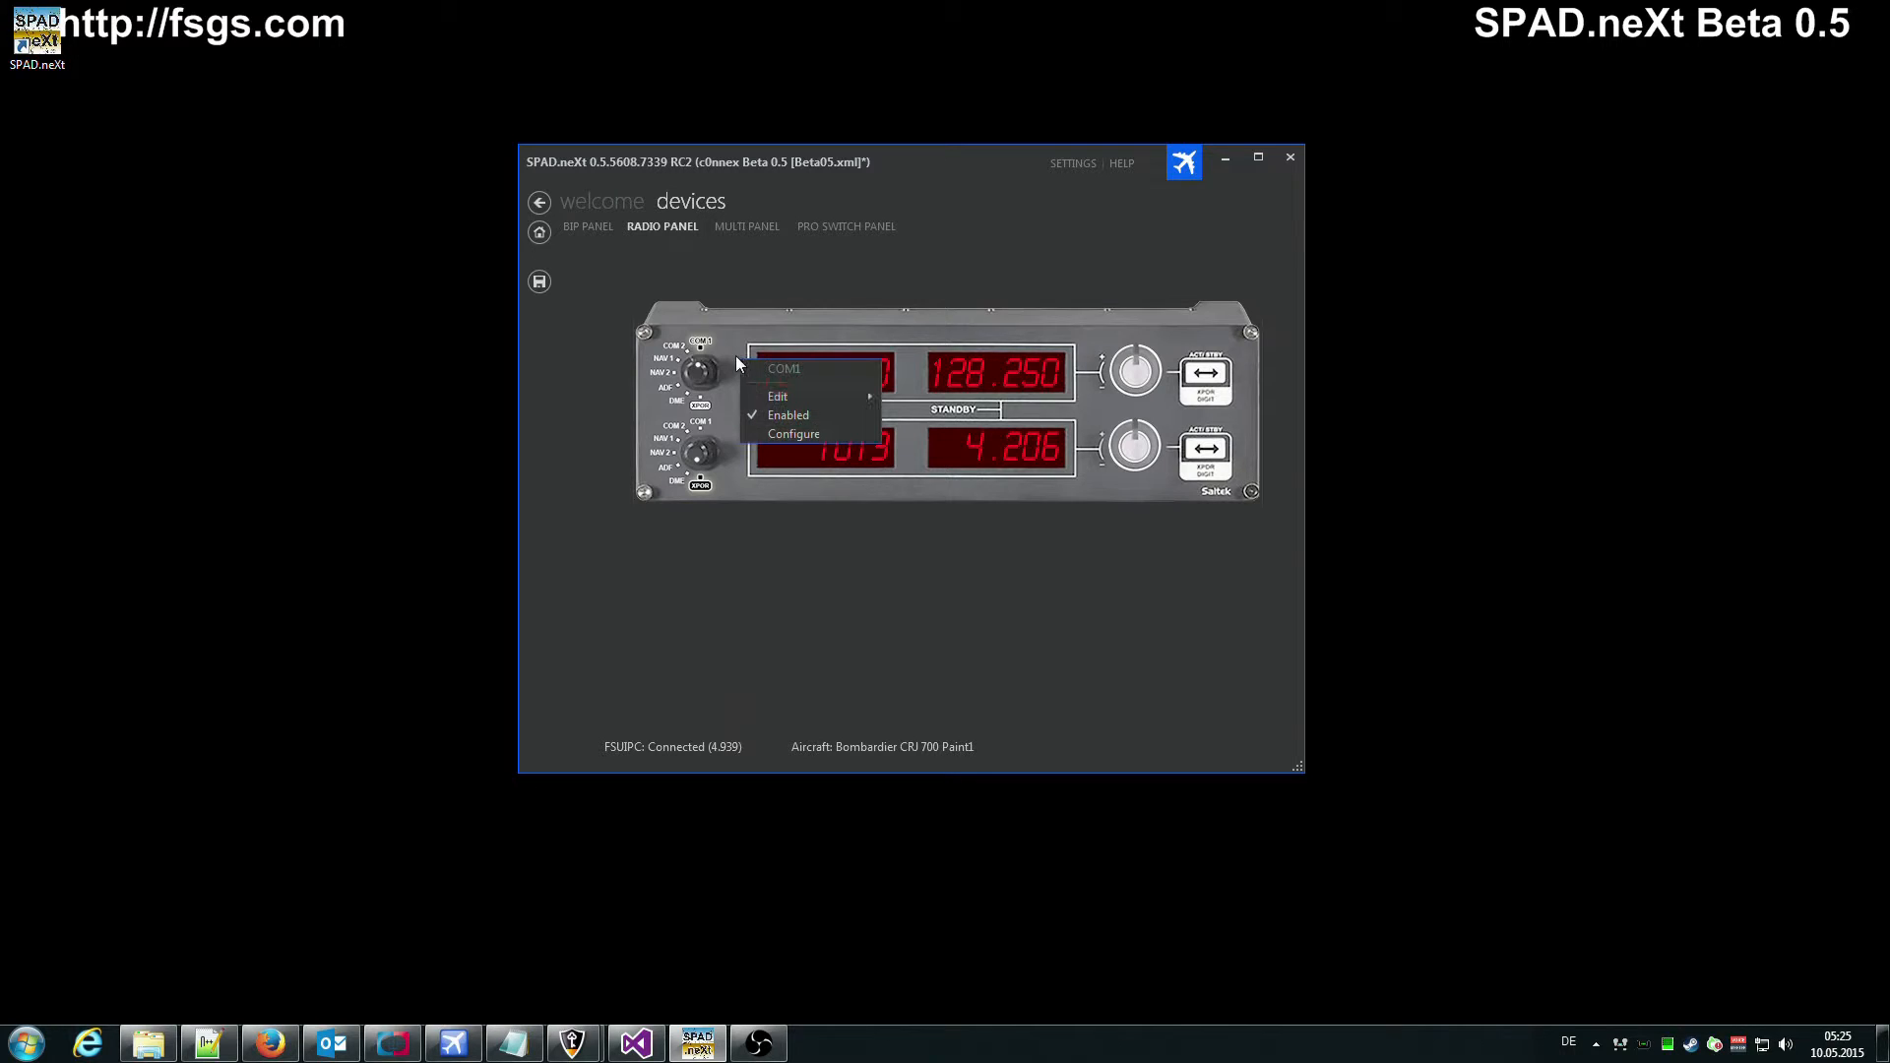
{"action": "left_click", "coordinate": [830, 435]}
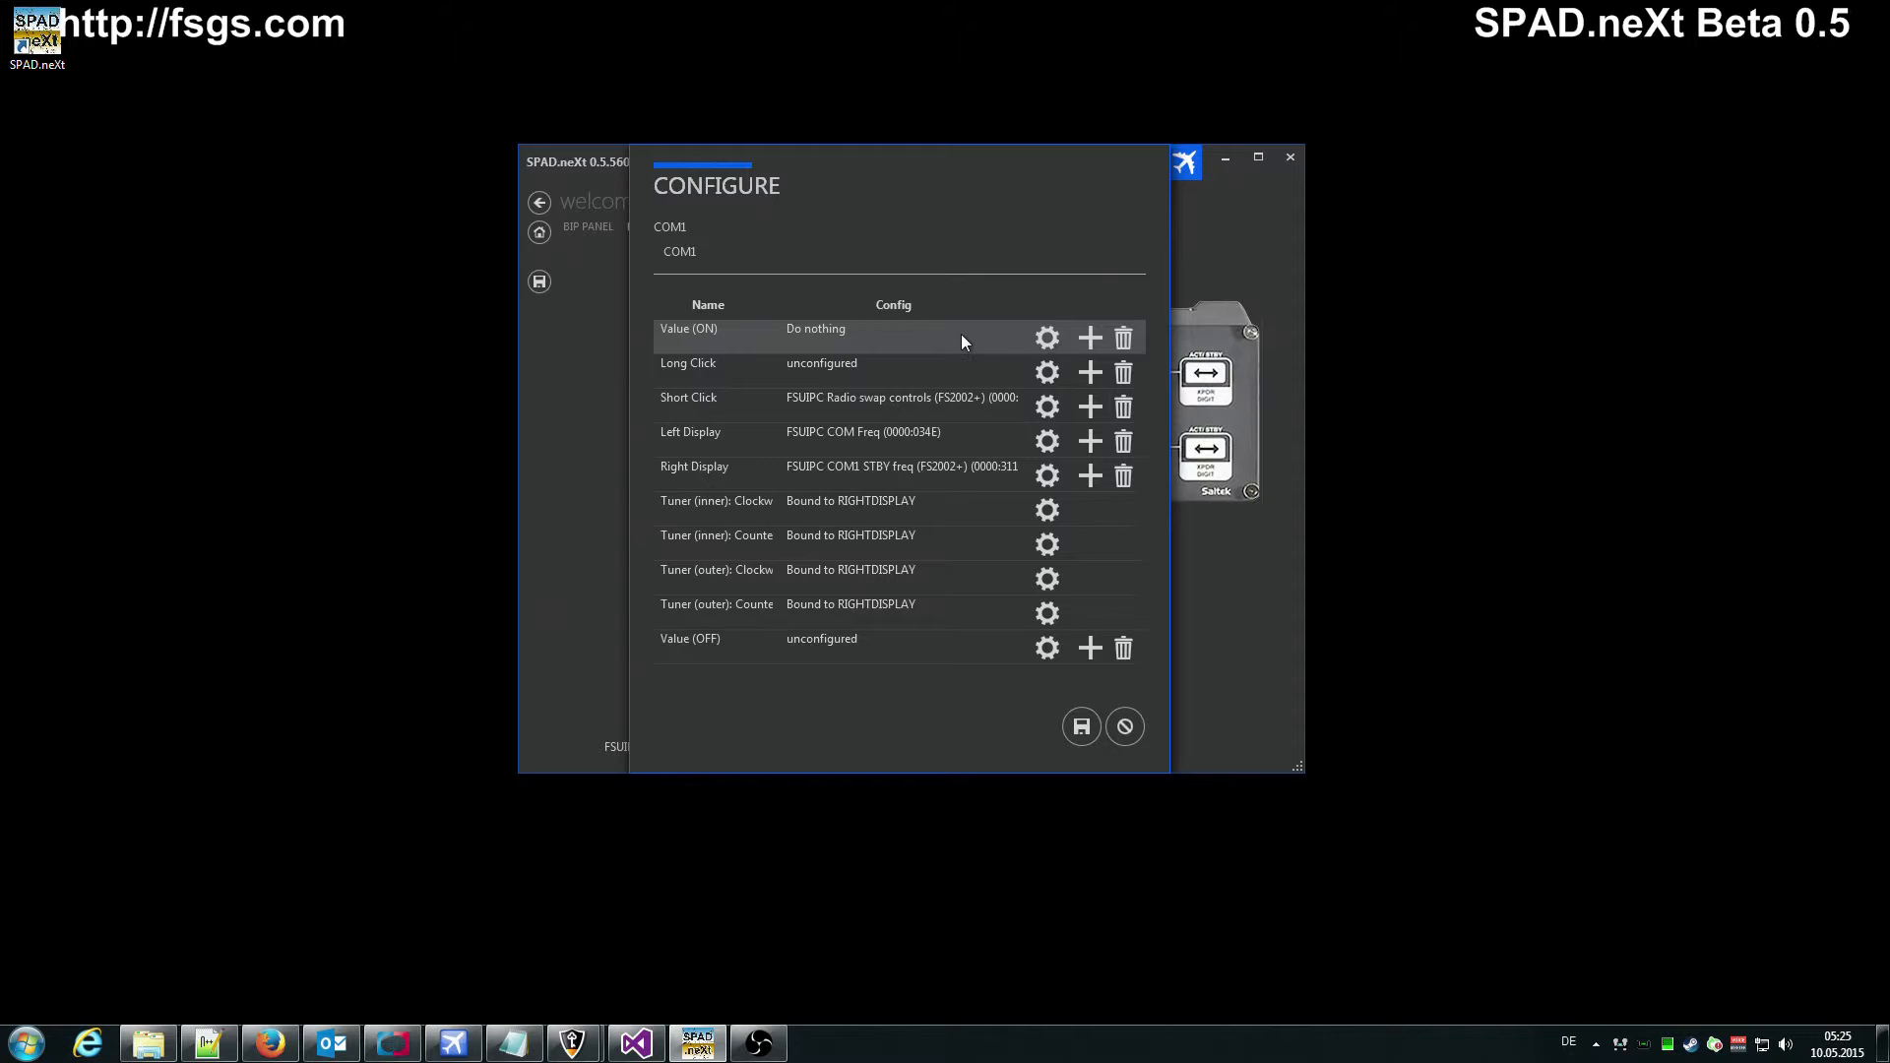
{"action": "left_click", "coordinate": [1125, 337]}
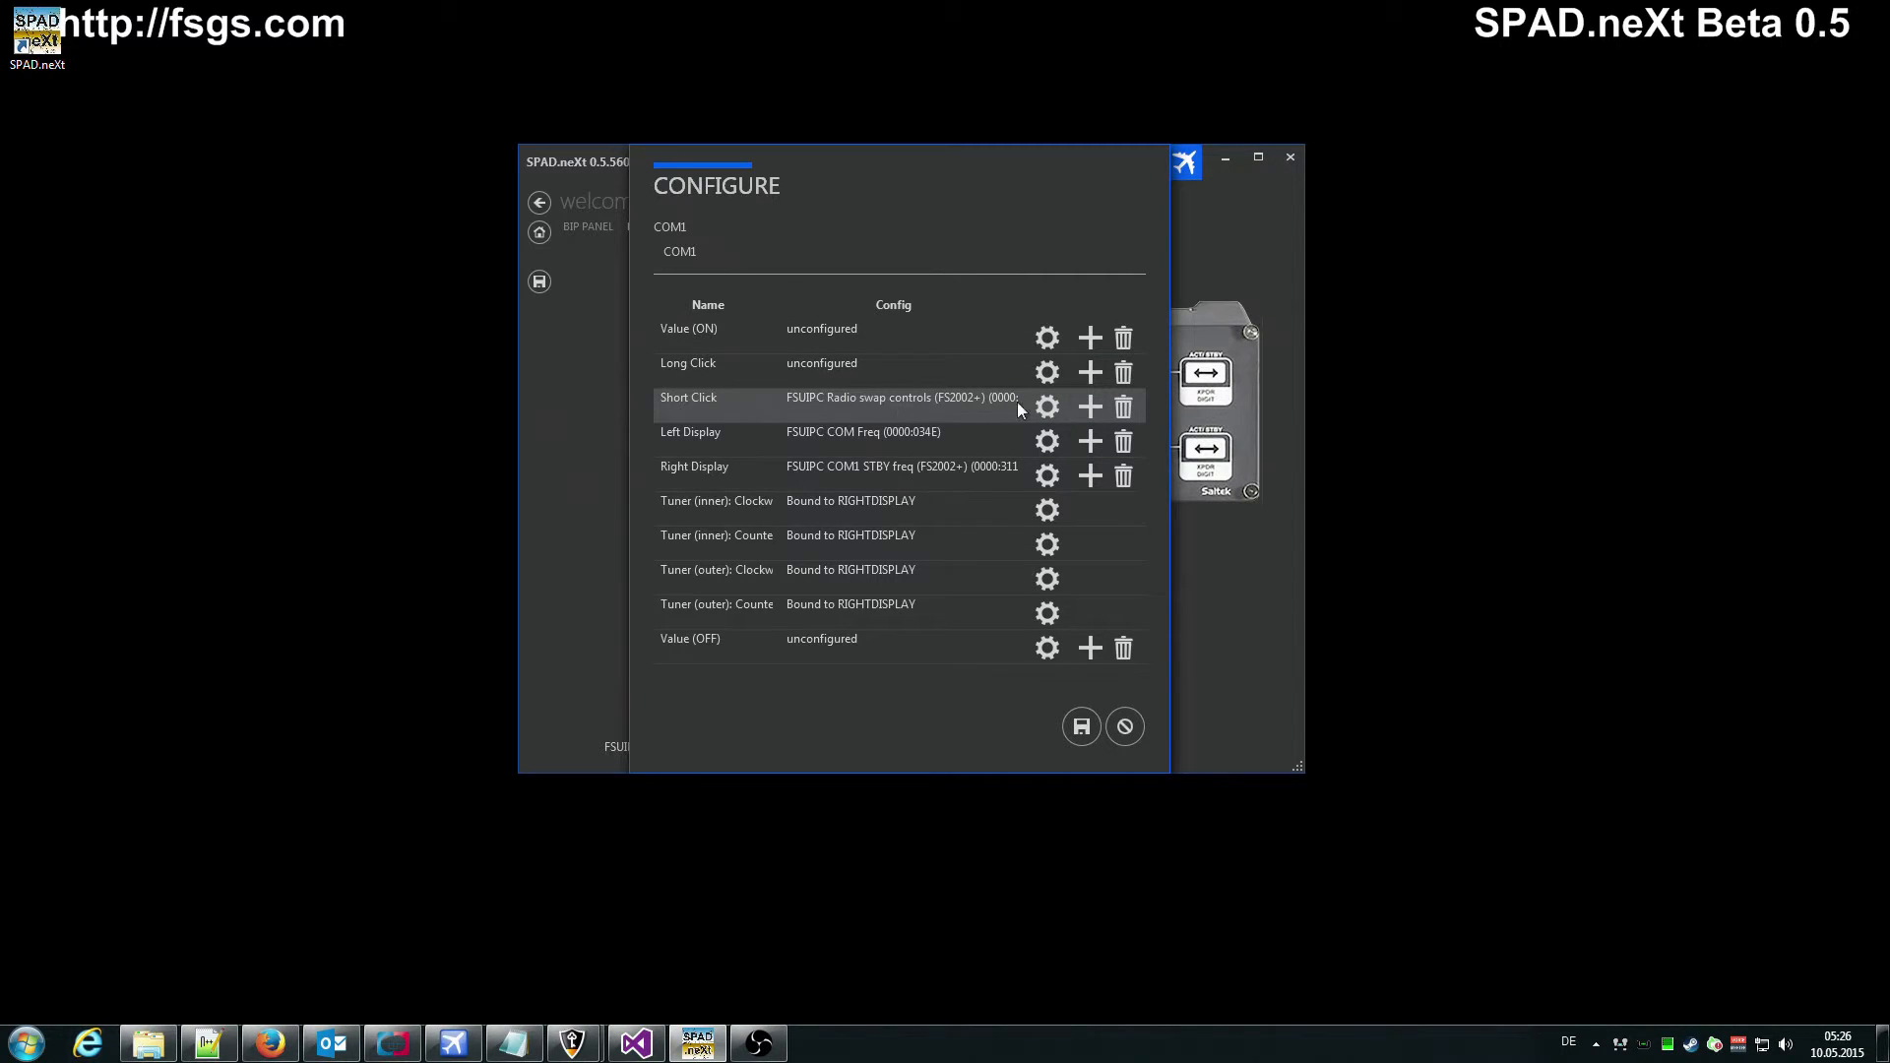
Examine the COM1 Short Click settings for the radio swap control and close them without saving
{"action": "left_click", "coordinate": [1043, 405]}
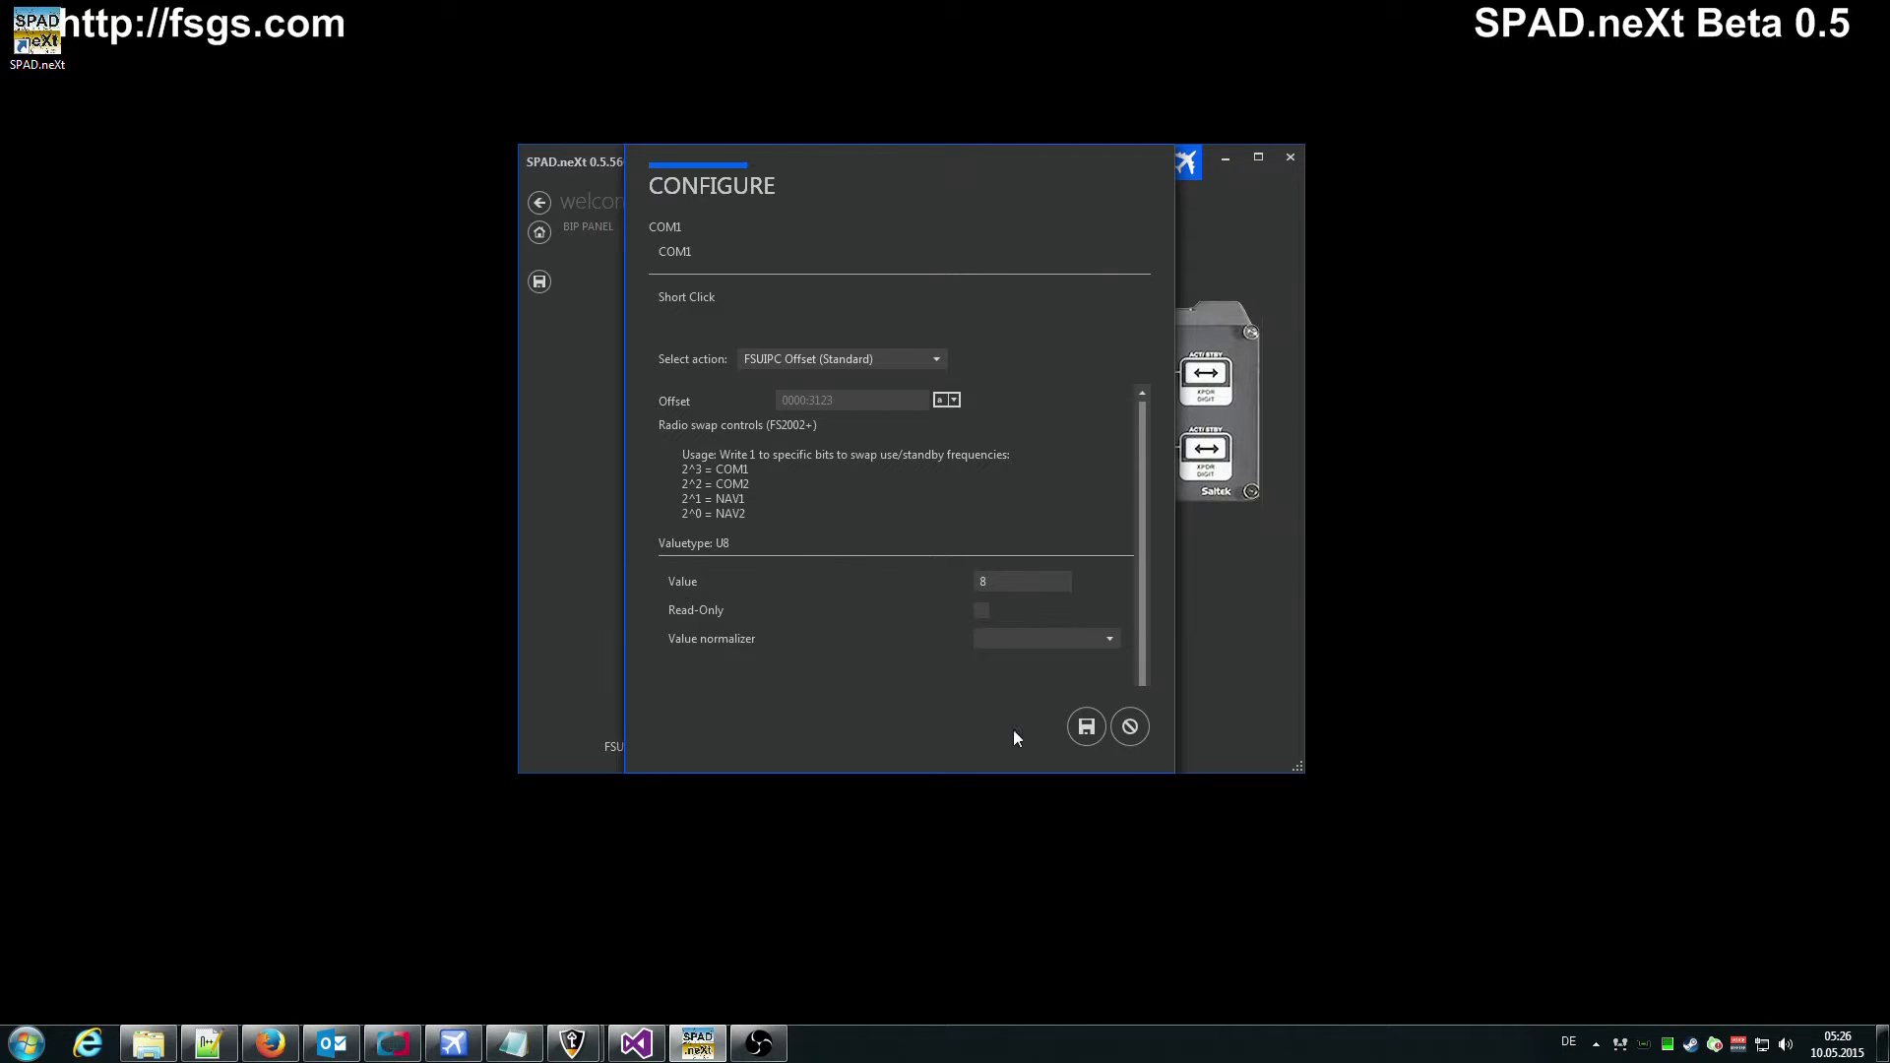
{"action": "left_click", "coordinate": [1127, 733]}
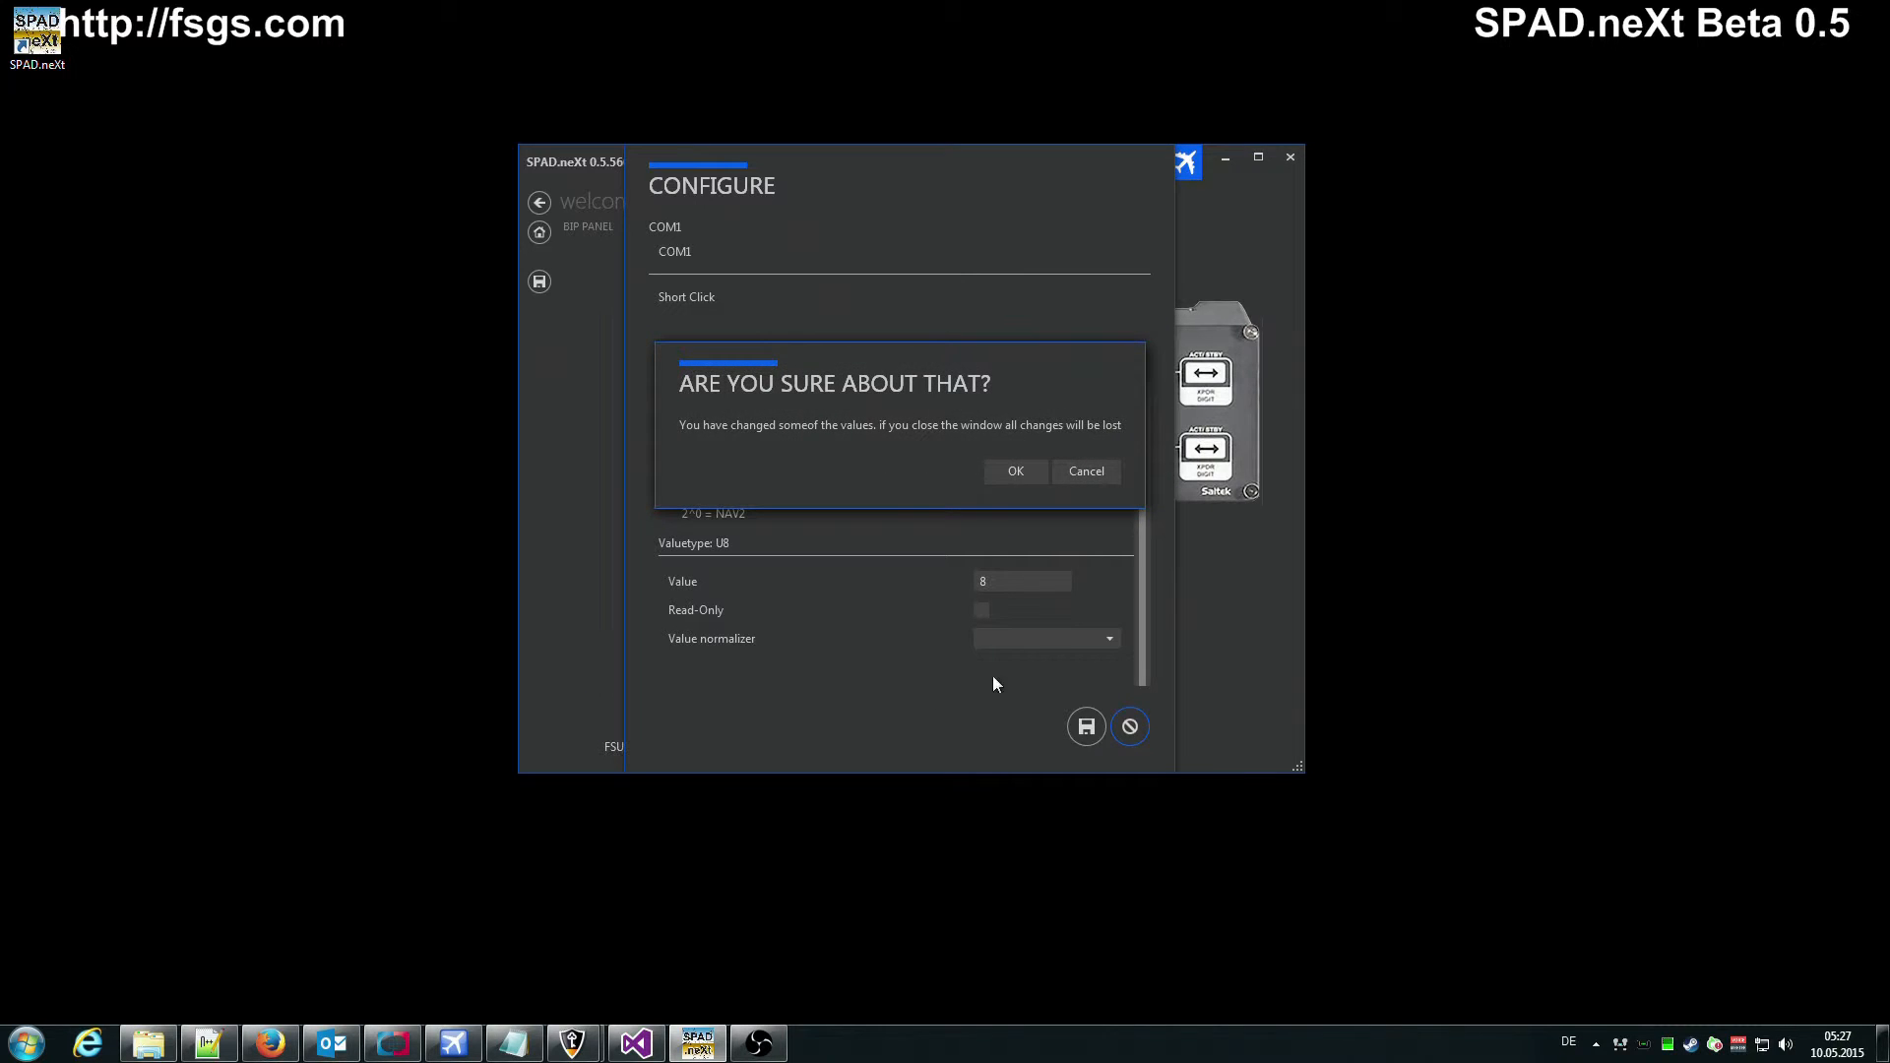
{"action": "left_click", "coordinate": [996, 465]}
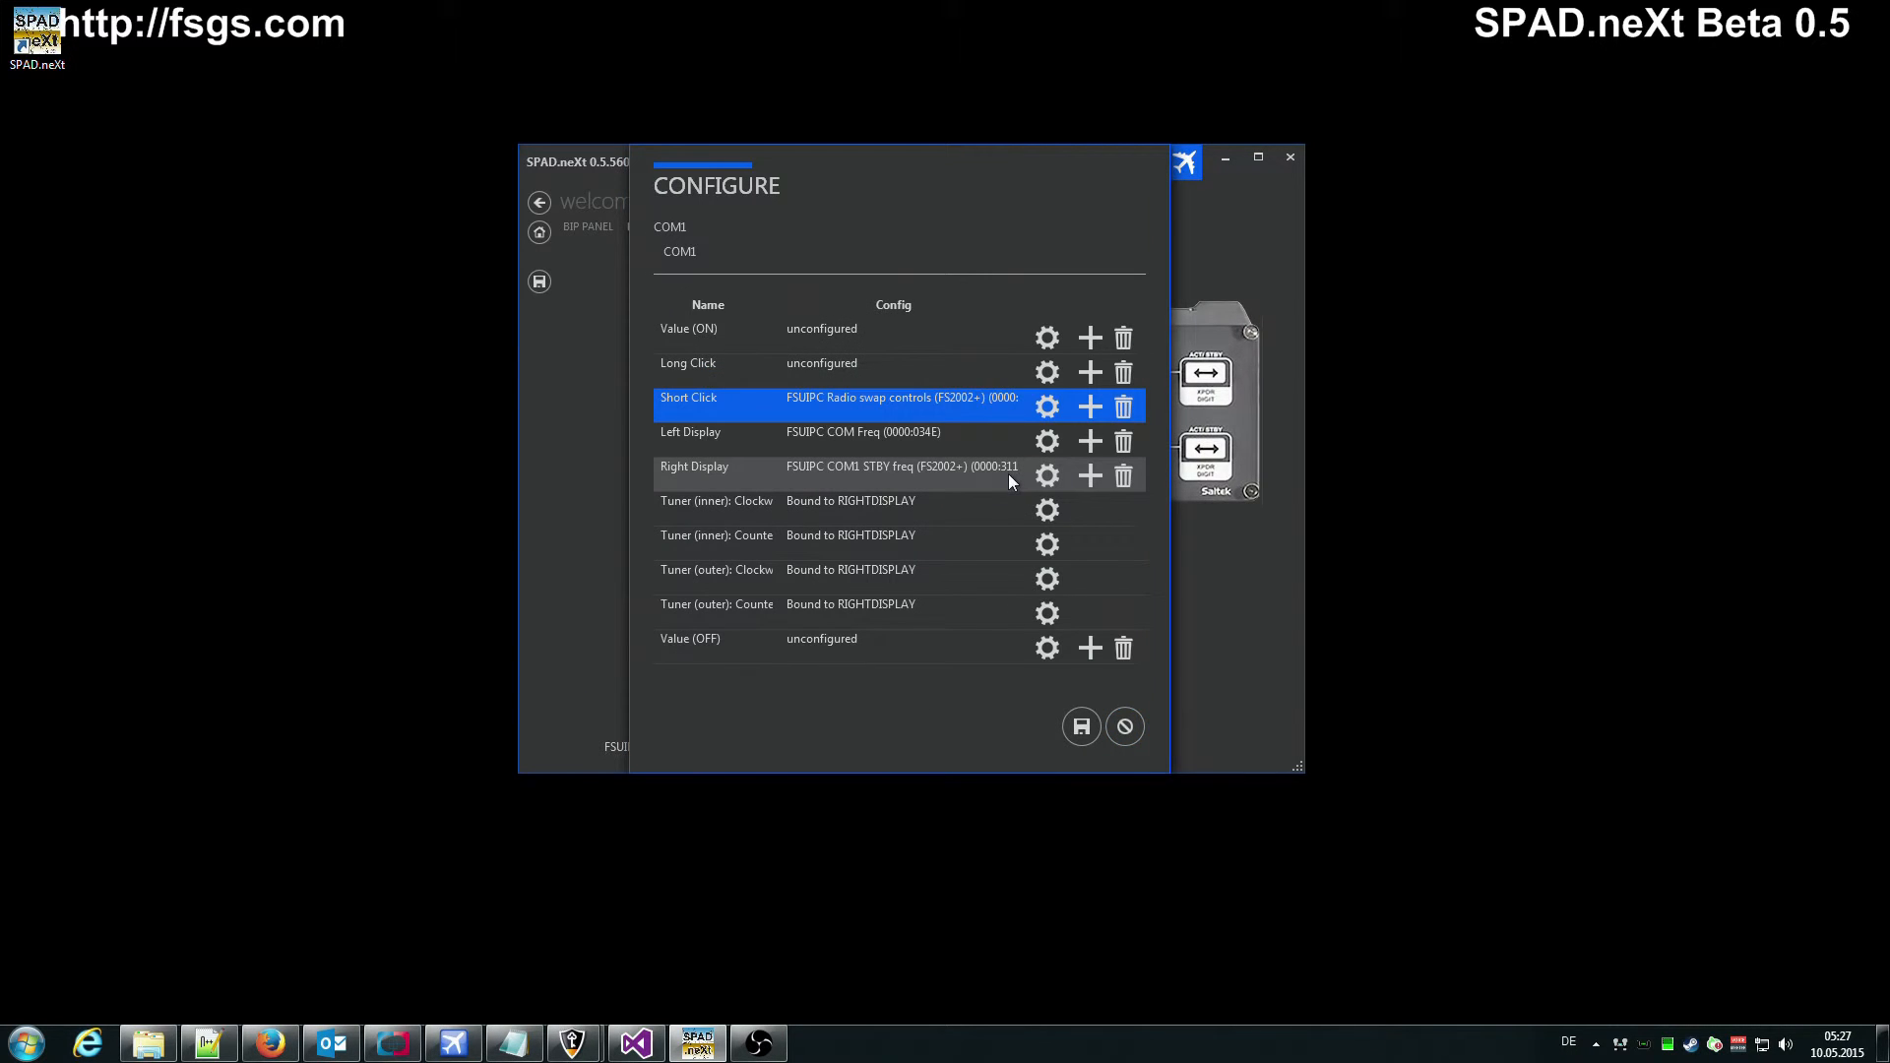
Review the value normalizer options for COM1's Right Display and save it with COM Frequency
{"action": "left_click", "coordinate": [871, 463]}
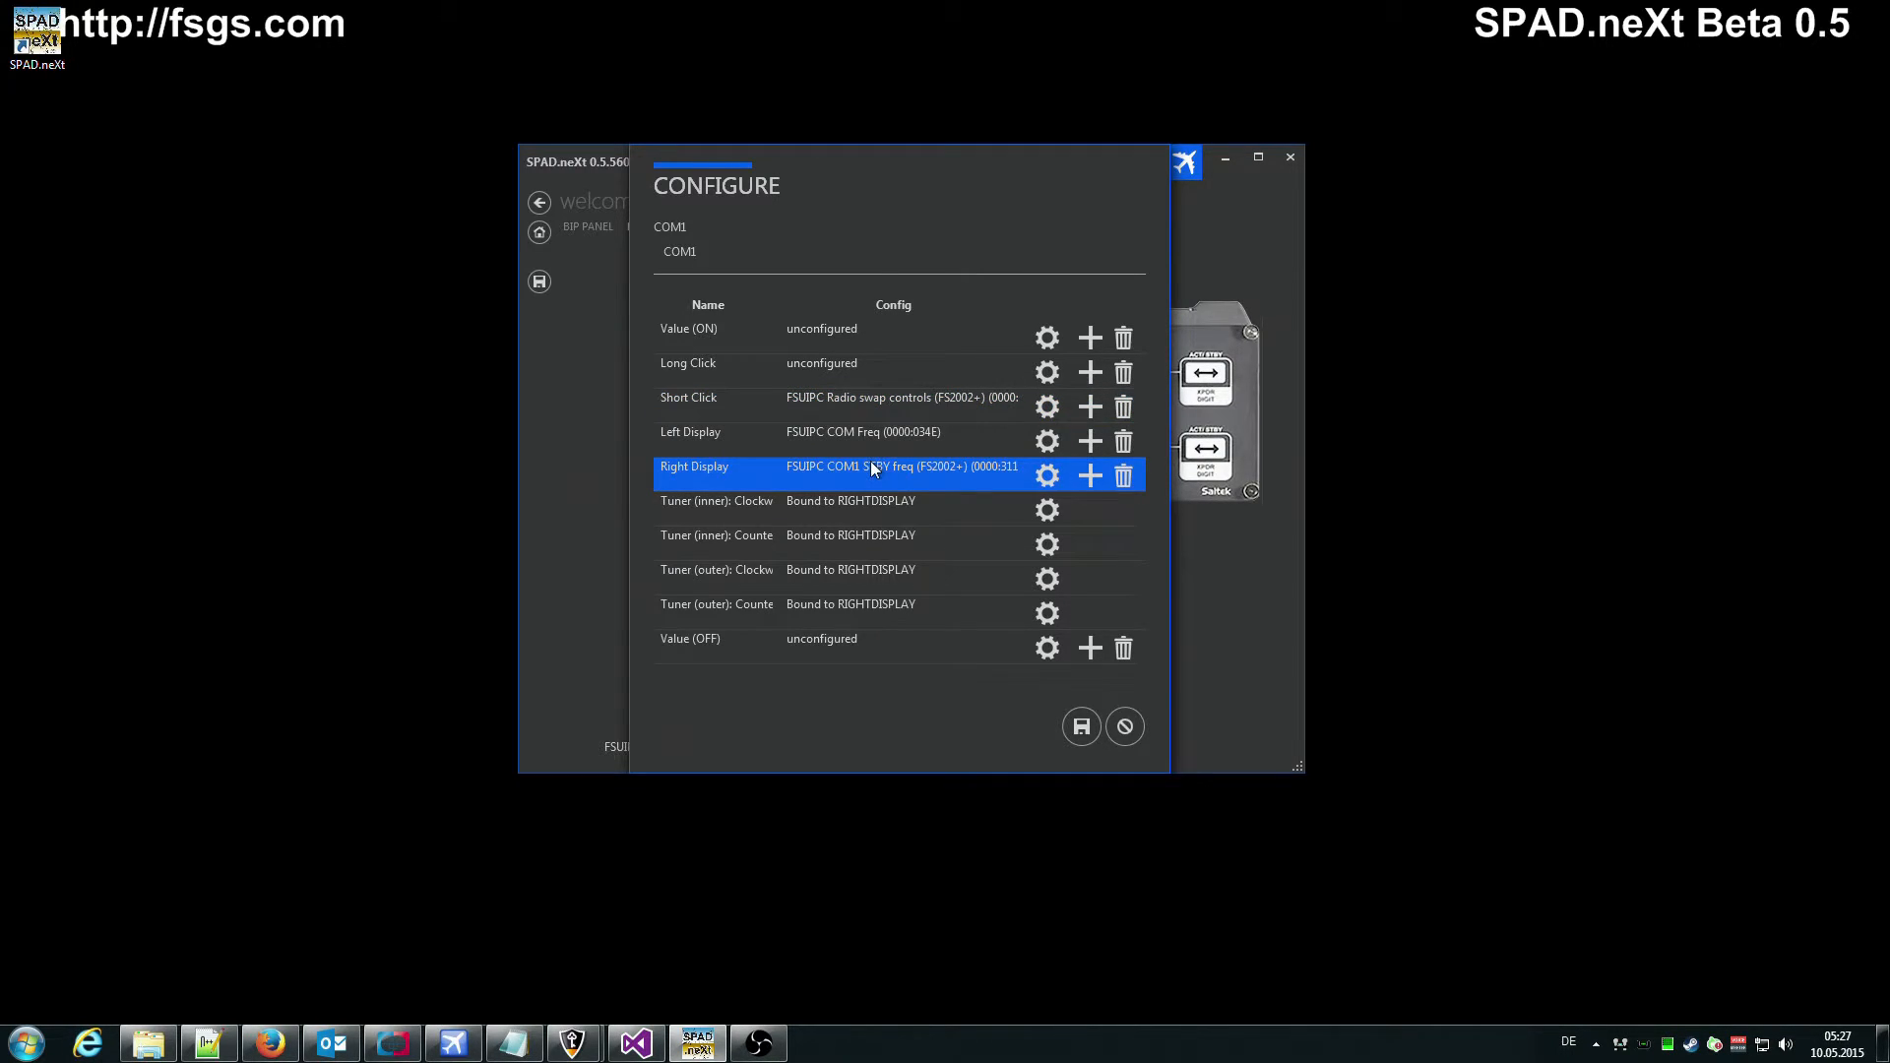
{"action": "left_click", "coordinate": [1046, 476]}
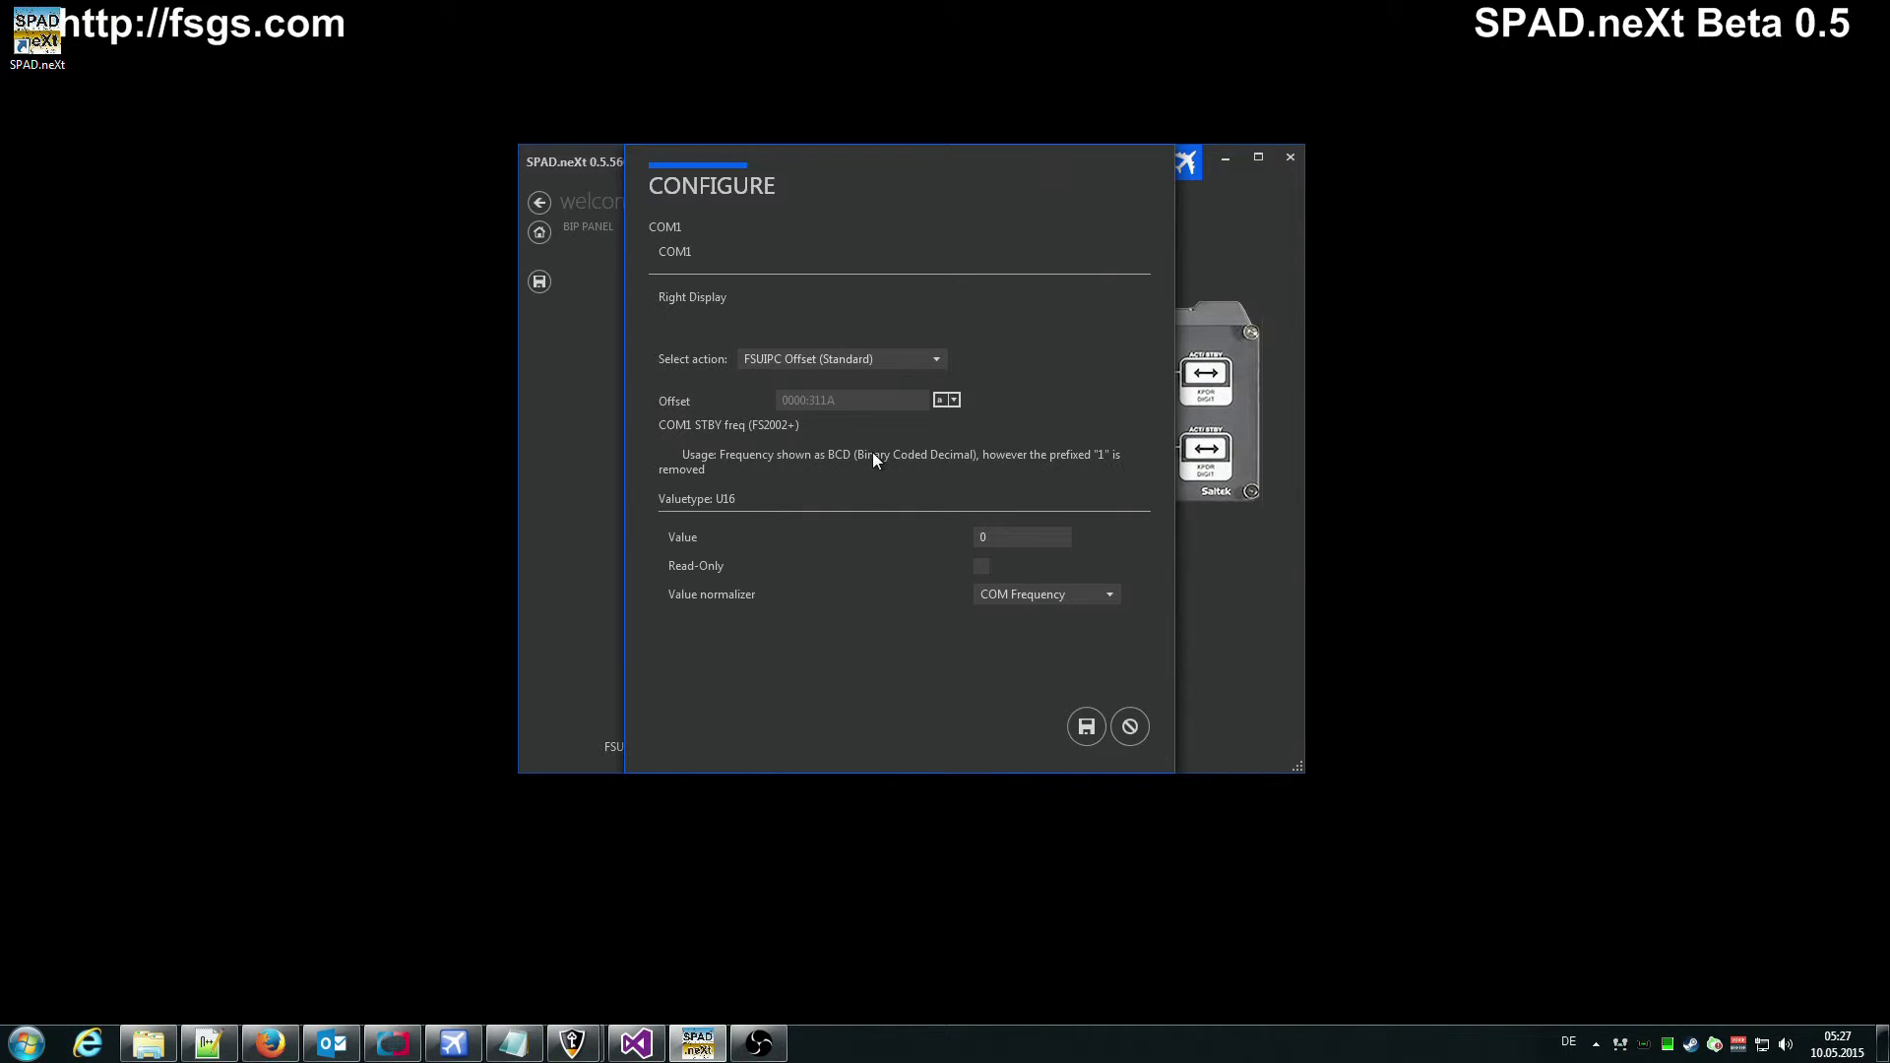
{"action": "left_click", "coordinate": [1114, 595]}
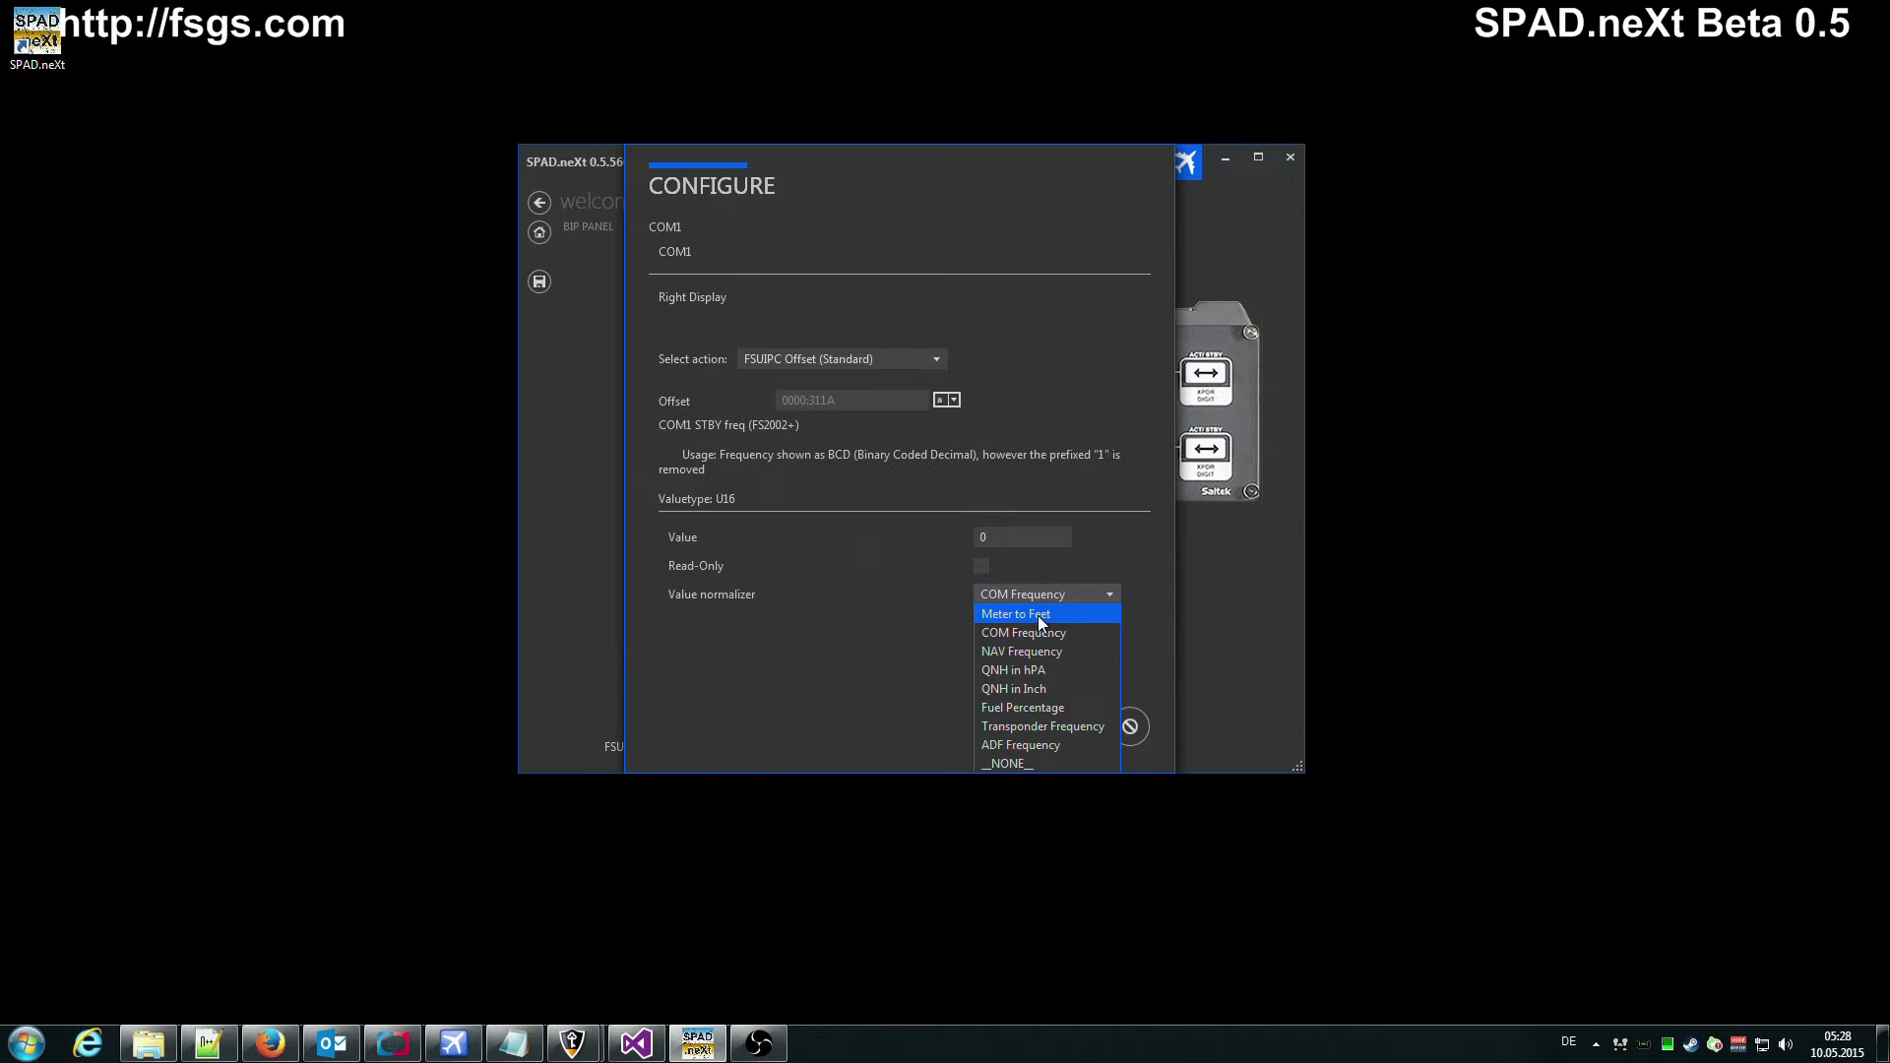
{"action": "left_click", "coordinate": [884, 628]}
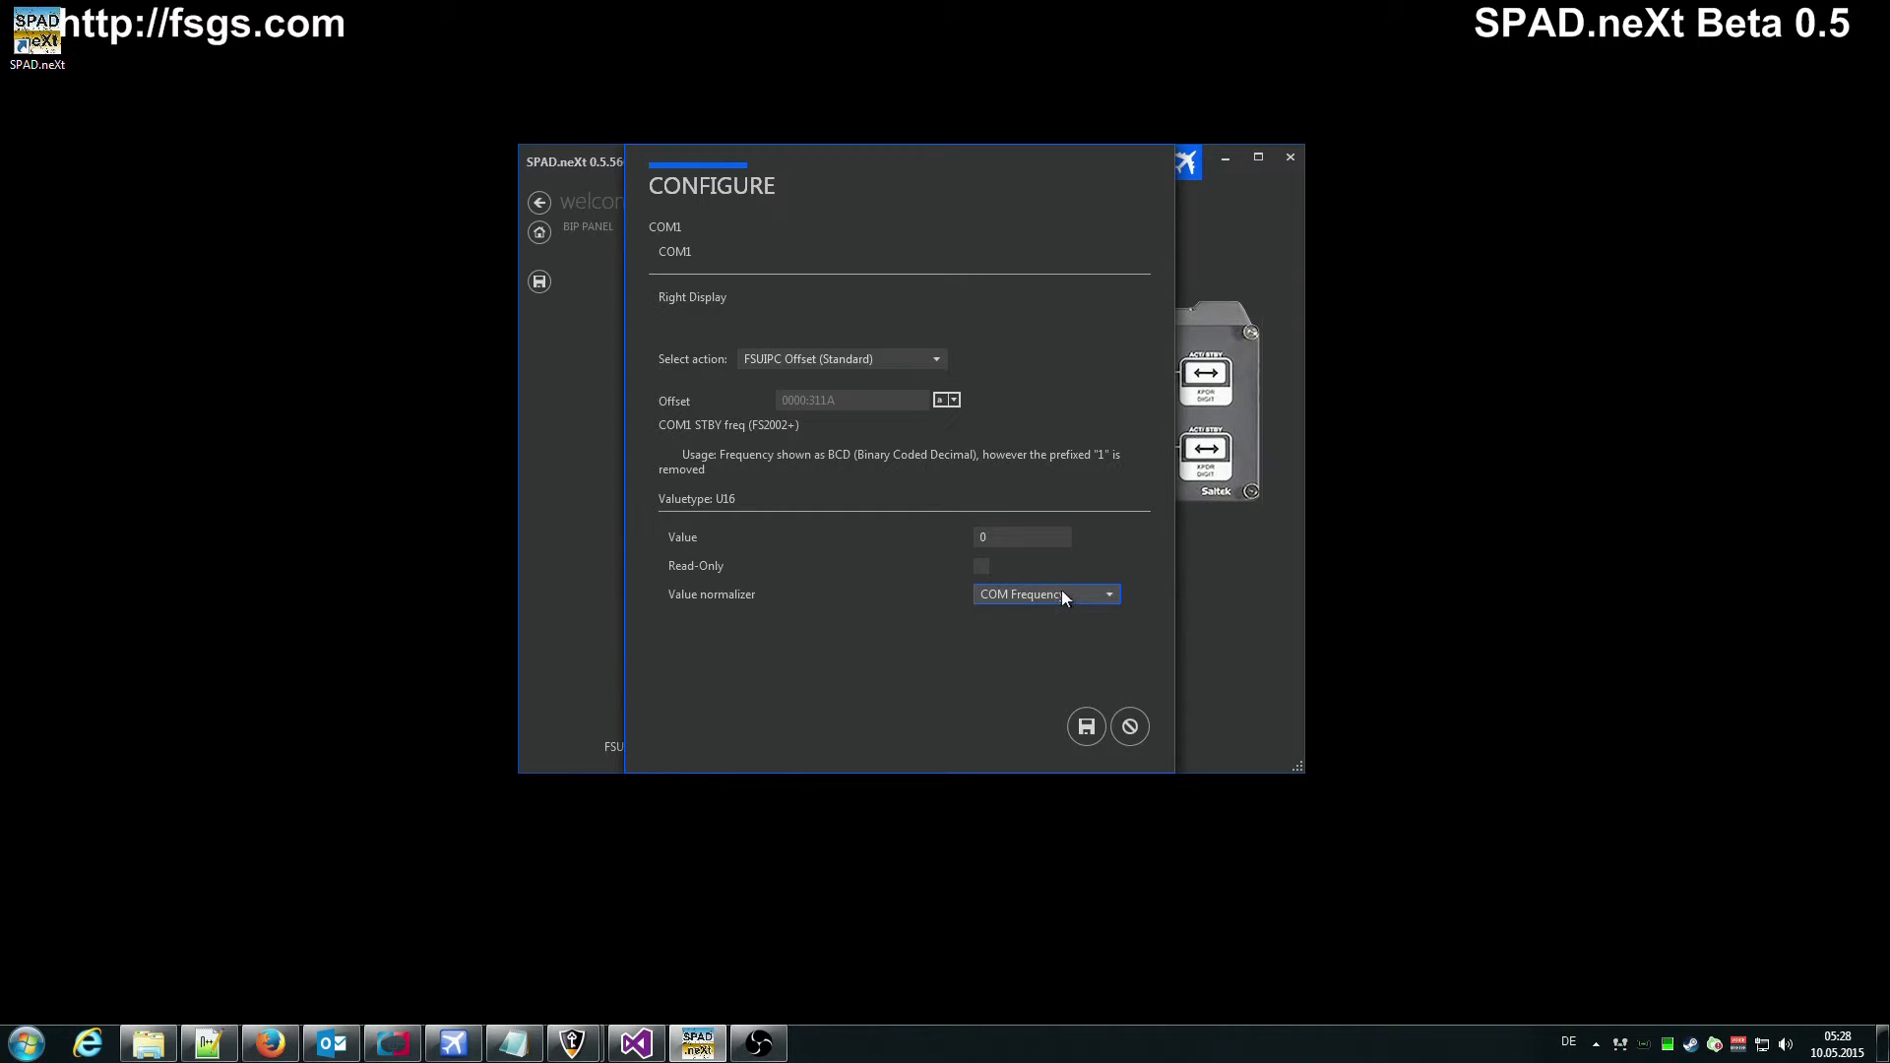
{"action": "left_click", "coordinate": [1083, 726]}
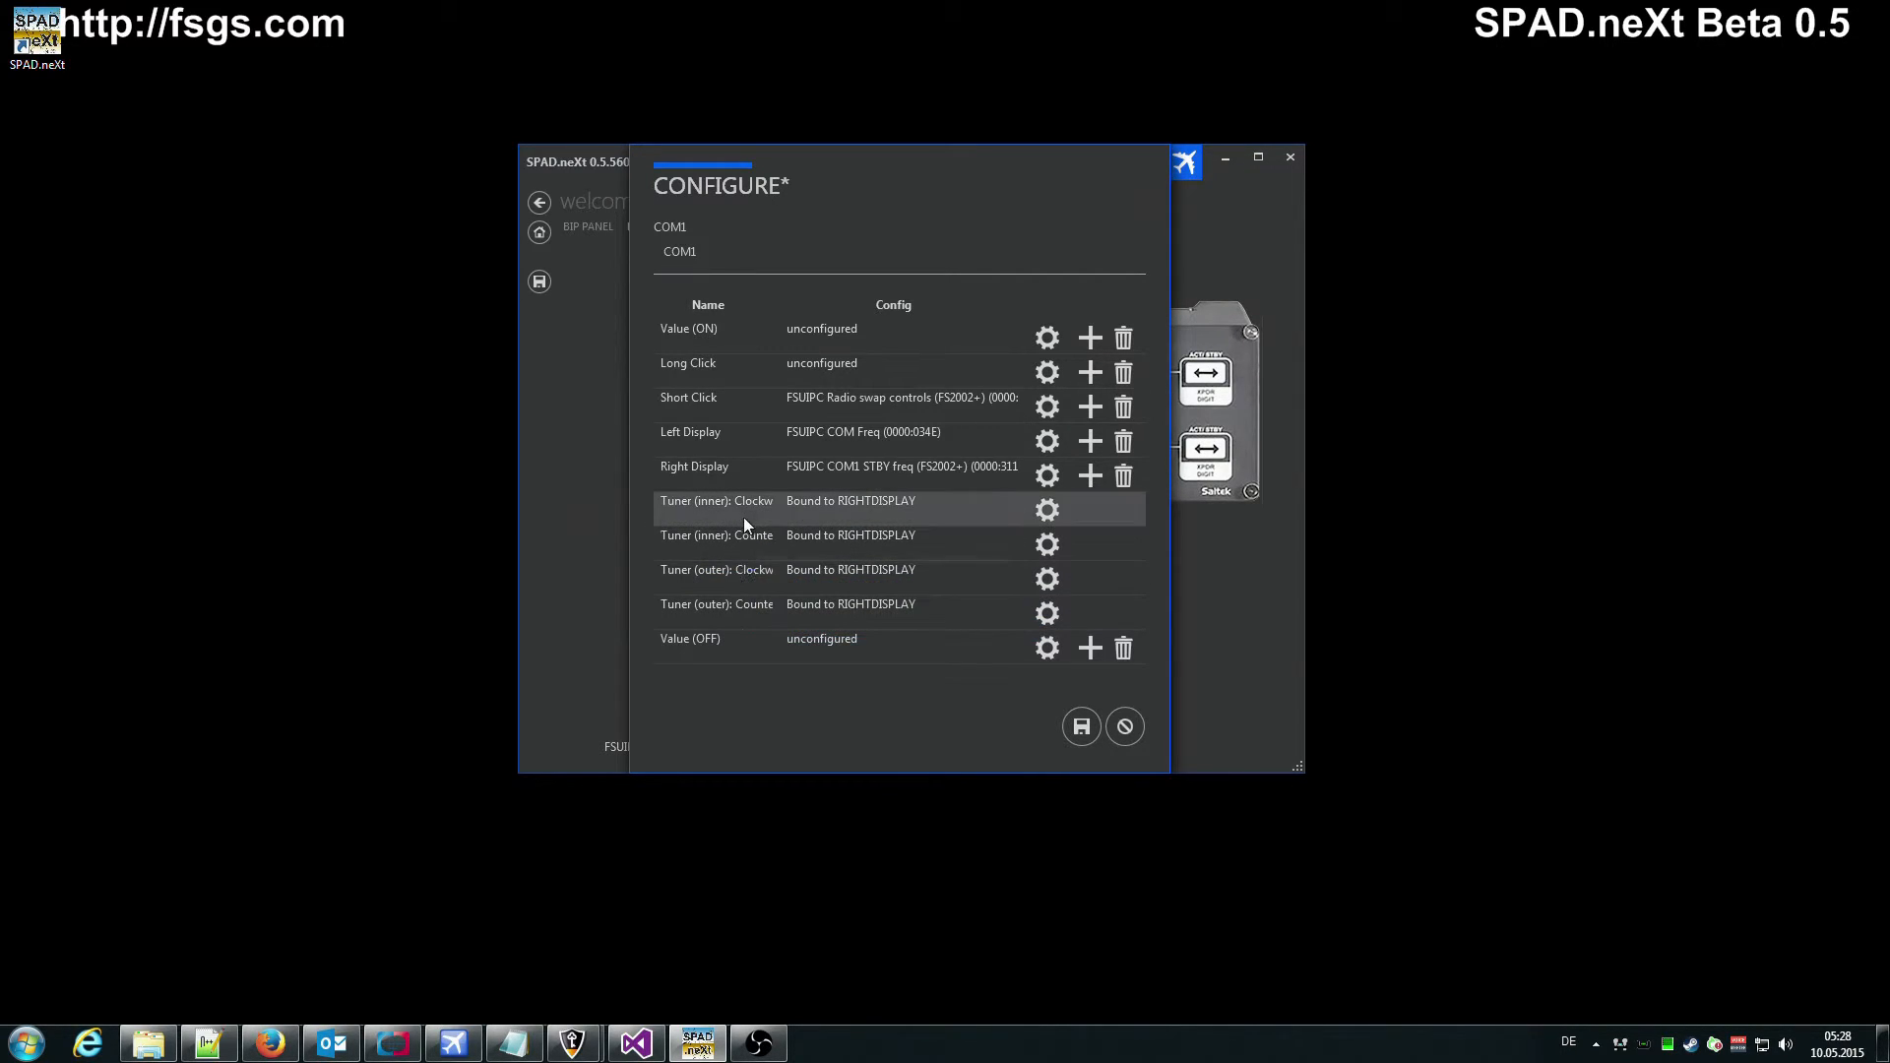
Bind COM1's inner tuner clockwise event to the Right Display value and save the COM1 configuration
{"action": "left_click", "coordinate": [1048, 509]}
{"action": "left_click", "coordinate": [897, 403]}
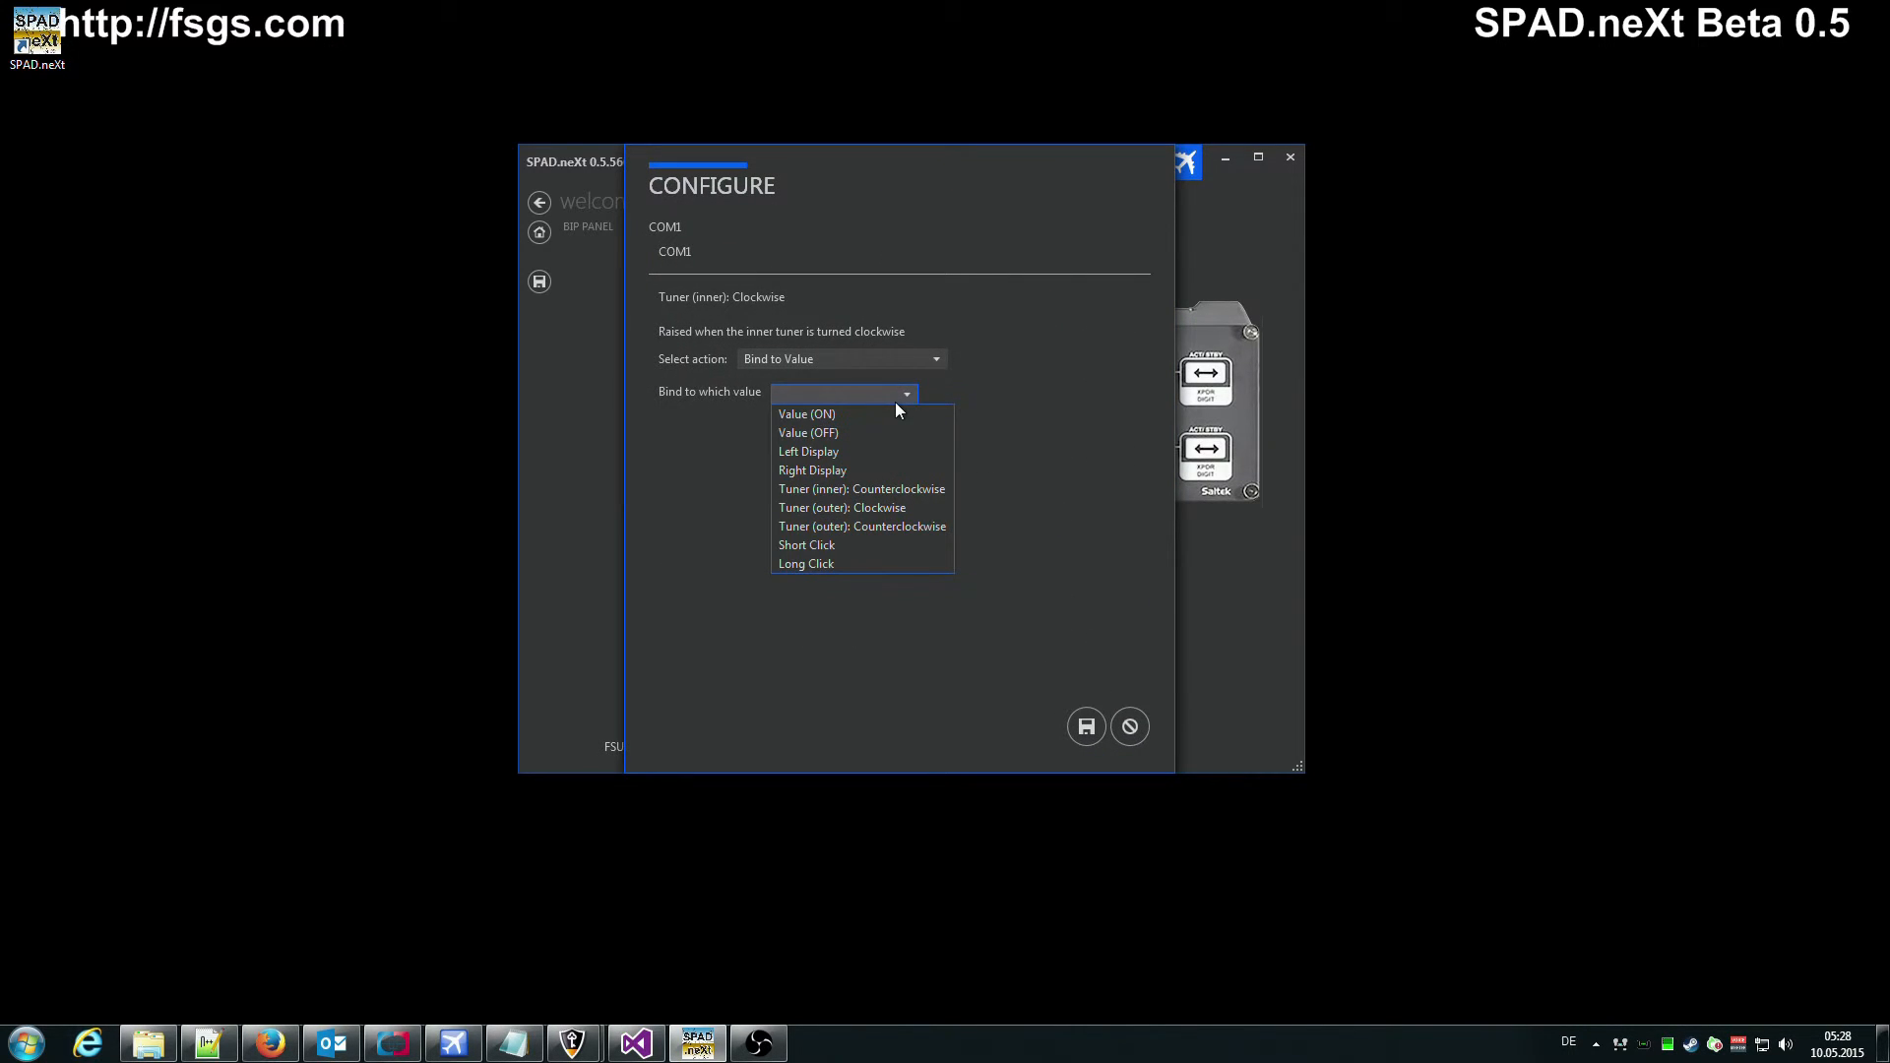
{"action": "left_click", "coordinate": [1113, 398]}
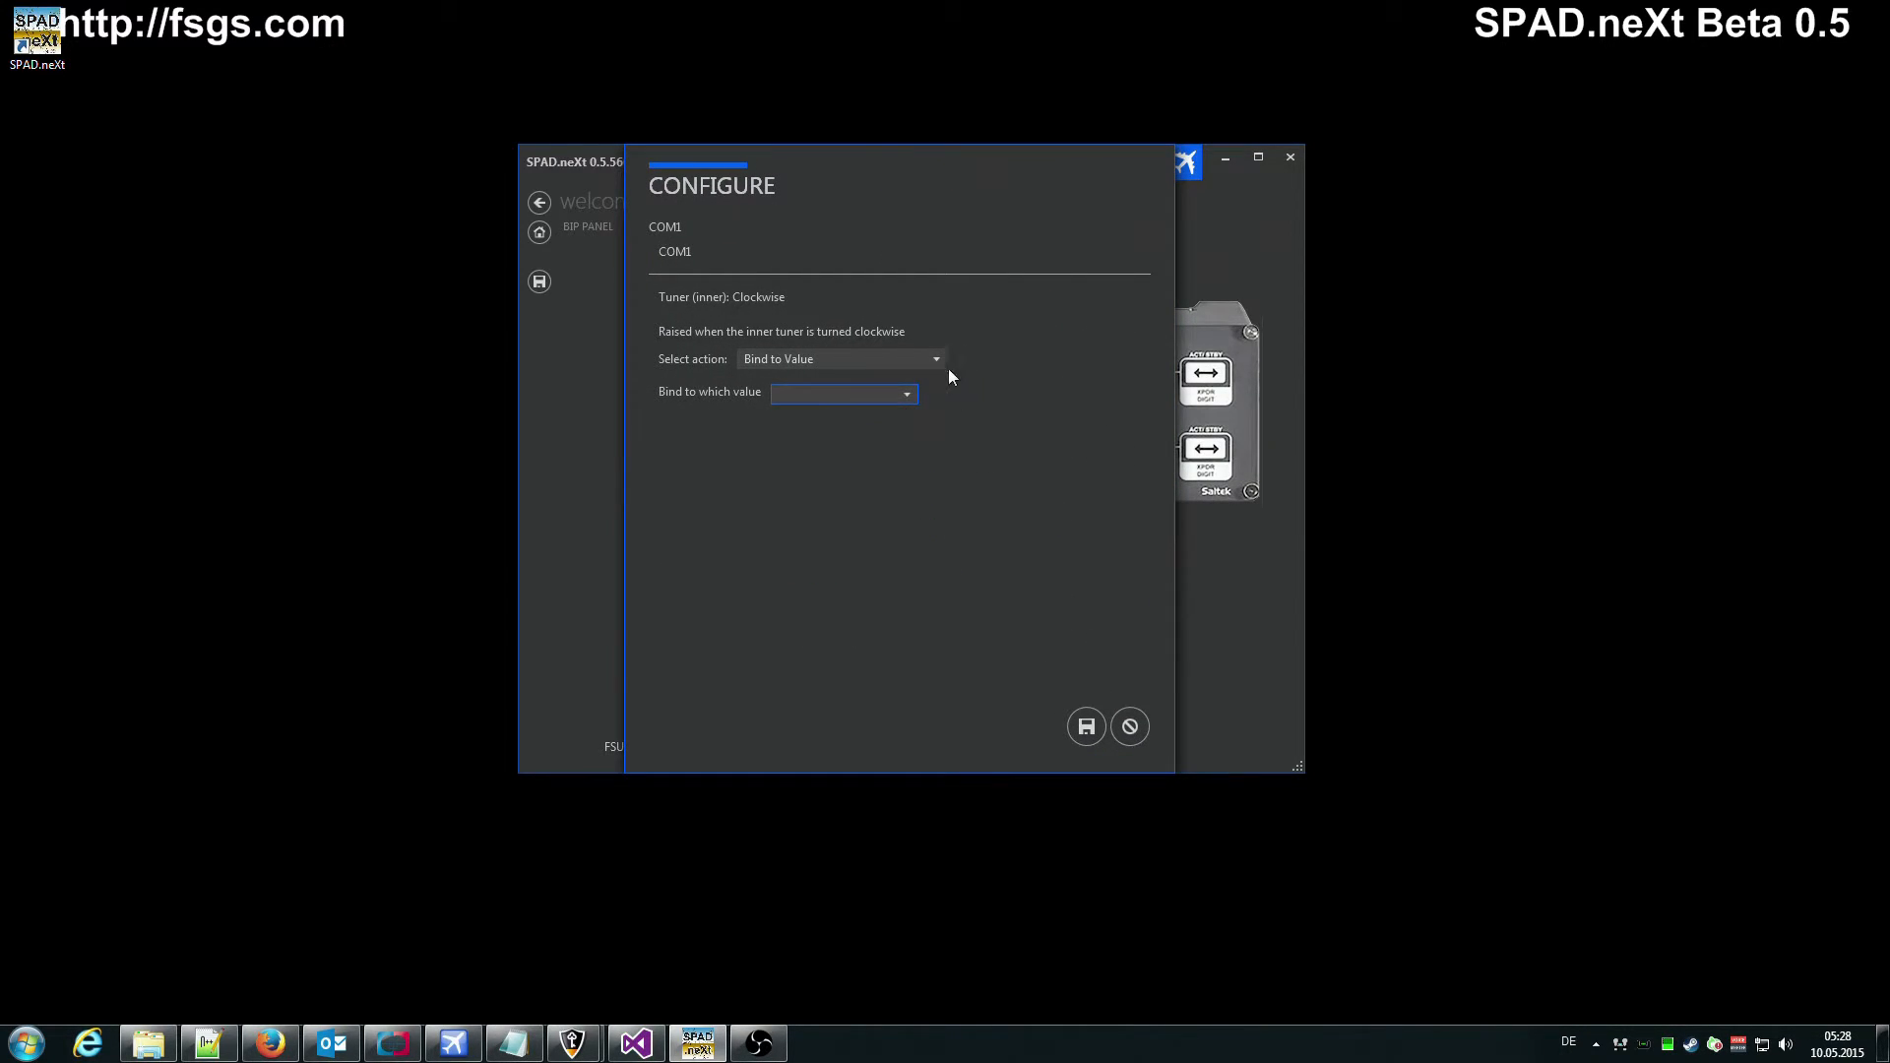
{"action": "left_click", "coordinate": [940, 361]}
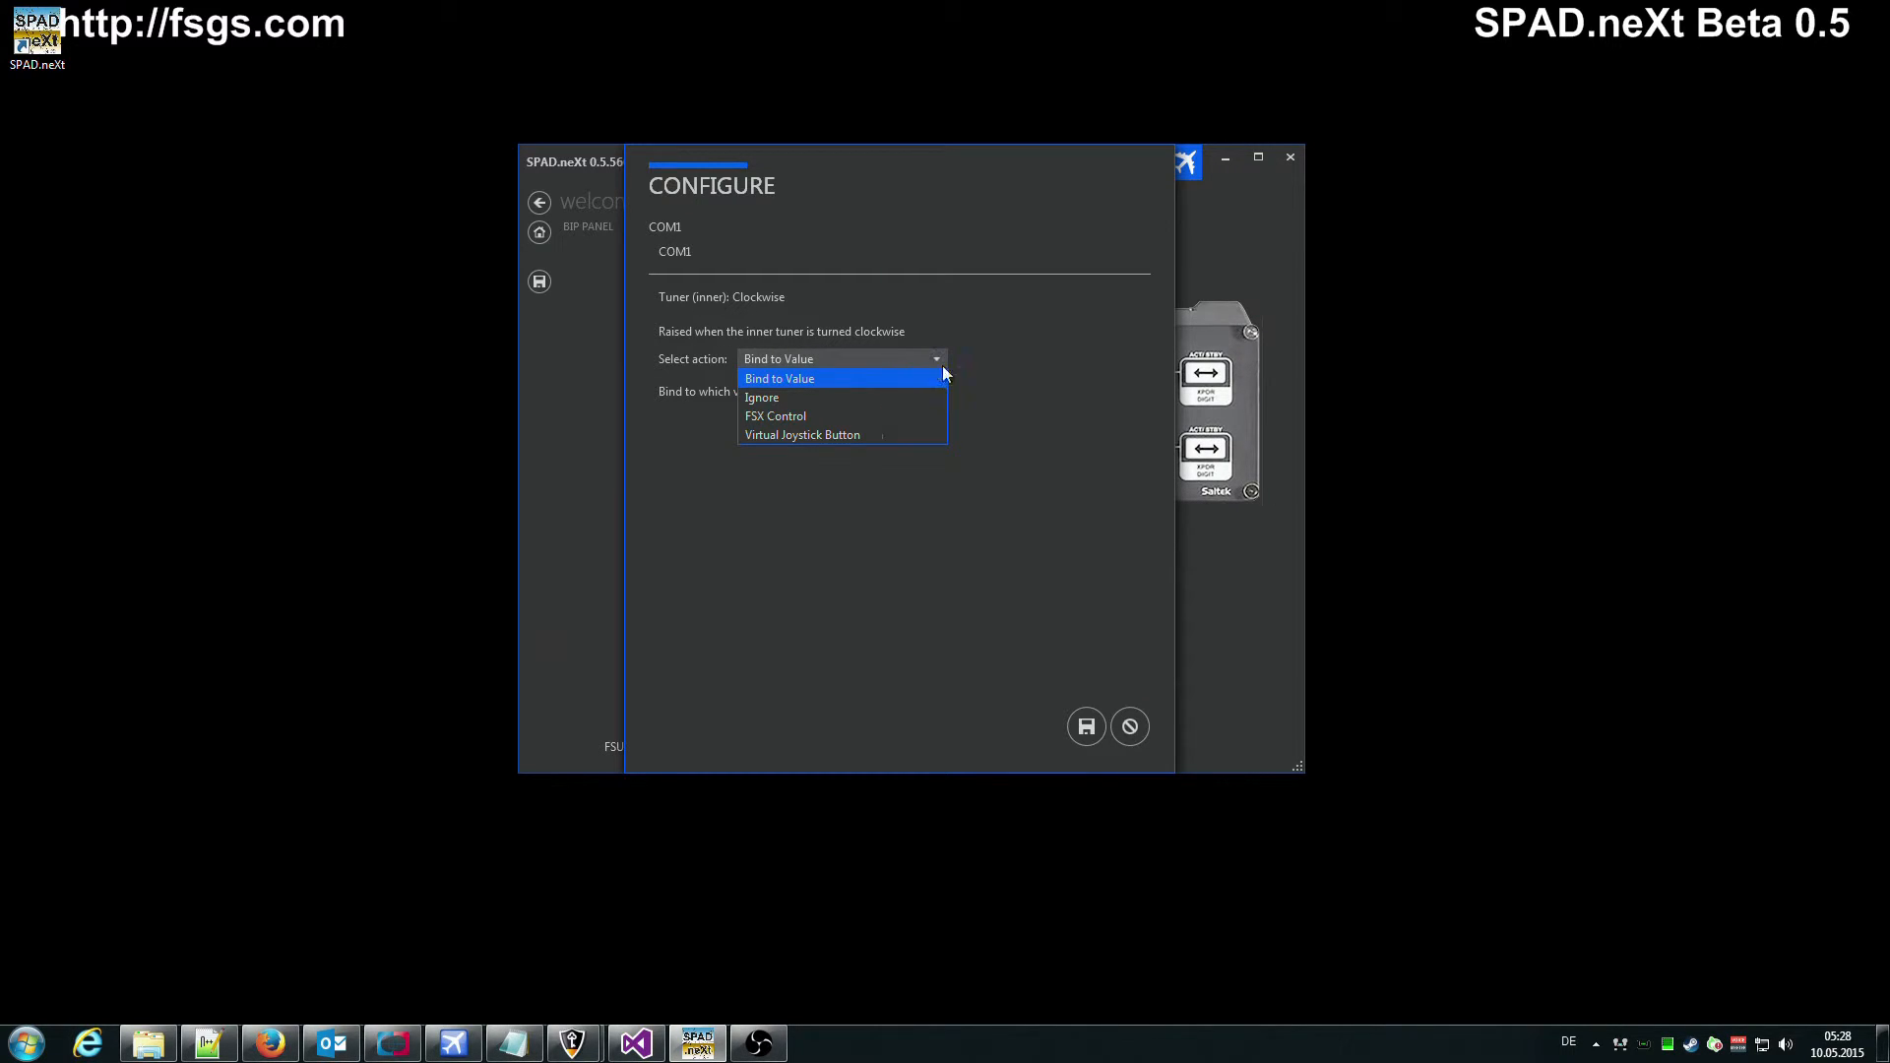
{"action": "left_click", "coordinate": [1037, 353]}
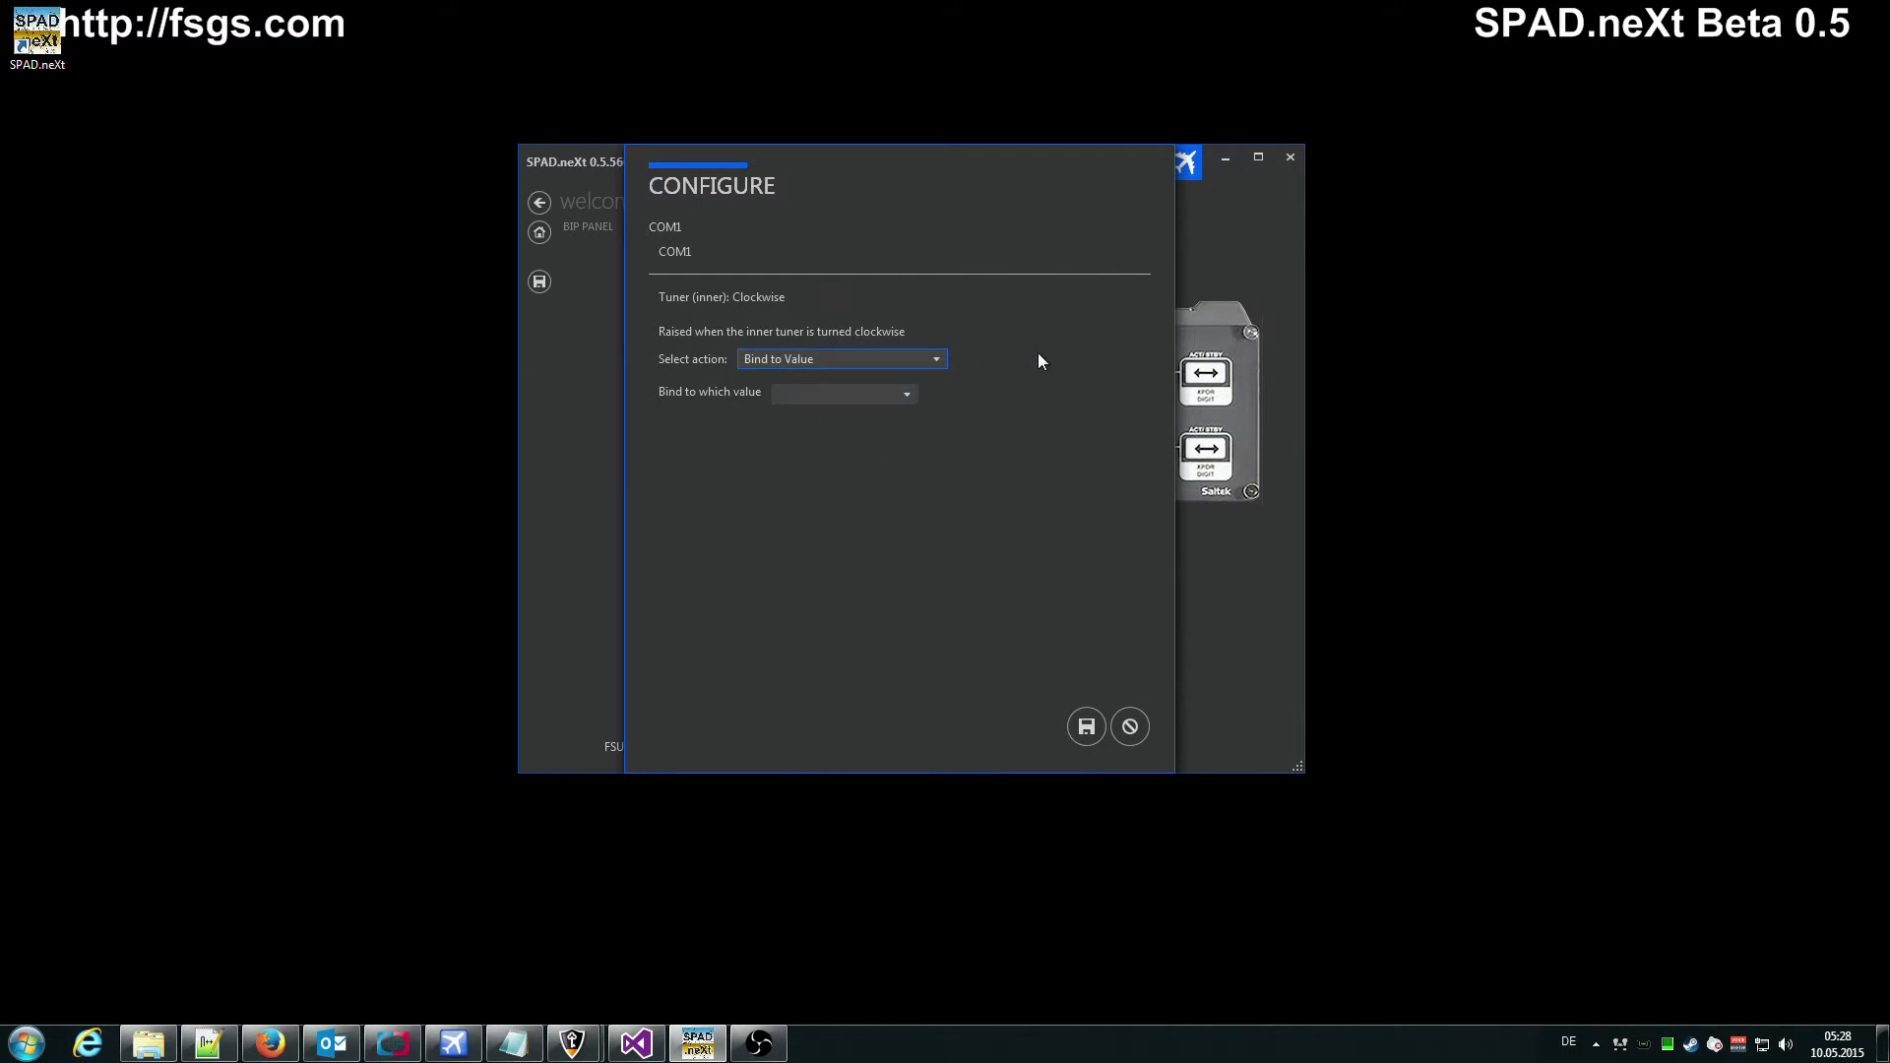
{"action": "left_click", "coordinate": [908, 396]}
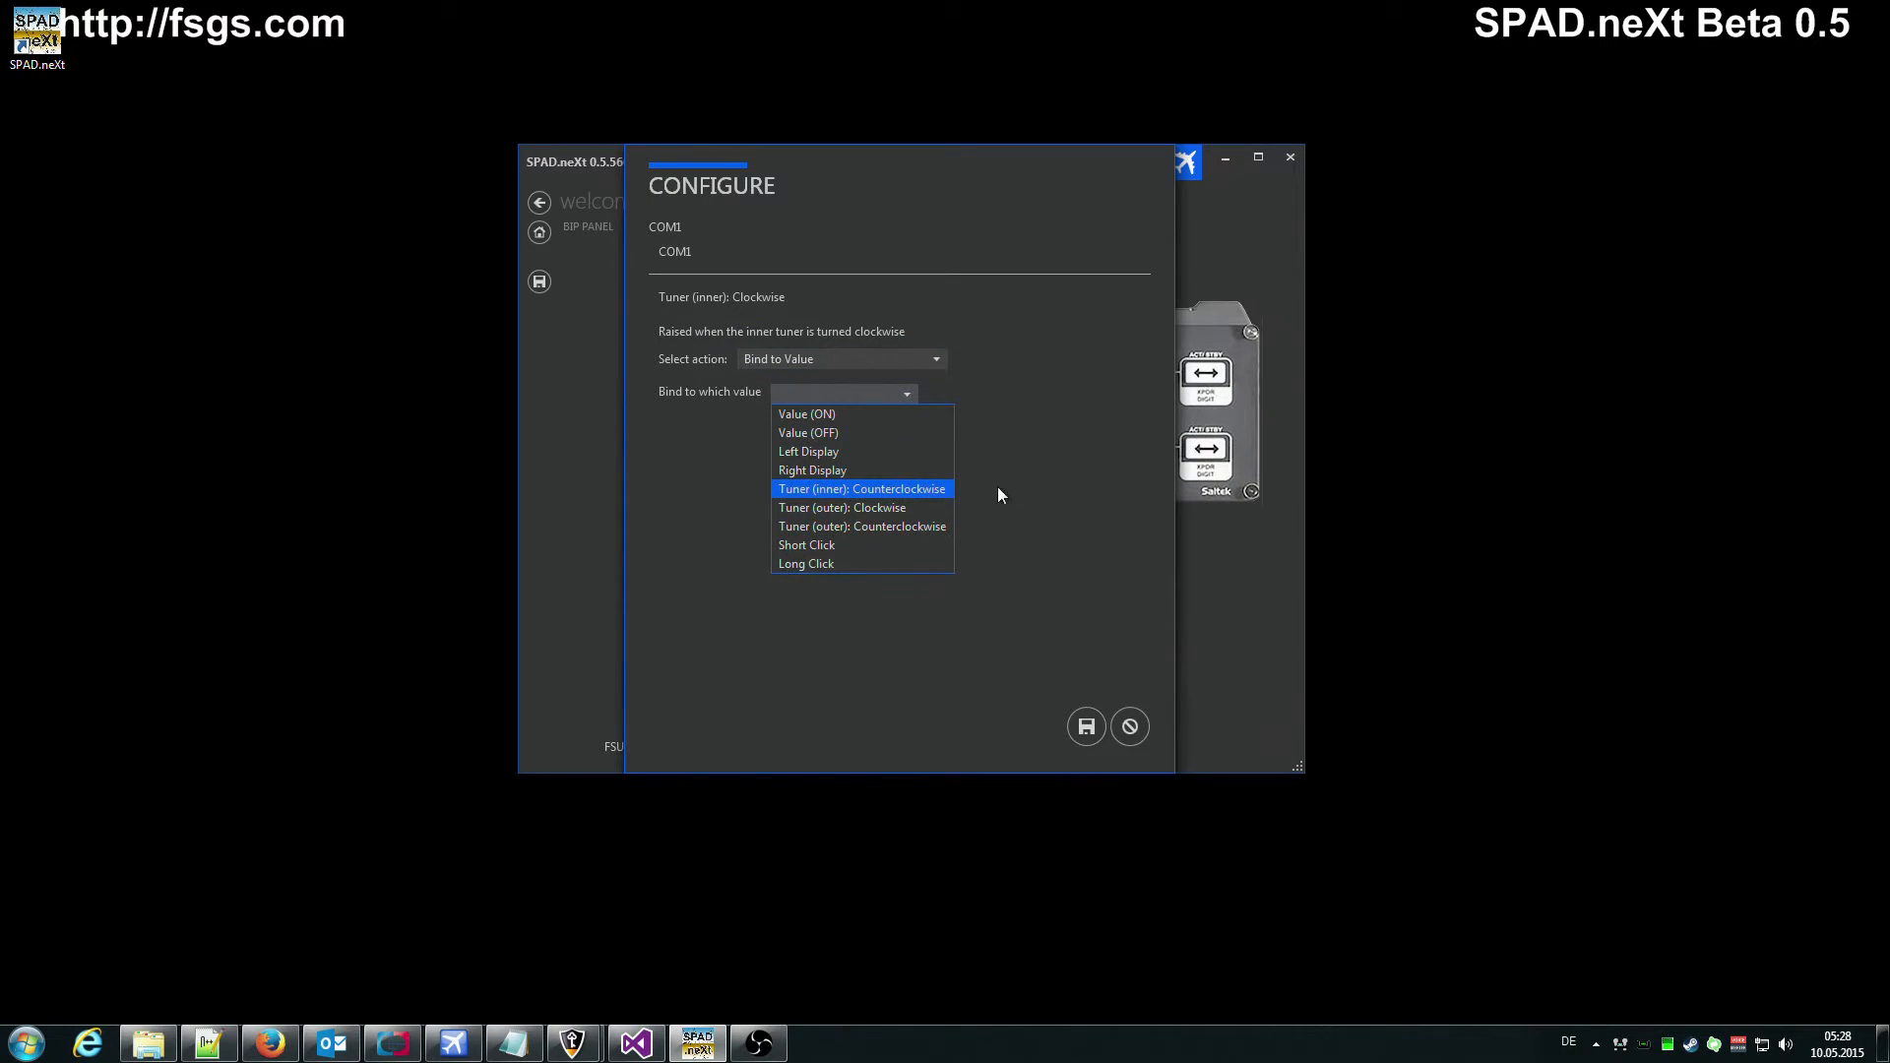
{"action": "left_click", "coordinate": [835, 470]}
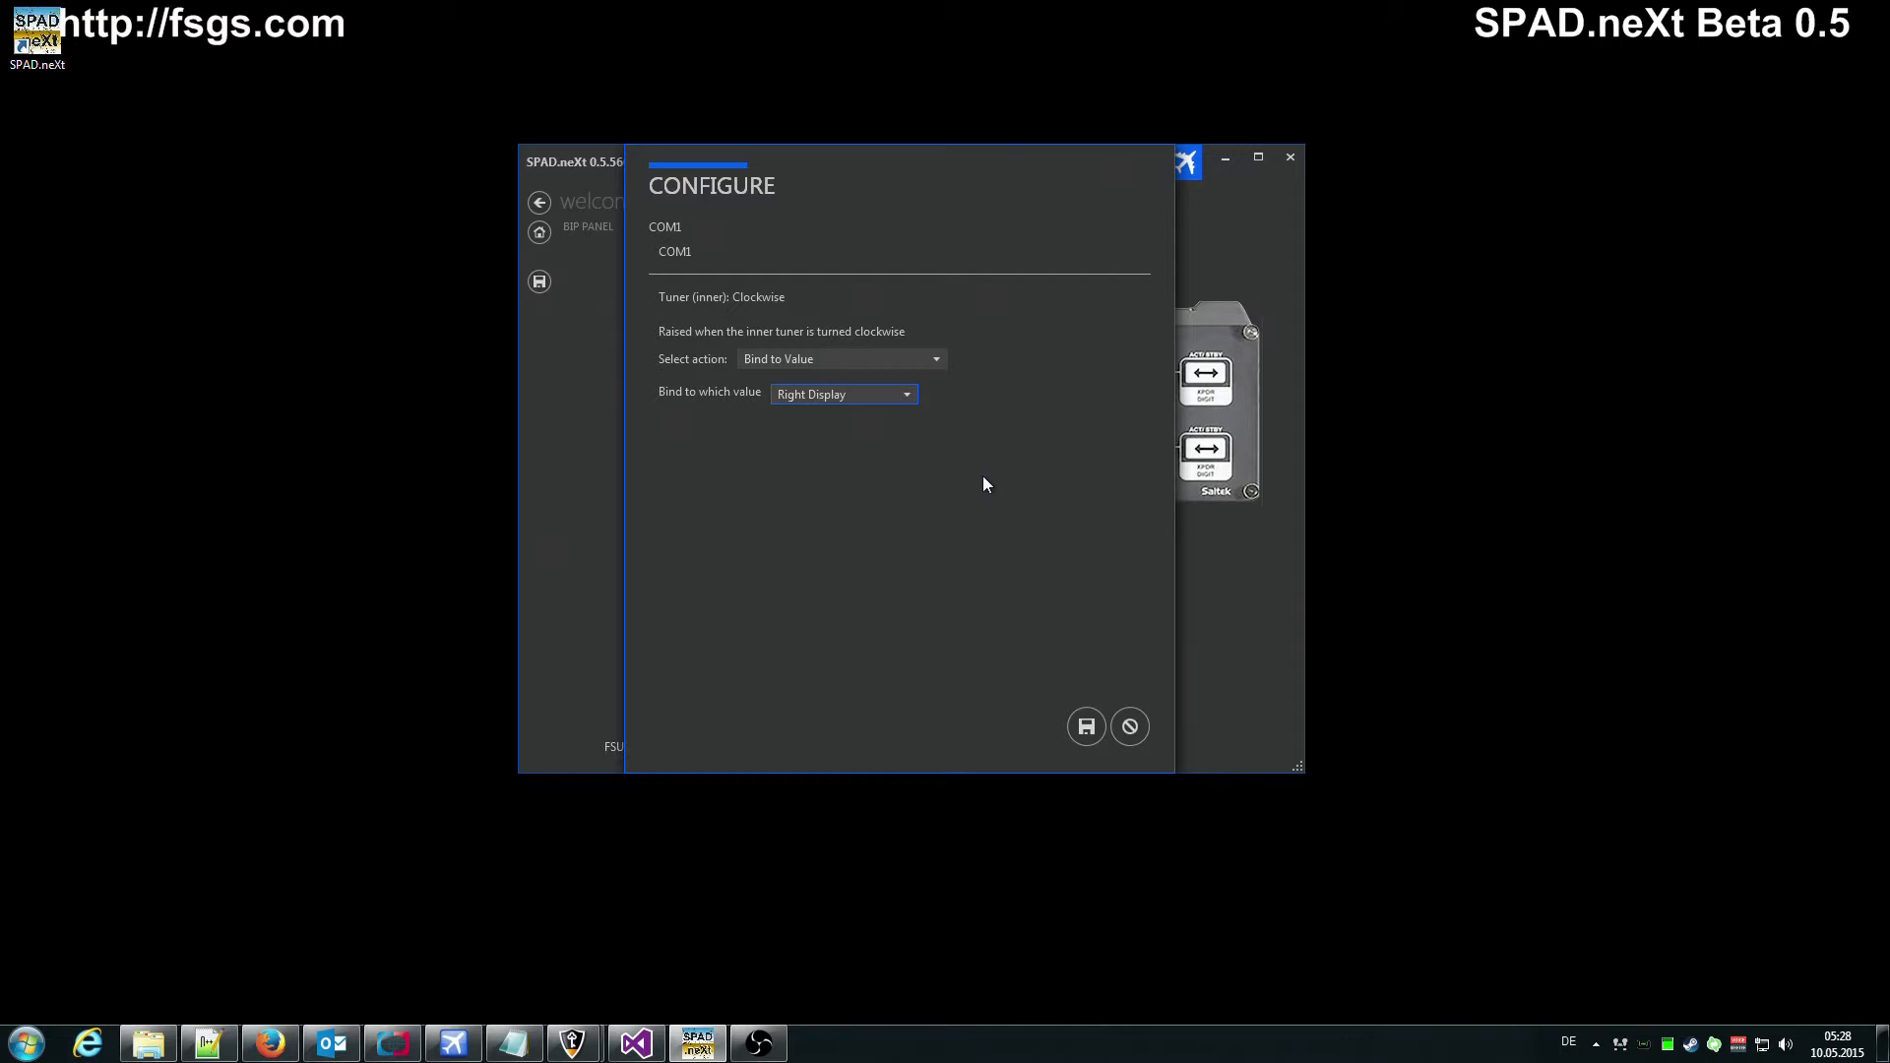
{"action": "left_click", "coordinate": [1087, 728]}
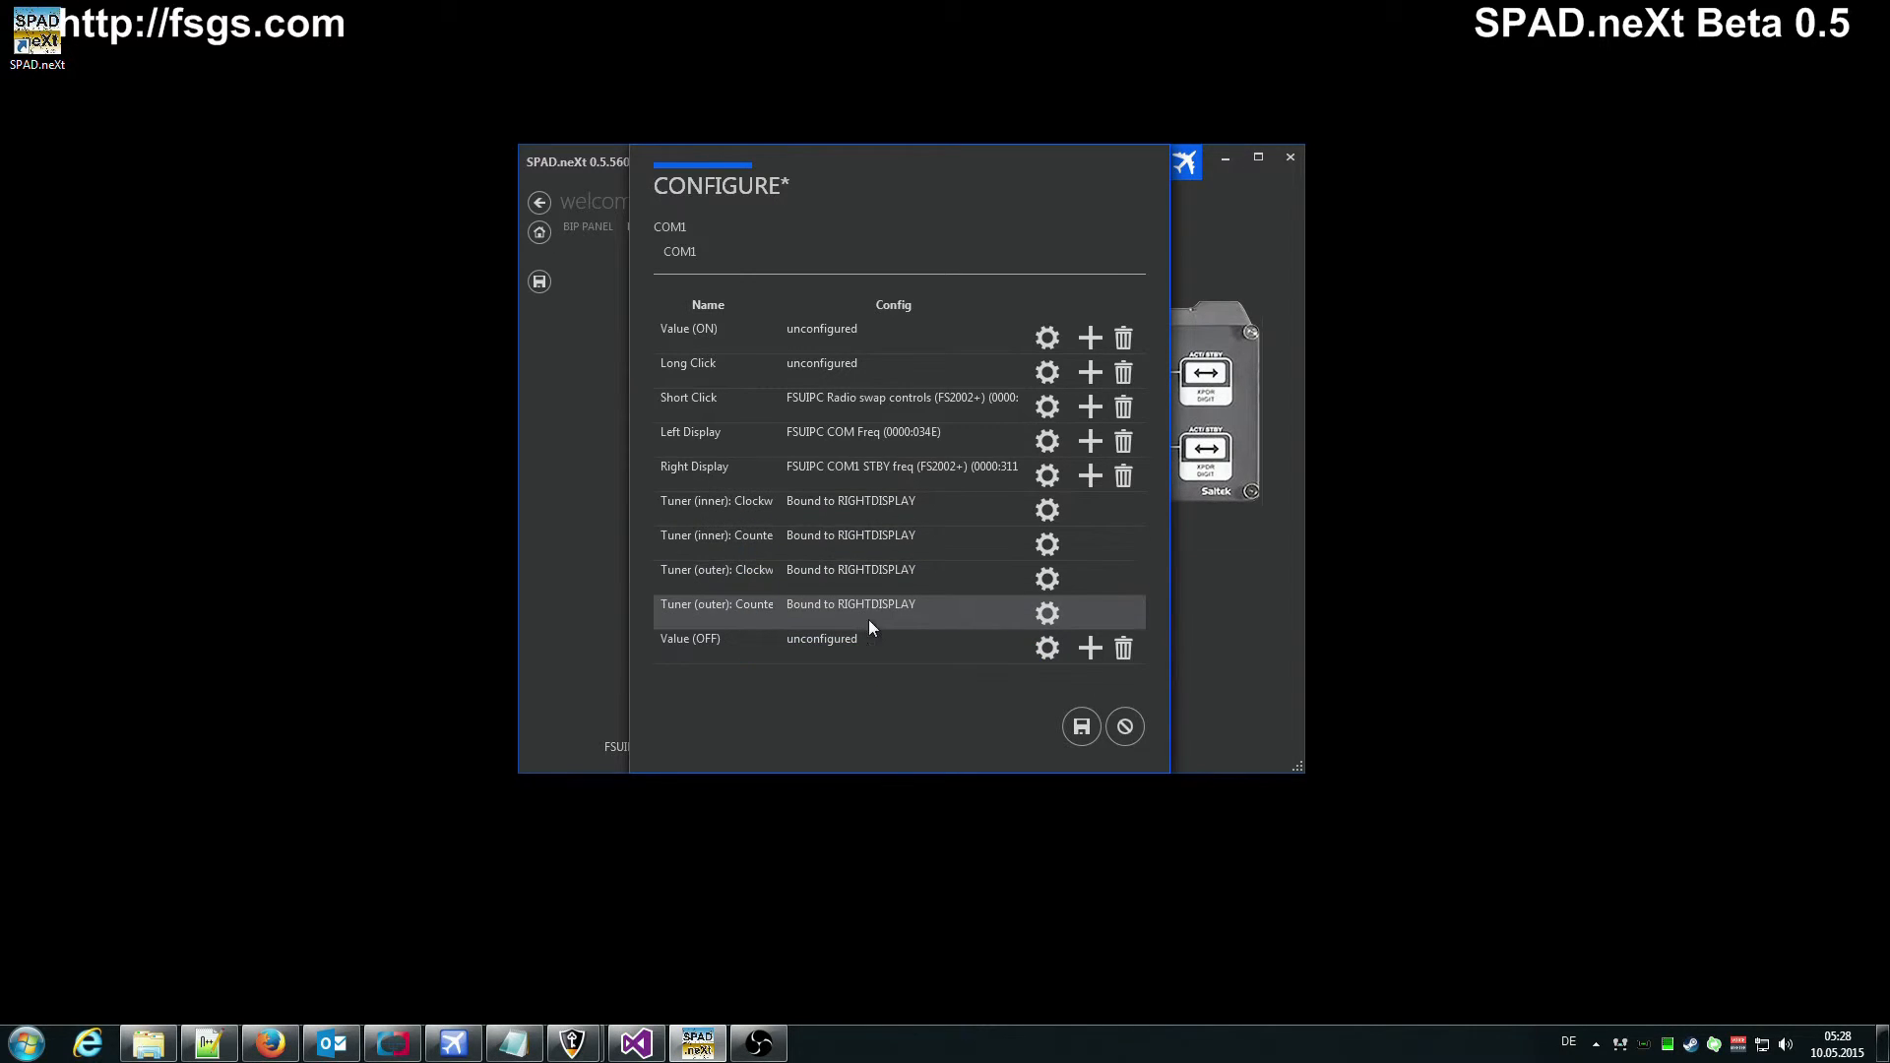
{"action": "left_click", "coordinate": [1074, 734]}
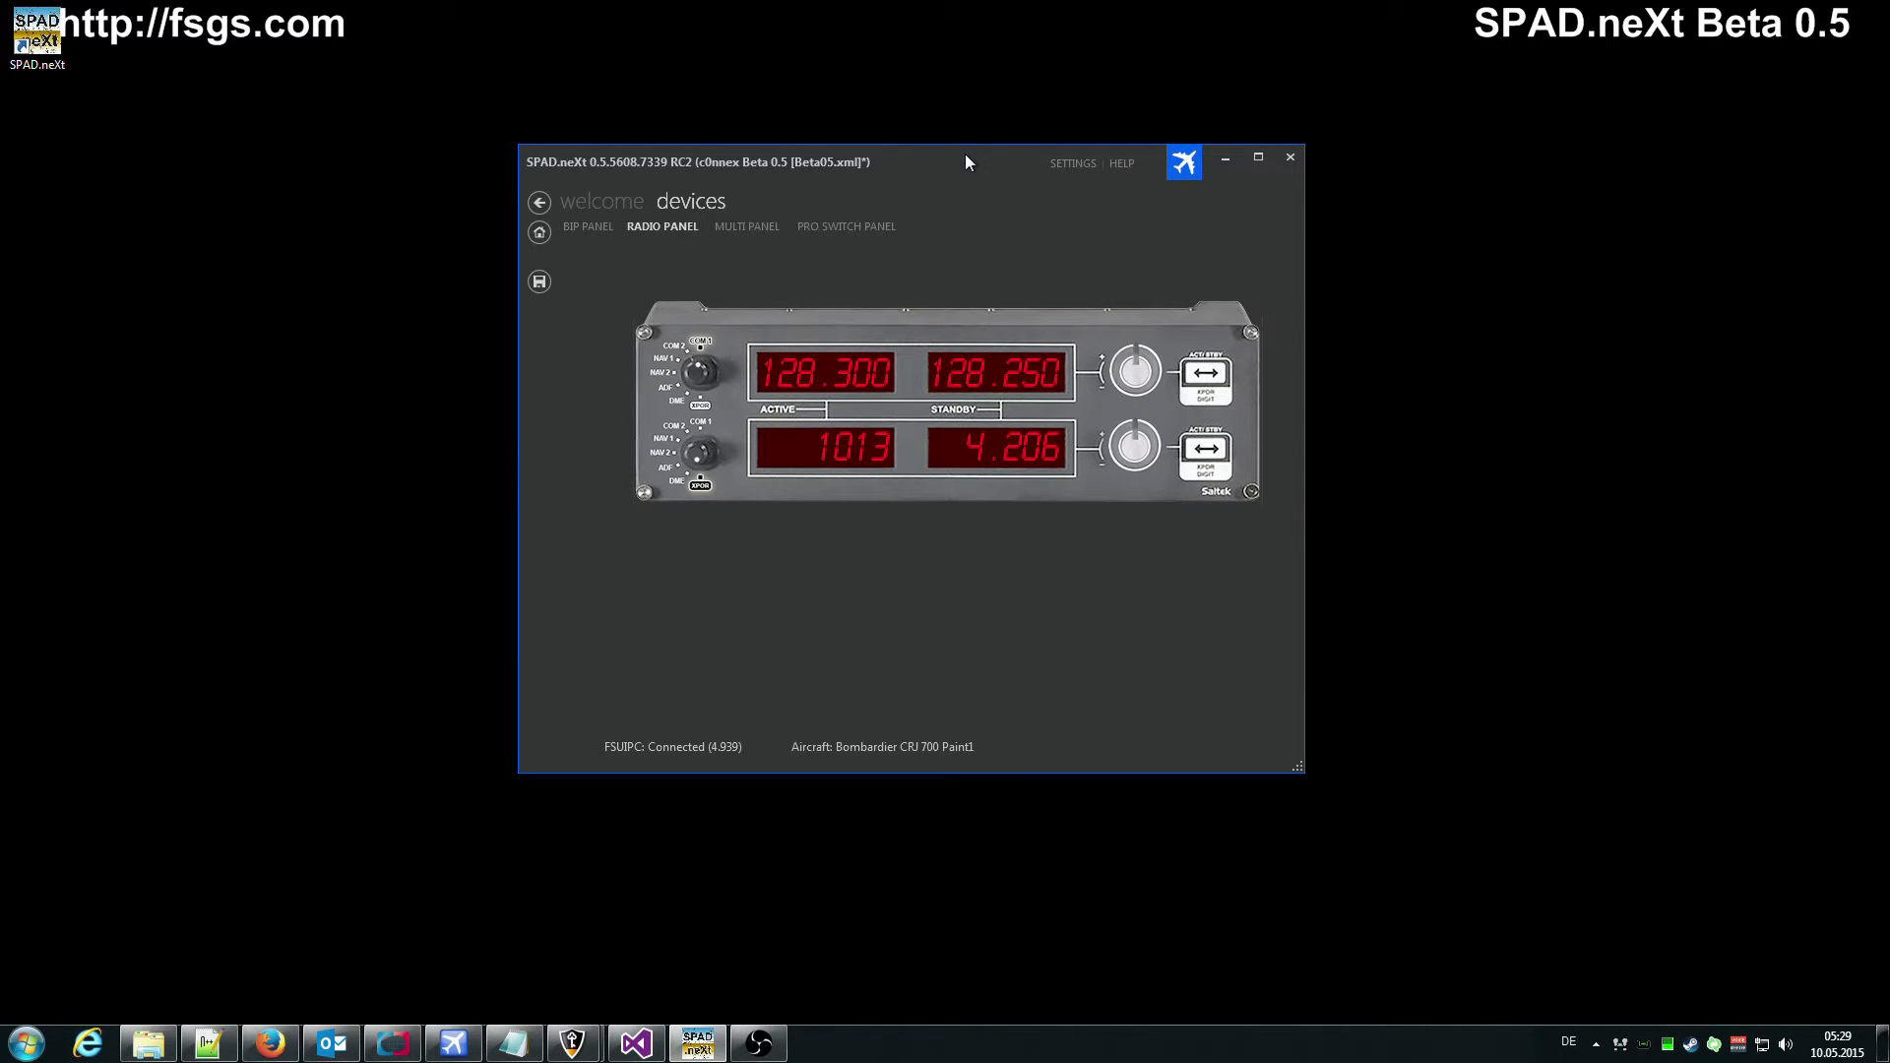
Switch to Microsoft Flight Simulator X and place its window beside the SPAD.neXt Radio Panel window
{"action": "left_click_drag", "start_coordinate": [965, 153], "coordinate": [1516, 79]}
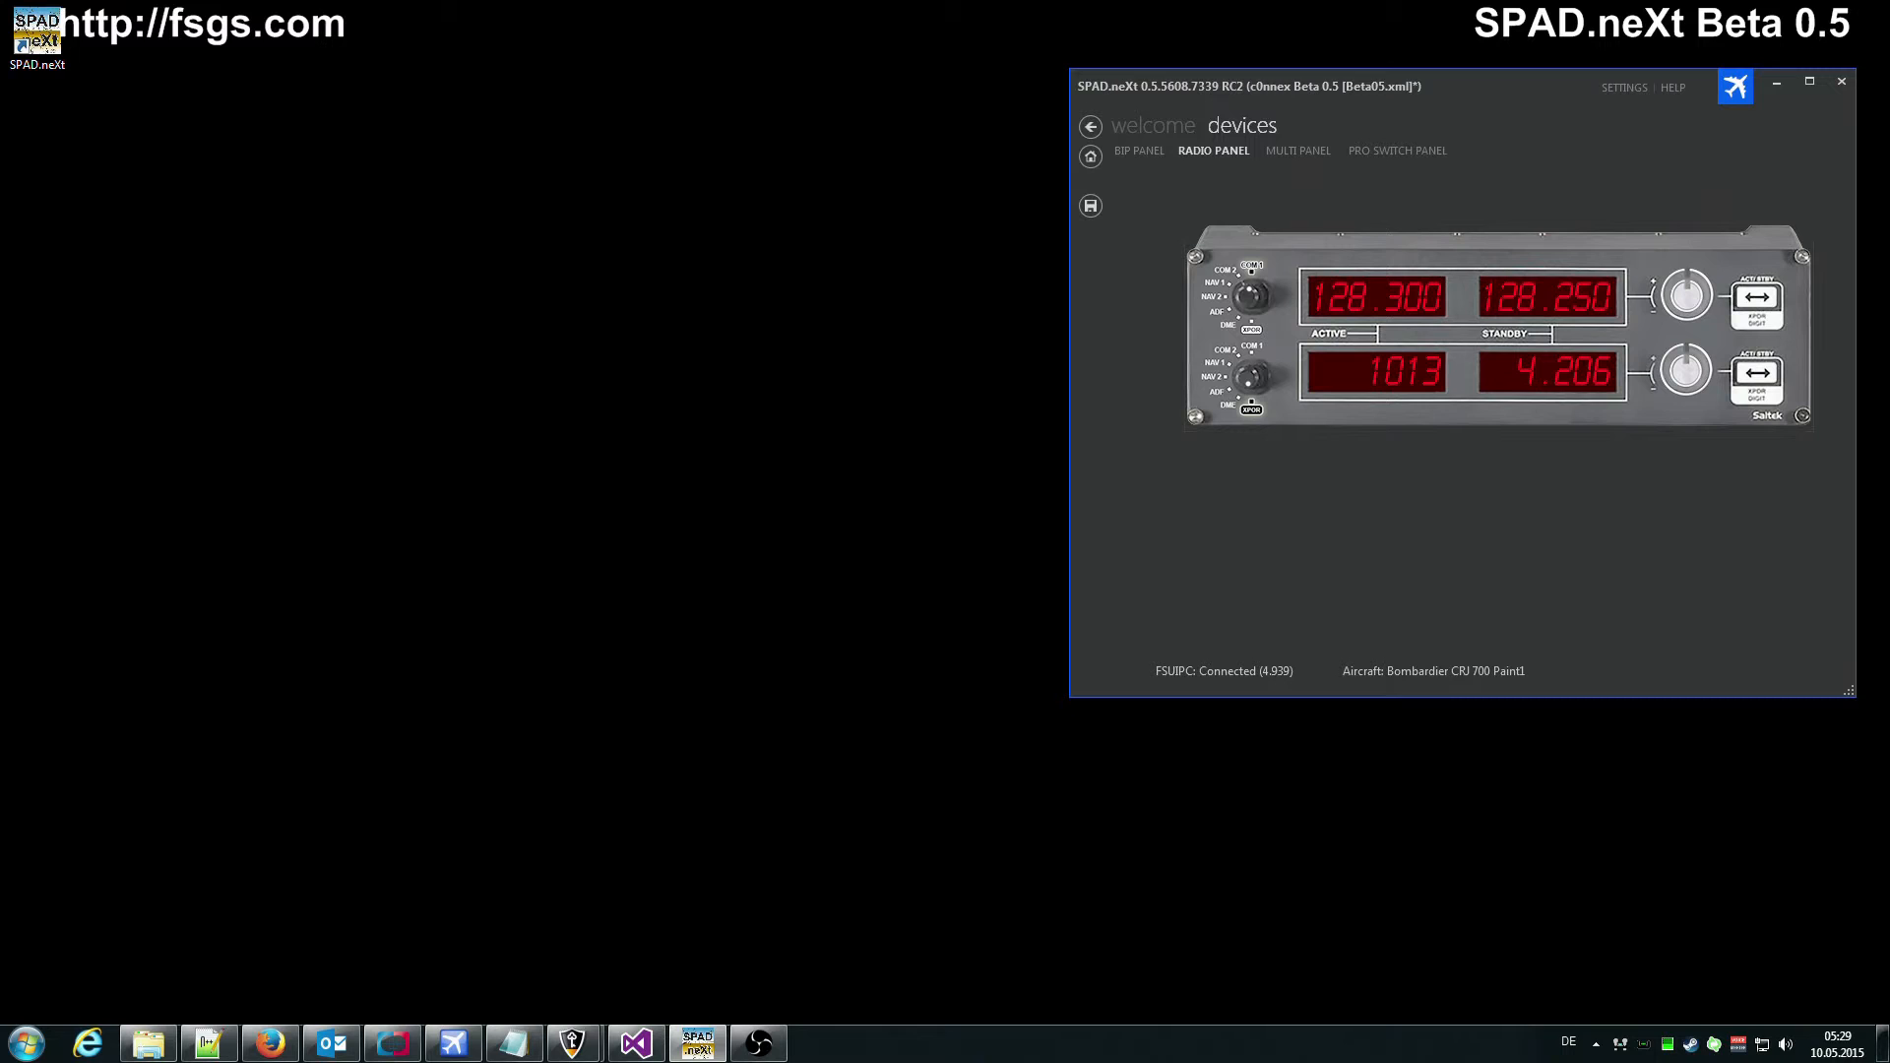
{"action": "key", "text": "alt+Tab"}
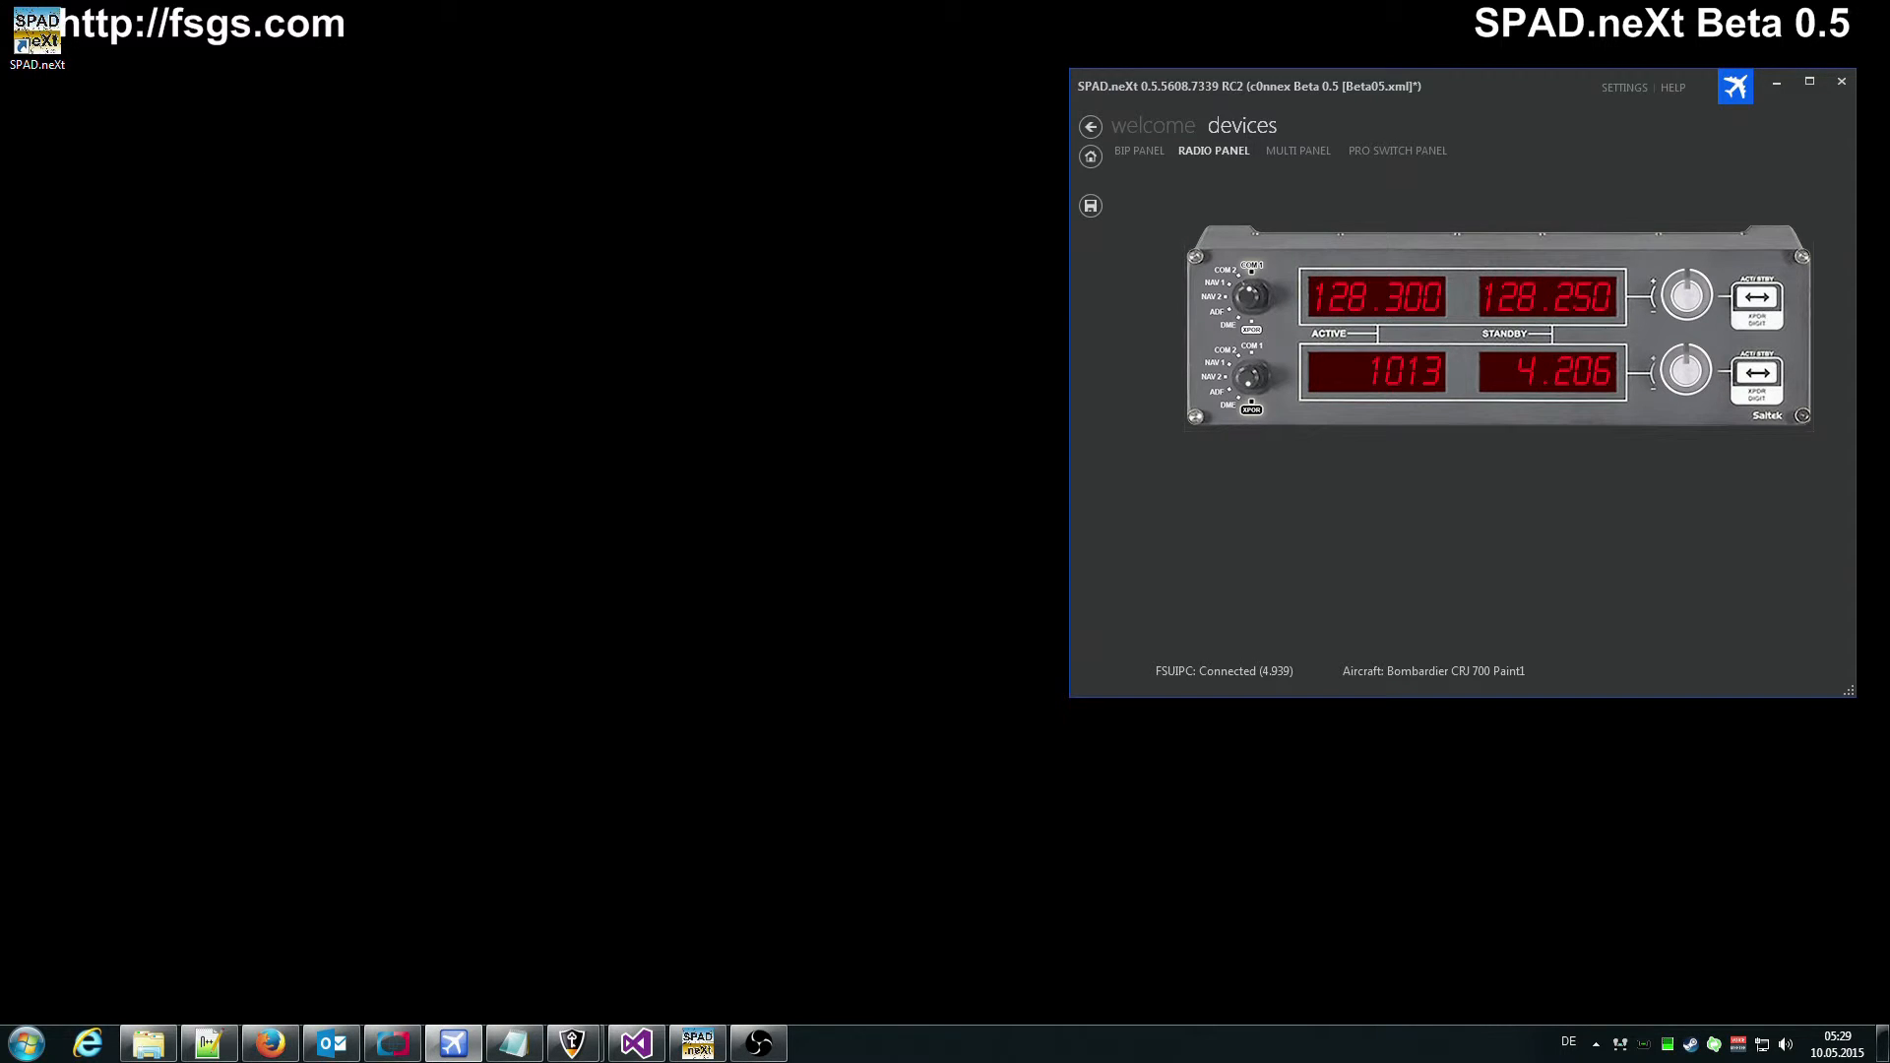
{"action": "left_click_drag", "start_coordinate": [0, 147], "coordinate": [473, 96]}
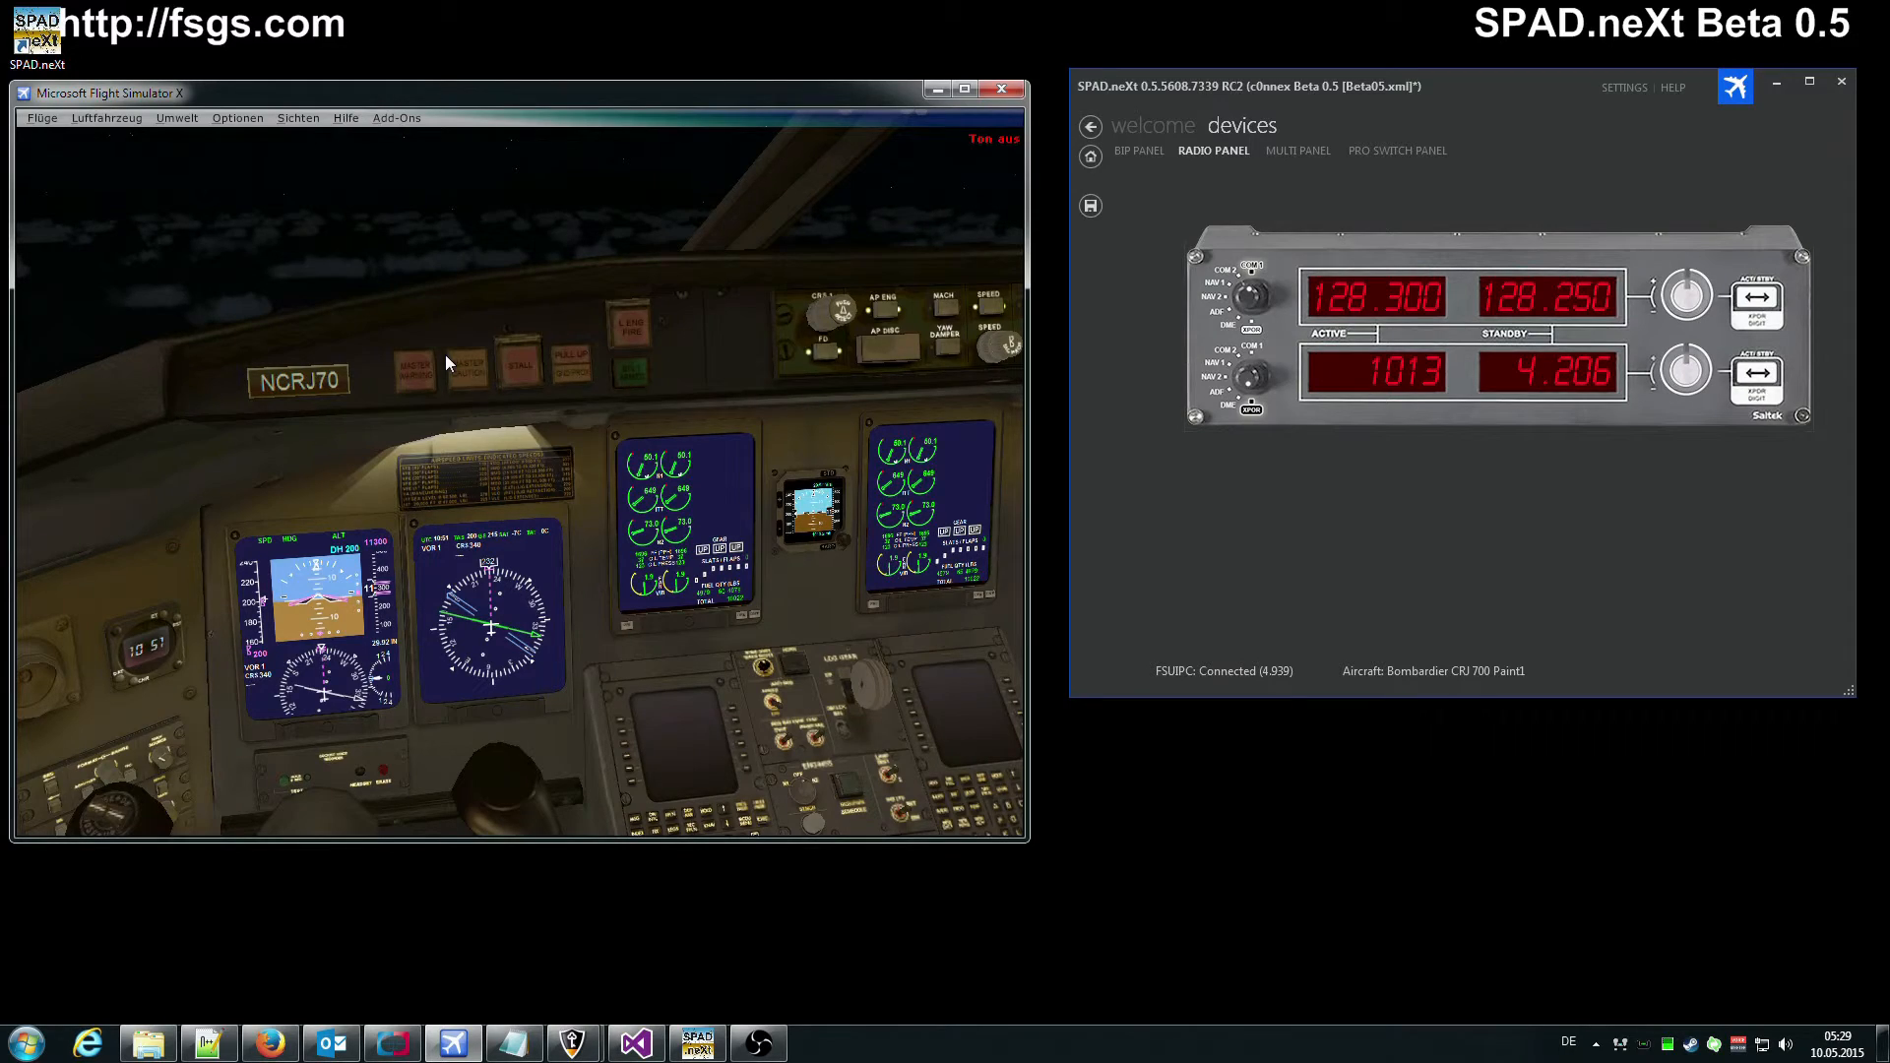
Zoom the cockpit view in on the radio display to compare its frequencies with the Radio Panel
{"action": "key", "text": "space"}
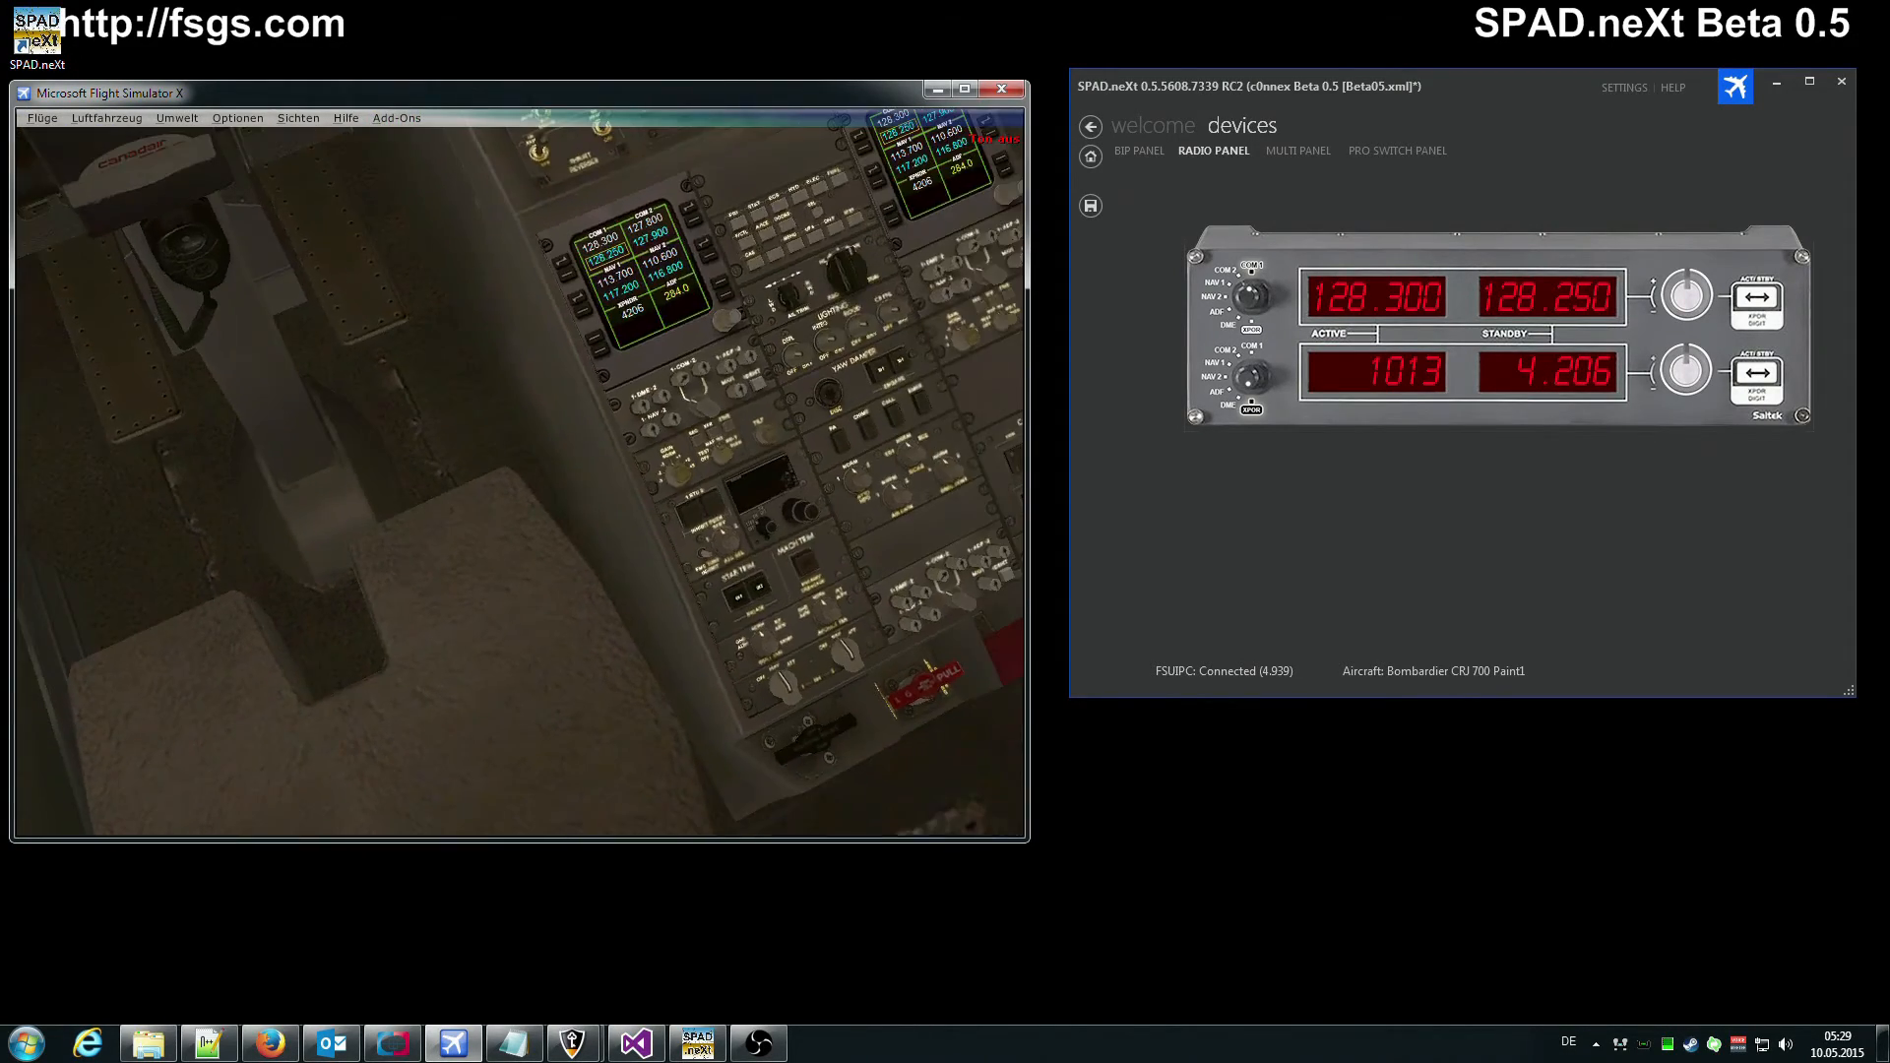
{"action": "key", "text": "plus"}
{"action": "key", "text": "plus"}
{"action": "key", "text": "plus"}
{"action": "key", "text": "plus"}
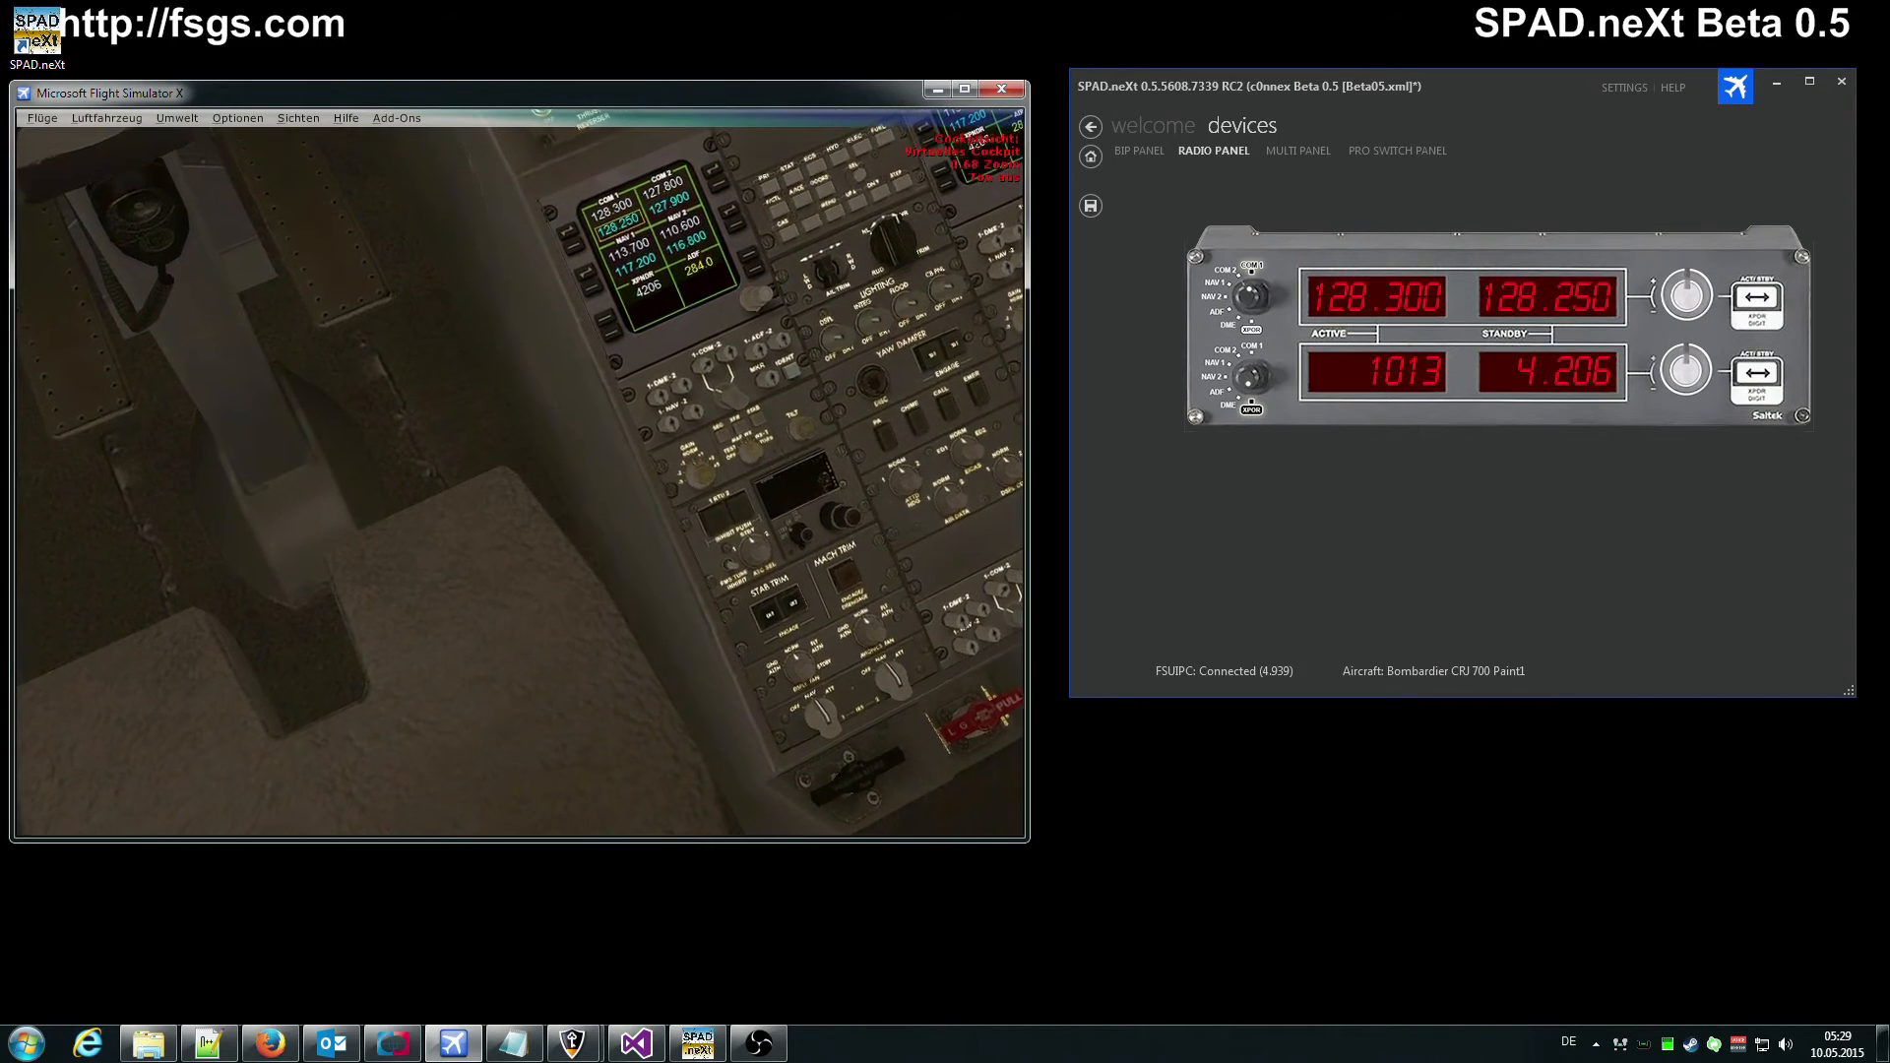
{"action": "key", "text": "plus"}
{"action": "key", "text": "plus"}
{"action": "key", "text": "plus"}
{"action": "key", "text": "plus"}
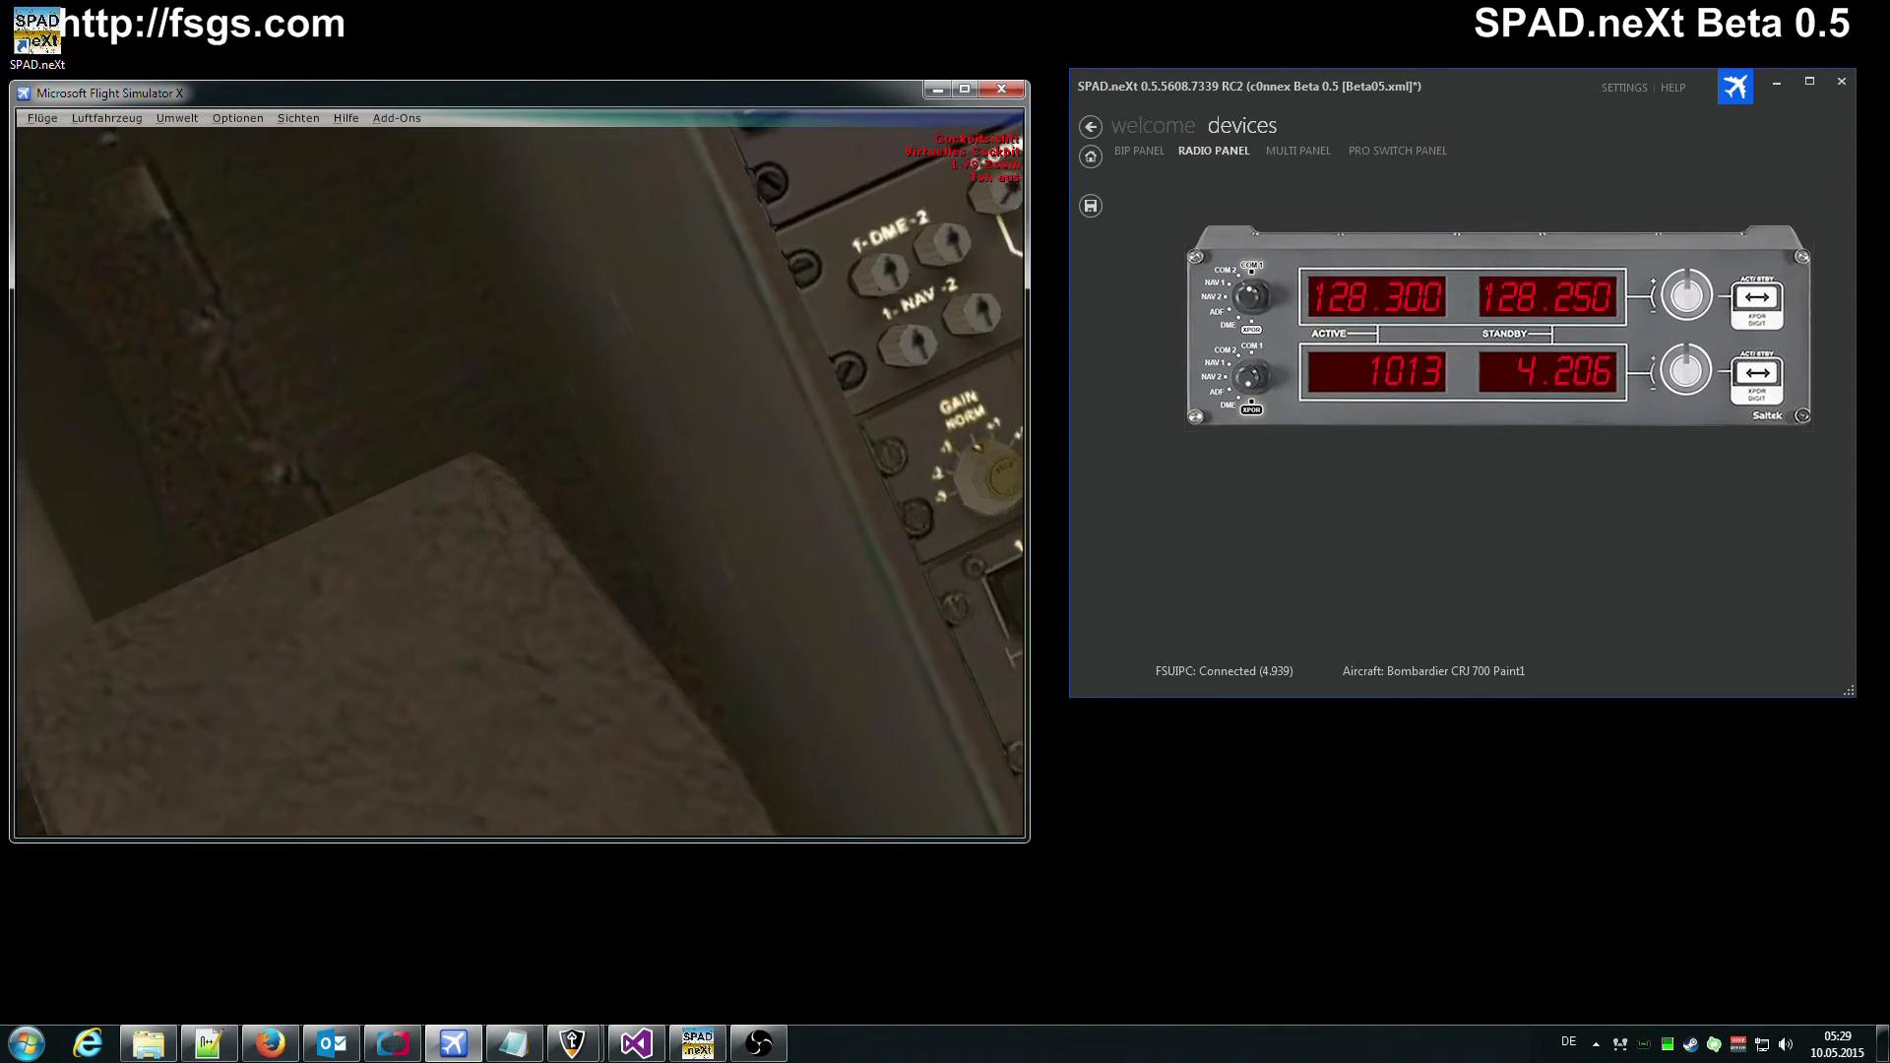
{"action": "key", "text": "plus"}
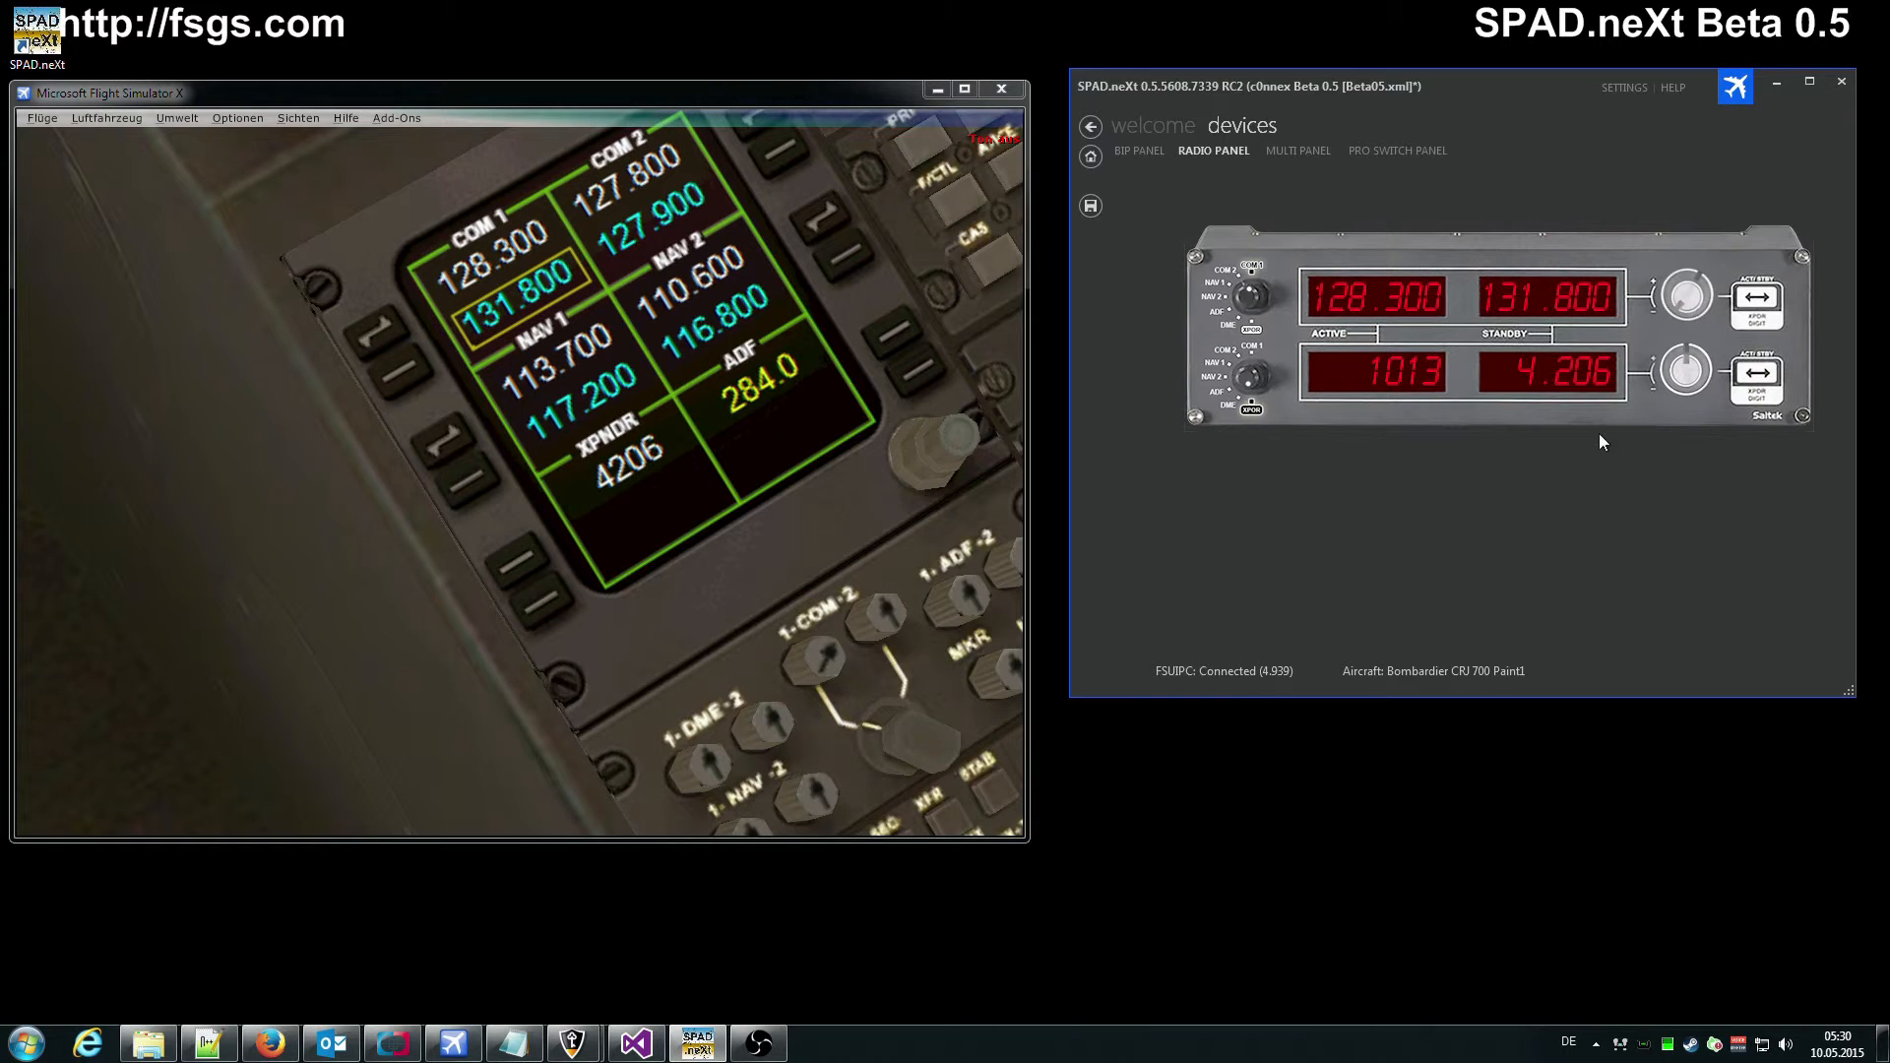
Review the COM1 event assignments and tuner bindings and close the configuration without saving
{"action": "right_click", "coordinate": [1254, 268]}
{"action": "left_click", "coordinate": [1302, 342]}
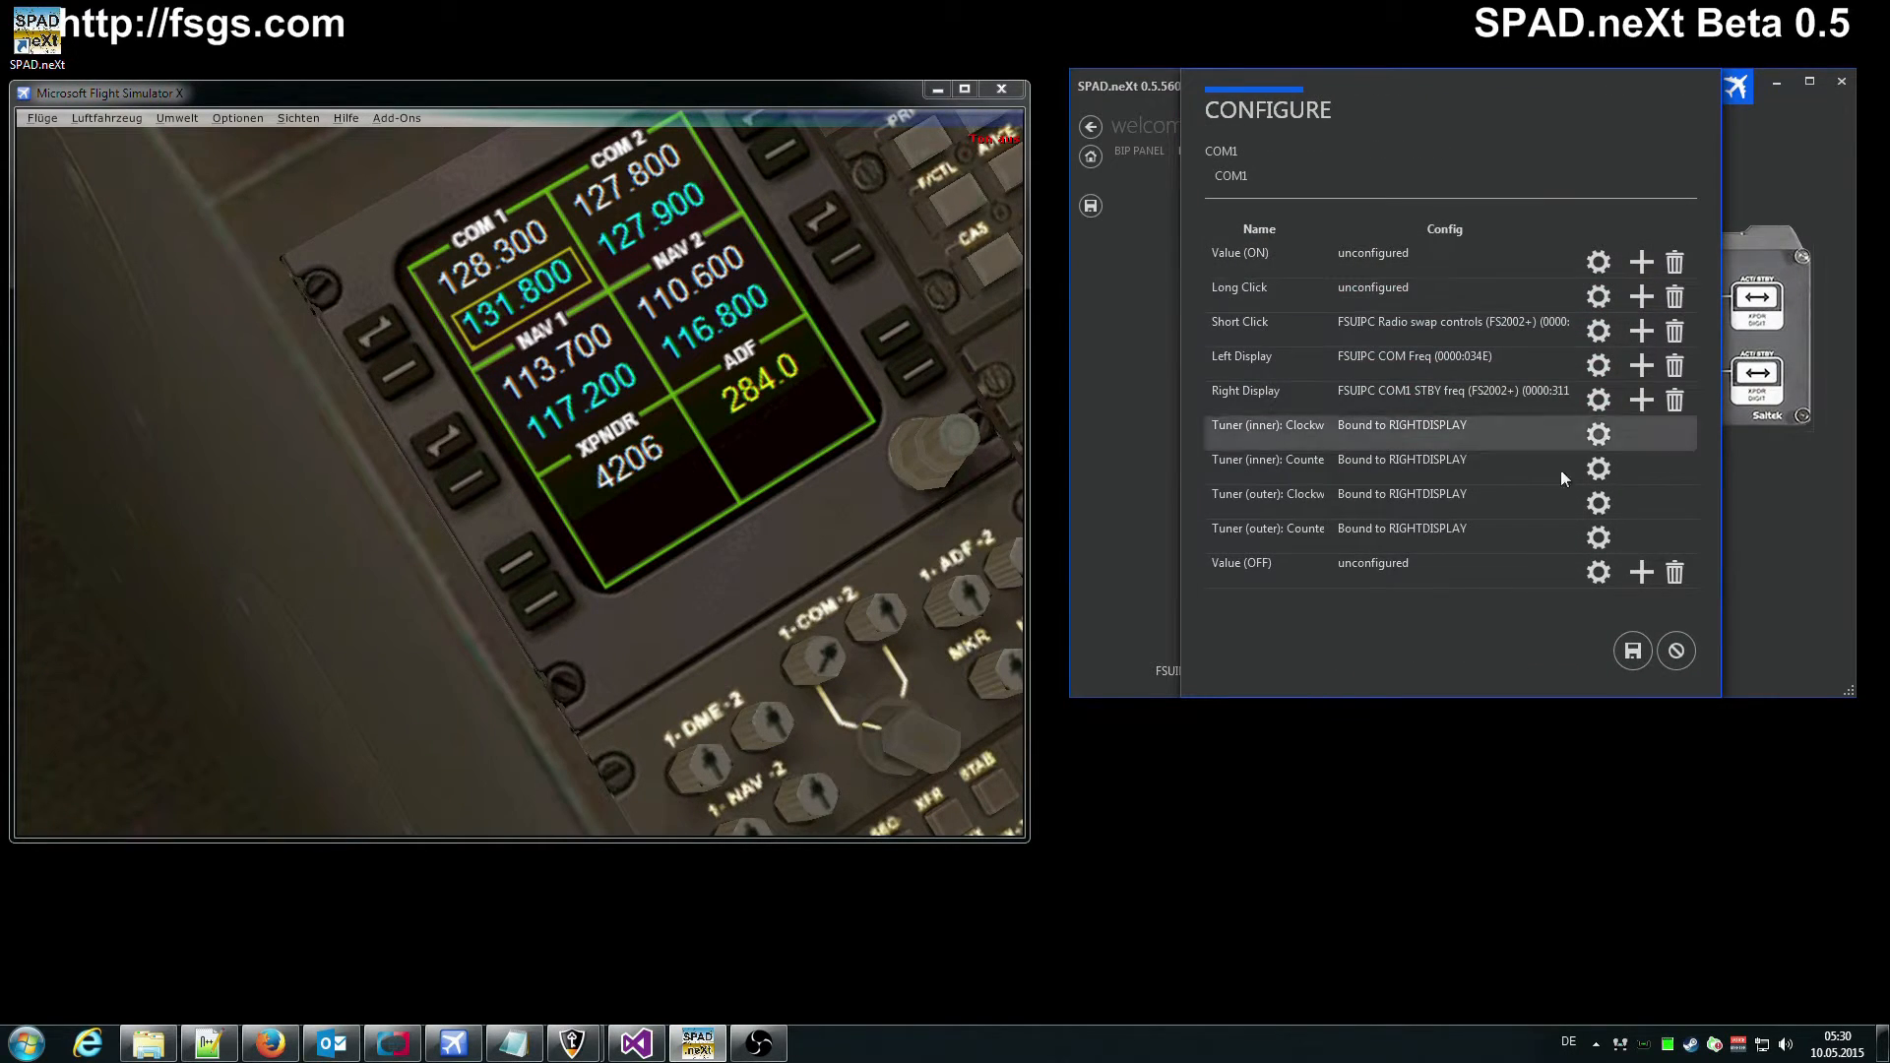
{"action": "left_click", "coordinate": [1676, 649]}
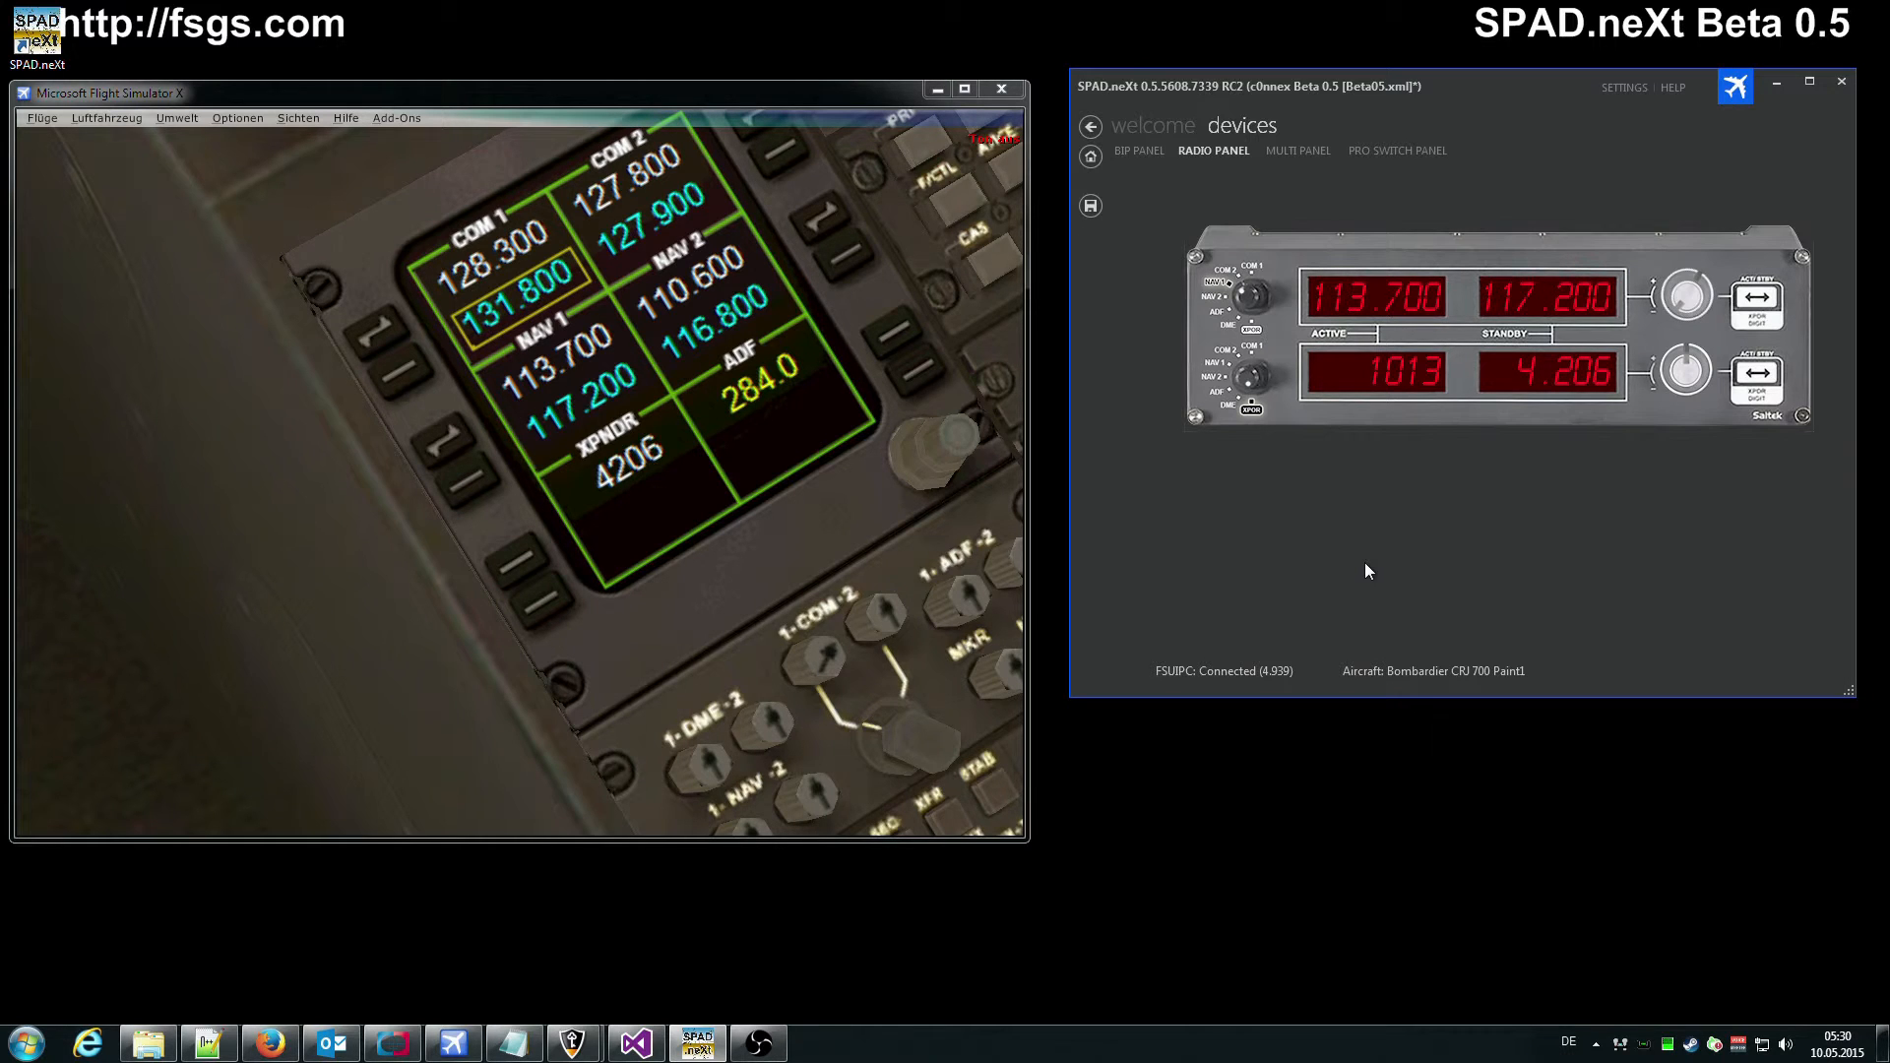
Examine the NAV1 configuration and its Left Display settings, and close both without saving
{"action": "right_click", "coordinate": [1252, 294]}
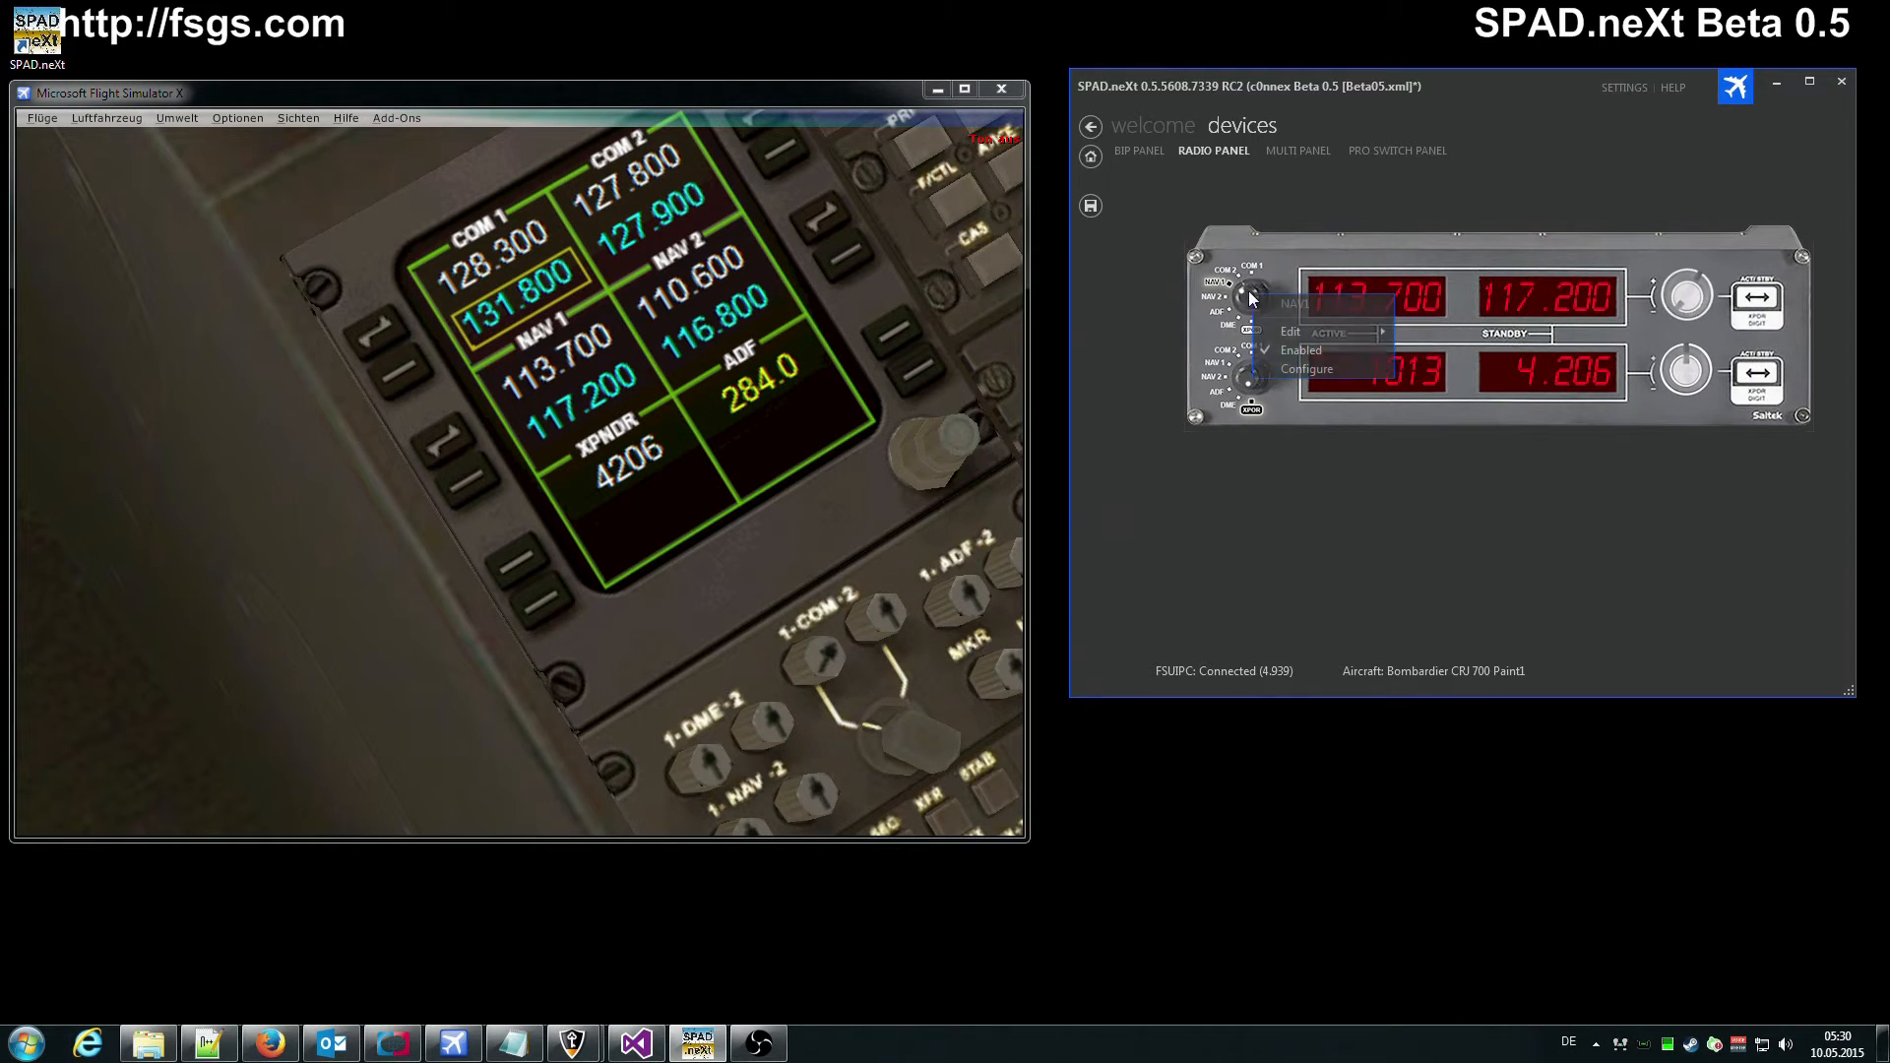
{"action": "left_click", "coordinate": [1337, 368]}
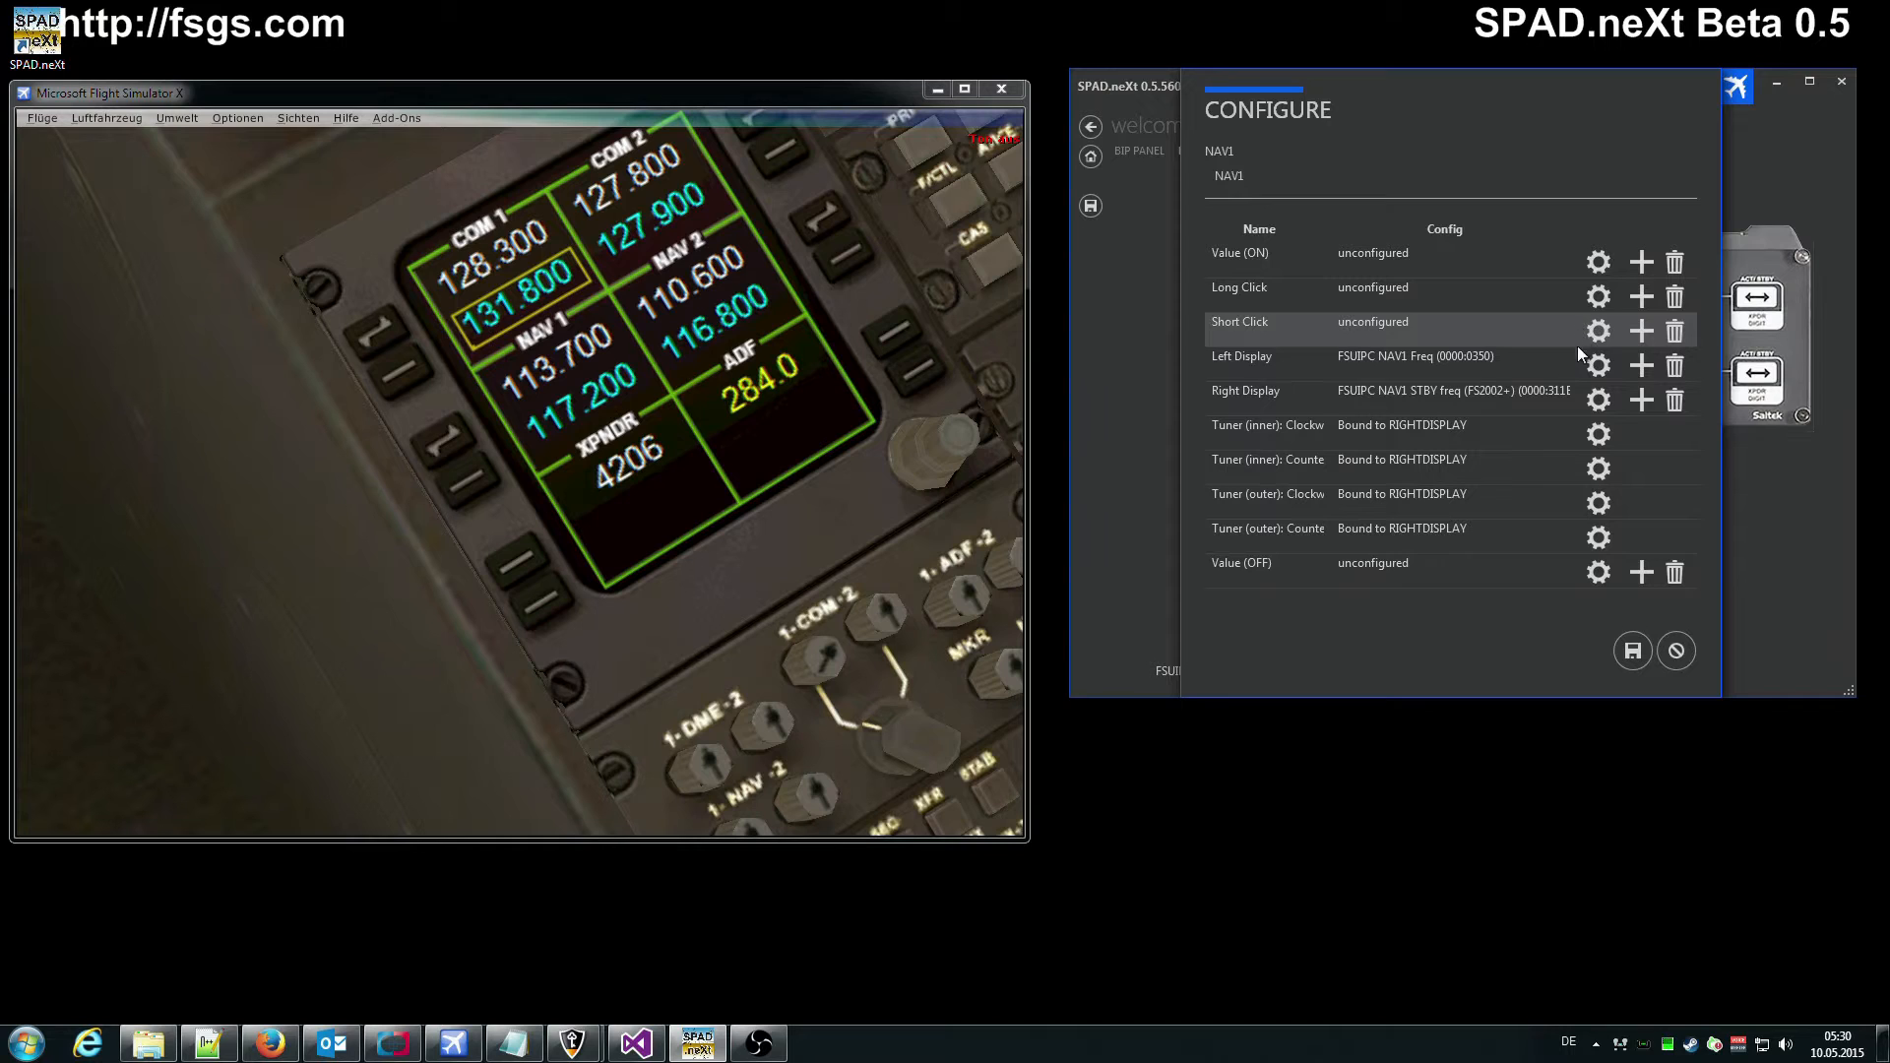
{"action": "left_click", "coordinate": [1608, 369]}
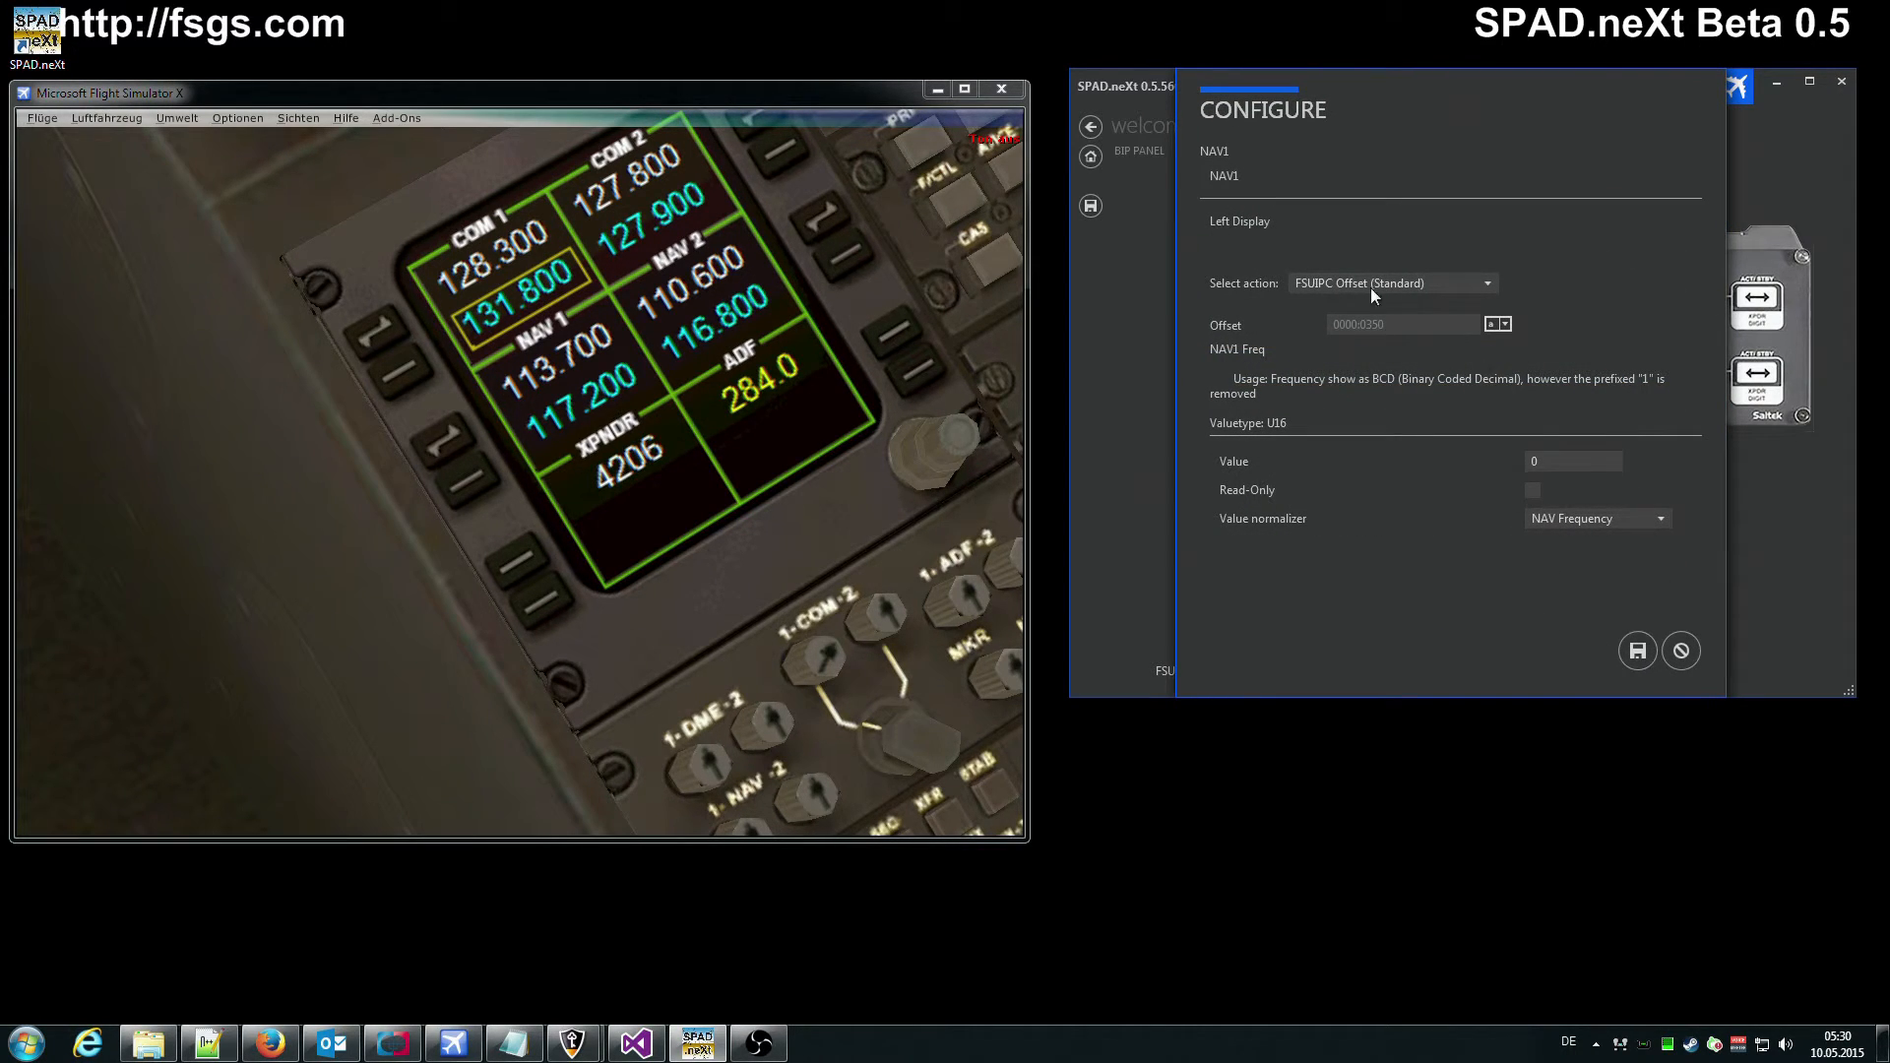
{"action": "left_click", "coordinate": [1683, 652]}
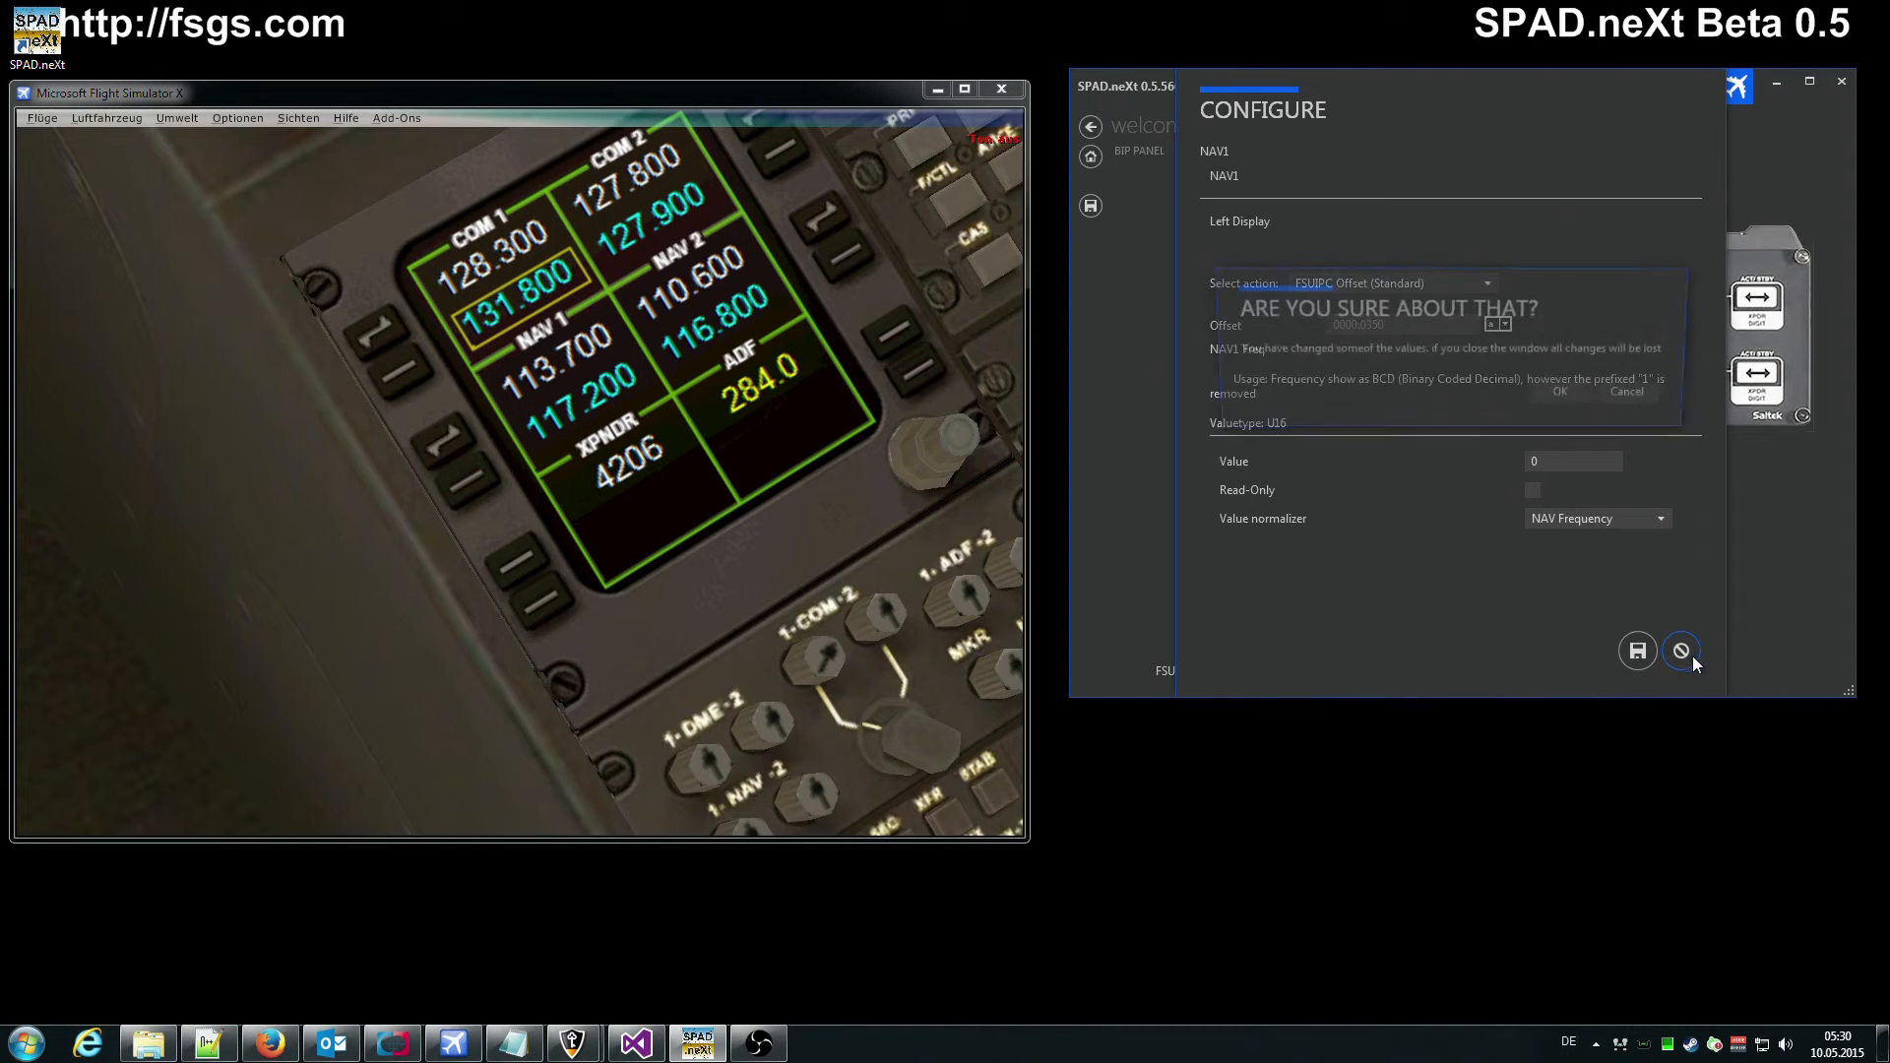
{"action": "left_click", "coordinate": [1575, 395]}
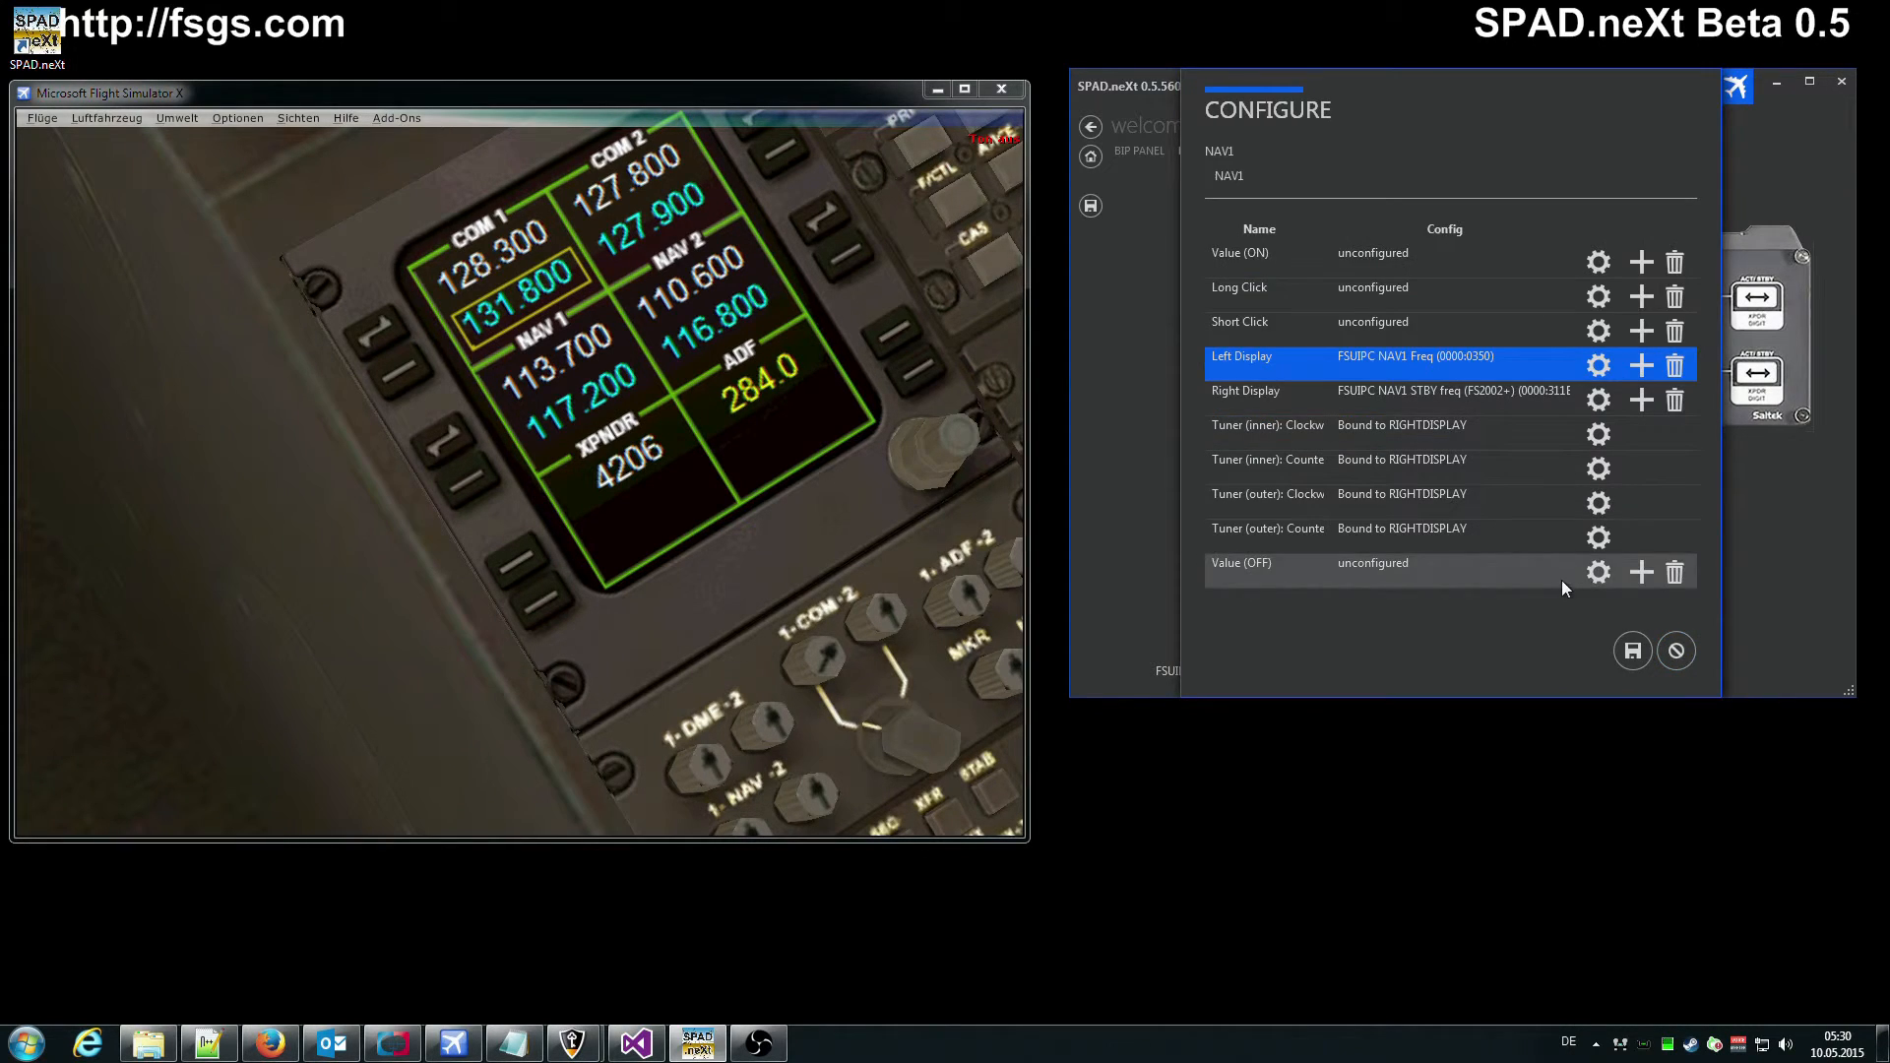
{"action": "left_click", "coordinate": [1690, 654]}
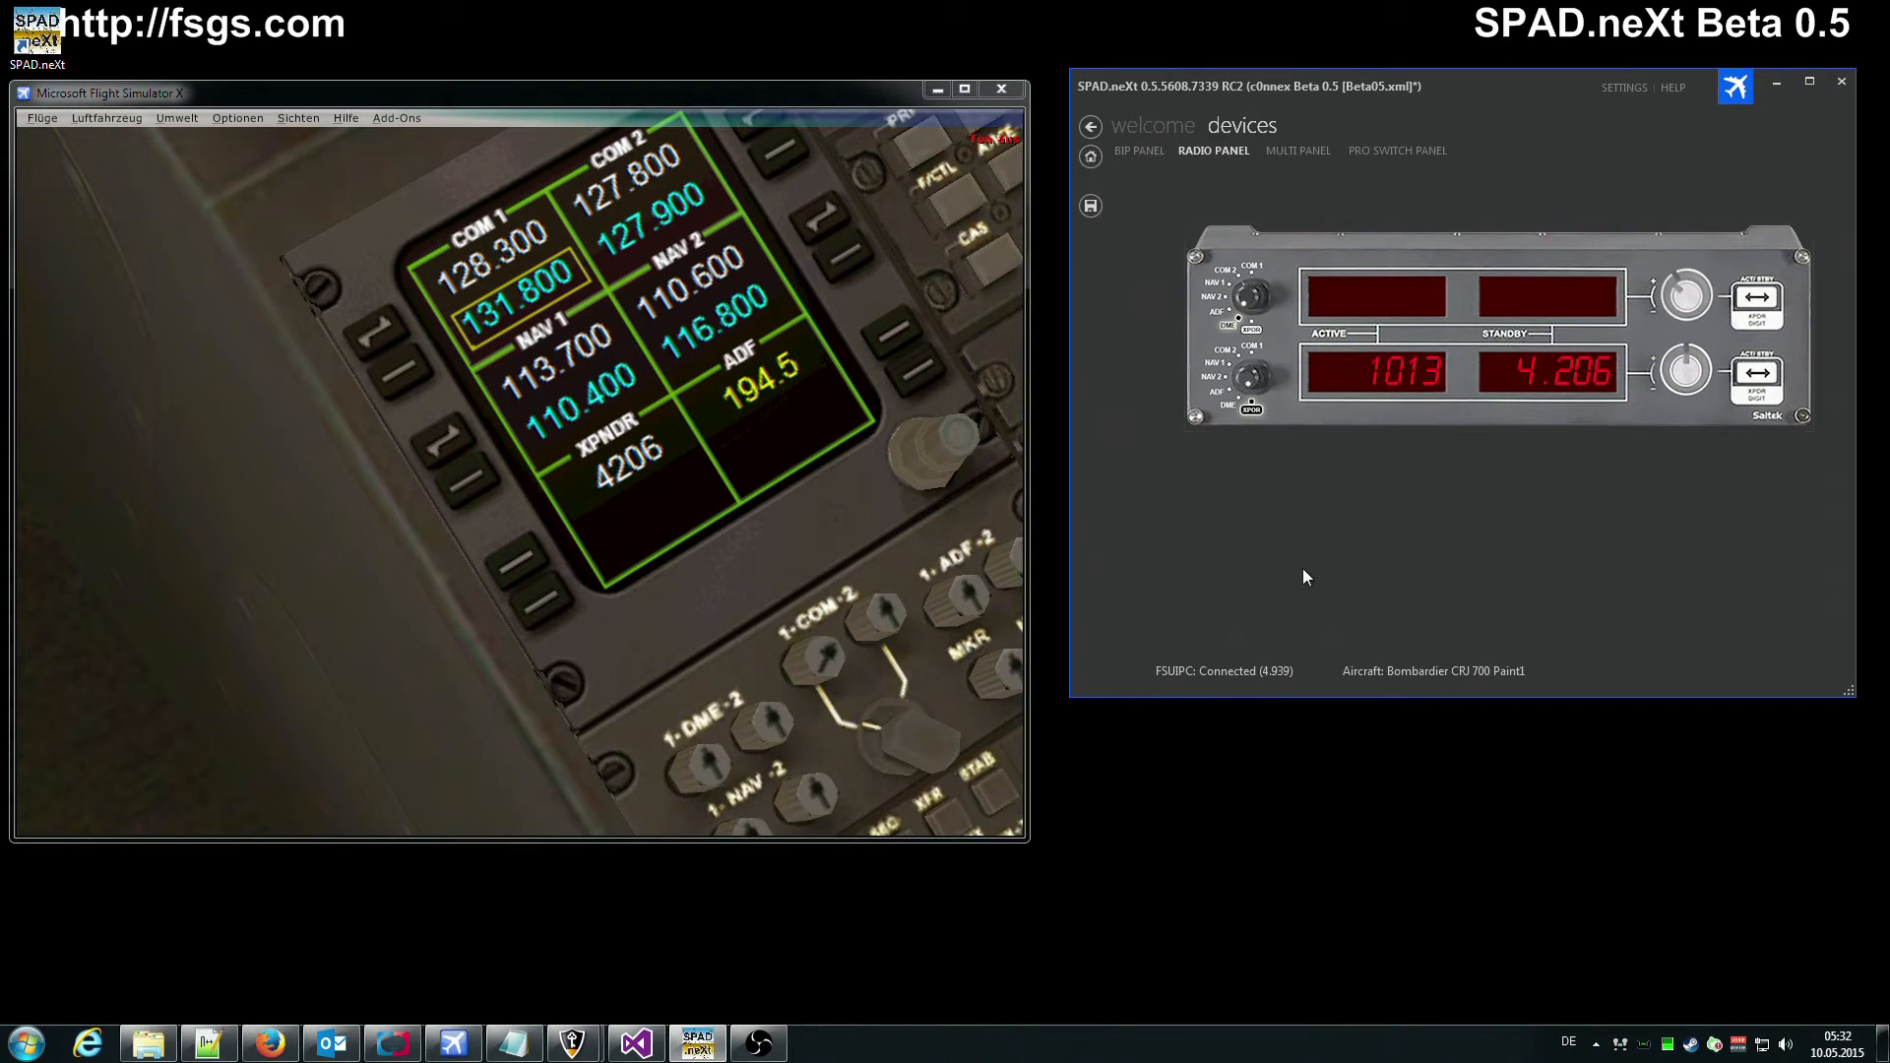
Open the lower selector's Transponder configuration, move it clear of the Radio Panel, and check its Long Click settings without saving
{"action": "right_click", "coordinate": [1252, 407]}
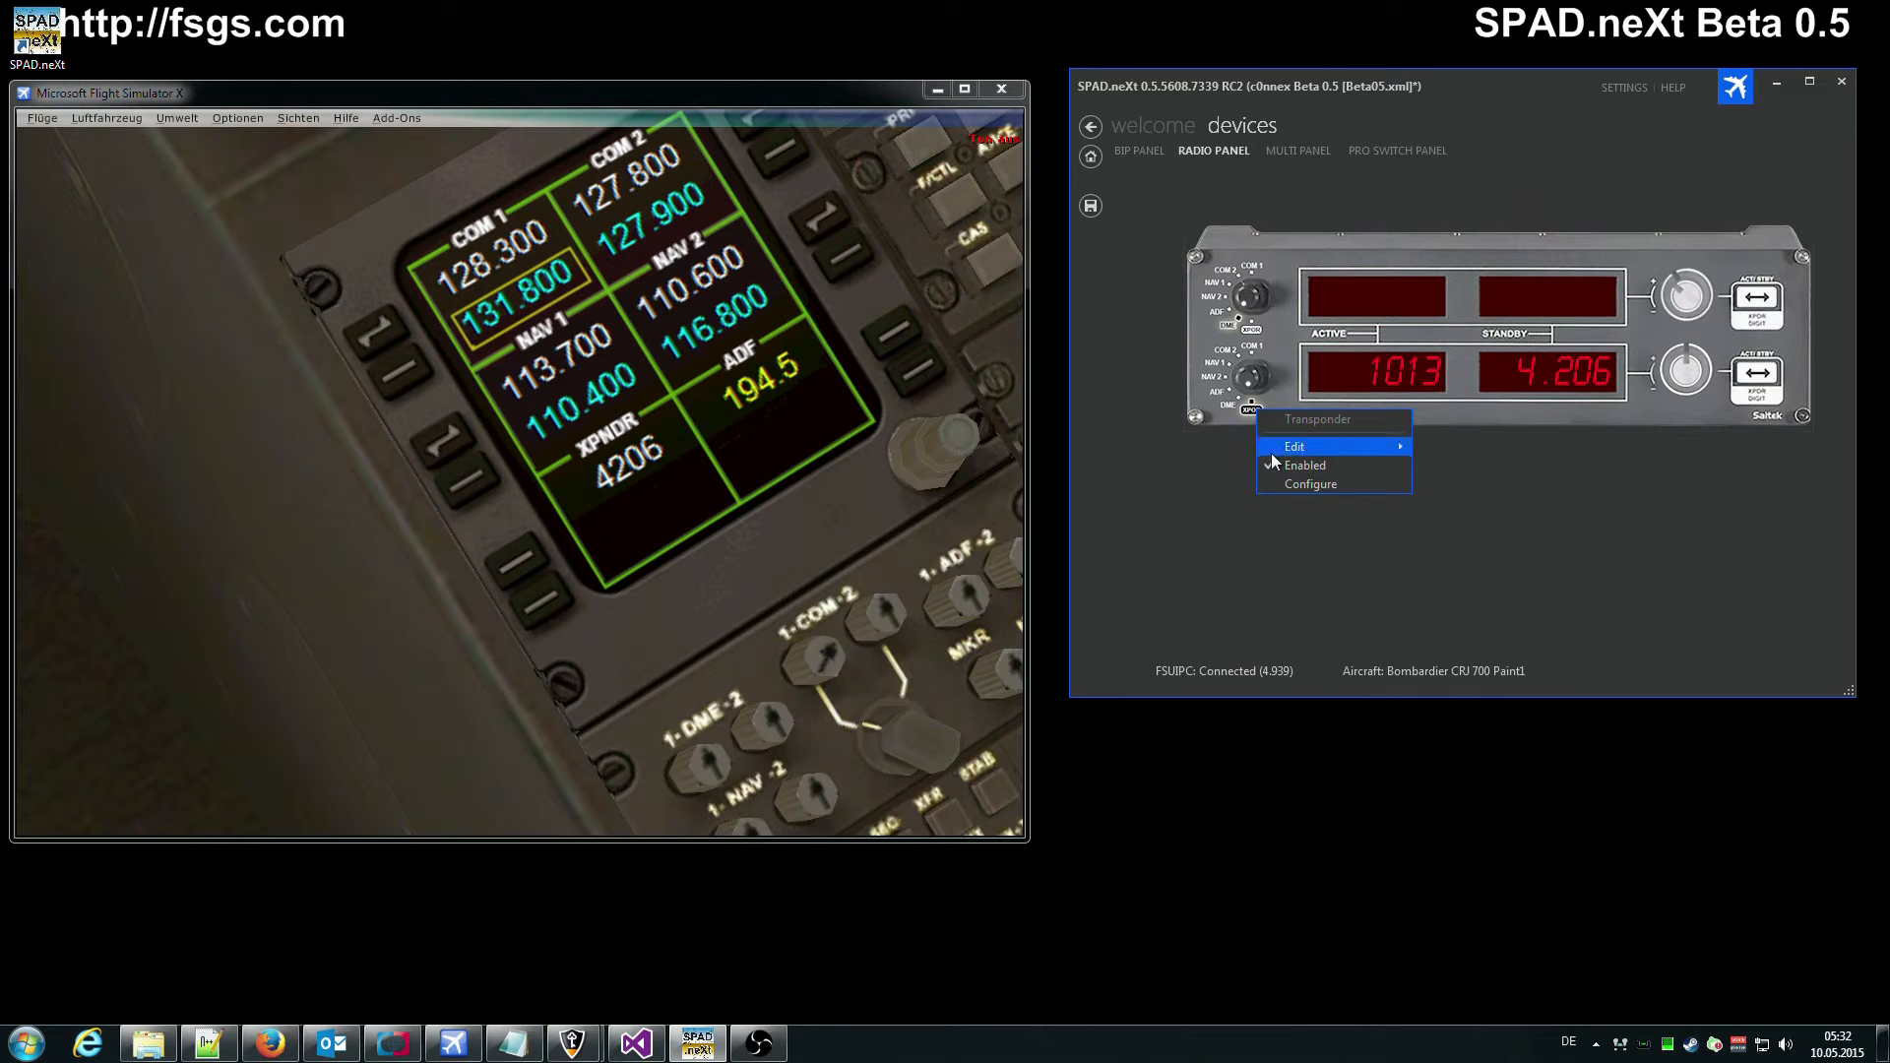
{"action": "left_click", "coordinate": [1301, 481]}
{"action": "left_click_drag", "start_coordinate": [1570, 83], "coordinate": [1089, 429]}
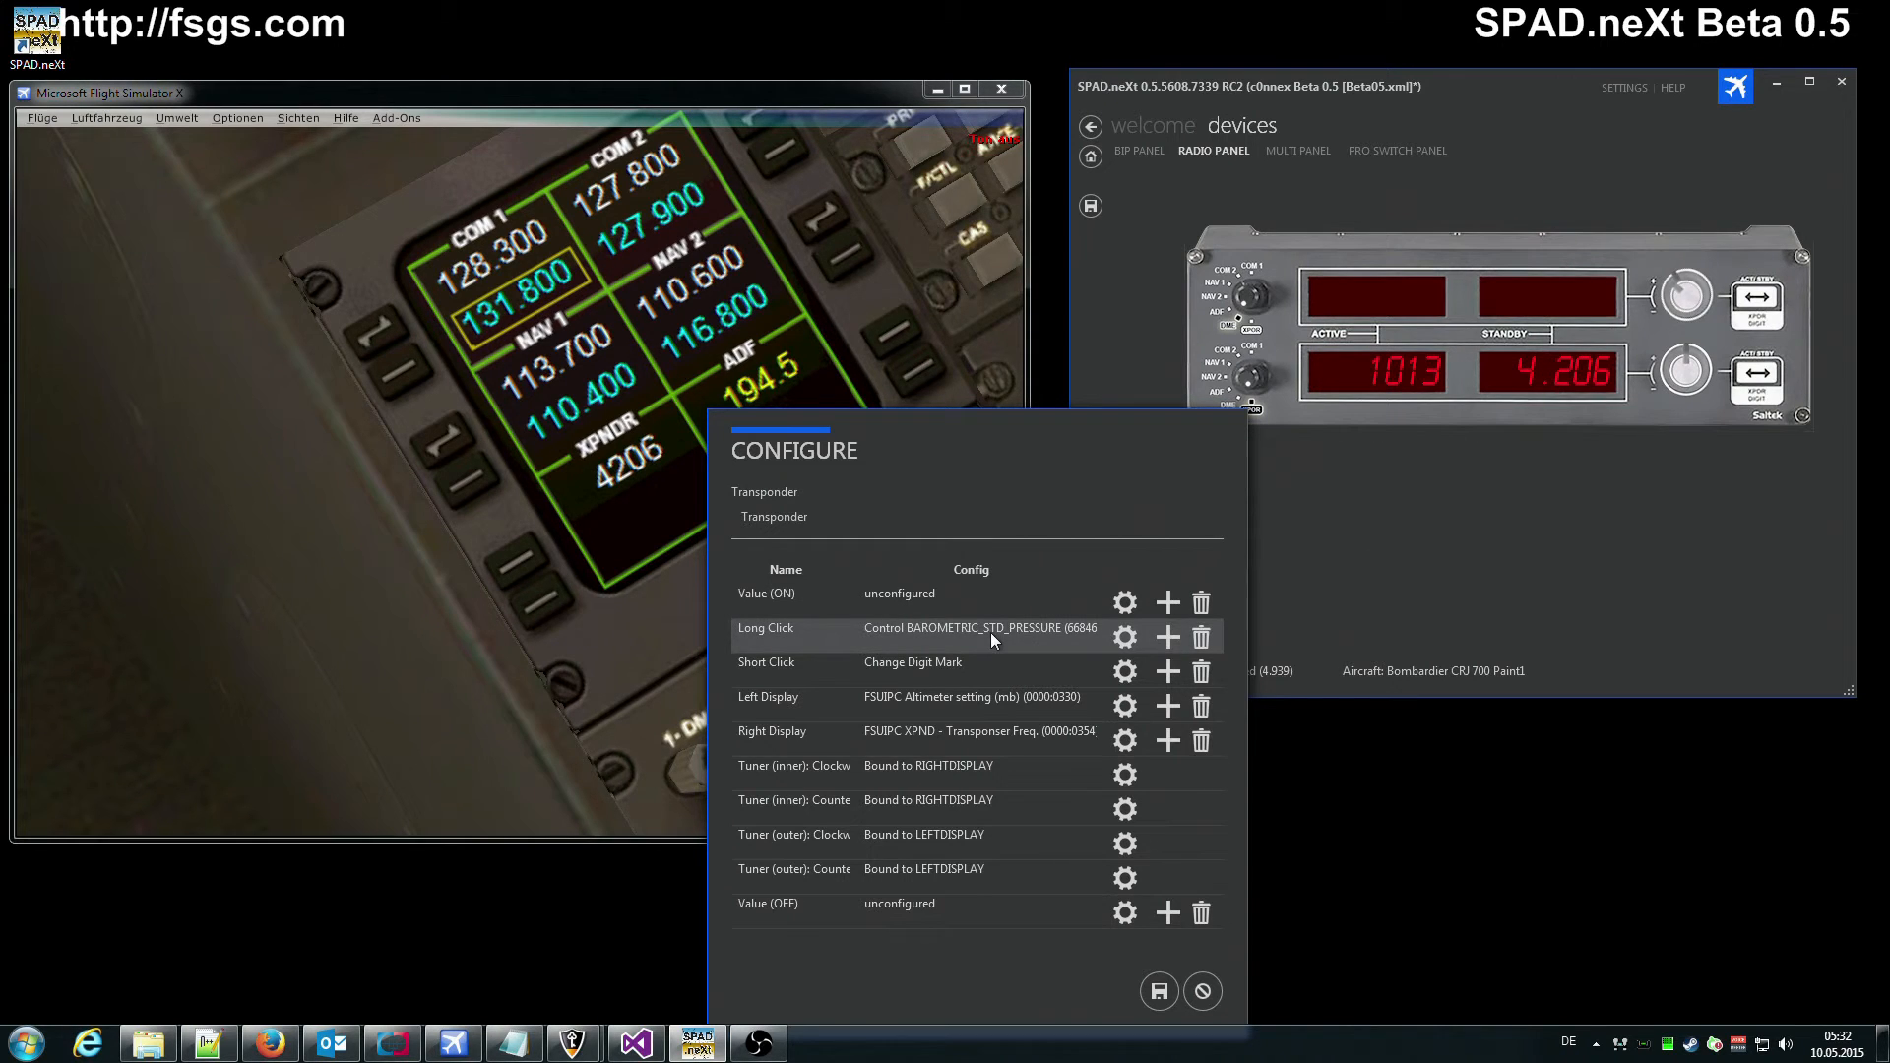
{"action": "left_click", "coordinate": [1125, 638]}
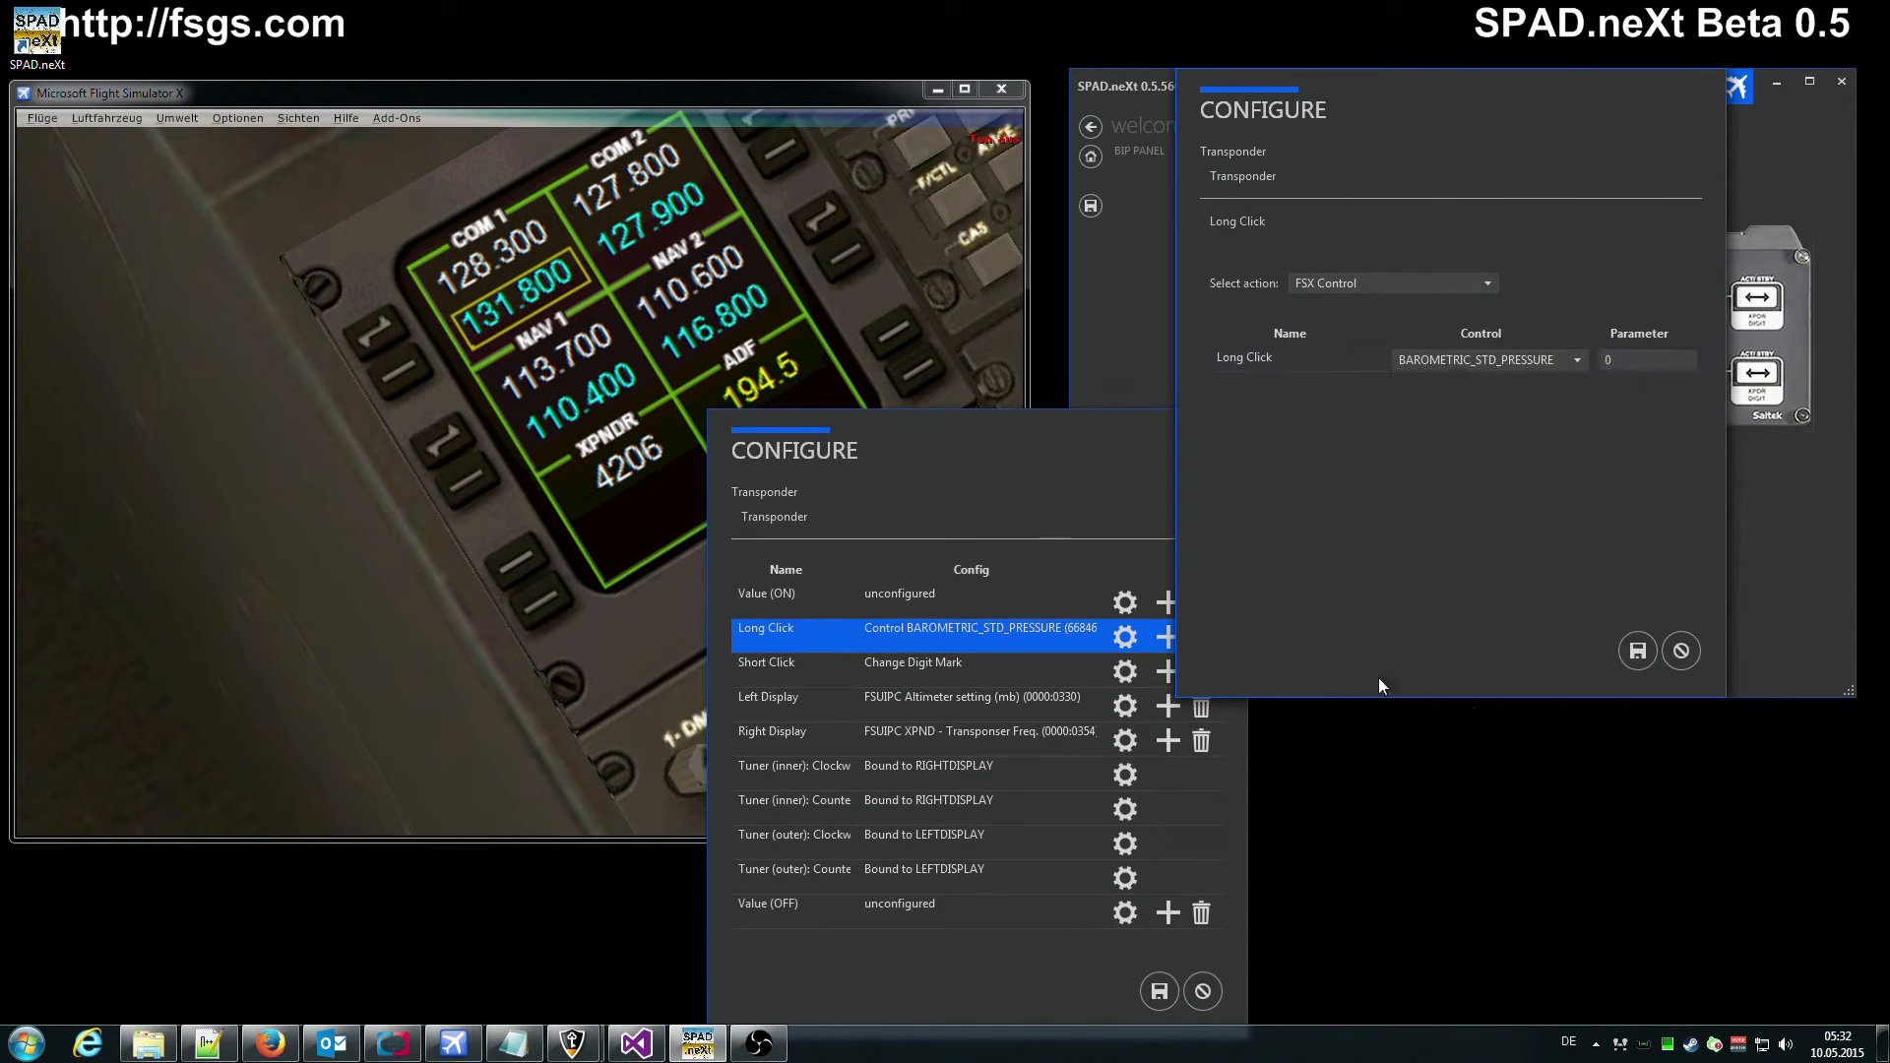
{"action": "left_click", "coordinate": [1684, 652]}
{"action": "left_click", "coordinate": [1570, 396]}
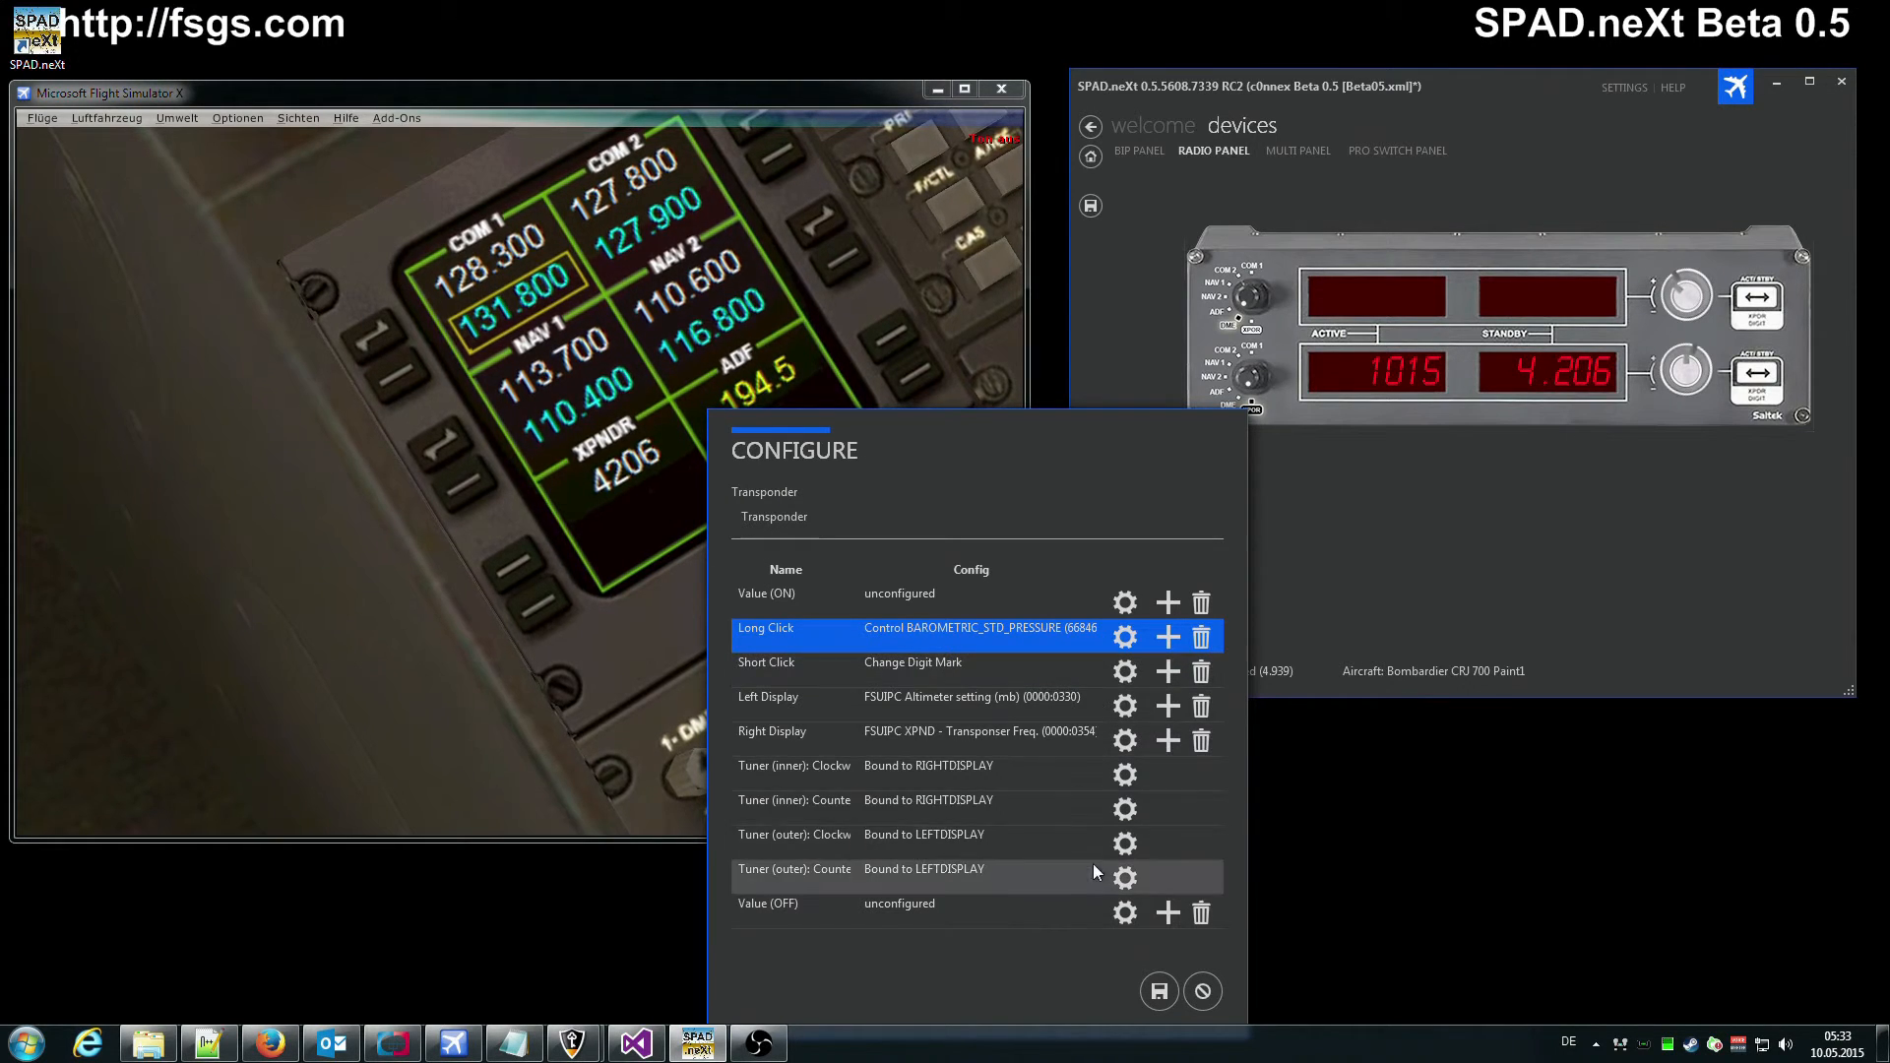
Set the value normalizer of the Transponder's Left Display to QNH in Inch and save the Transponder configuration
{"action": "left_click", "coordinate": [971, 697]}
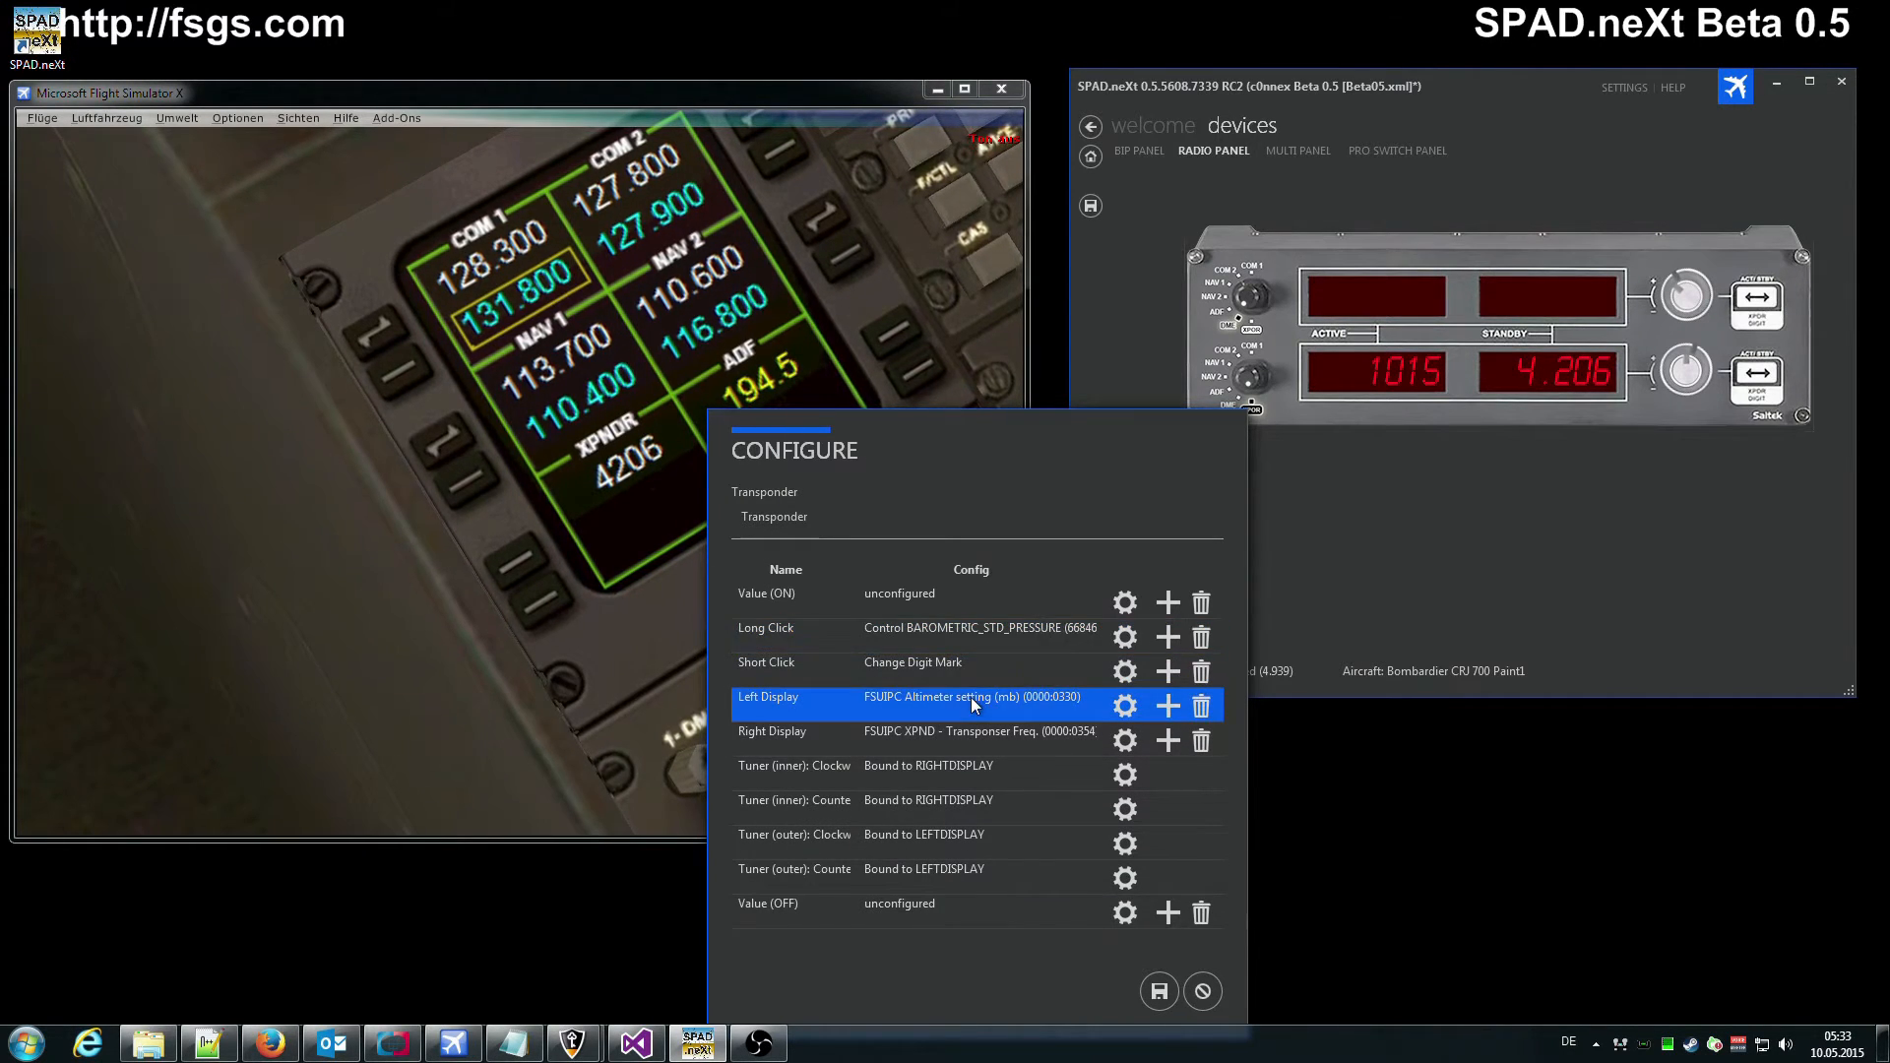
{"action": "left_click", "coordinate": [1125, 705]}
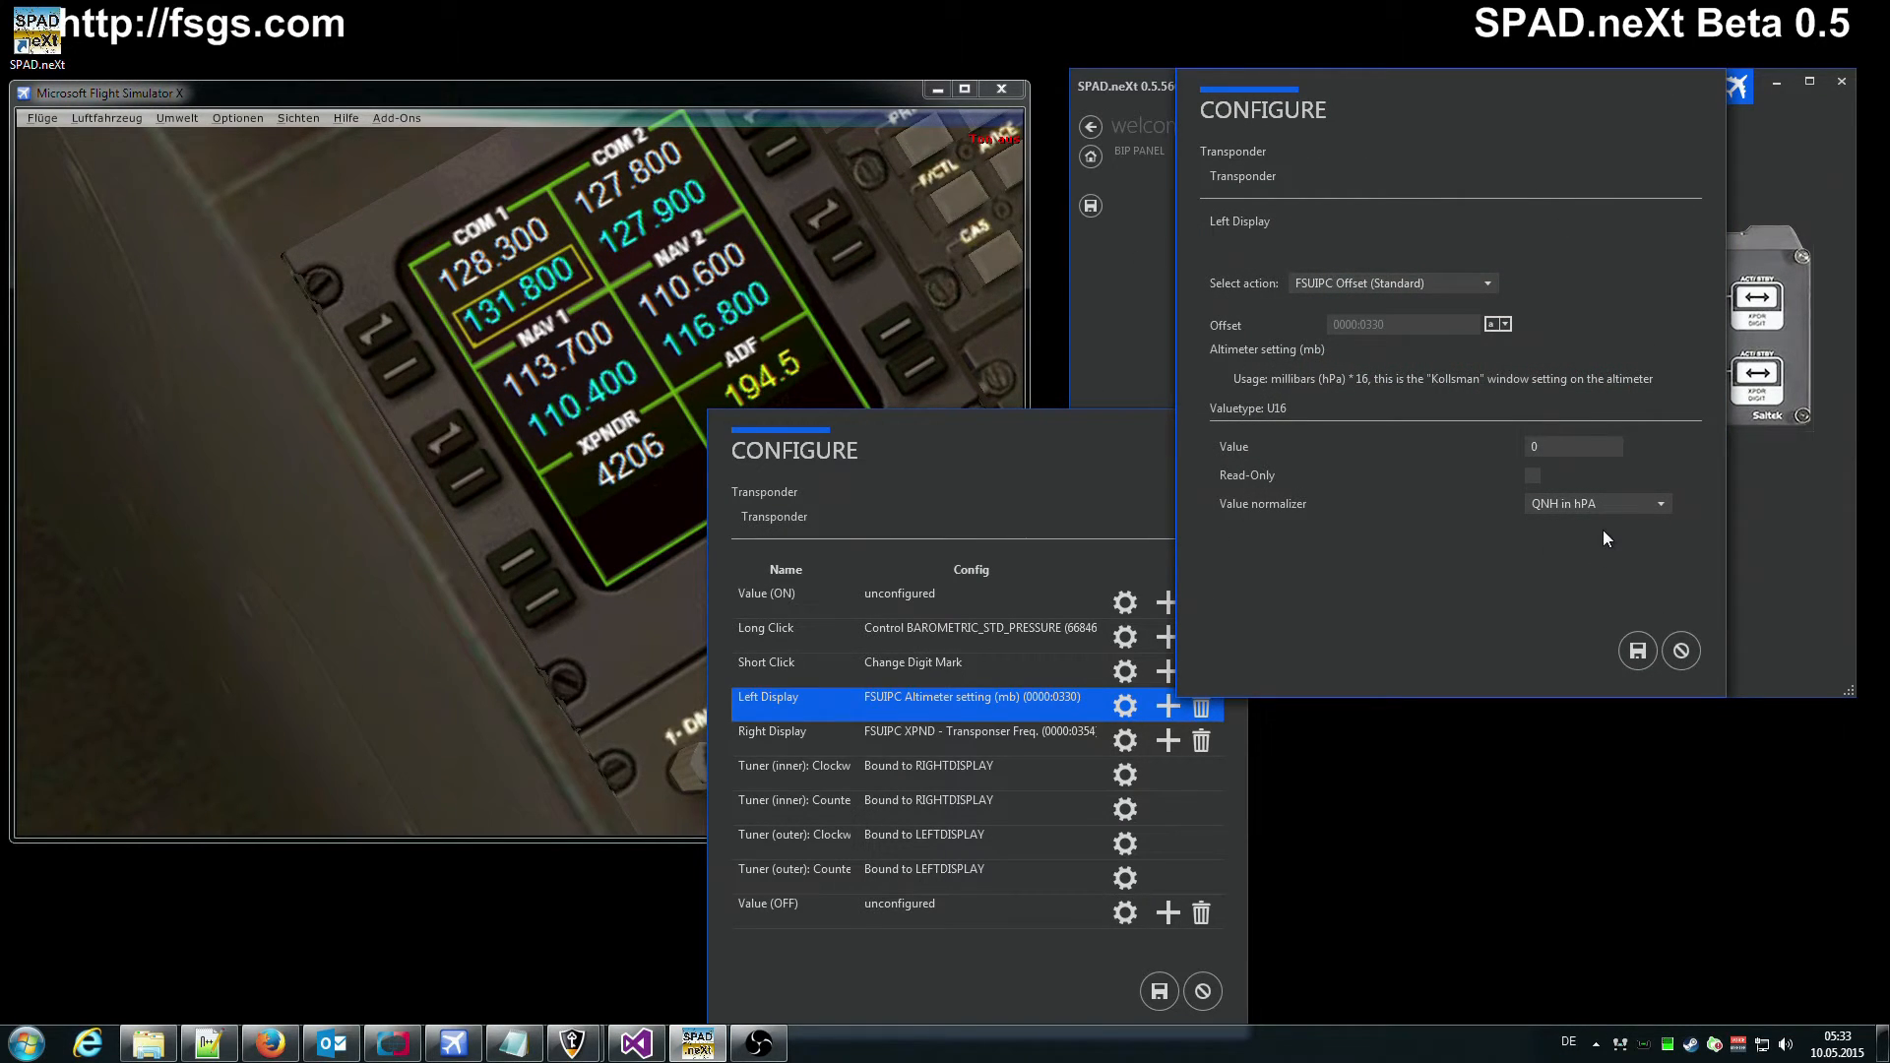
{"action": "left_click", "coordinate": [1611, 499]}
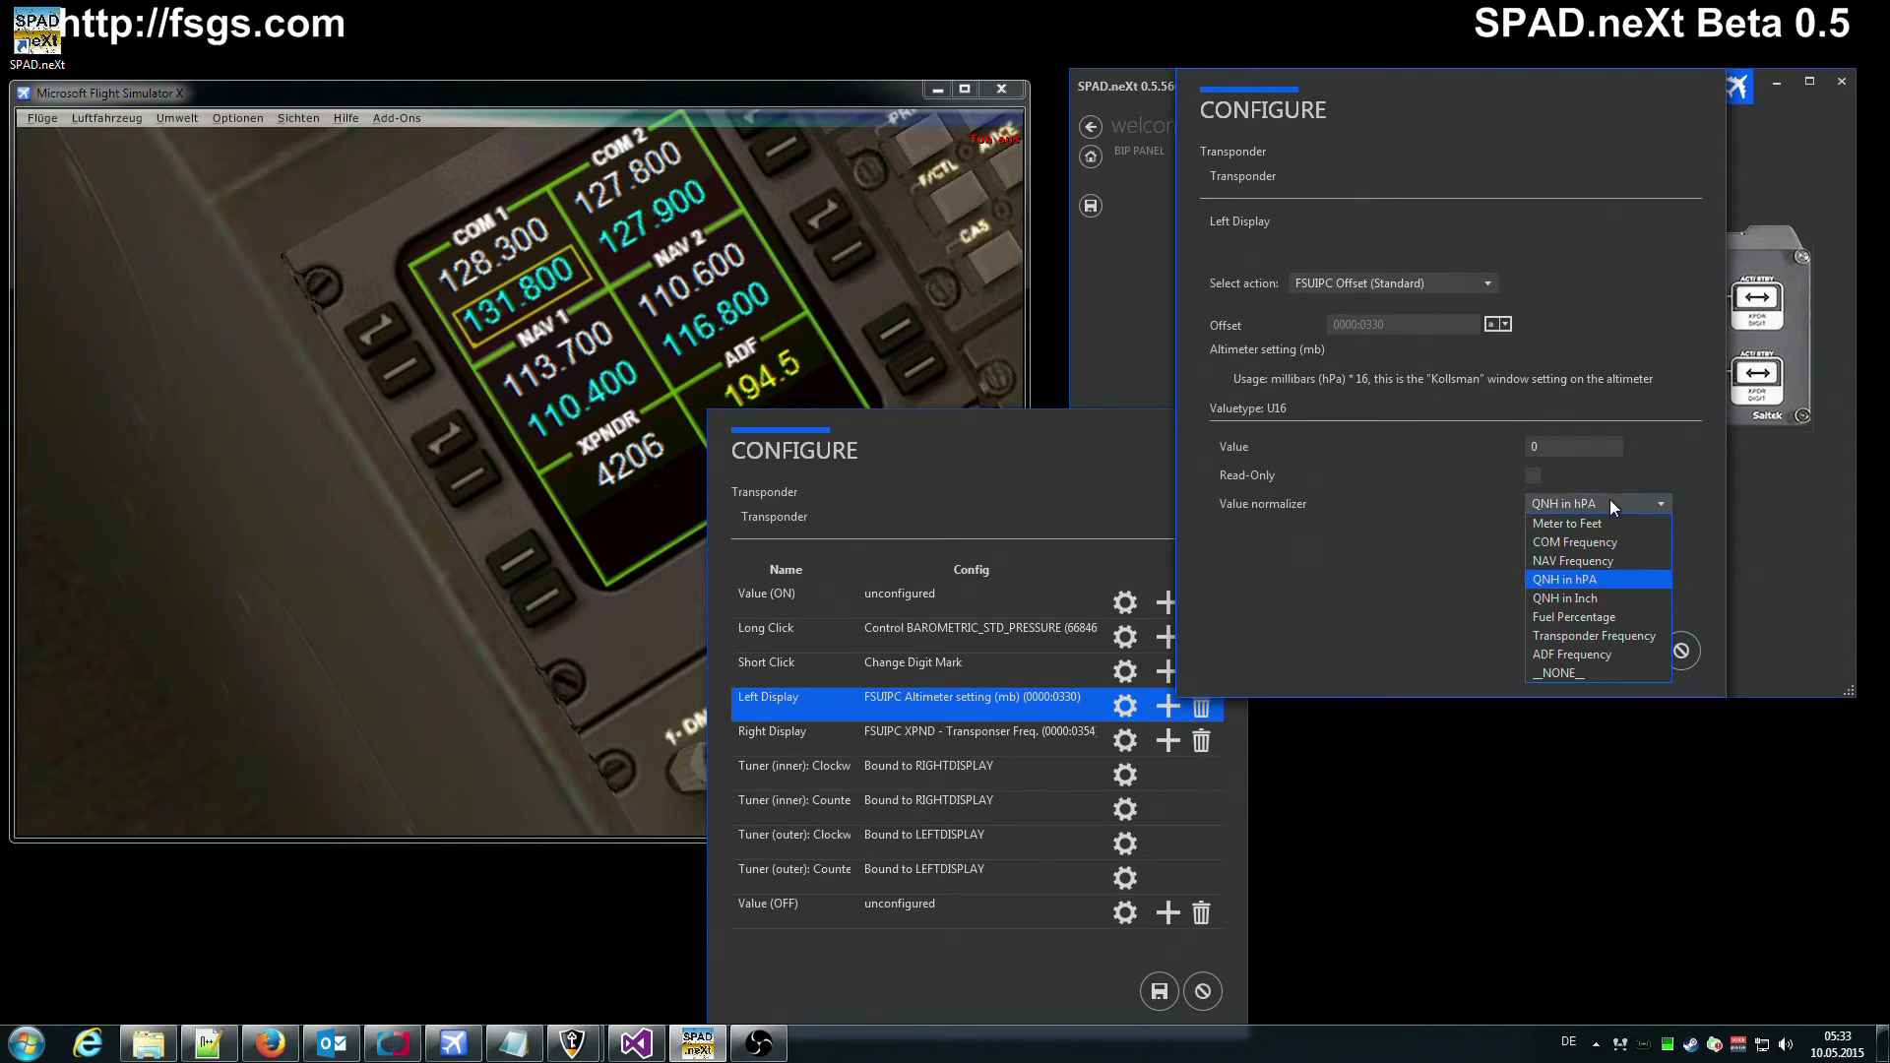
{"action": "left_click", "coordinate": [1585, 596]}
{"action": "left_click", "coordinate": [1637, 651]}
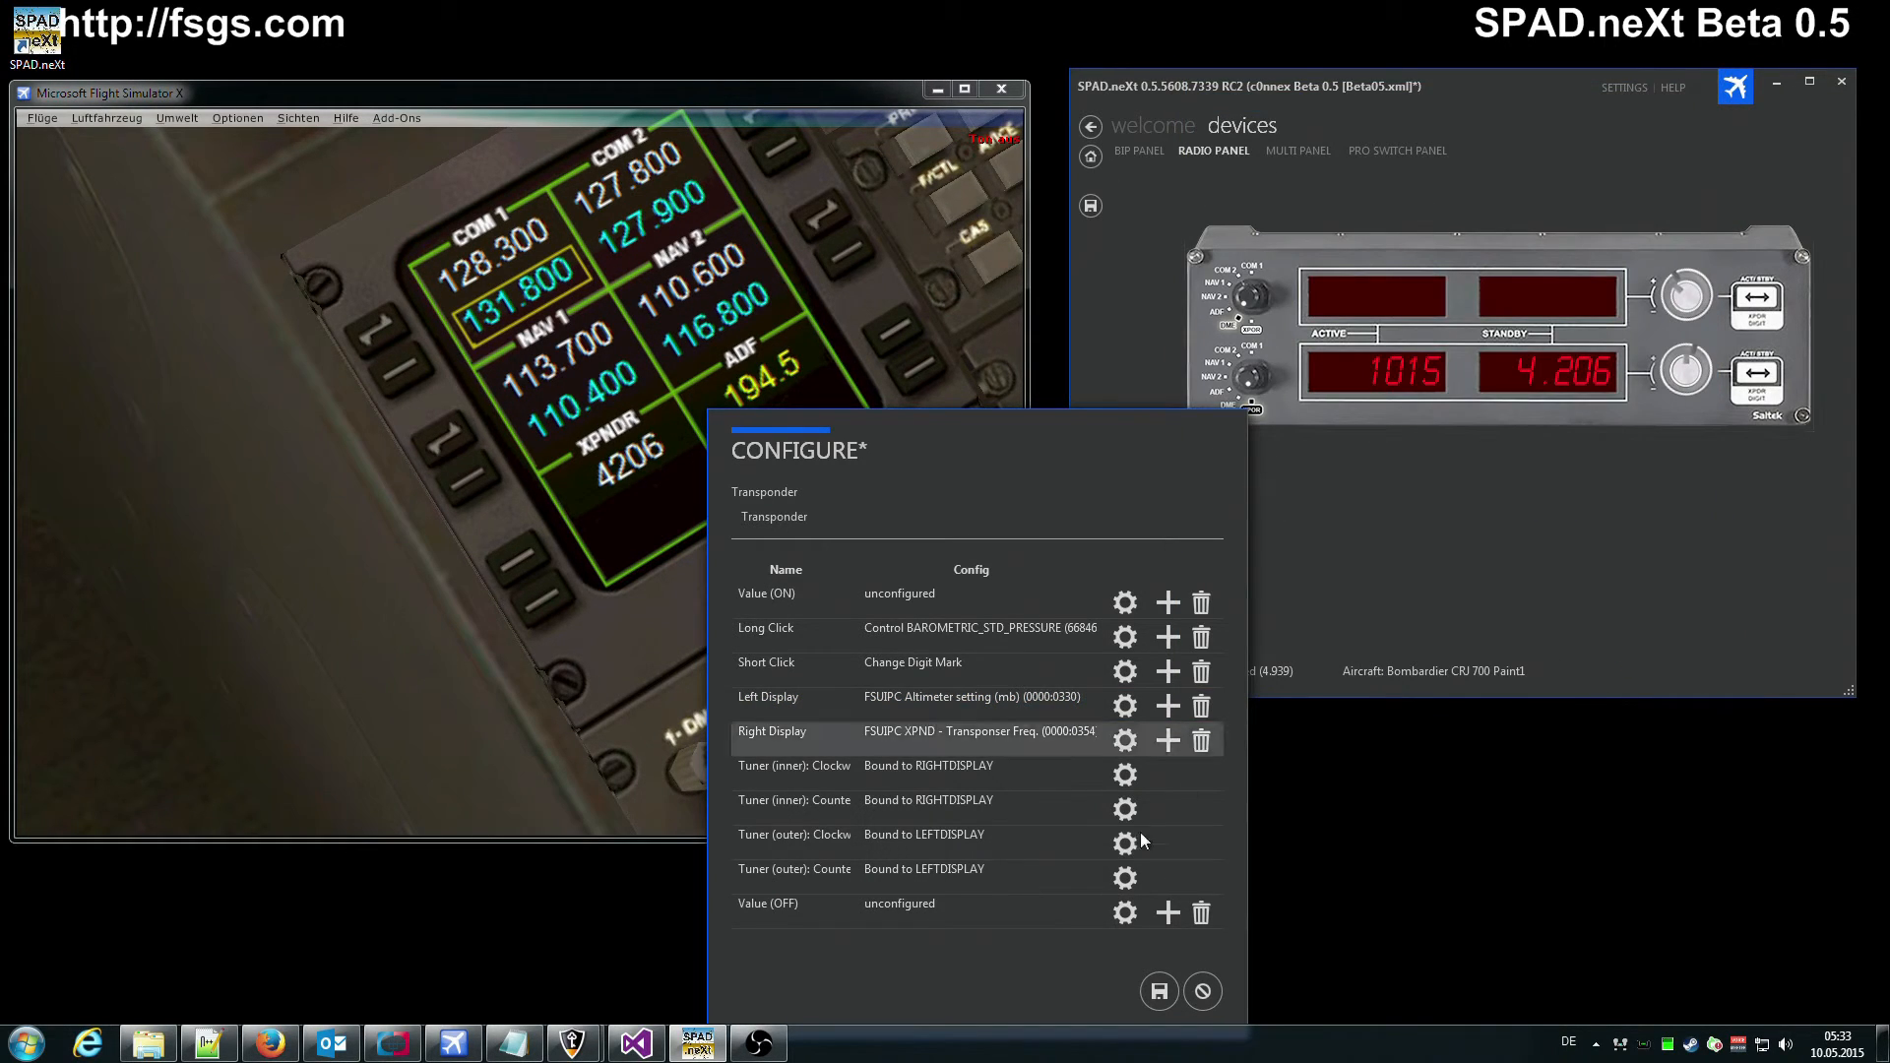
{"action": "left_click", "coordinate": [1157, 990]}
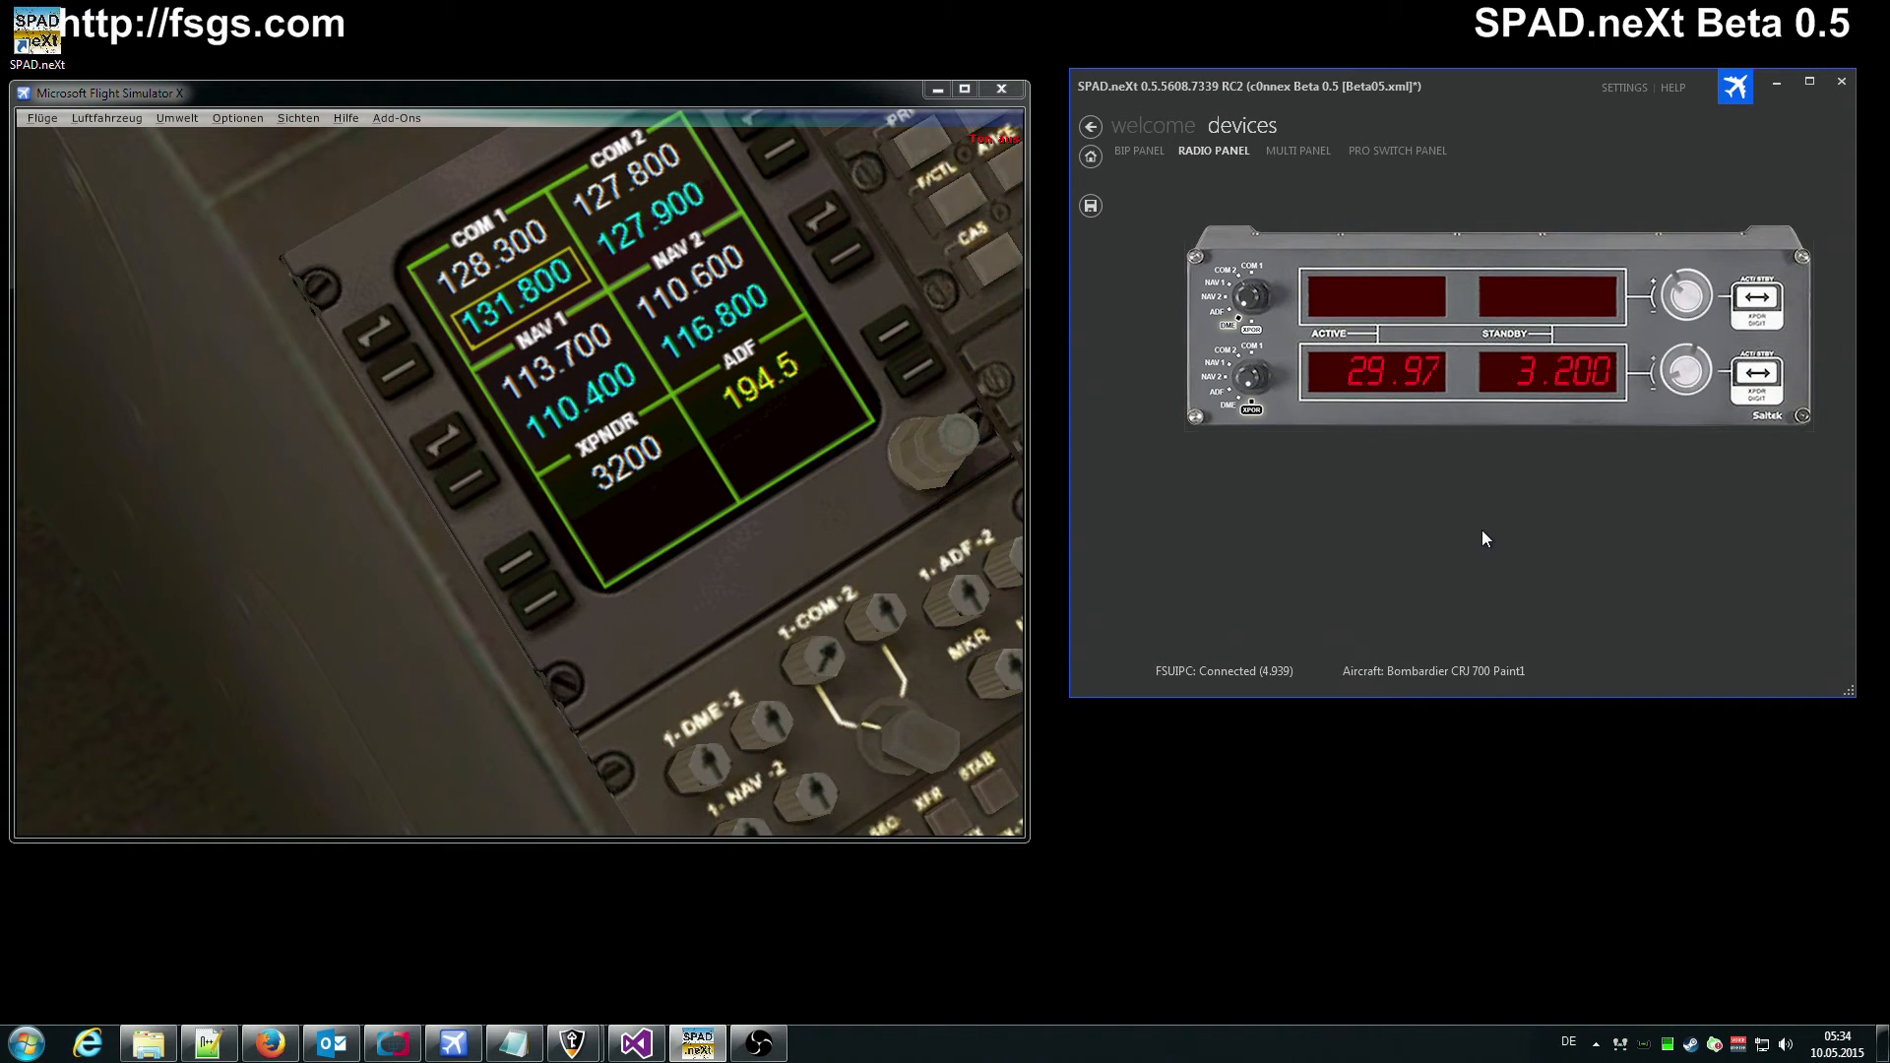
Set the value normalizer of the Transponder's Left Display to QNH in hPA and save the Transponder configuration
{"action": "right_click", "coordinate": [1248, 377]}
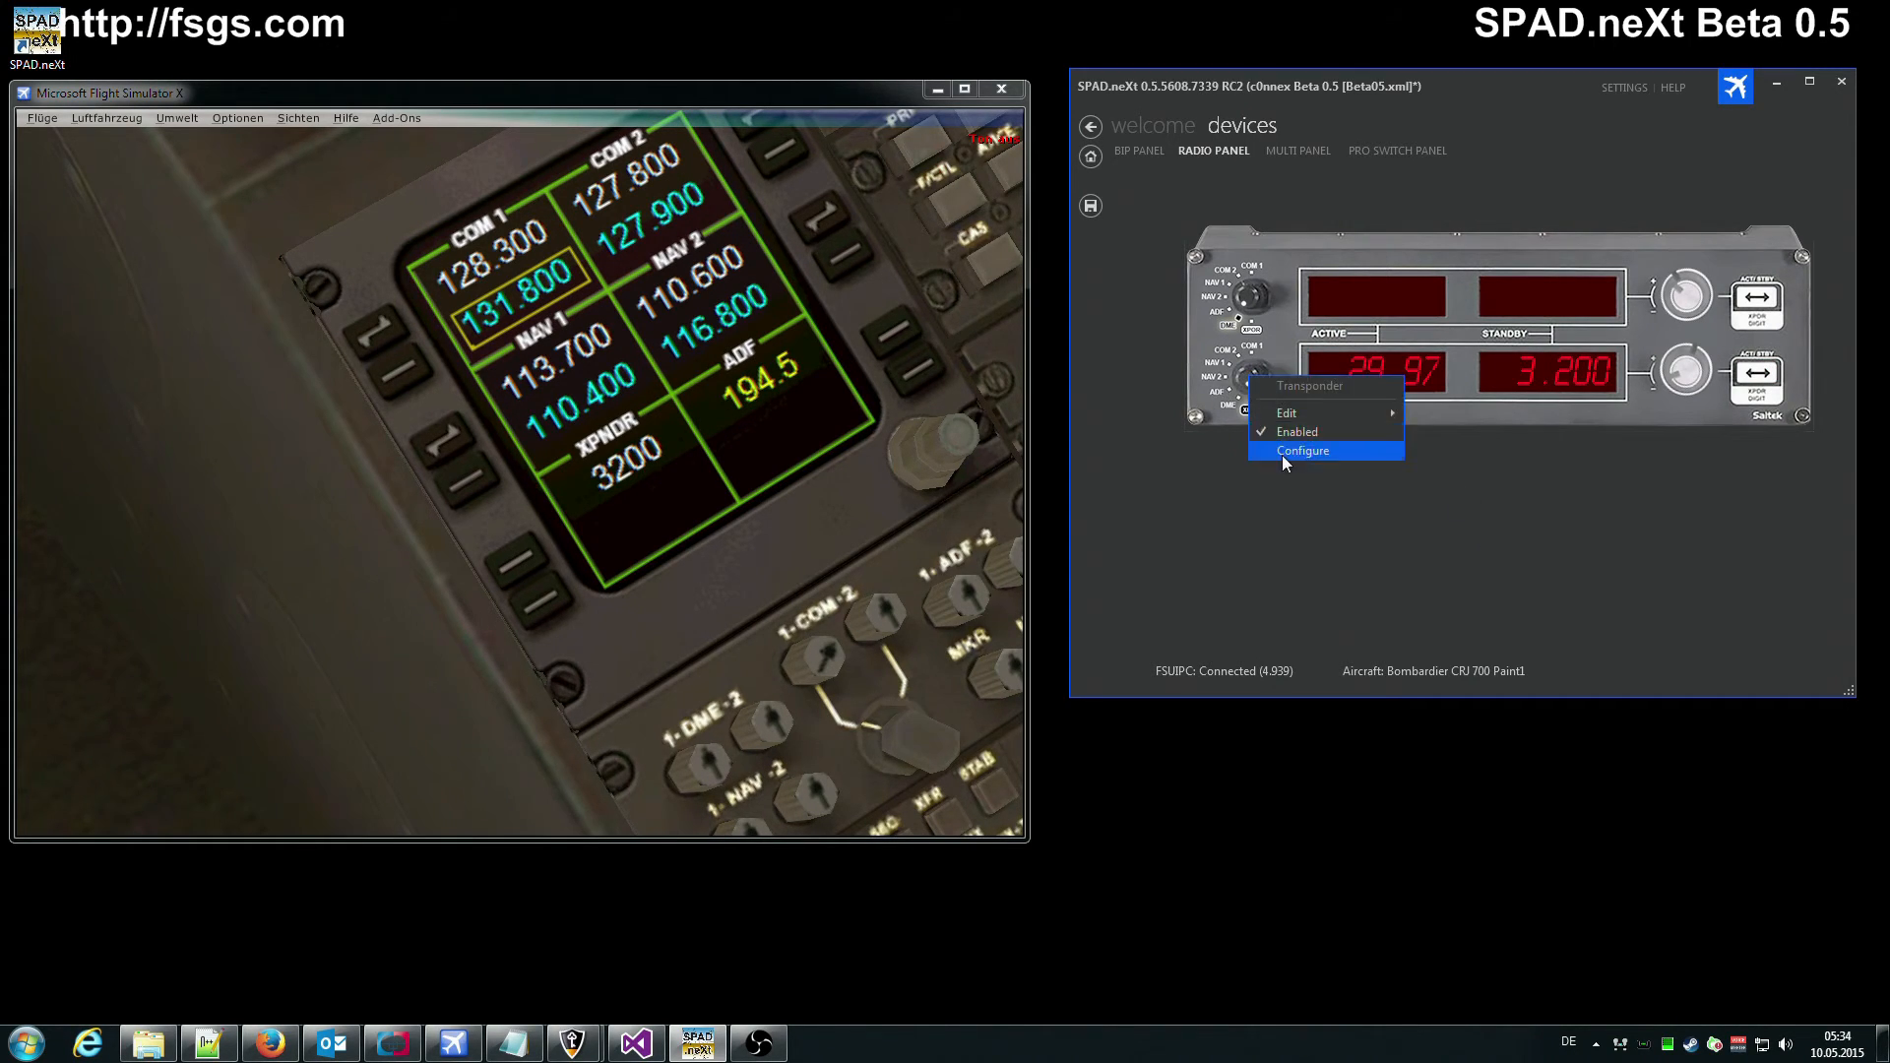
{"action": "left_click", "coordinate": [1284, 452]}
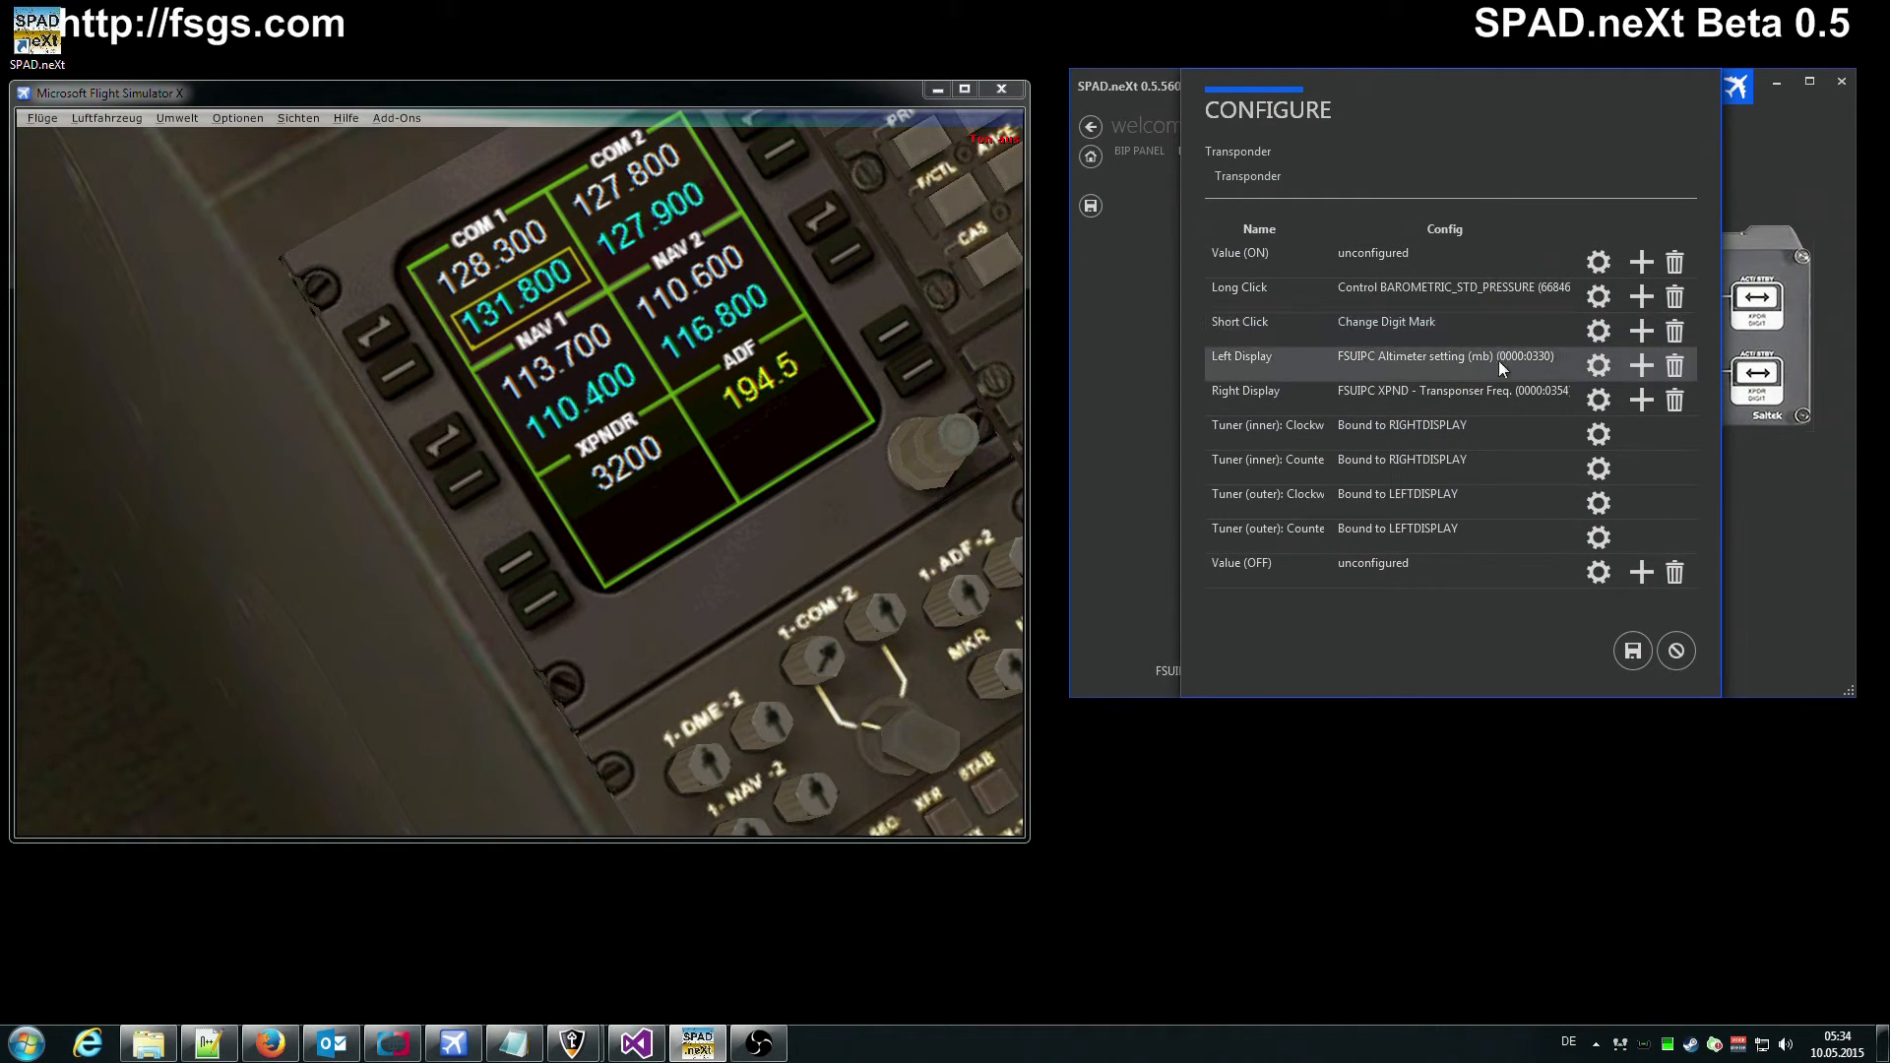
{"action": "left_click", "coordinate": [1596, 366]}
{"action": "left_click", "coordinate": [1579, 507]}
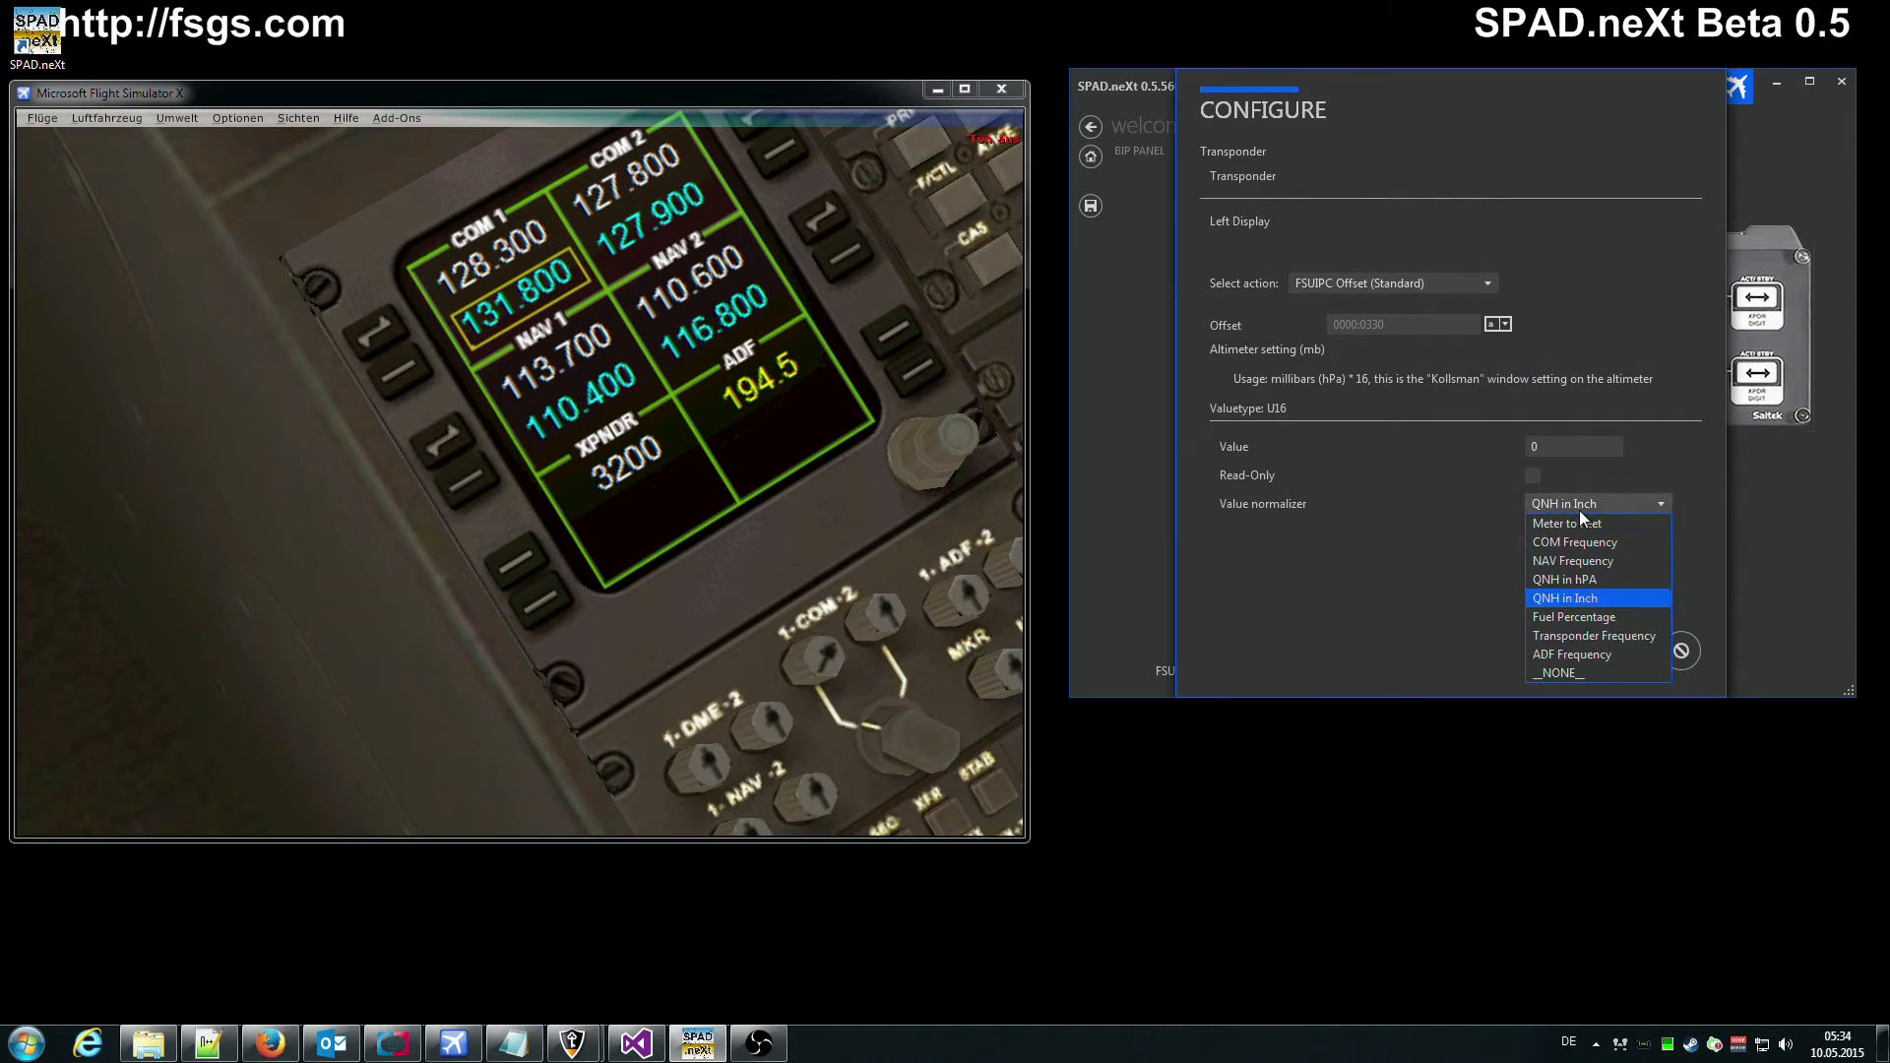
{"action": "left_click", "coordinate": [1563, 581]}
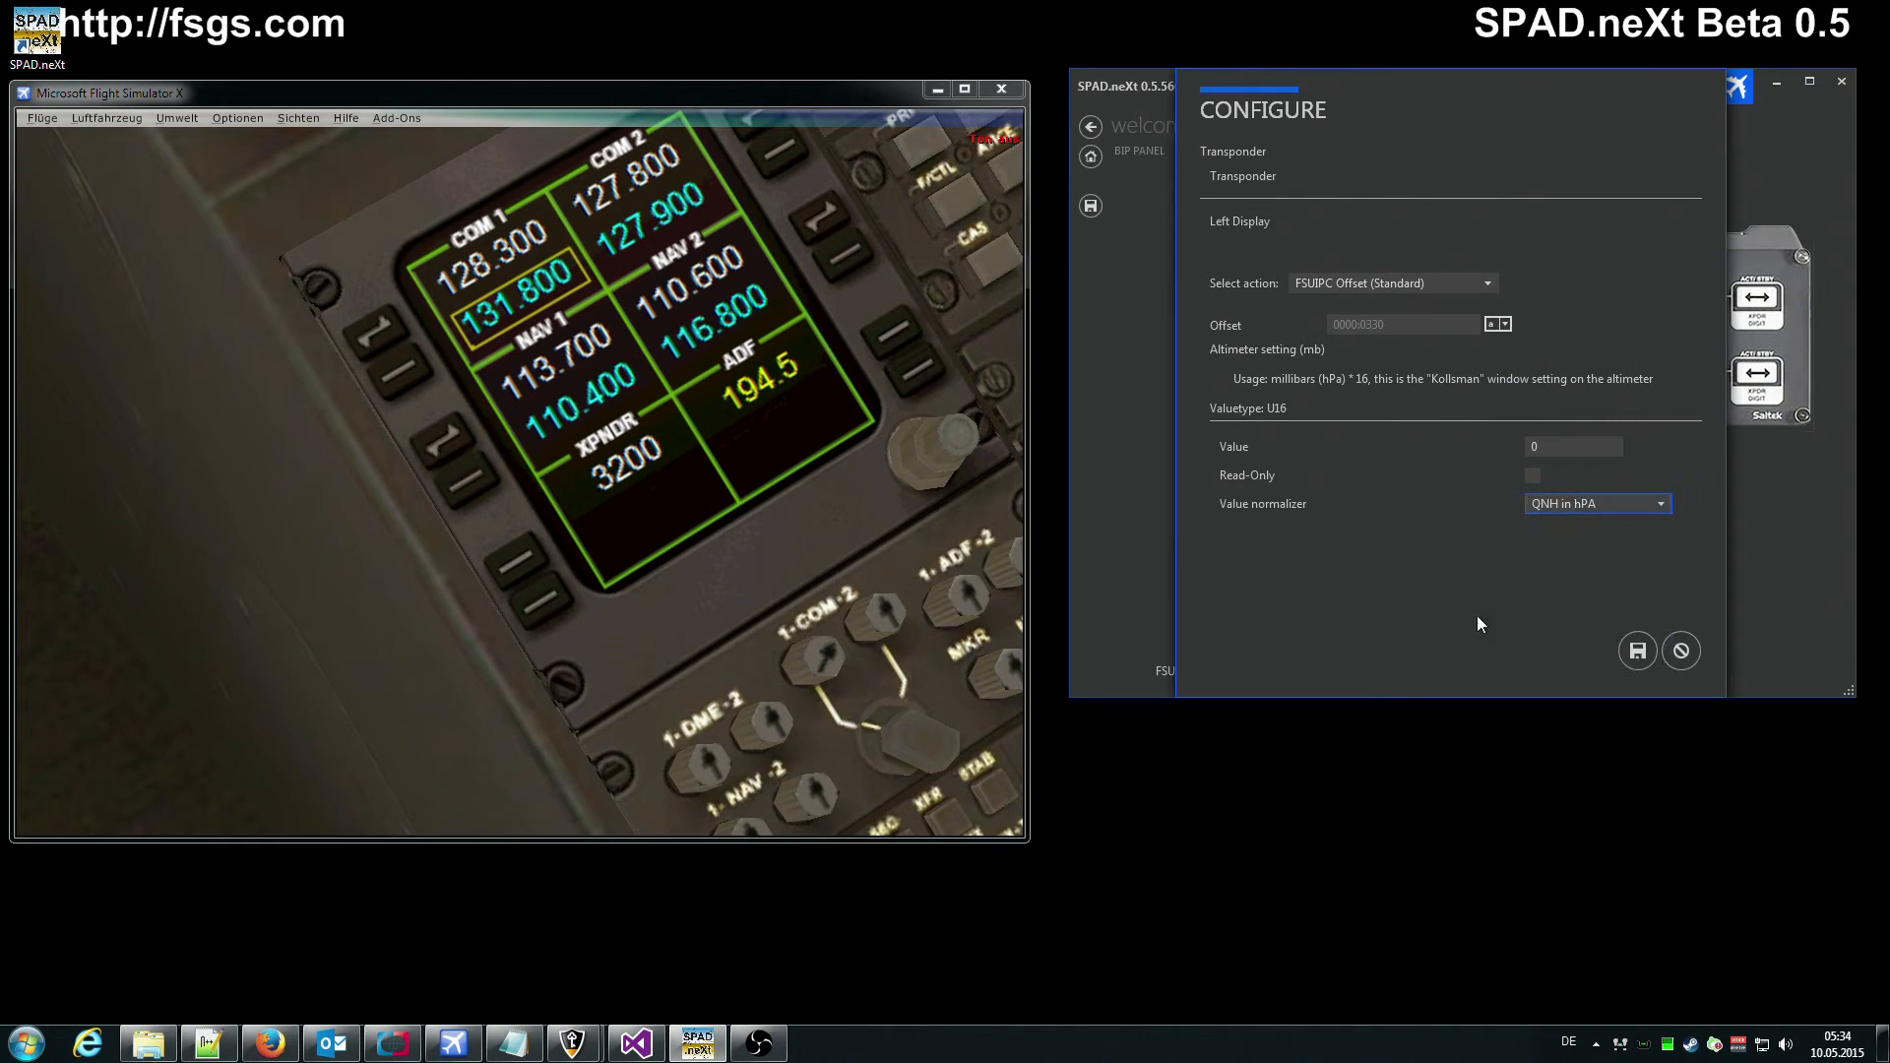
{"action": "left_click", "coordinate": [1637, 652]}
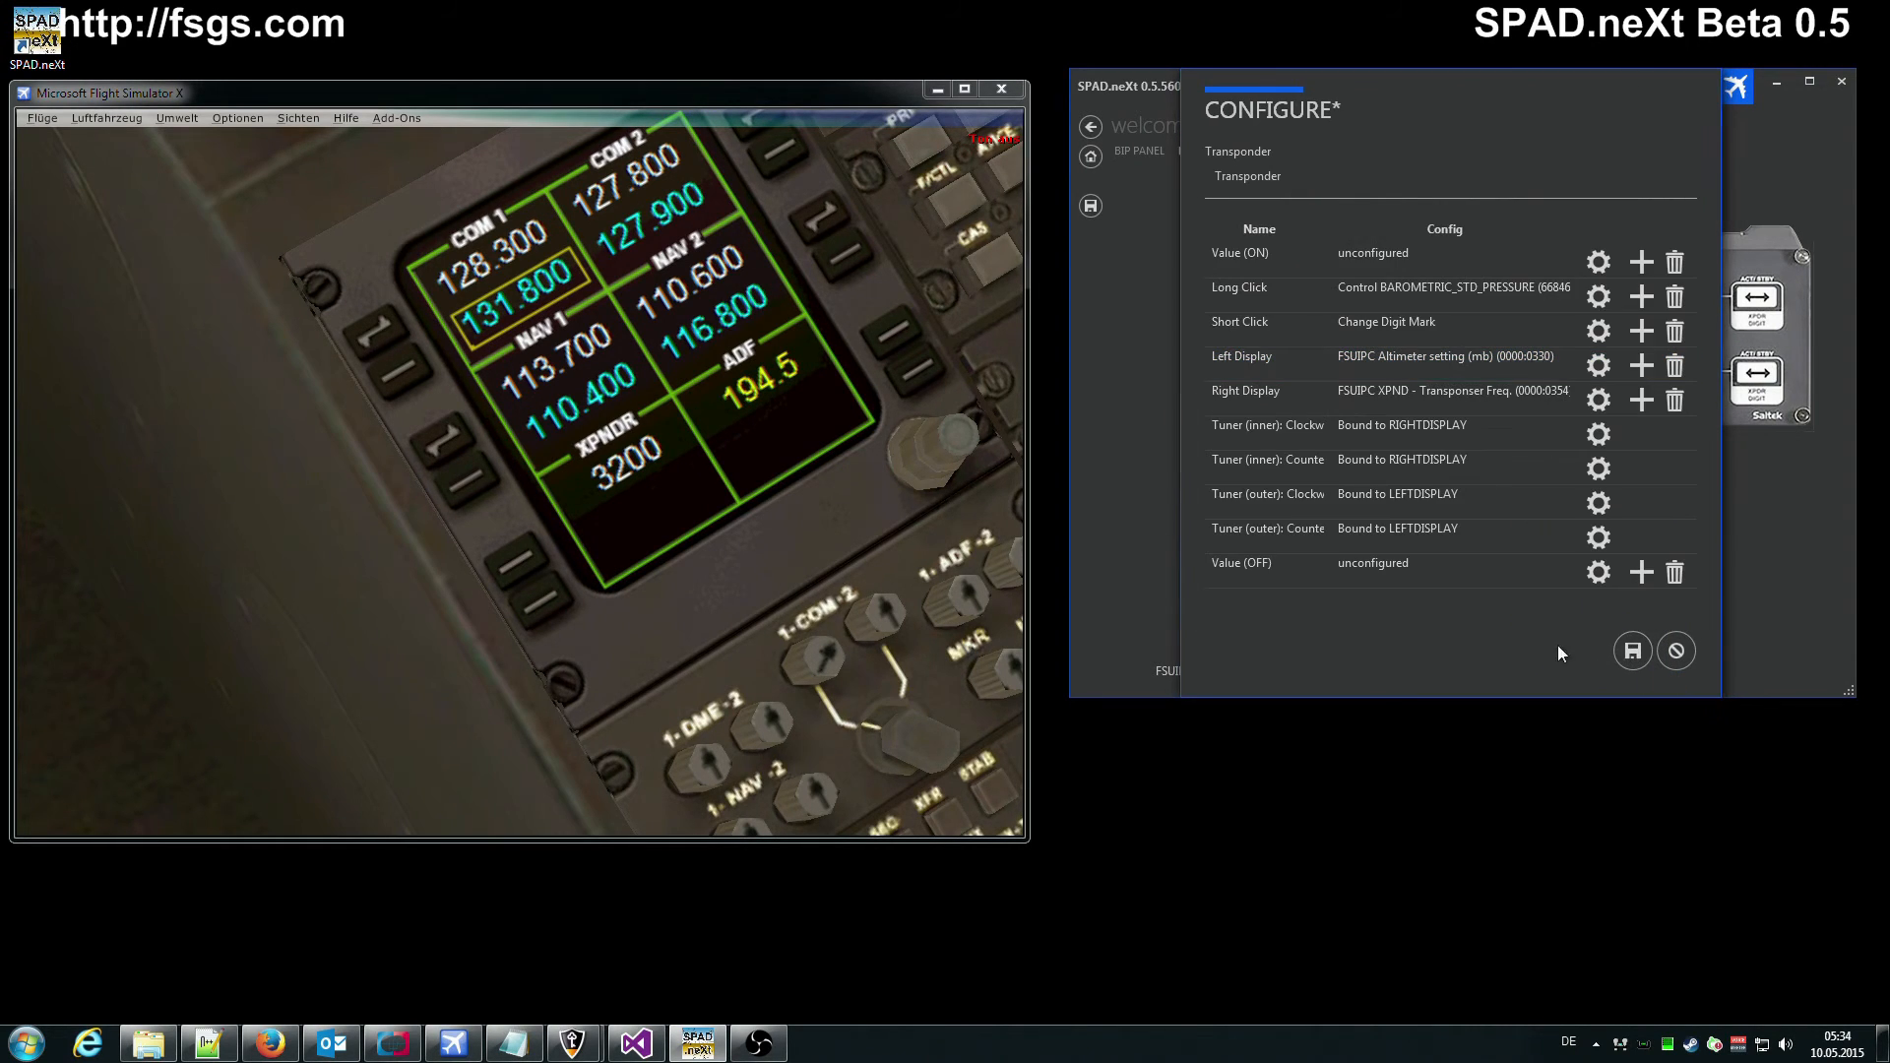
{"action": "left_click", "coordinate": [1632, 652]}
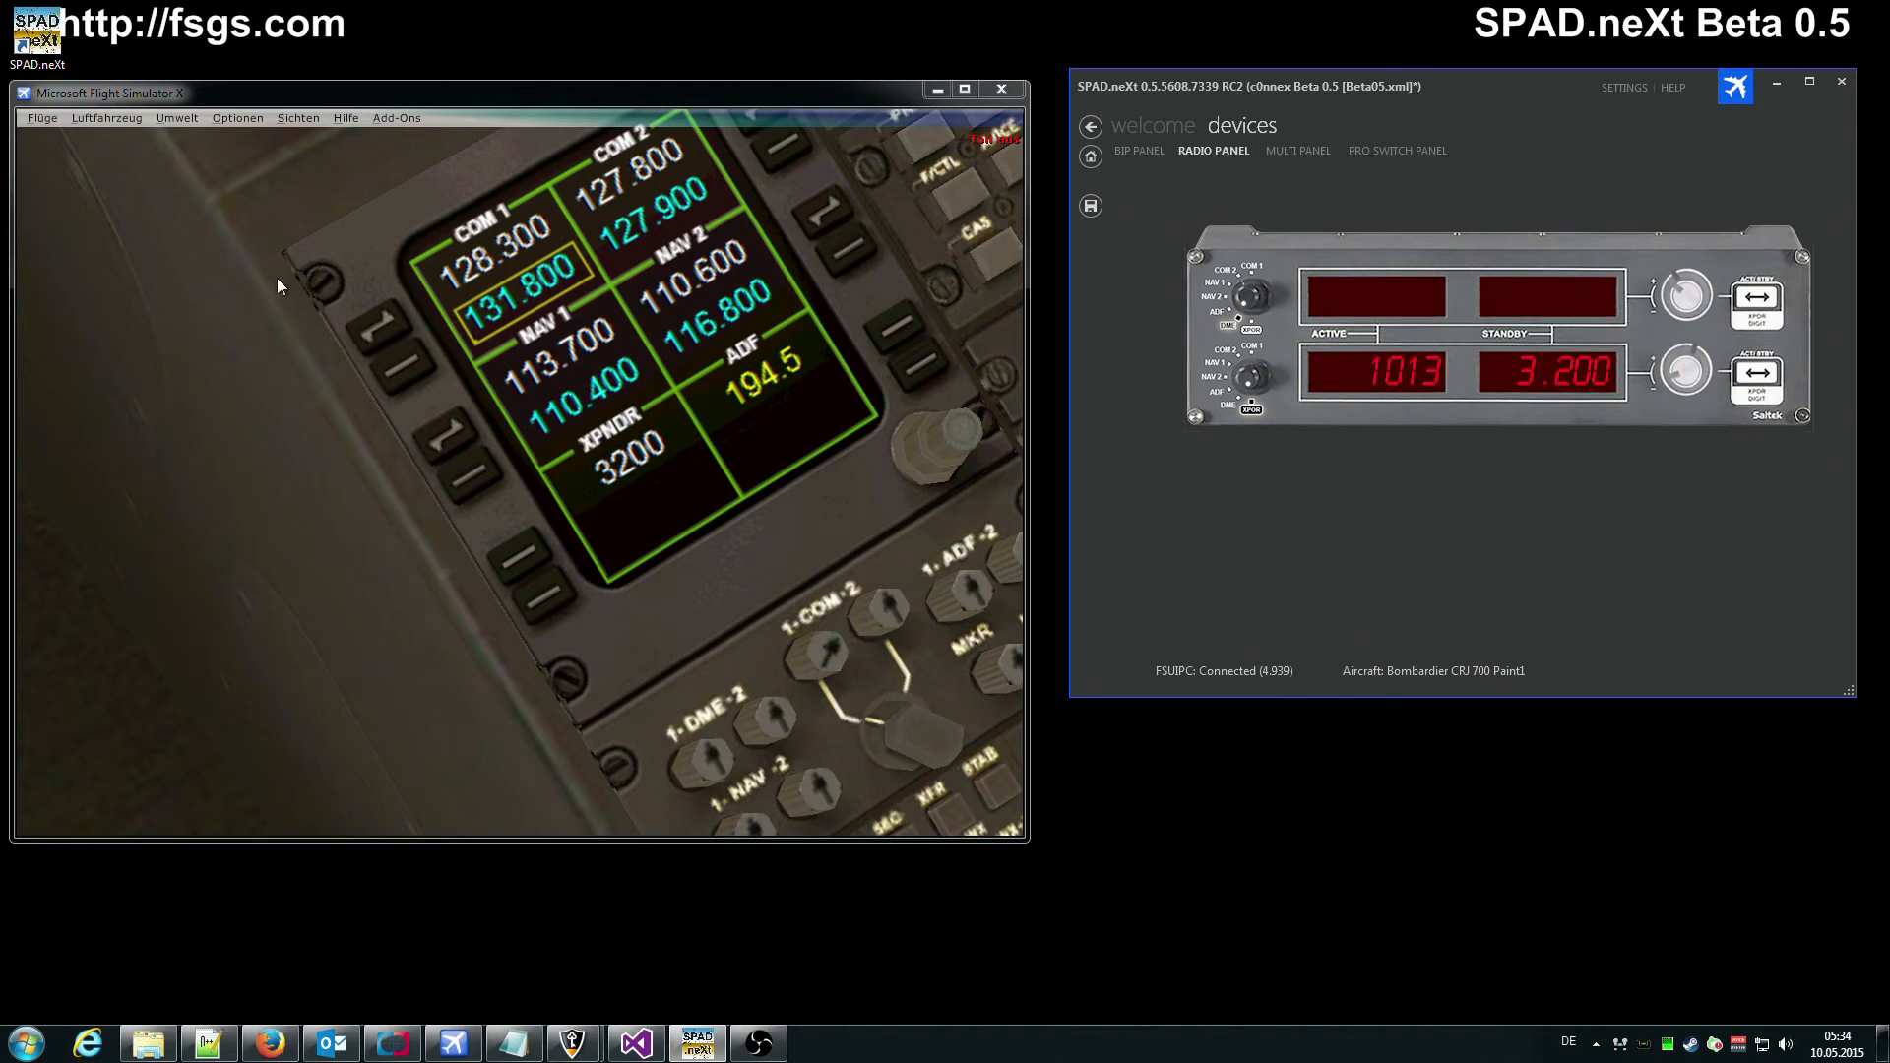
{"action": "left_click", "coordinate": [1295, 153]}
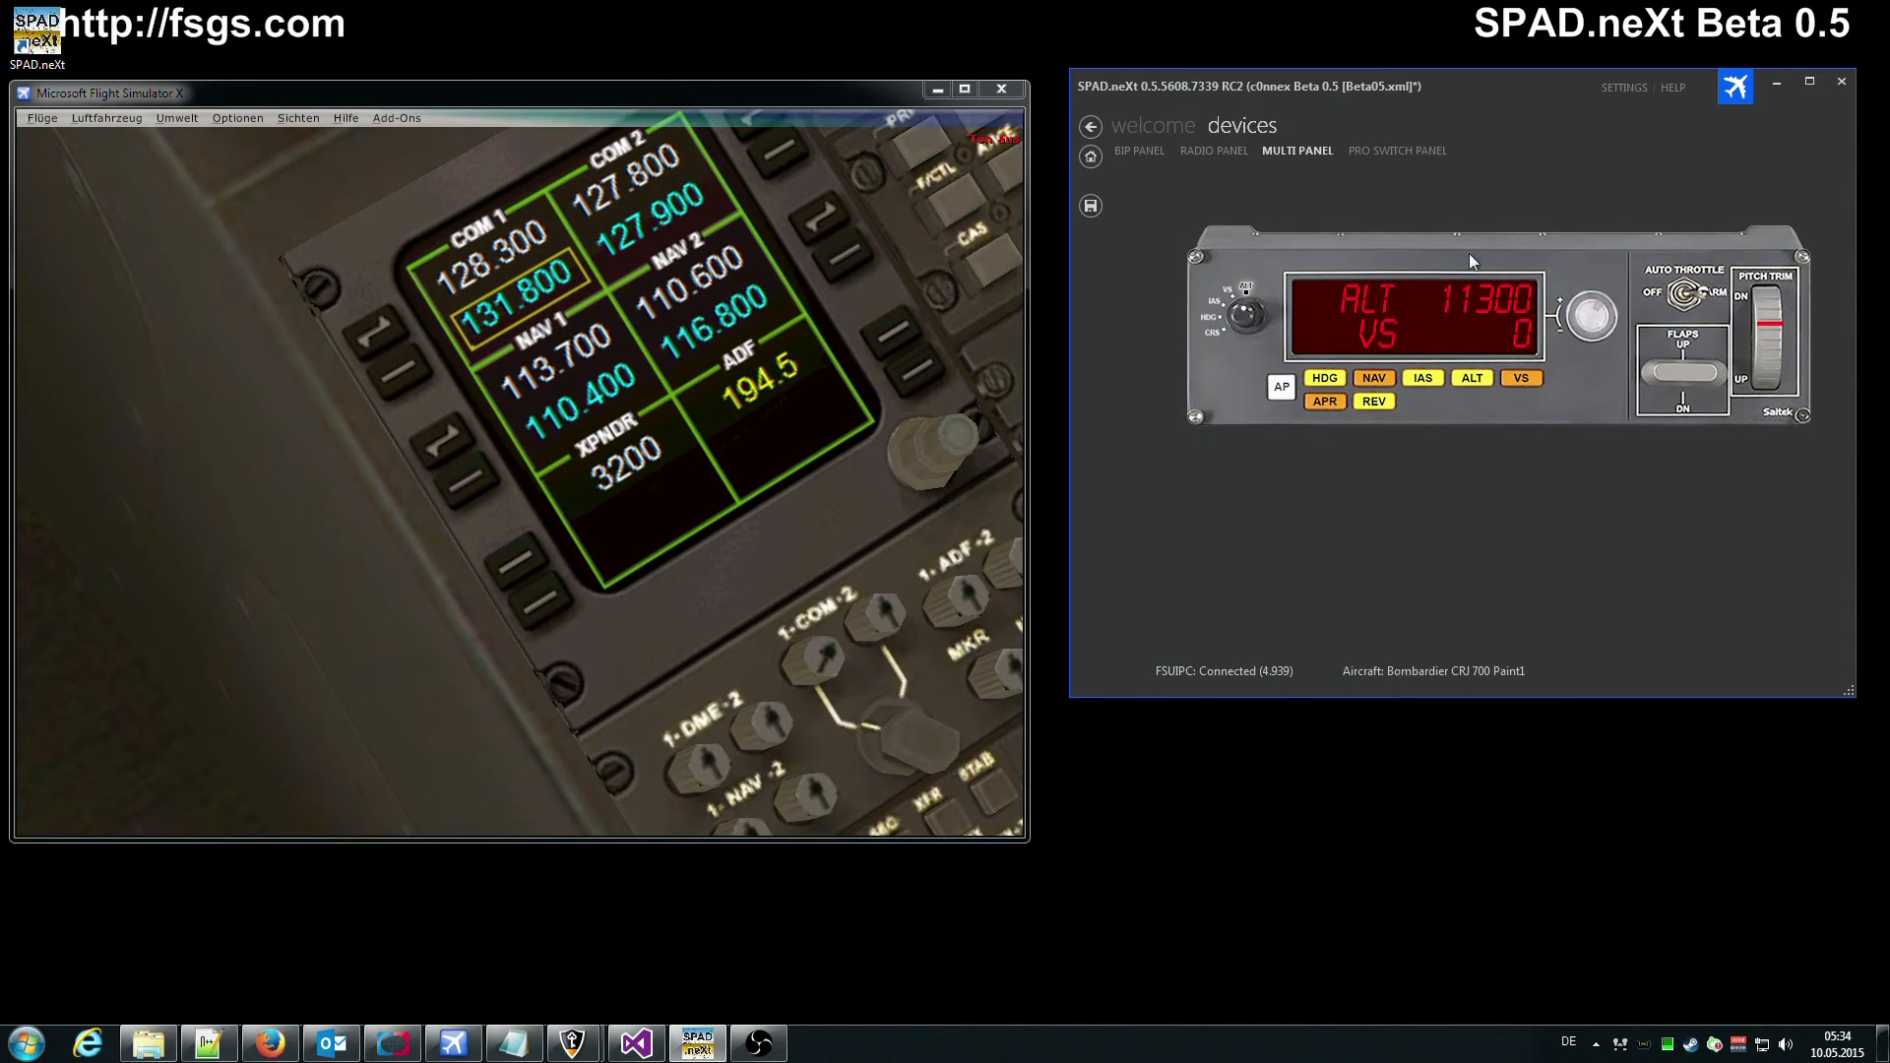
{"action": "left_click", "coordinate": [1211, 156]}
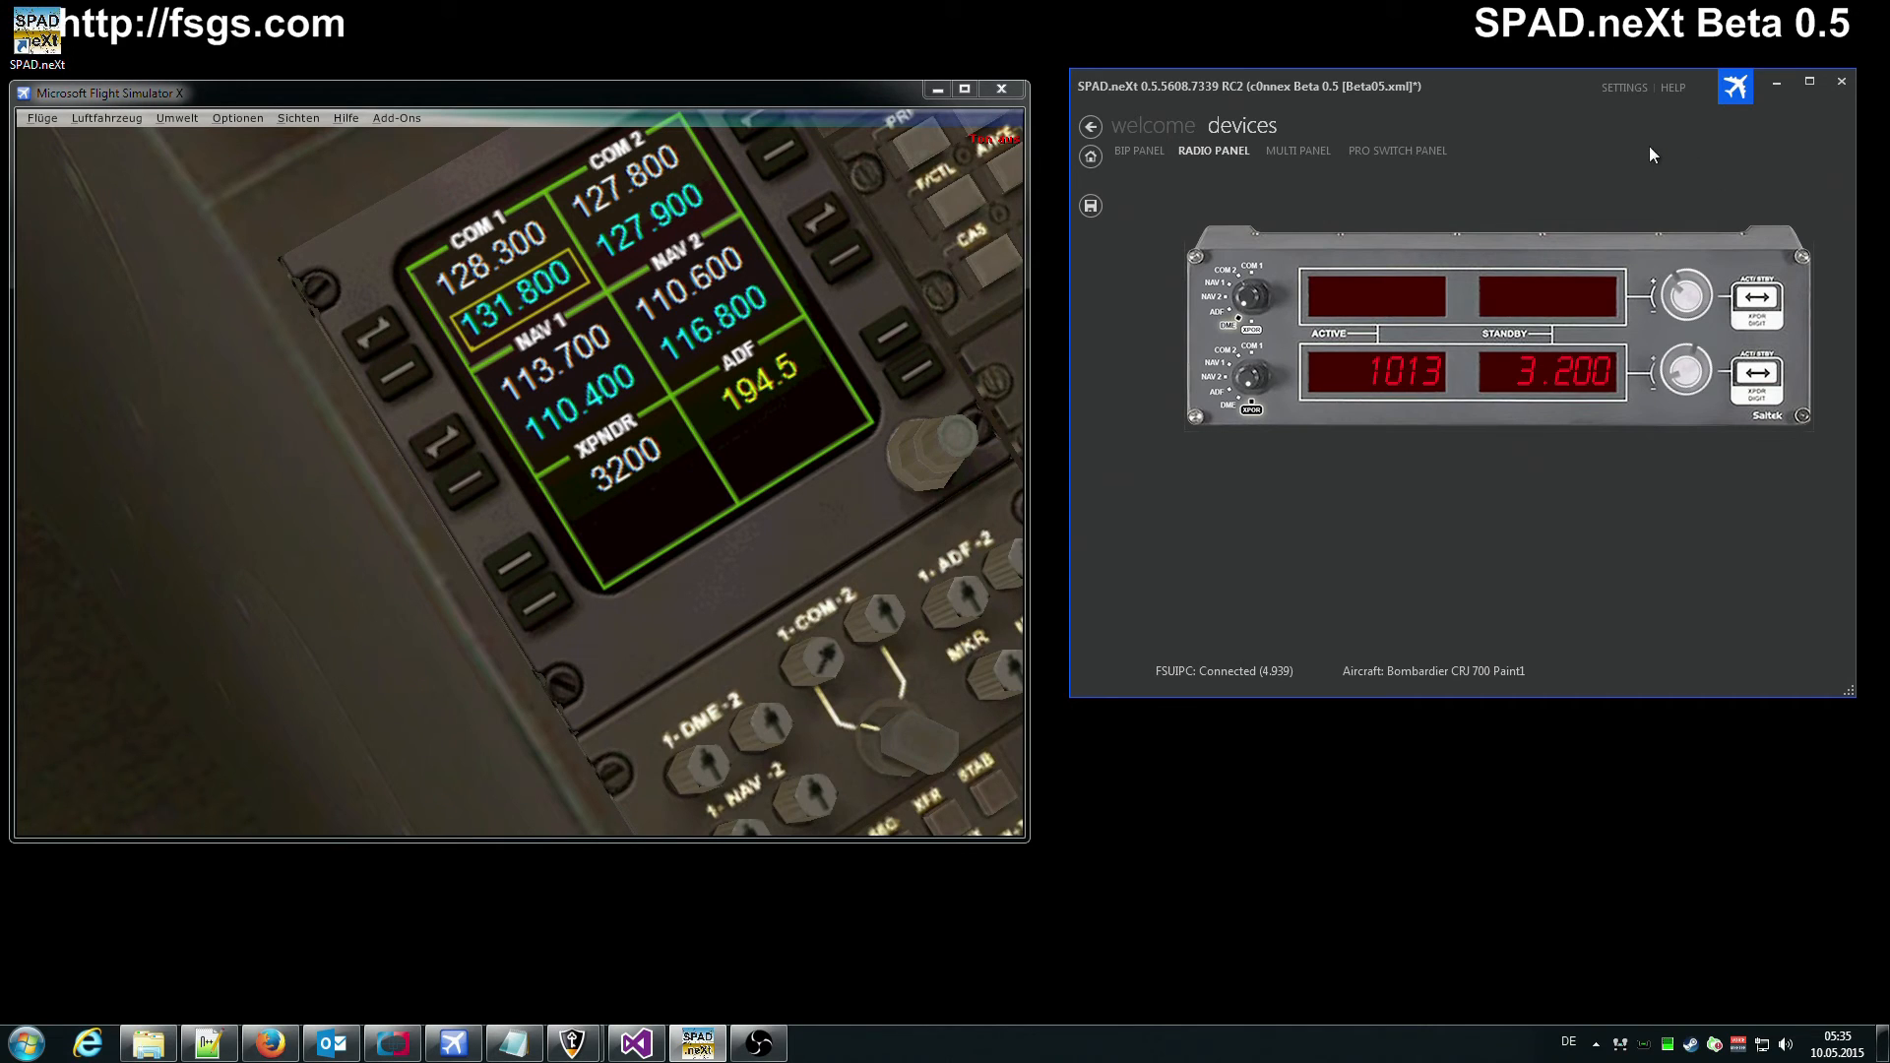
Create a profile named "new profile" in the profile settings
{"action": "left_click", "coordinate": [1623, 88]}
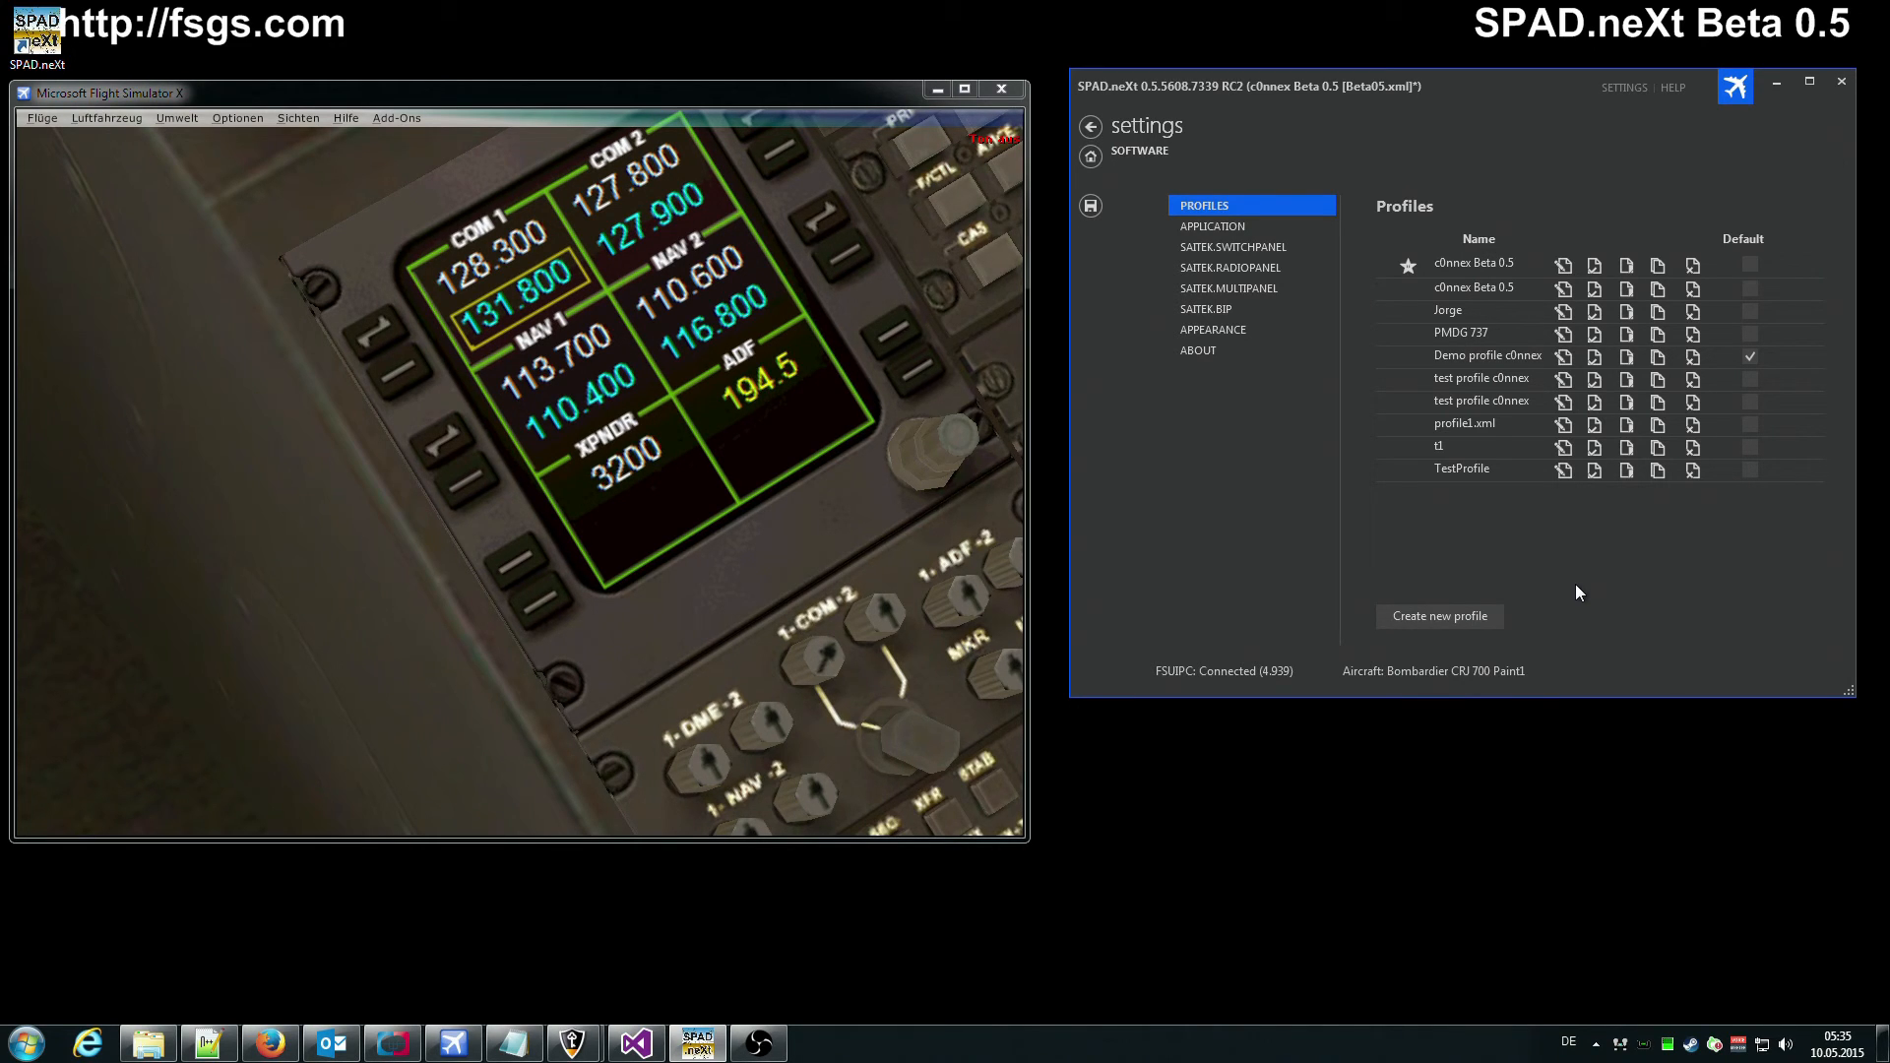
{"action": "left_click", "coordinate": [1438, 617]}
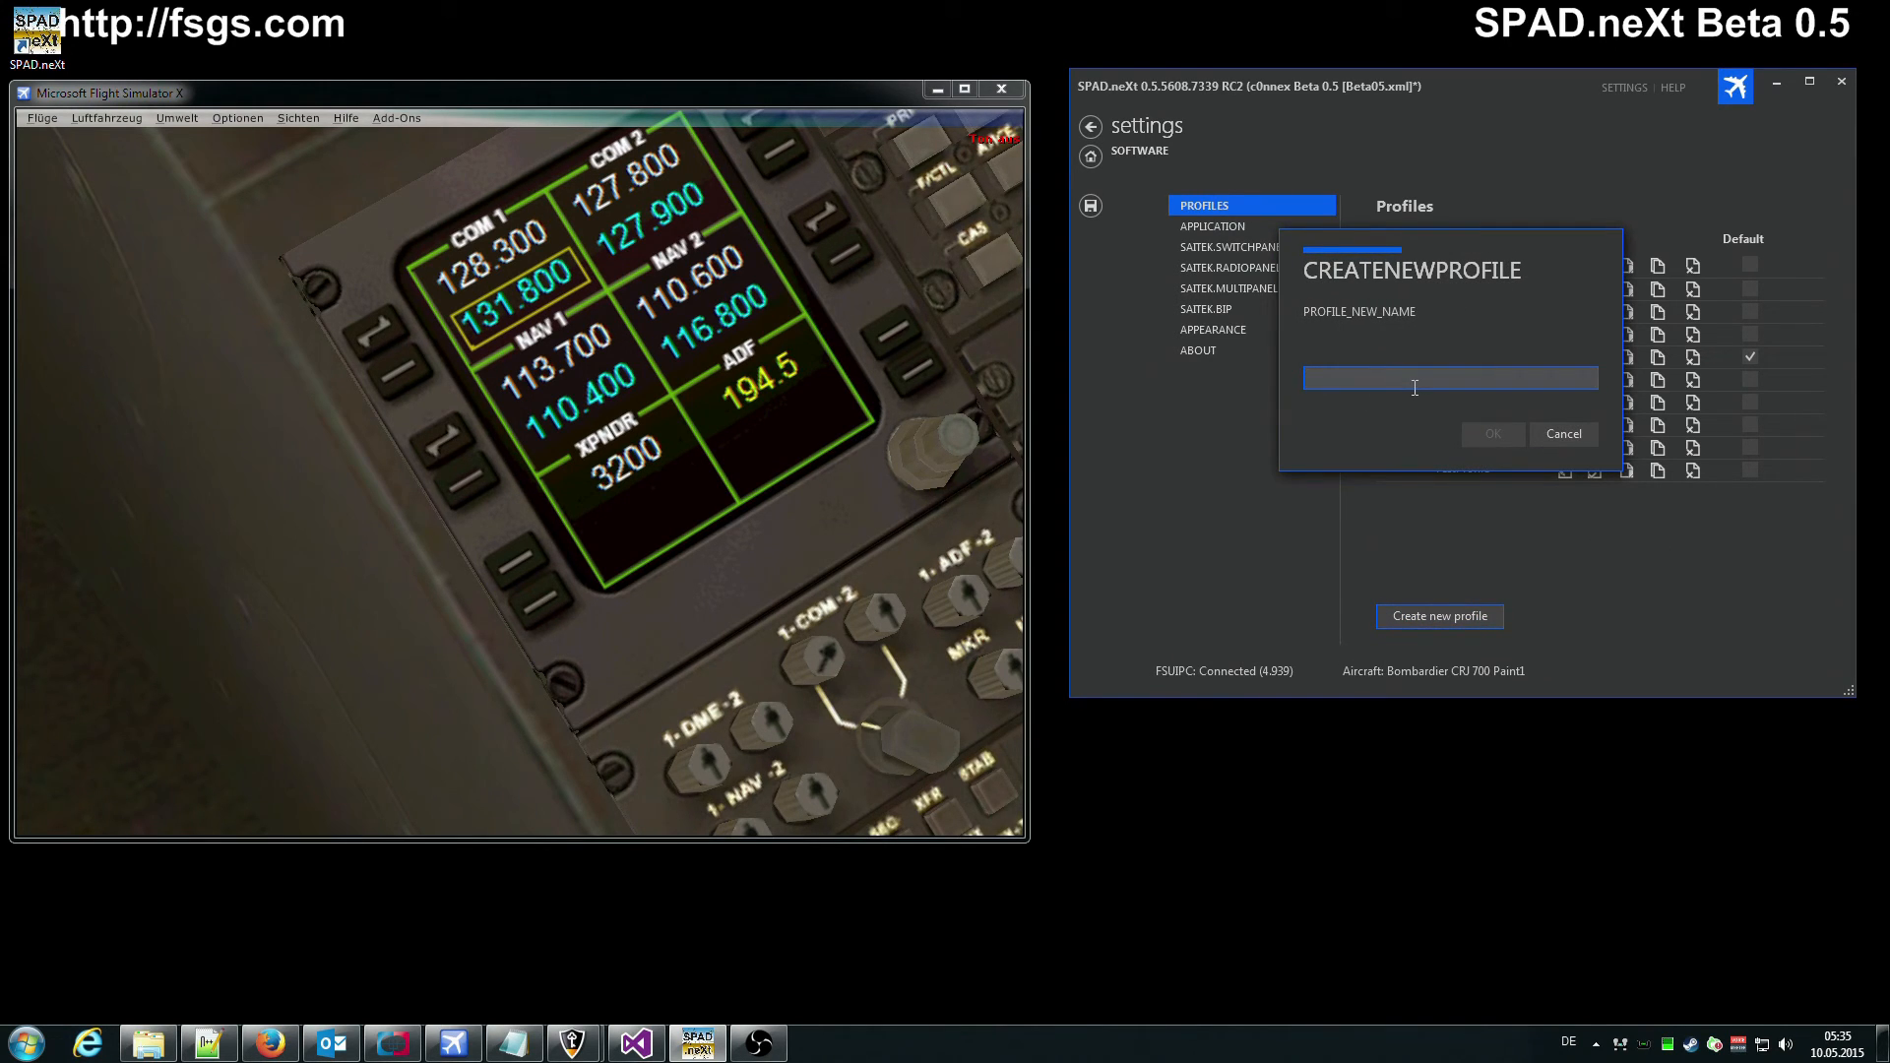
{"action": "type", "text": "new profile"}
{"action": "left_click", "coordinate": [1489, 434]}
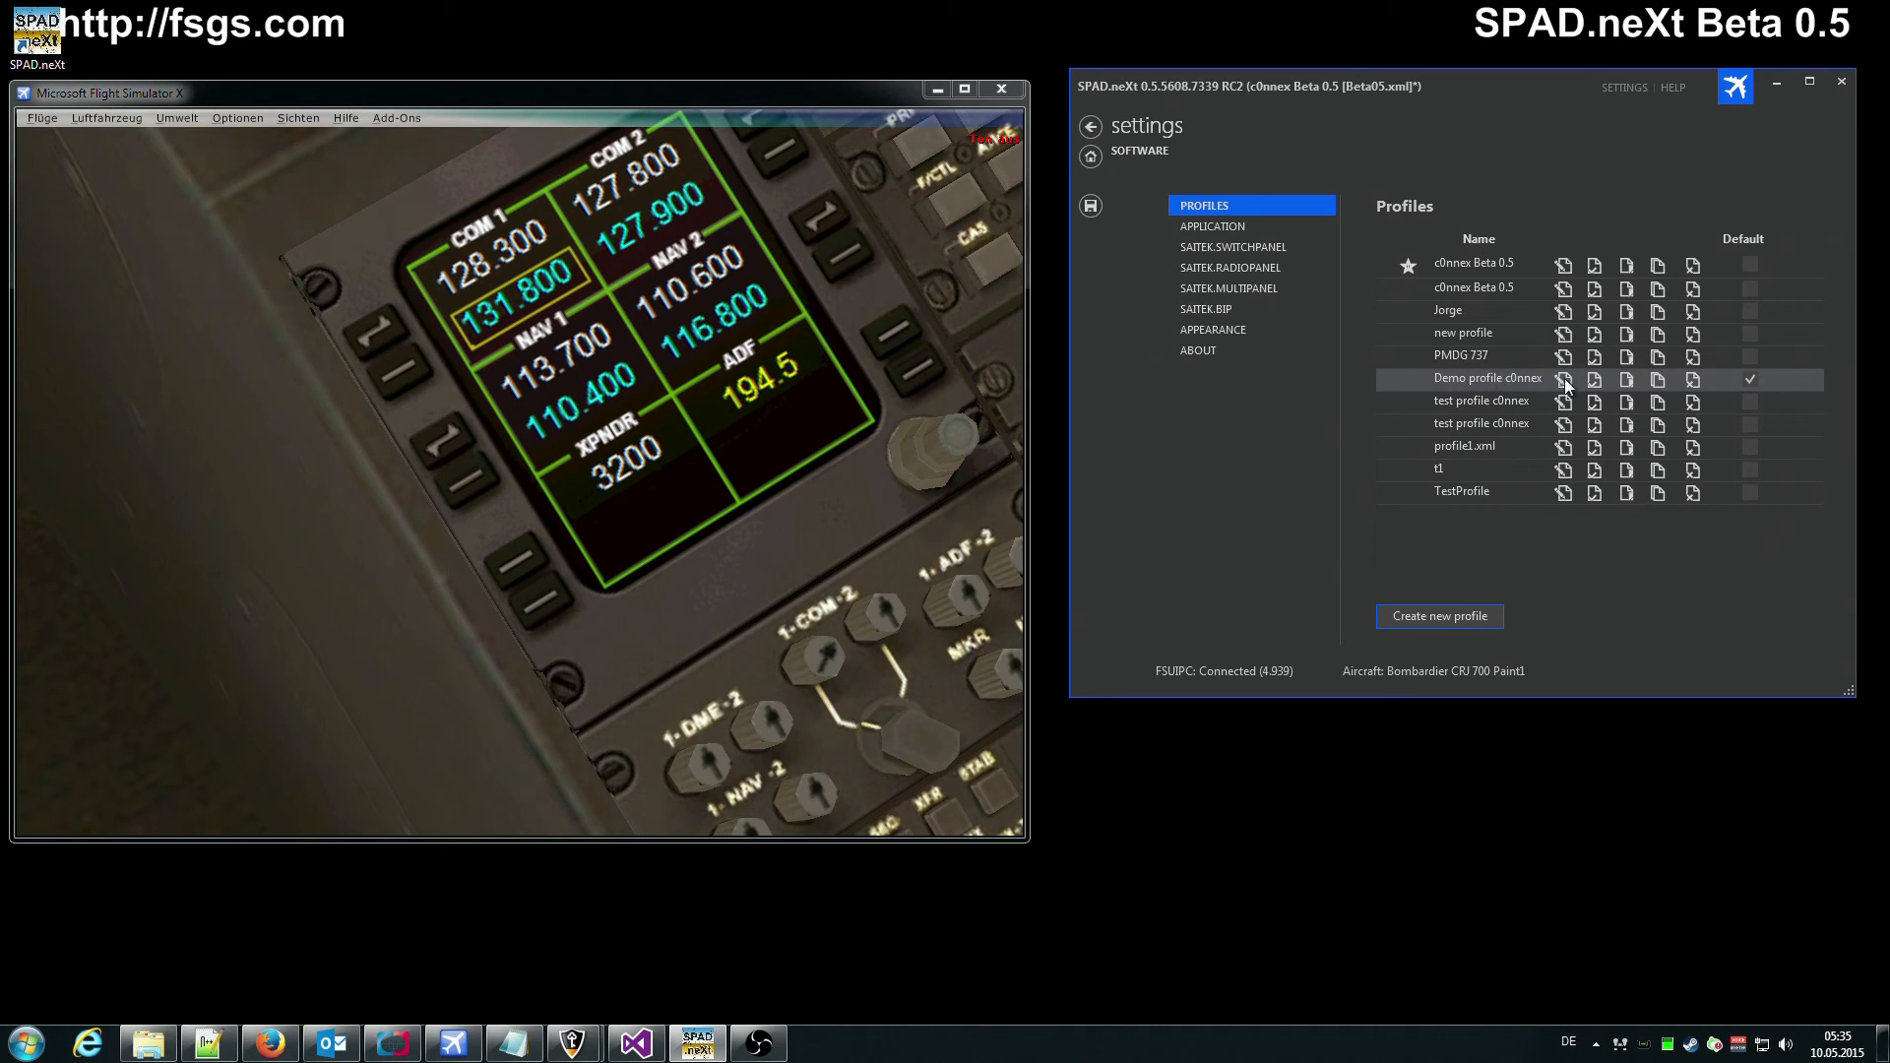
Activate the Demo profile c0nnex, saving the current profile's changes and altering the demo profile to match the Pro Switch Panel
{"action": "left_click", "coordinate": [1592, 382]}
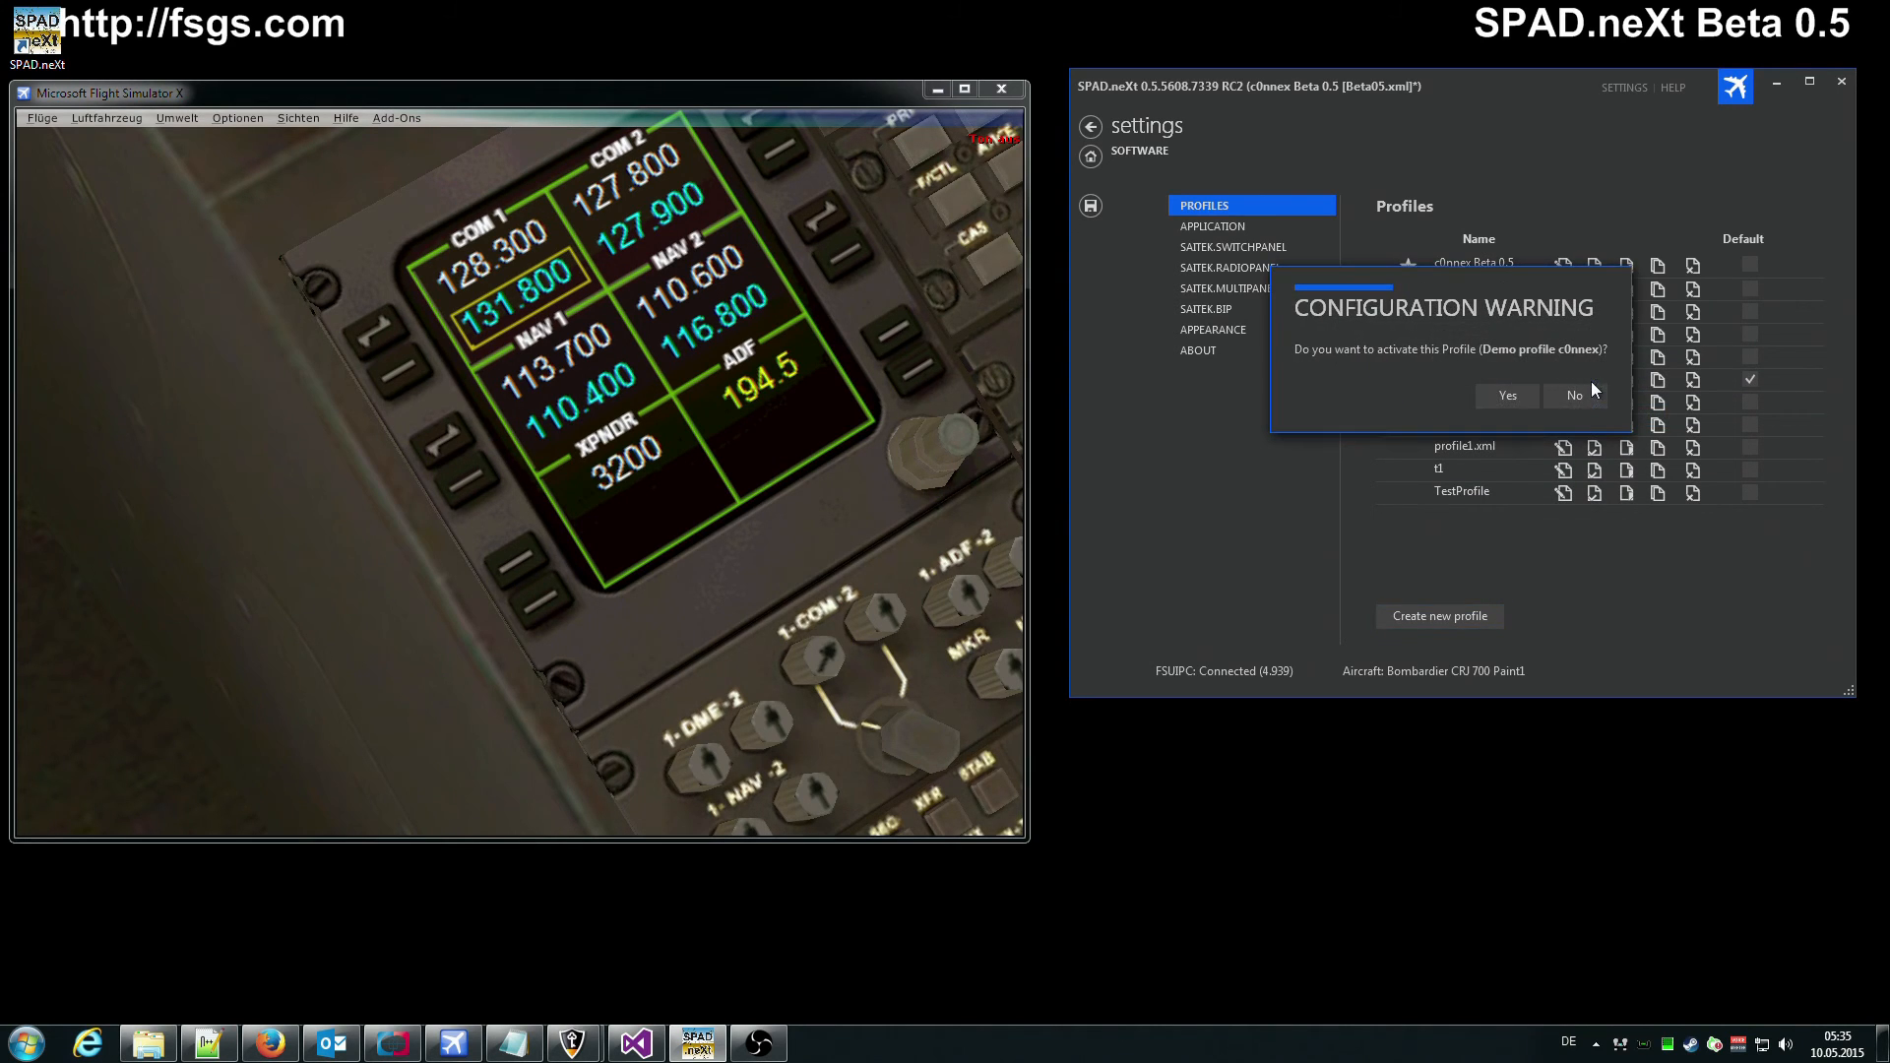
{"action": "left_click", "coordinate": [1515, 393]}
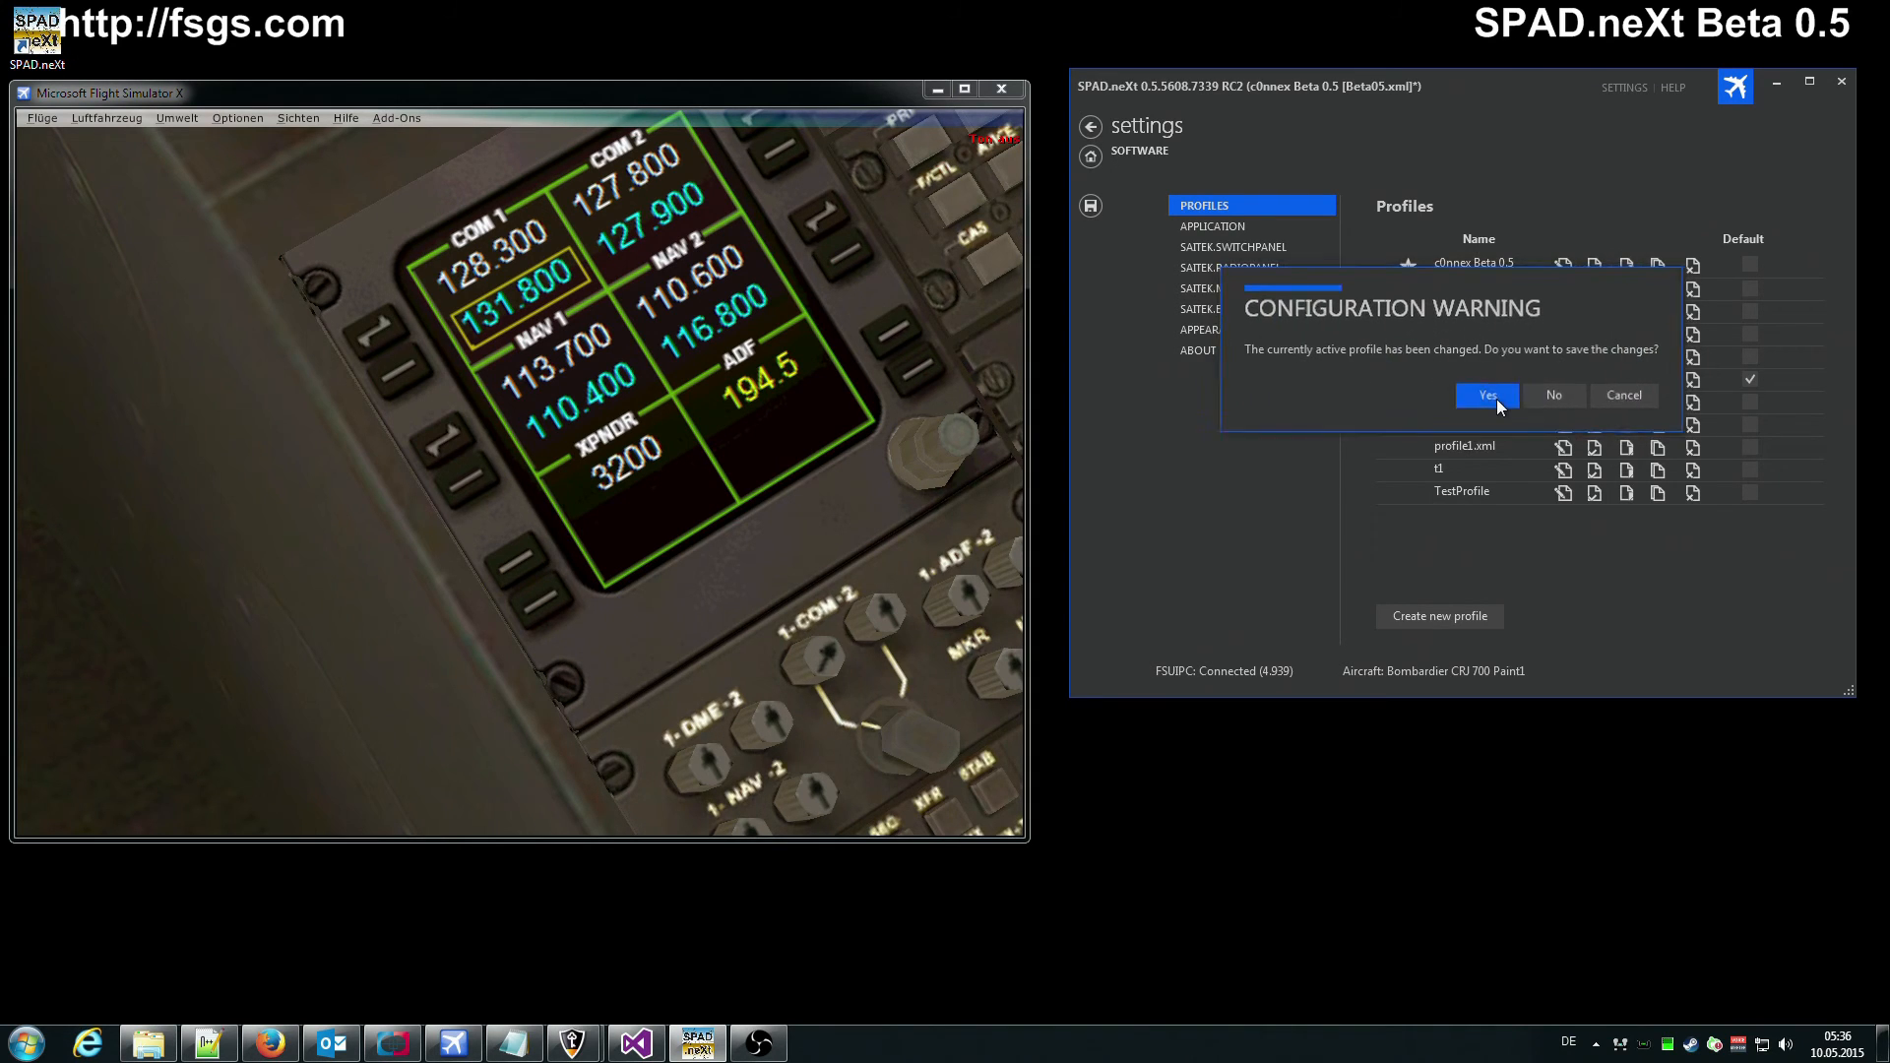
{"action": "left_click", "coordinate": [1497, 399]}
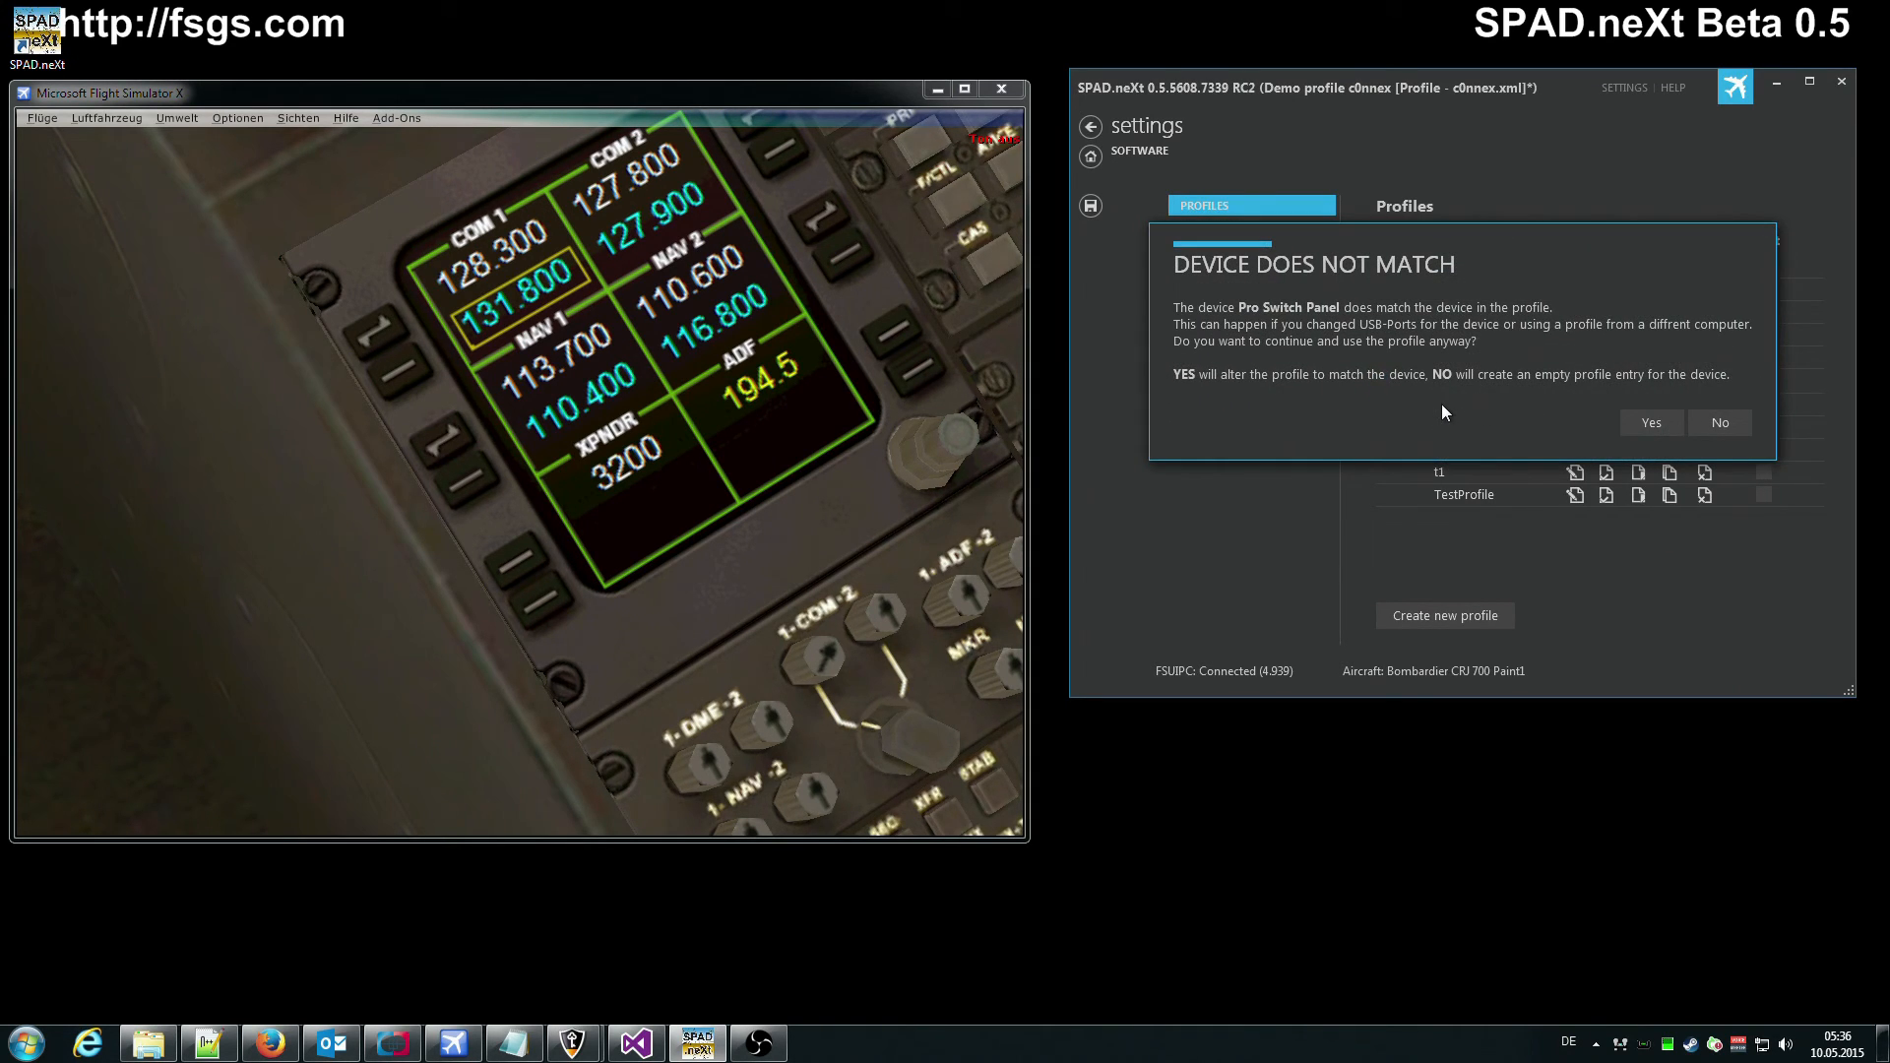
{"action": "left_click", "coordinate": [1642, 425]}
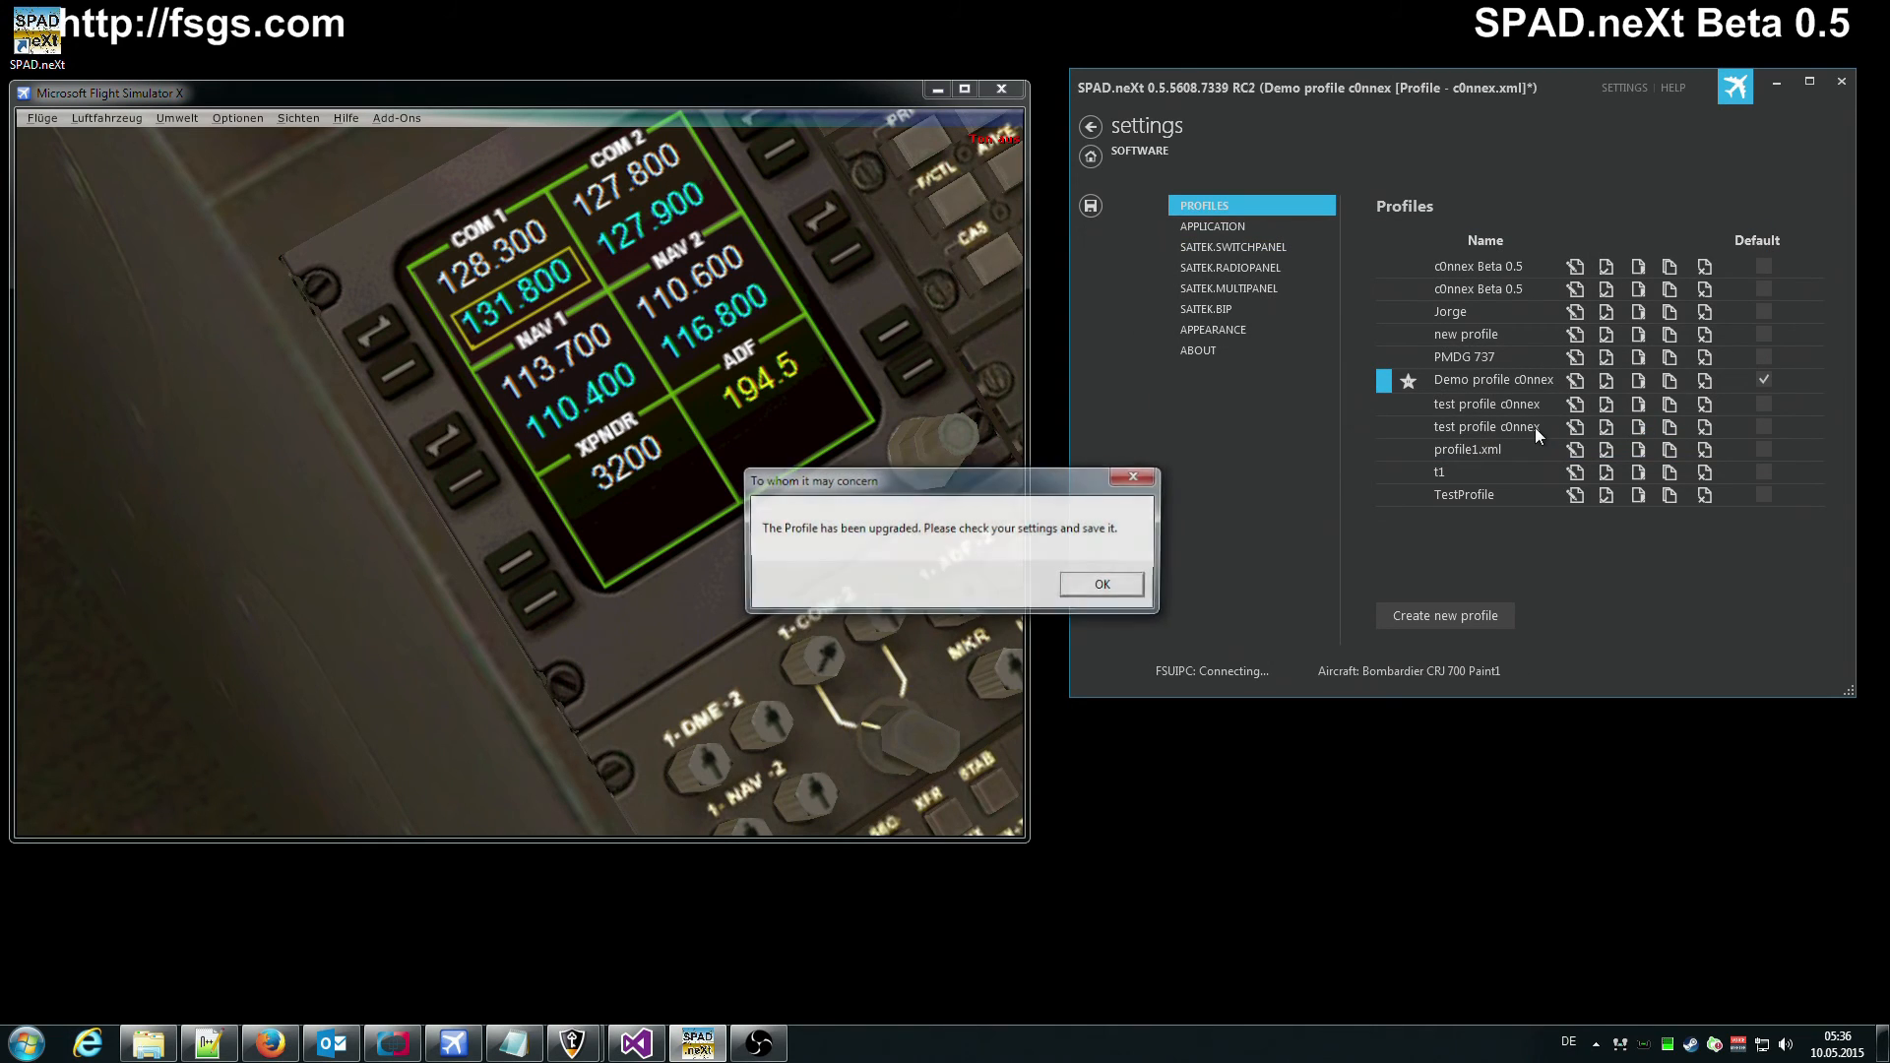
{"action": "left_click", "coordinate": [1083, 589]}
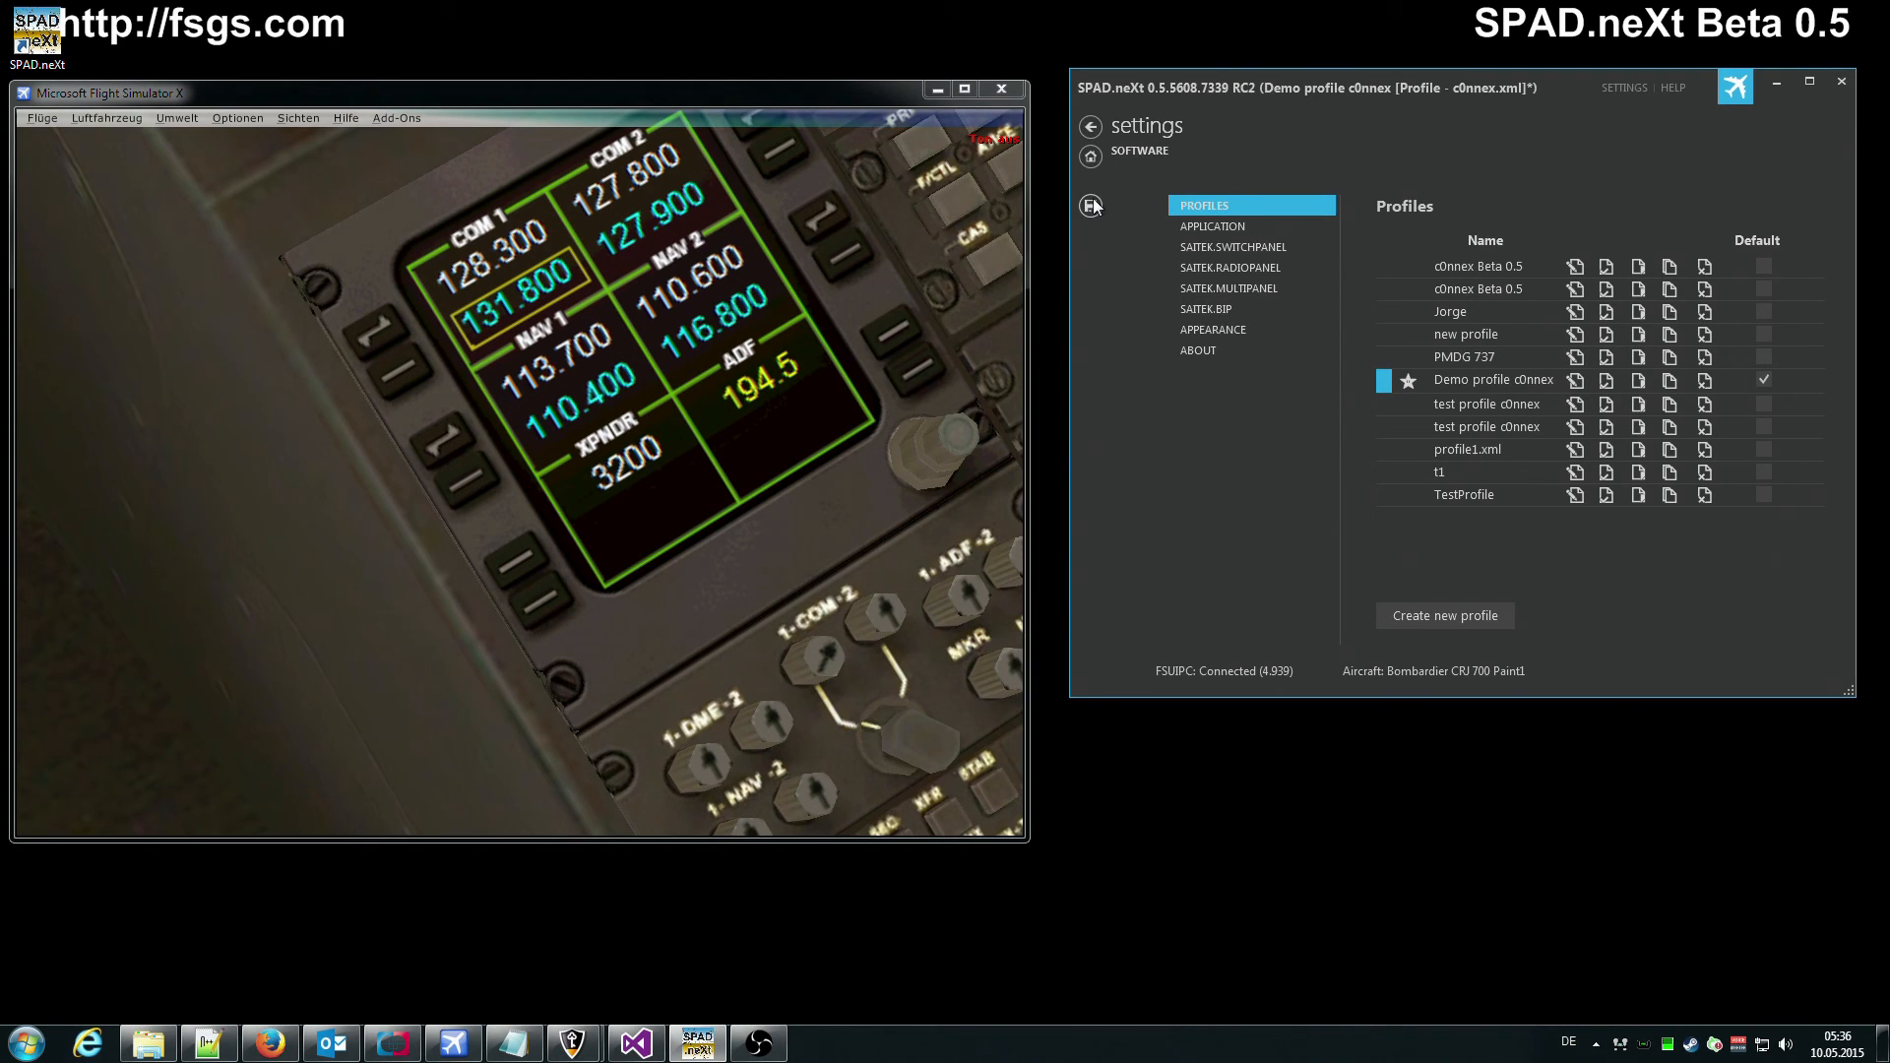
Check the Pro Switch Panel and Multi Panel under the activated demo profile and save the profile
{"action": "left_click", "coordinate": [1093, 154]}
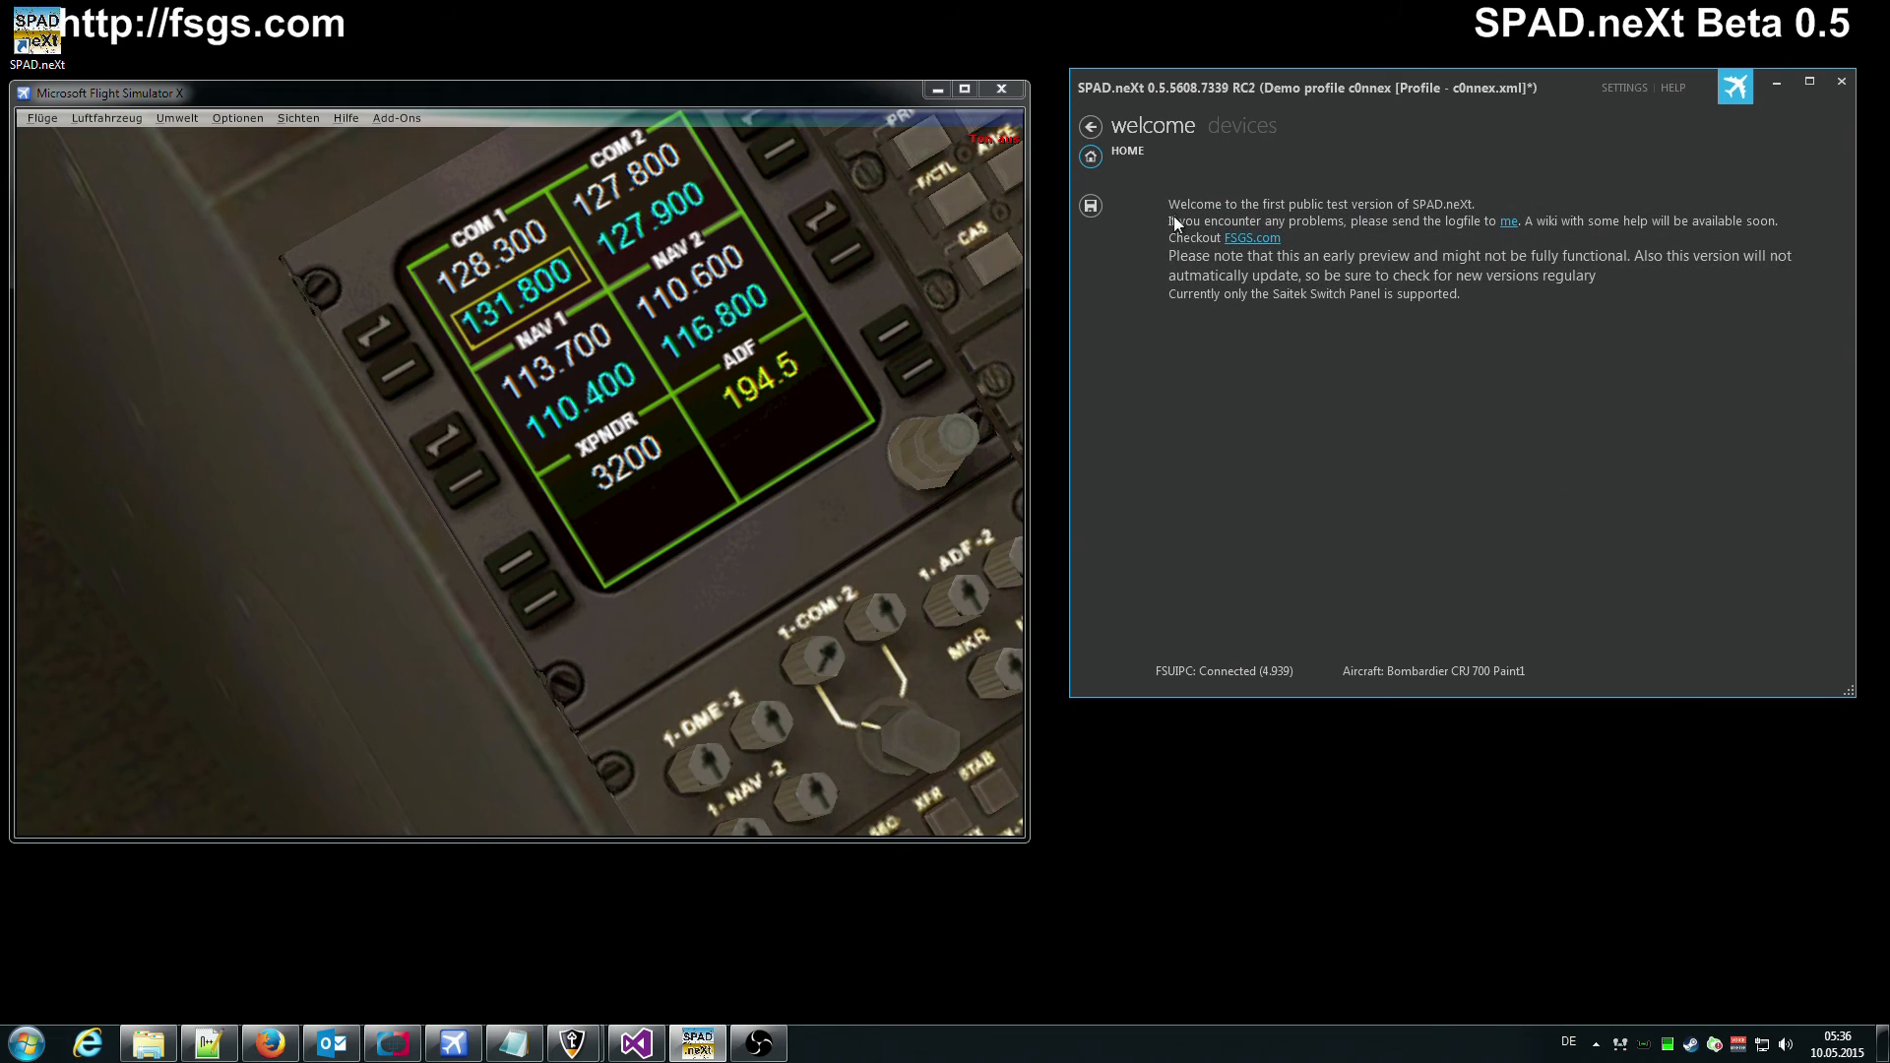
{"action": "left_click", "coordinate": [1225, 126]}
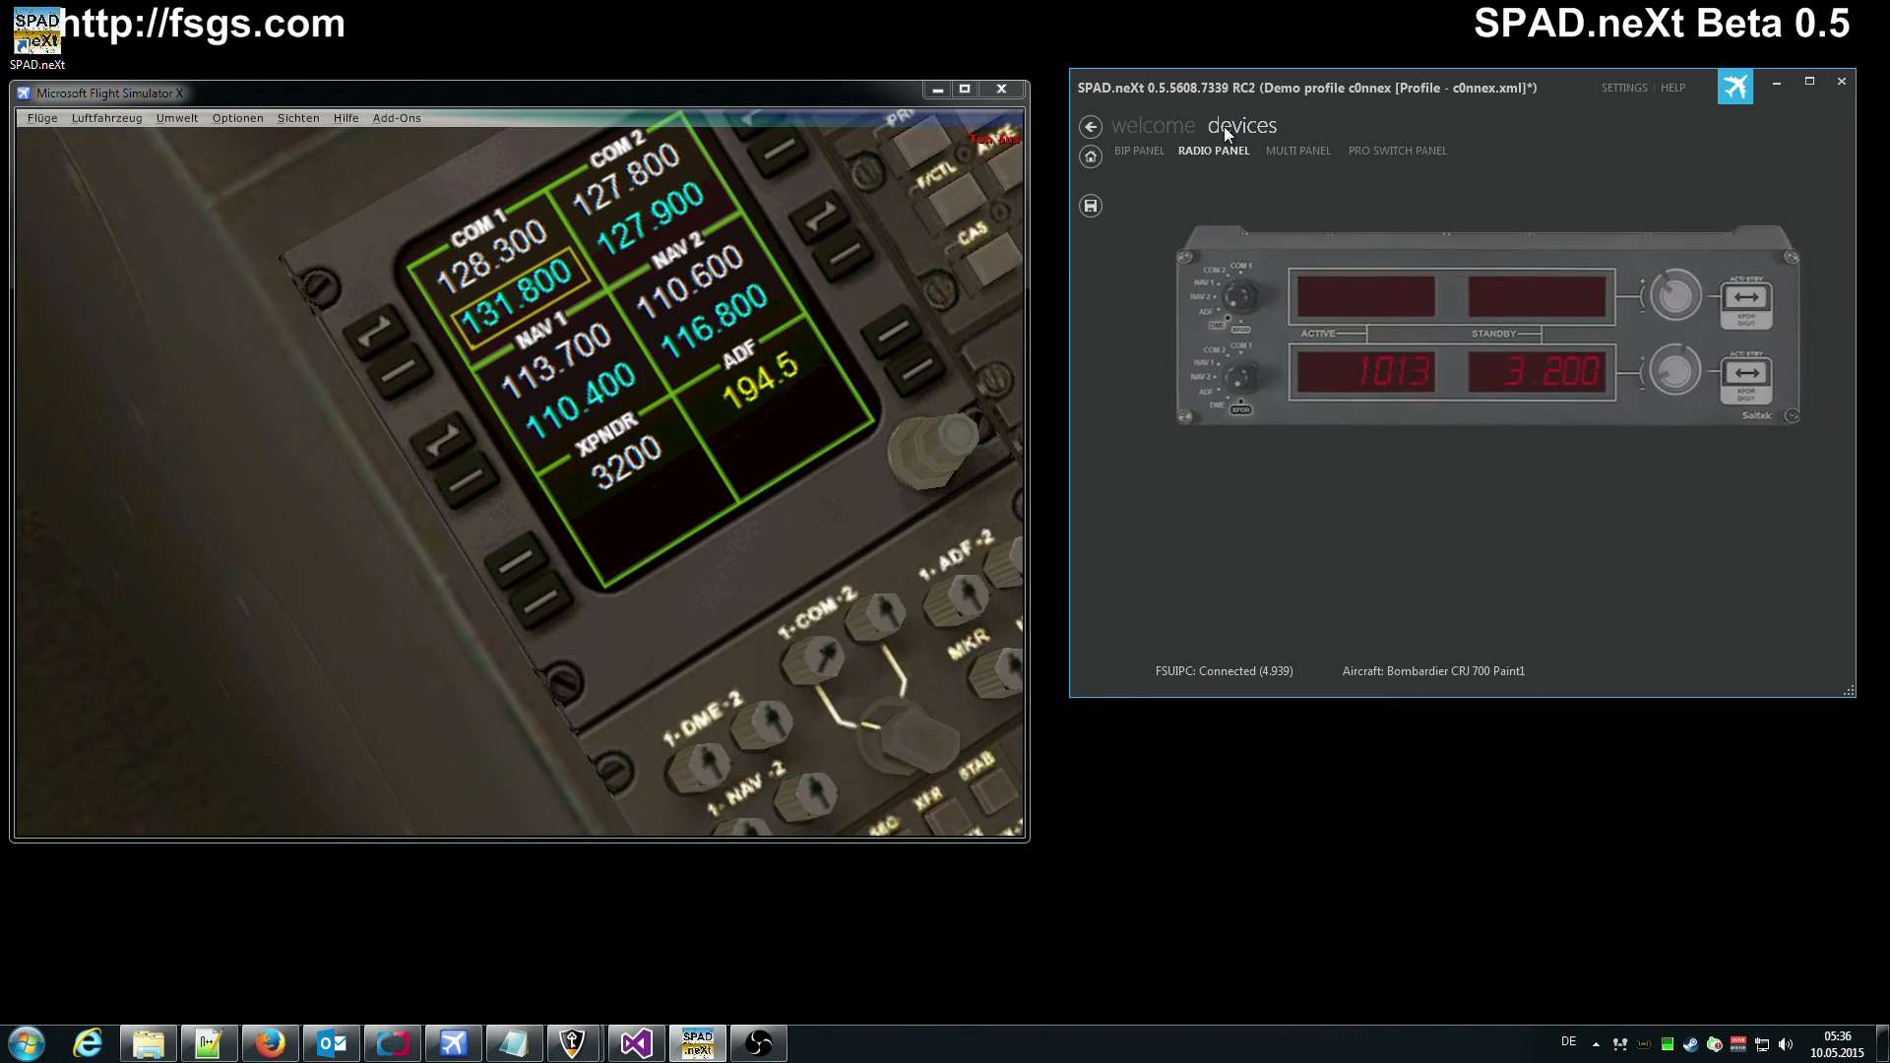
{"action": "left_click", "coordinate": [1380, 151]}
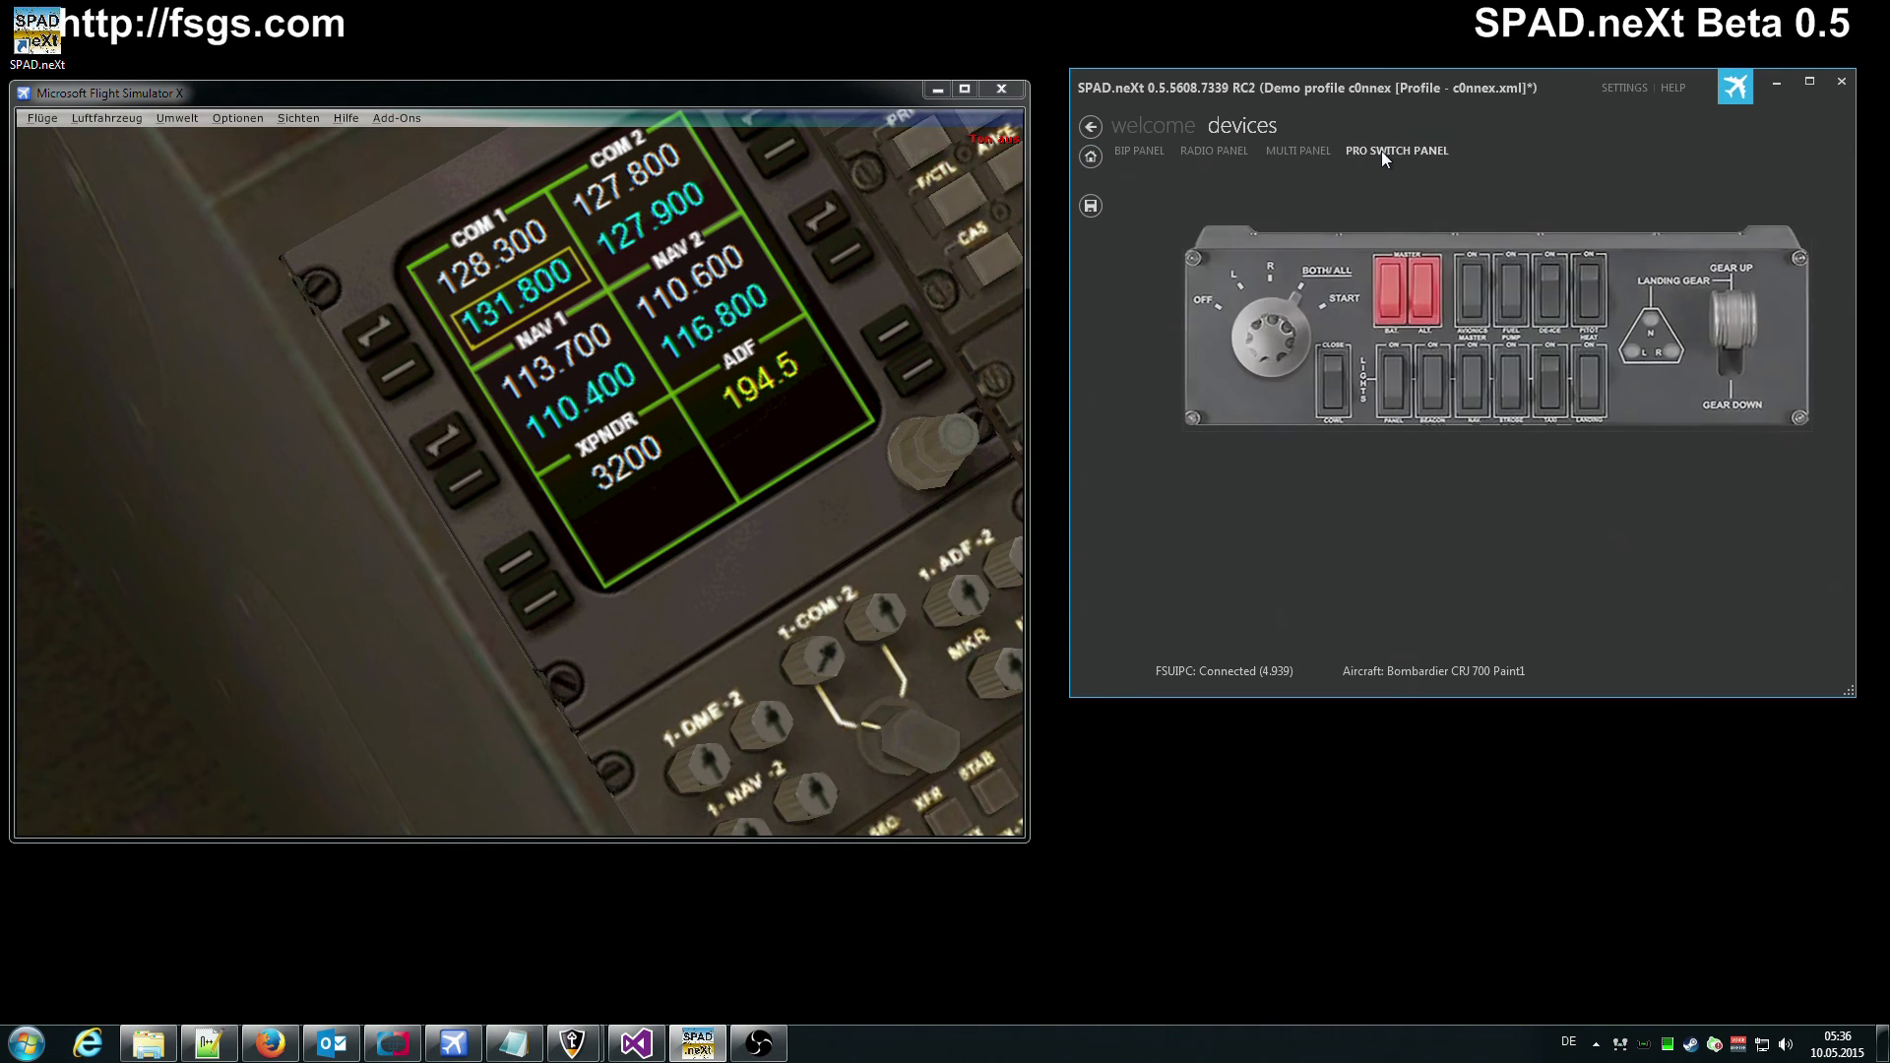
{"action": "left_click", "coordinate": [1274, 151]}
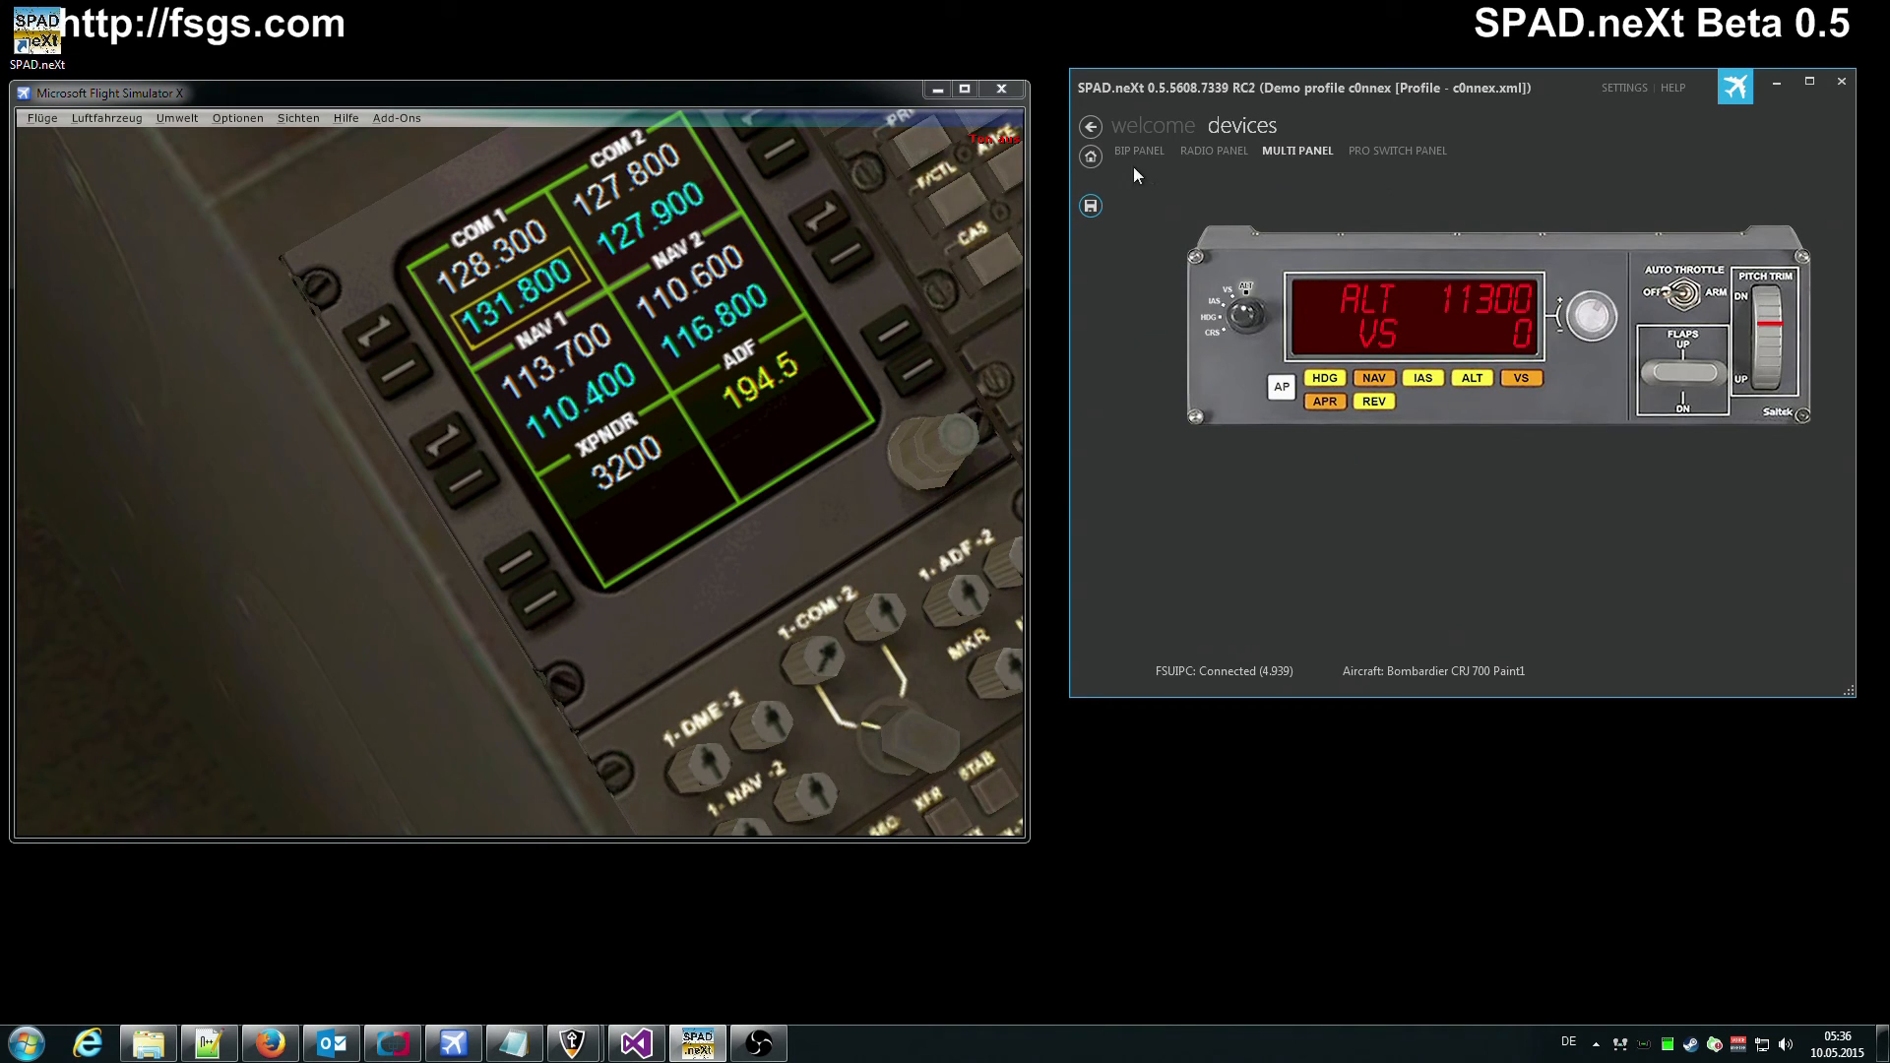
Revisit the profile settings, examine the Multi Panel's HDG configuration and its tuner assignments, and close it without saving
{"action": "left_click", "coordinate": [1614, 87]}
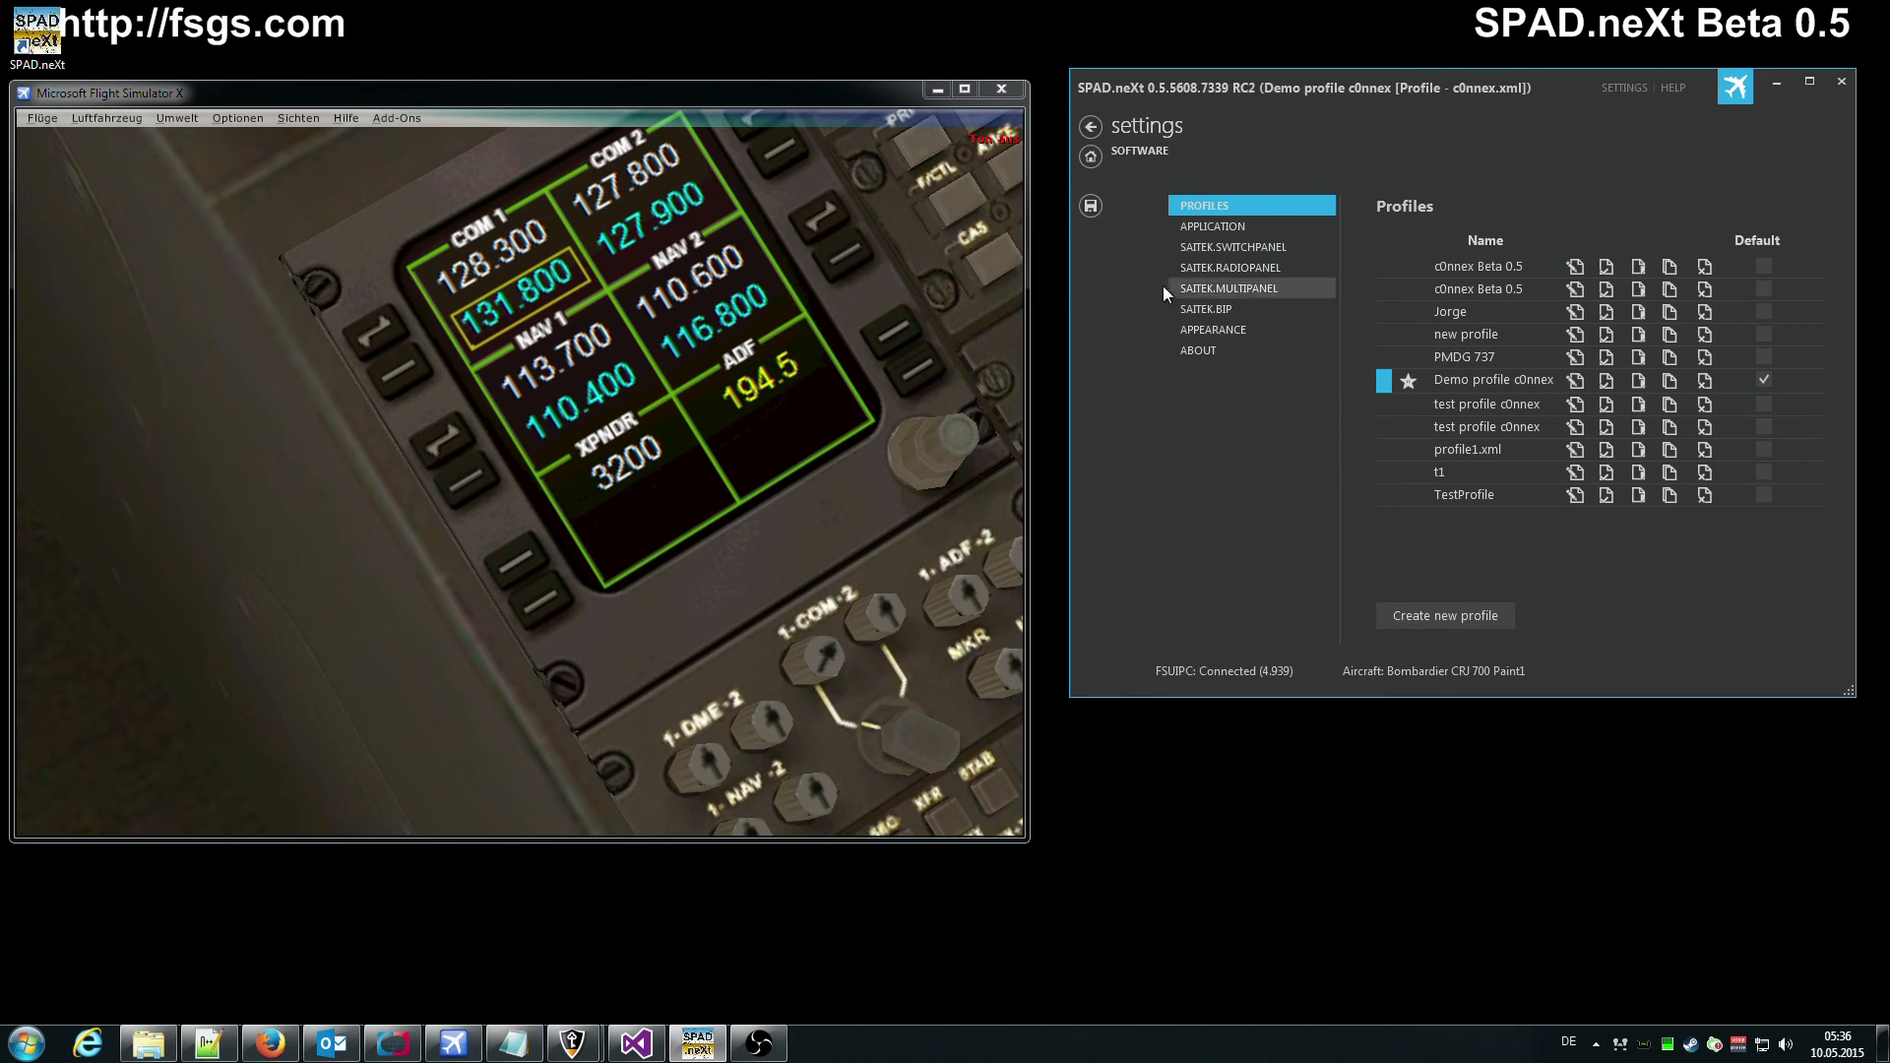
{"action": "left_click", "coordinate": [1093, 153]}
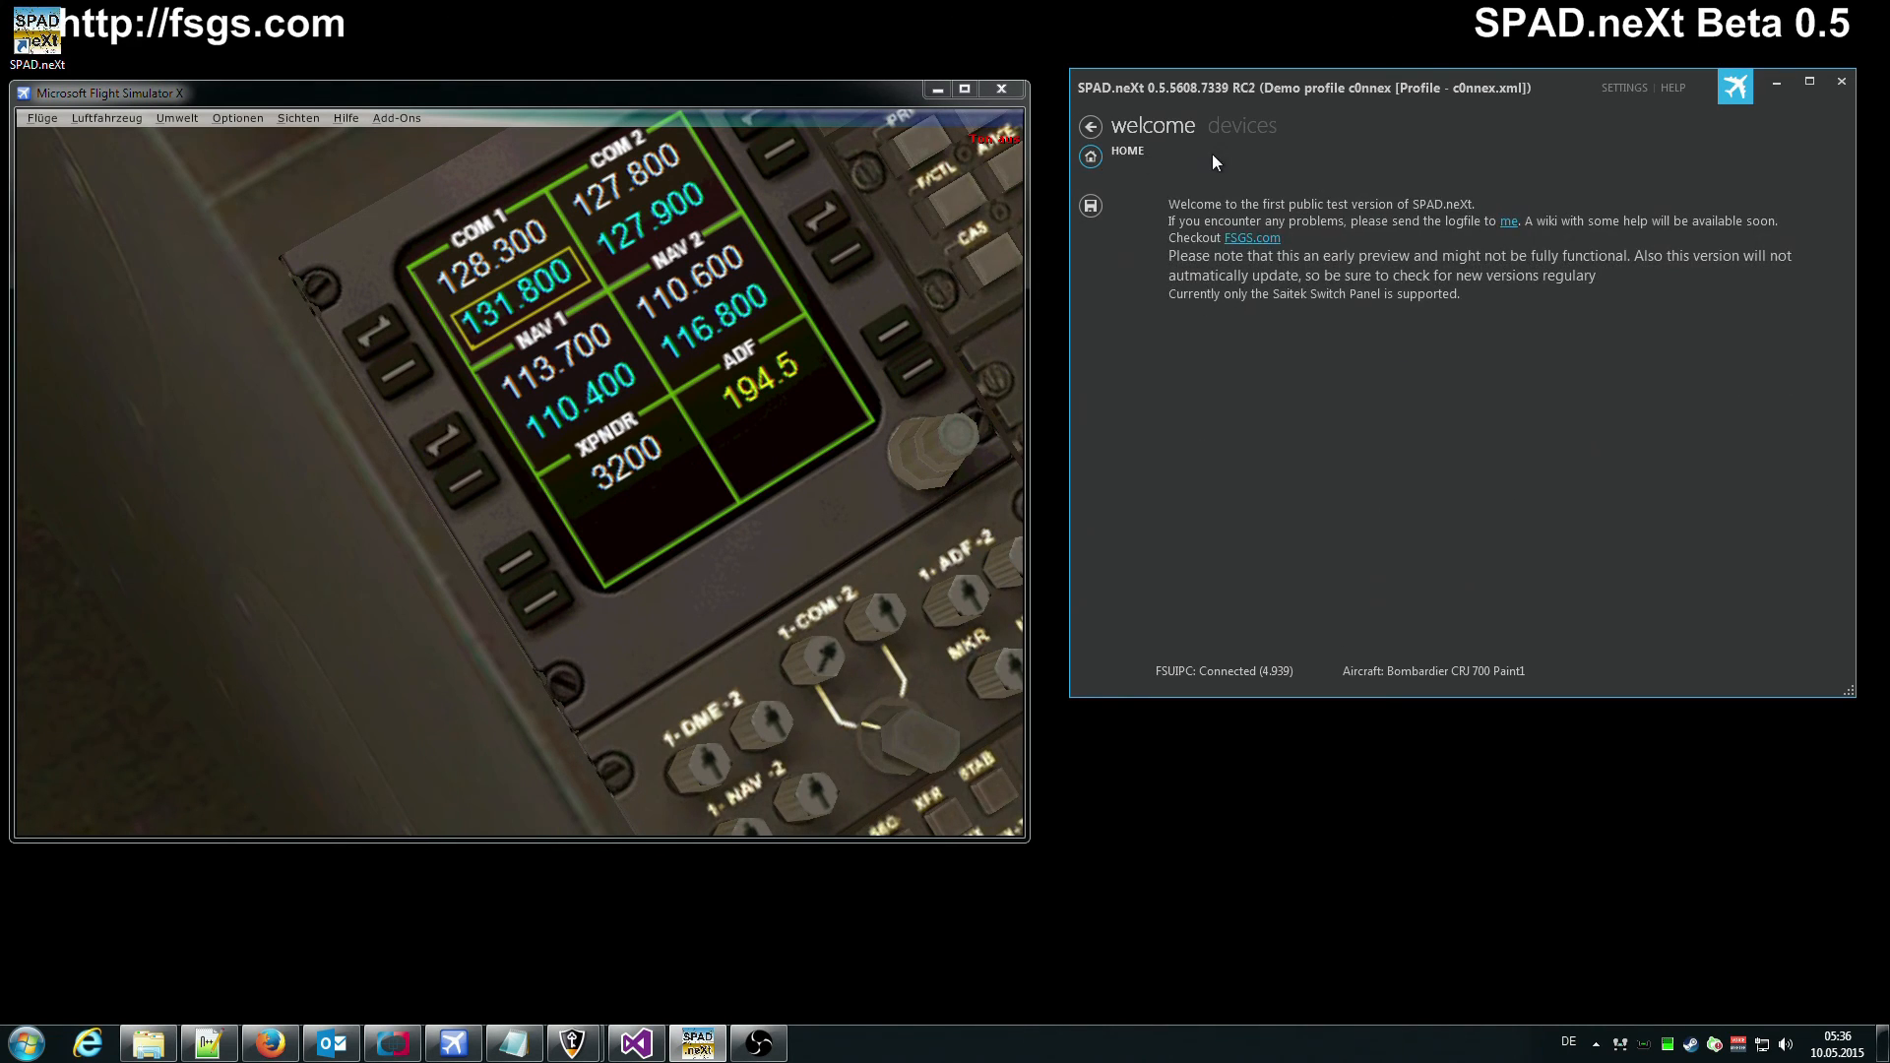
{"action": "left_click", "coordinate": [1215, 150]}
{"action": "left_click", "coordinate": [1237, 148]}
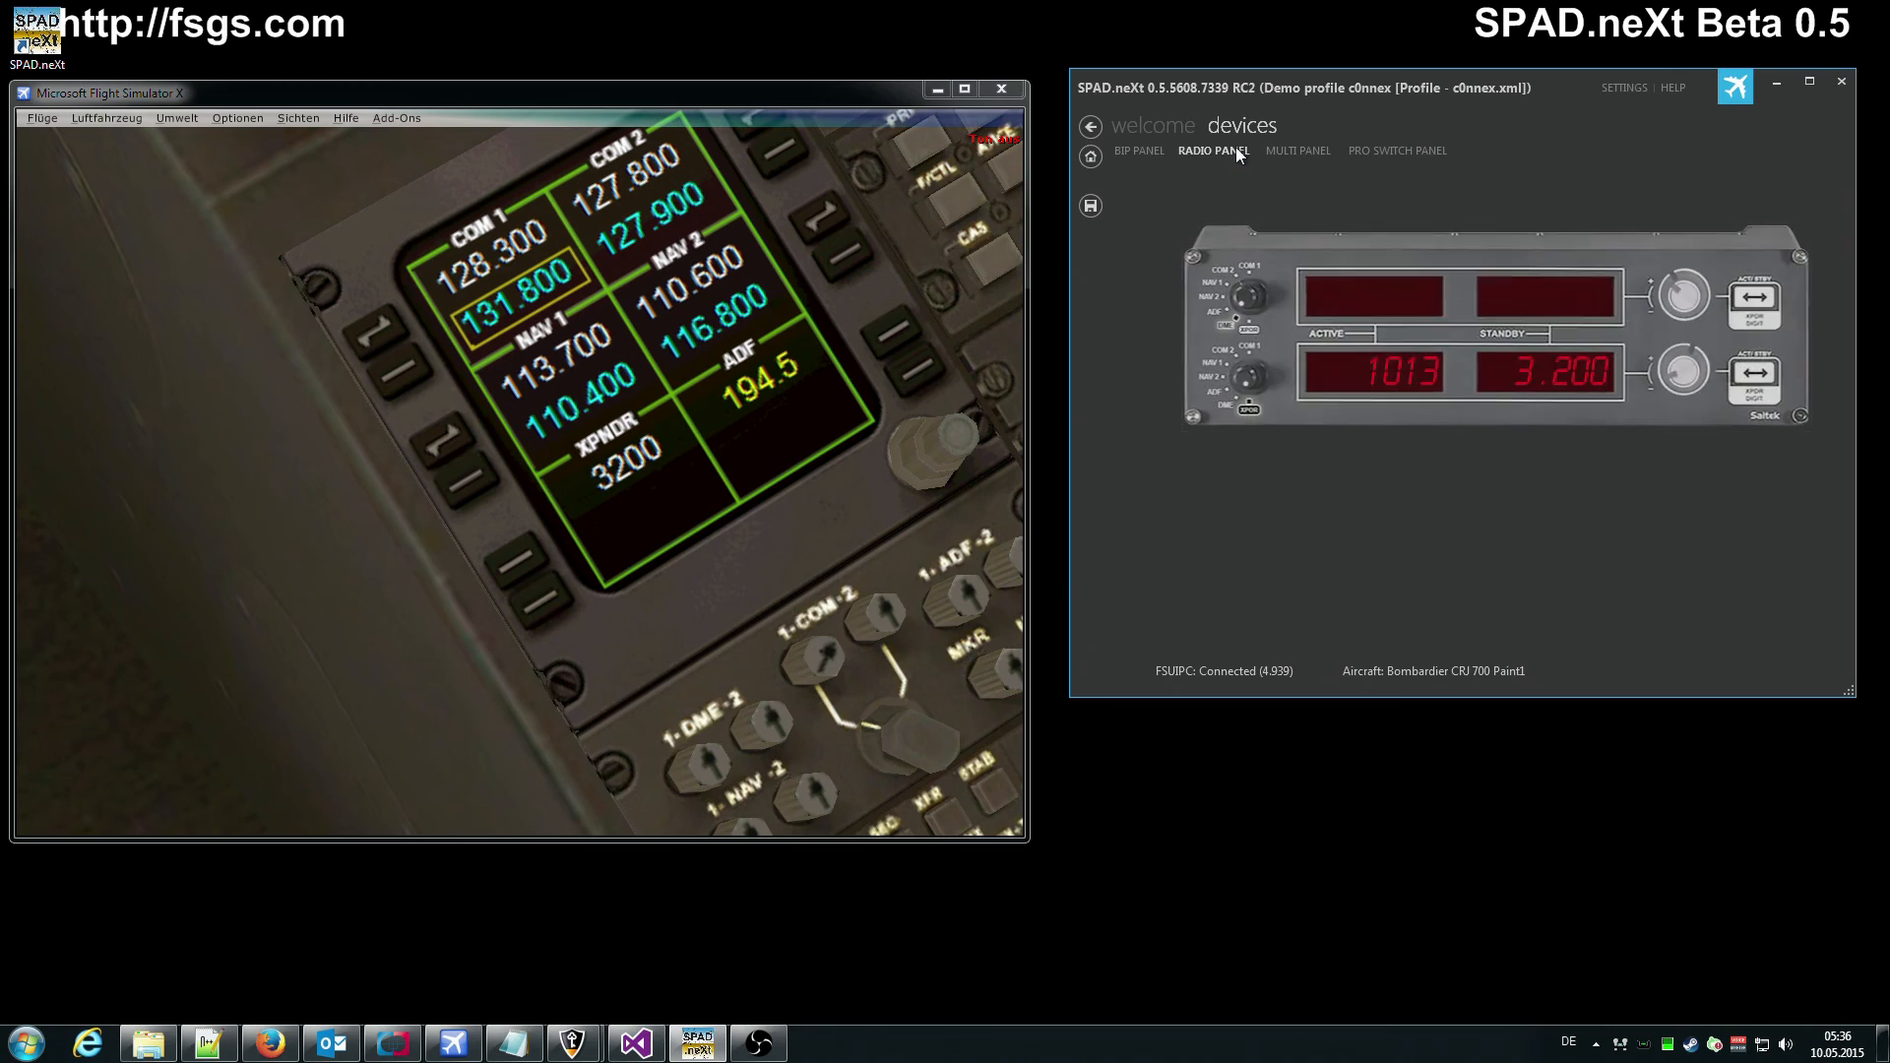
{"action": "left_click", "coordinate": [1278, 149]}
{"action": "right_click", "coordinate": [1241, 322]}
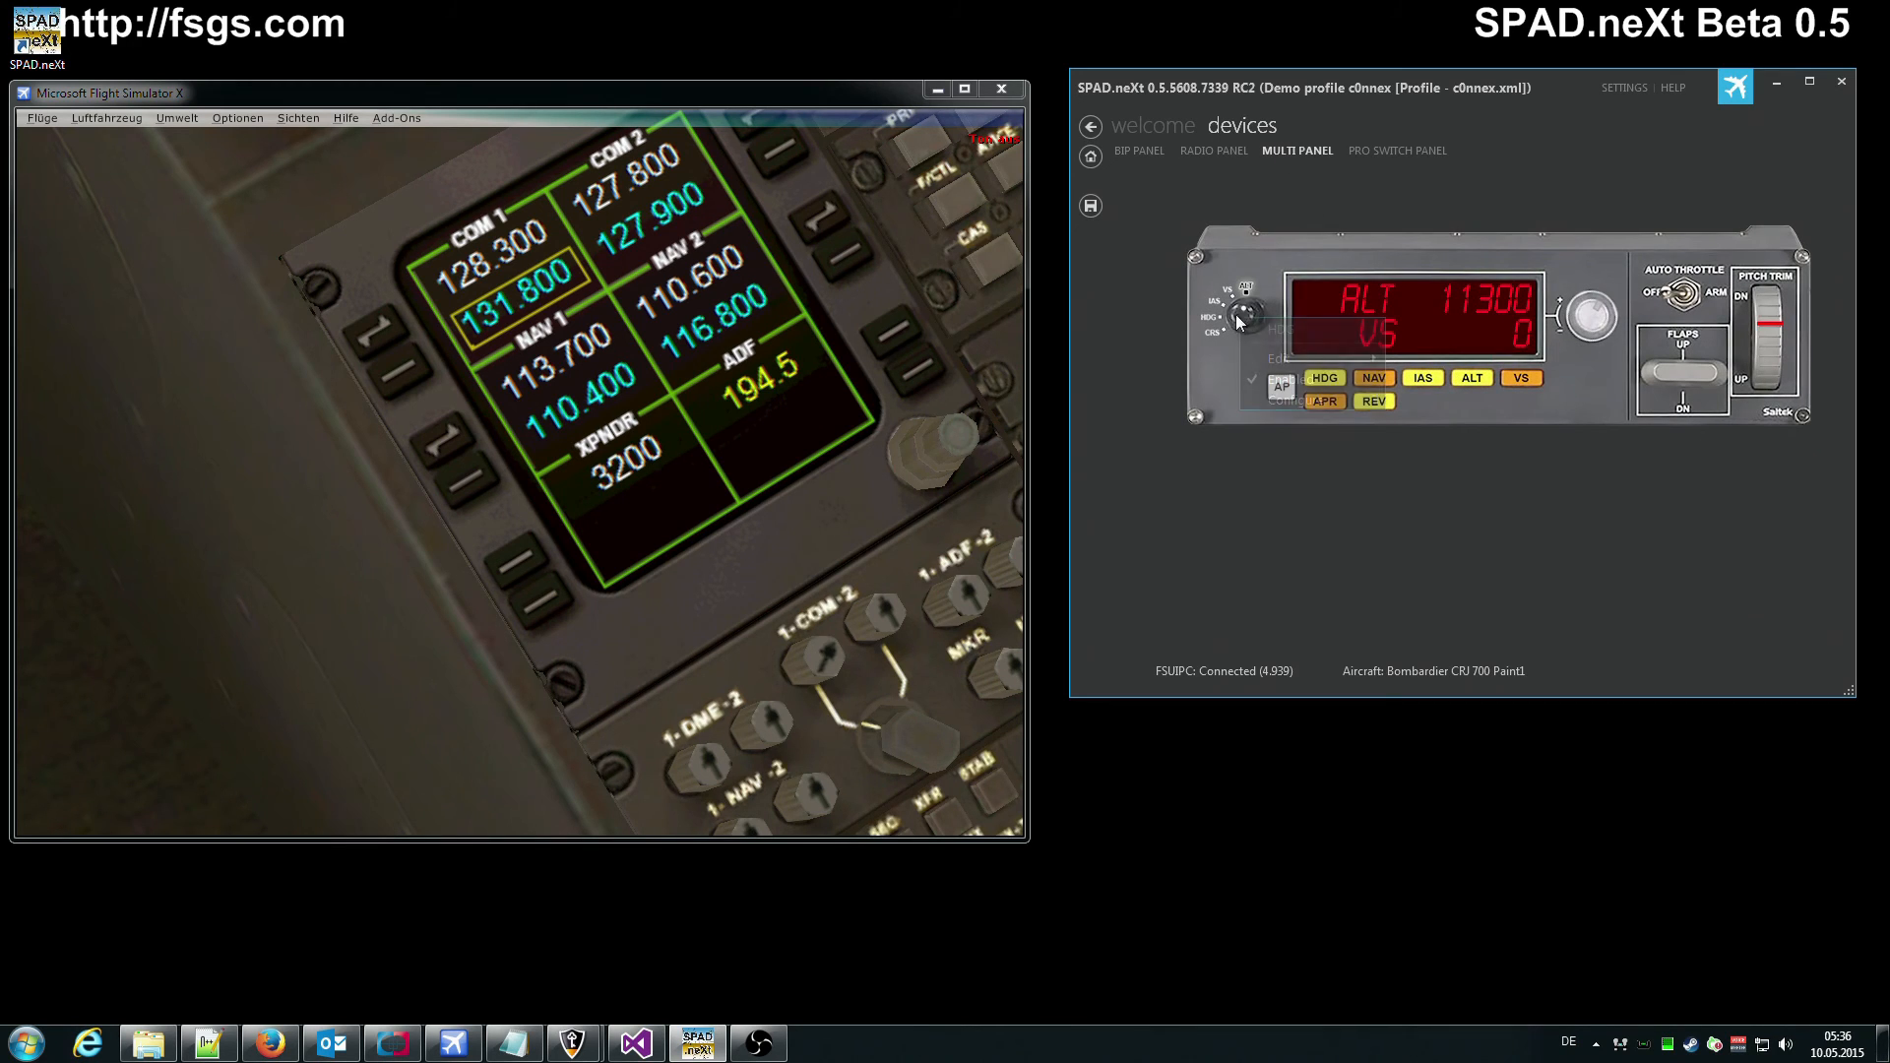
{"action": "left_click", "coordinate": [1280, 399]}
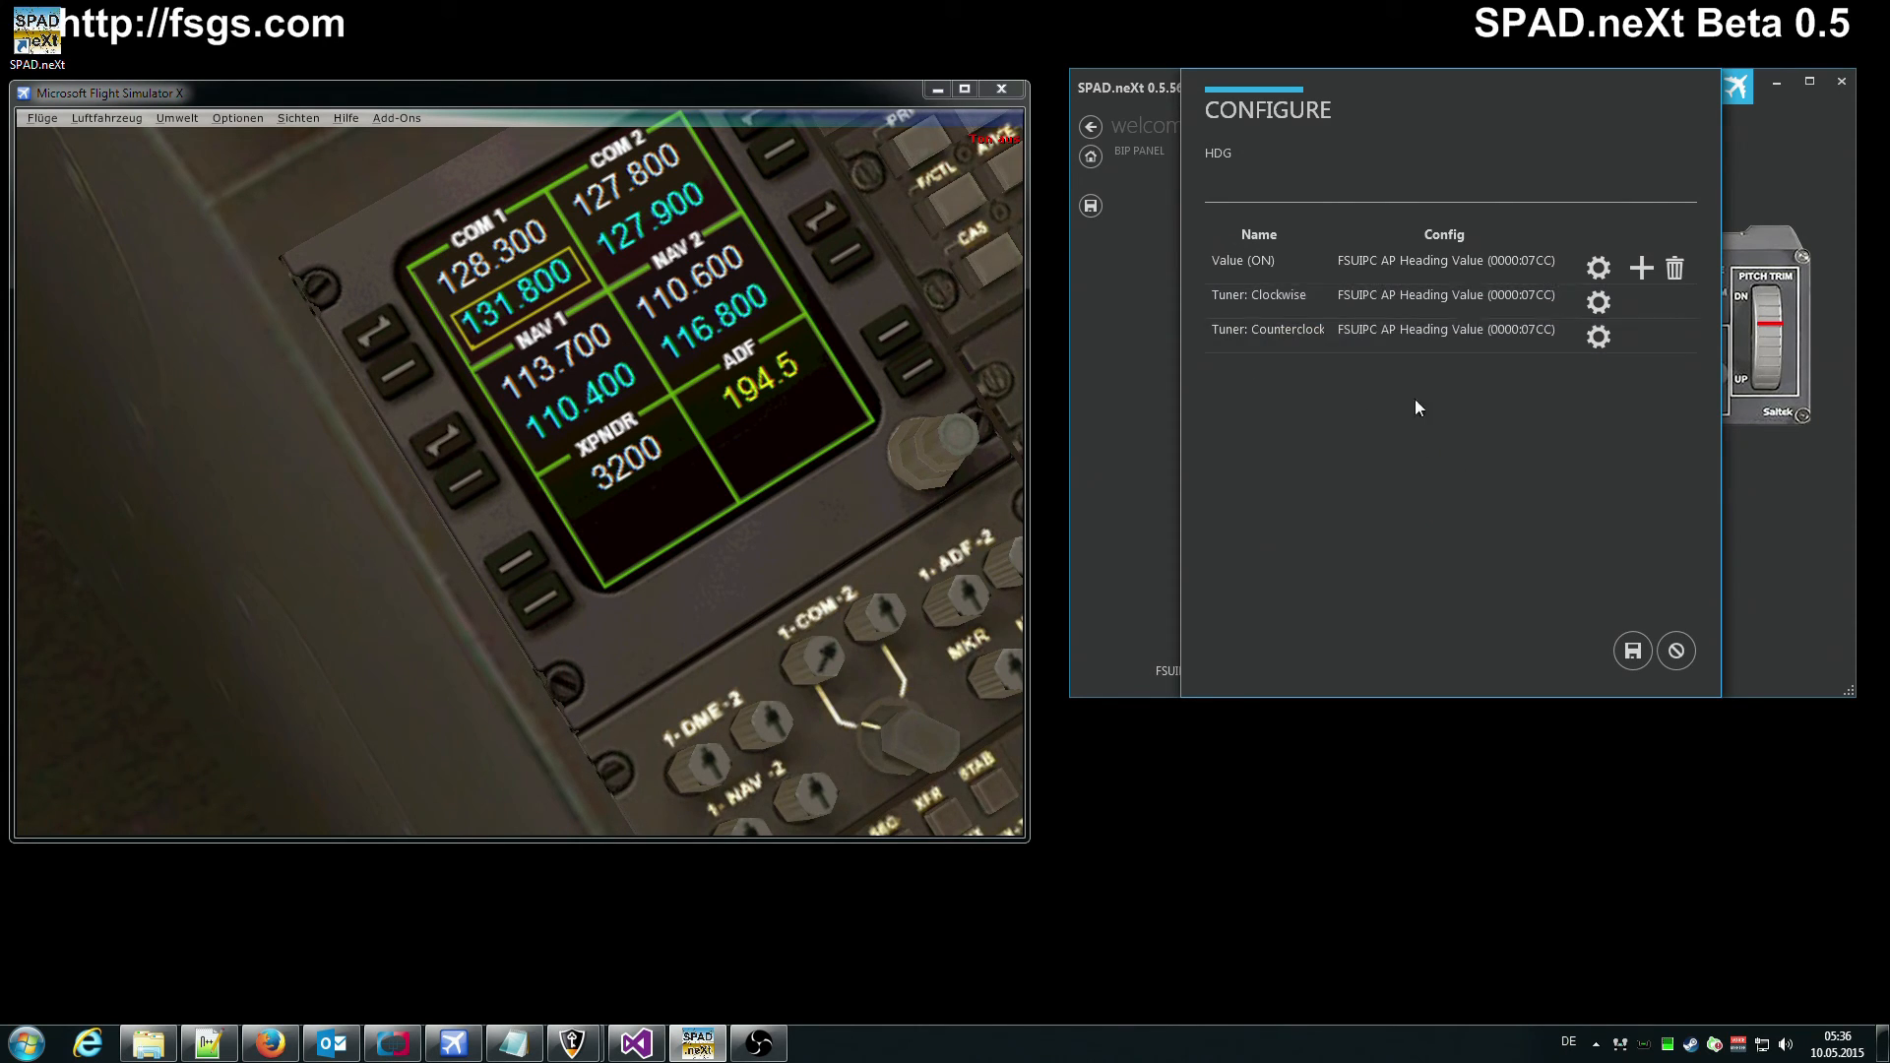
{"action": "left_click", "coordinate": [1676, 652]}
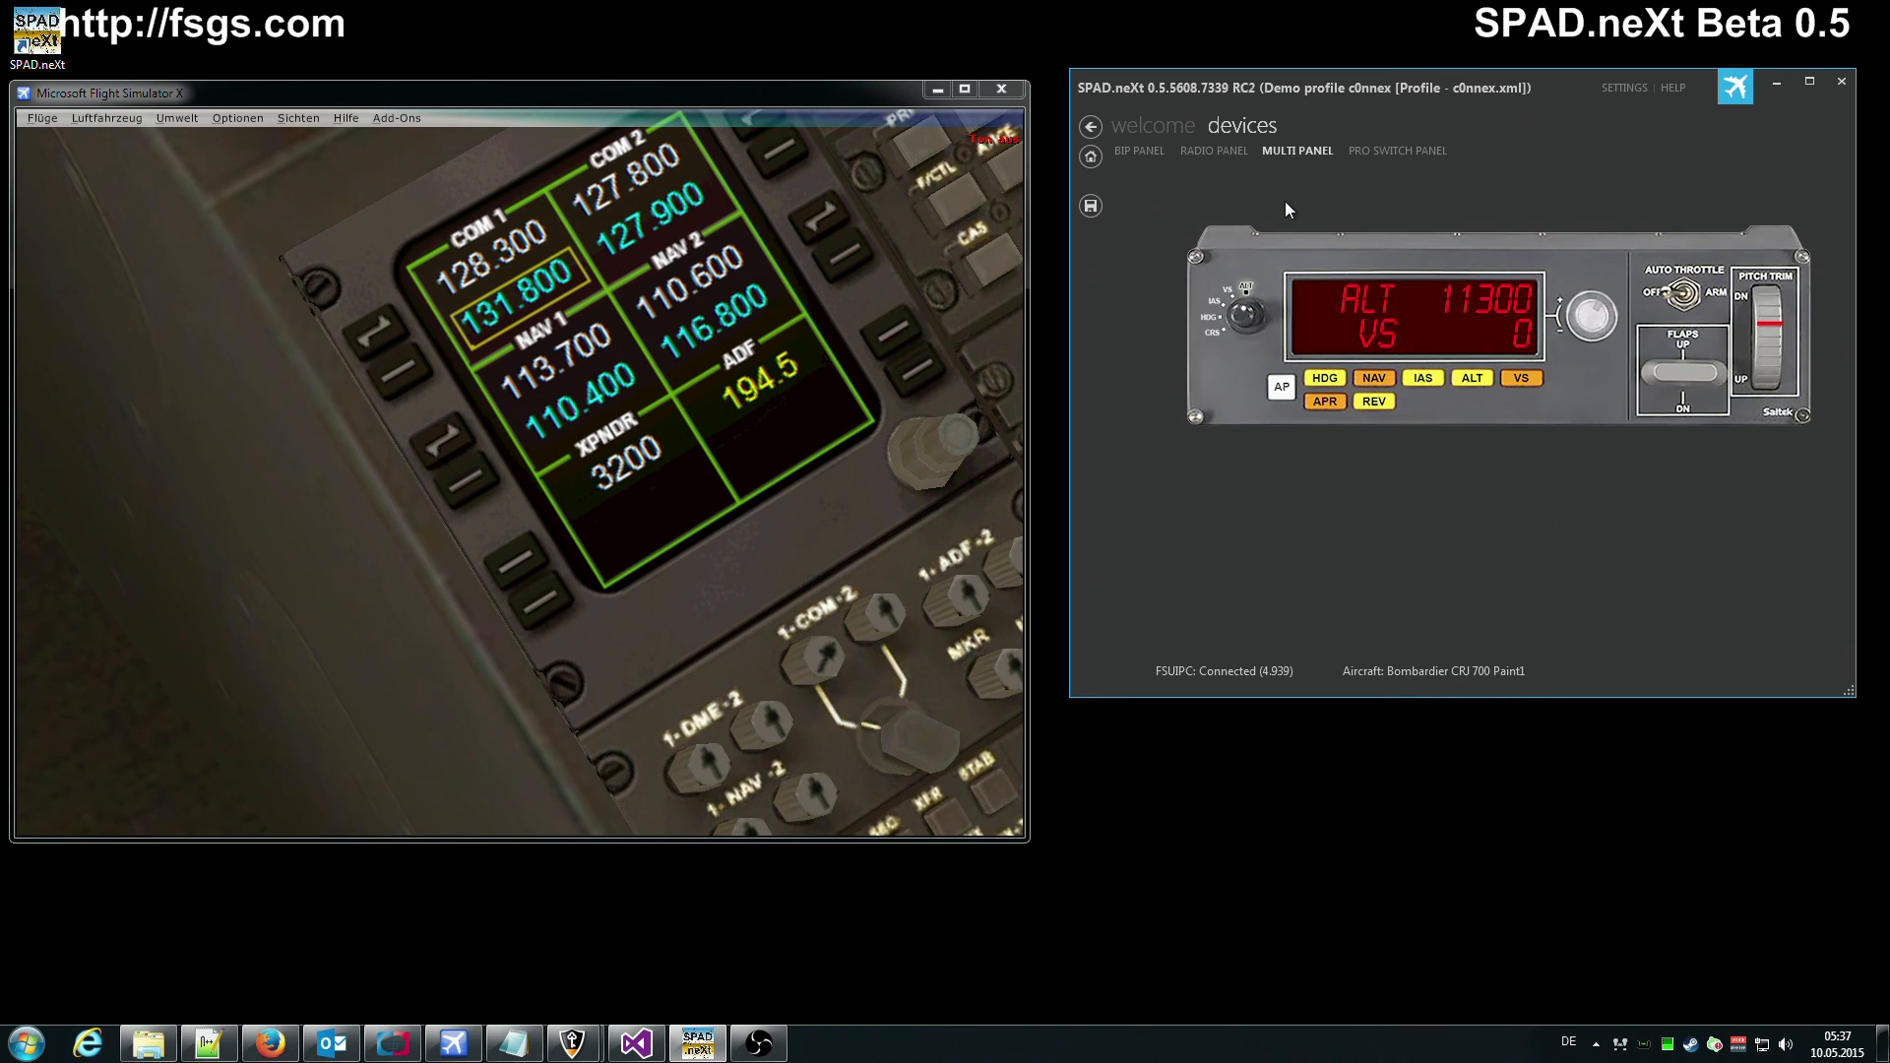
Switch Microsoft Flight Simulator X to the external view of the aircraft
{"action": "key", "text": "s"}
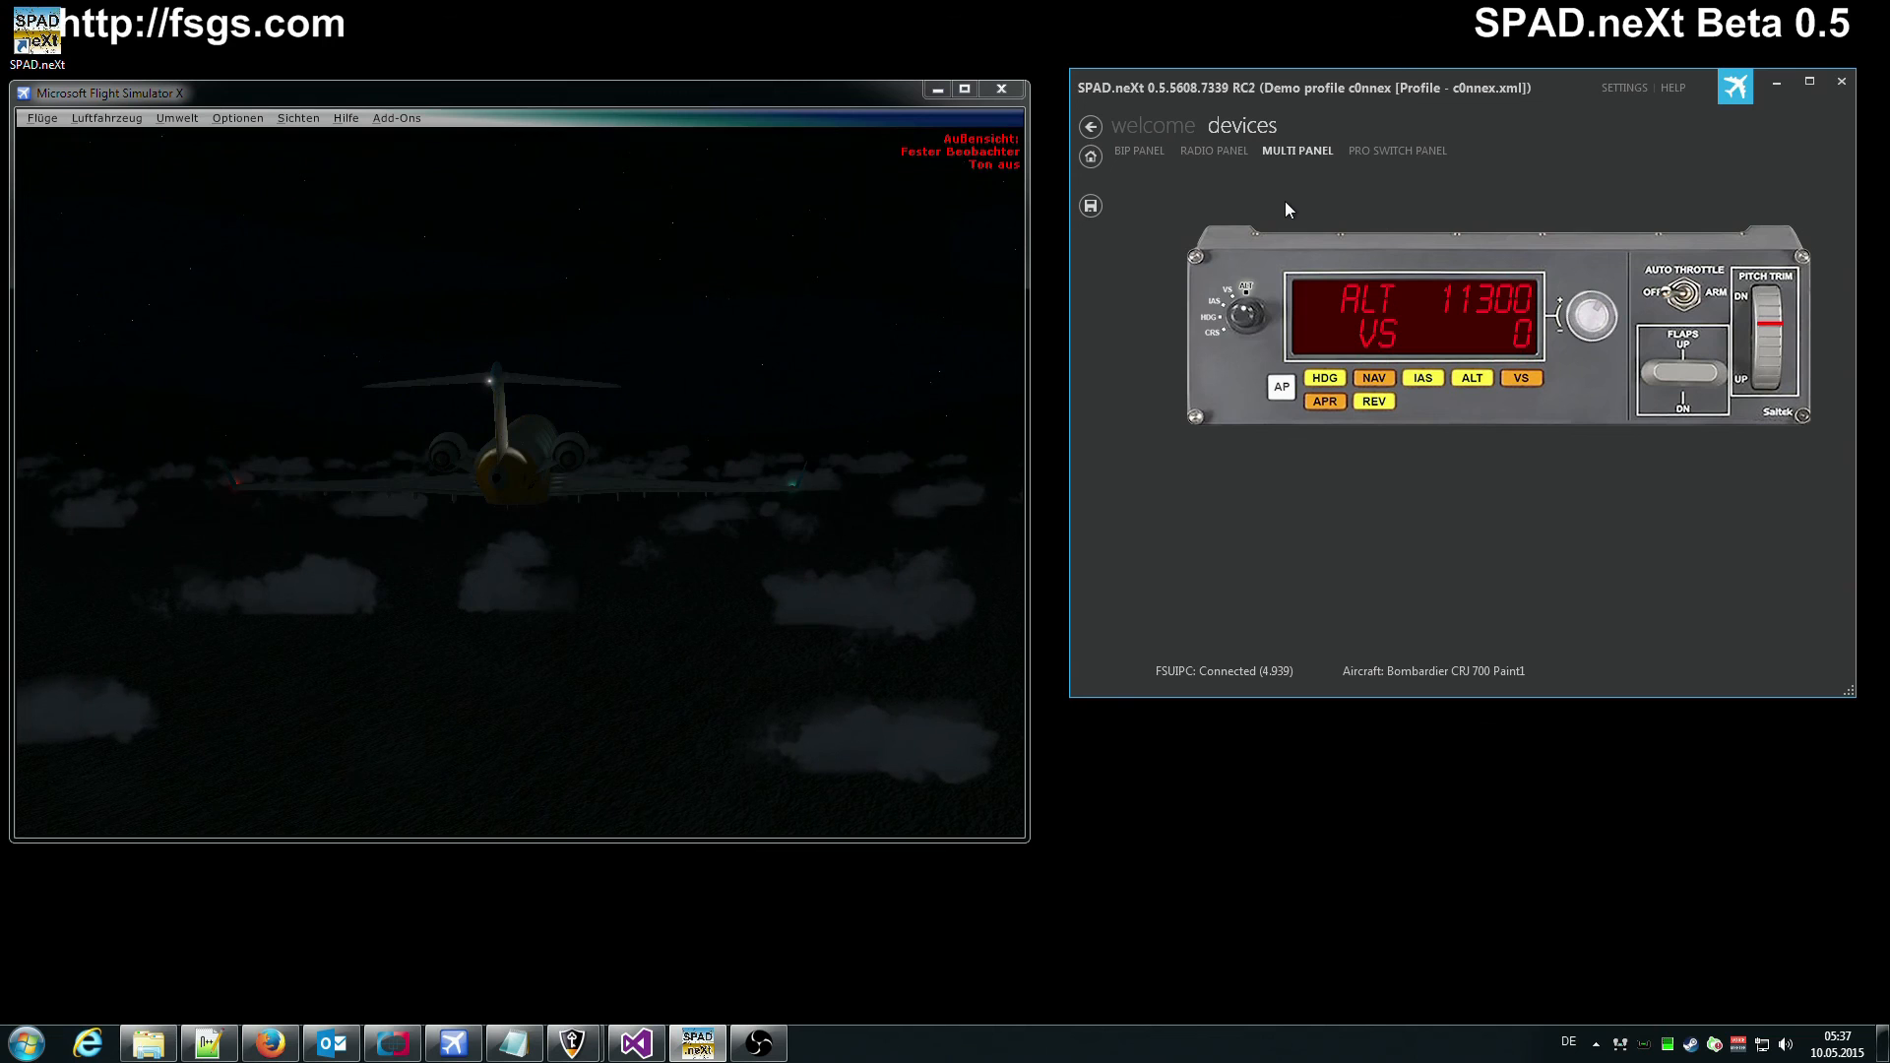